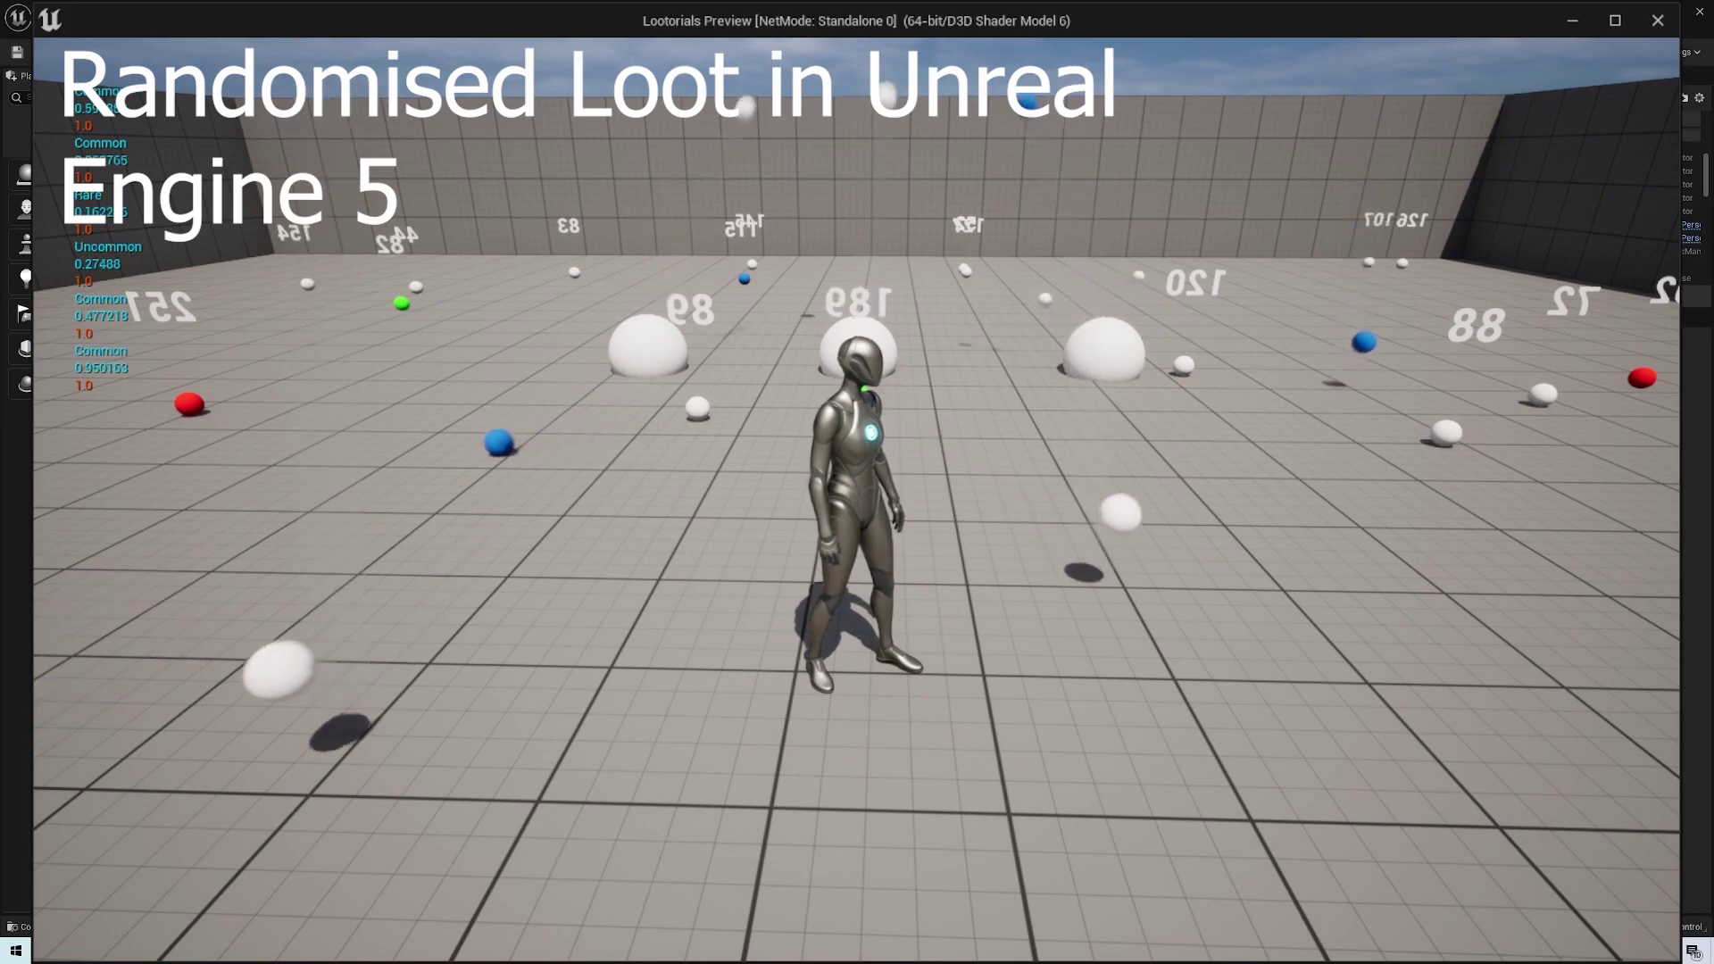
Run the character around the arena among the numbered loot spheres, then close the game preview.
key(w)
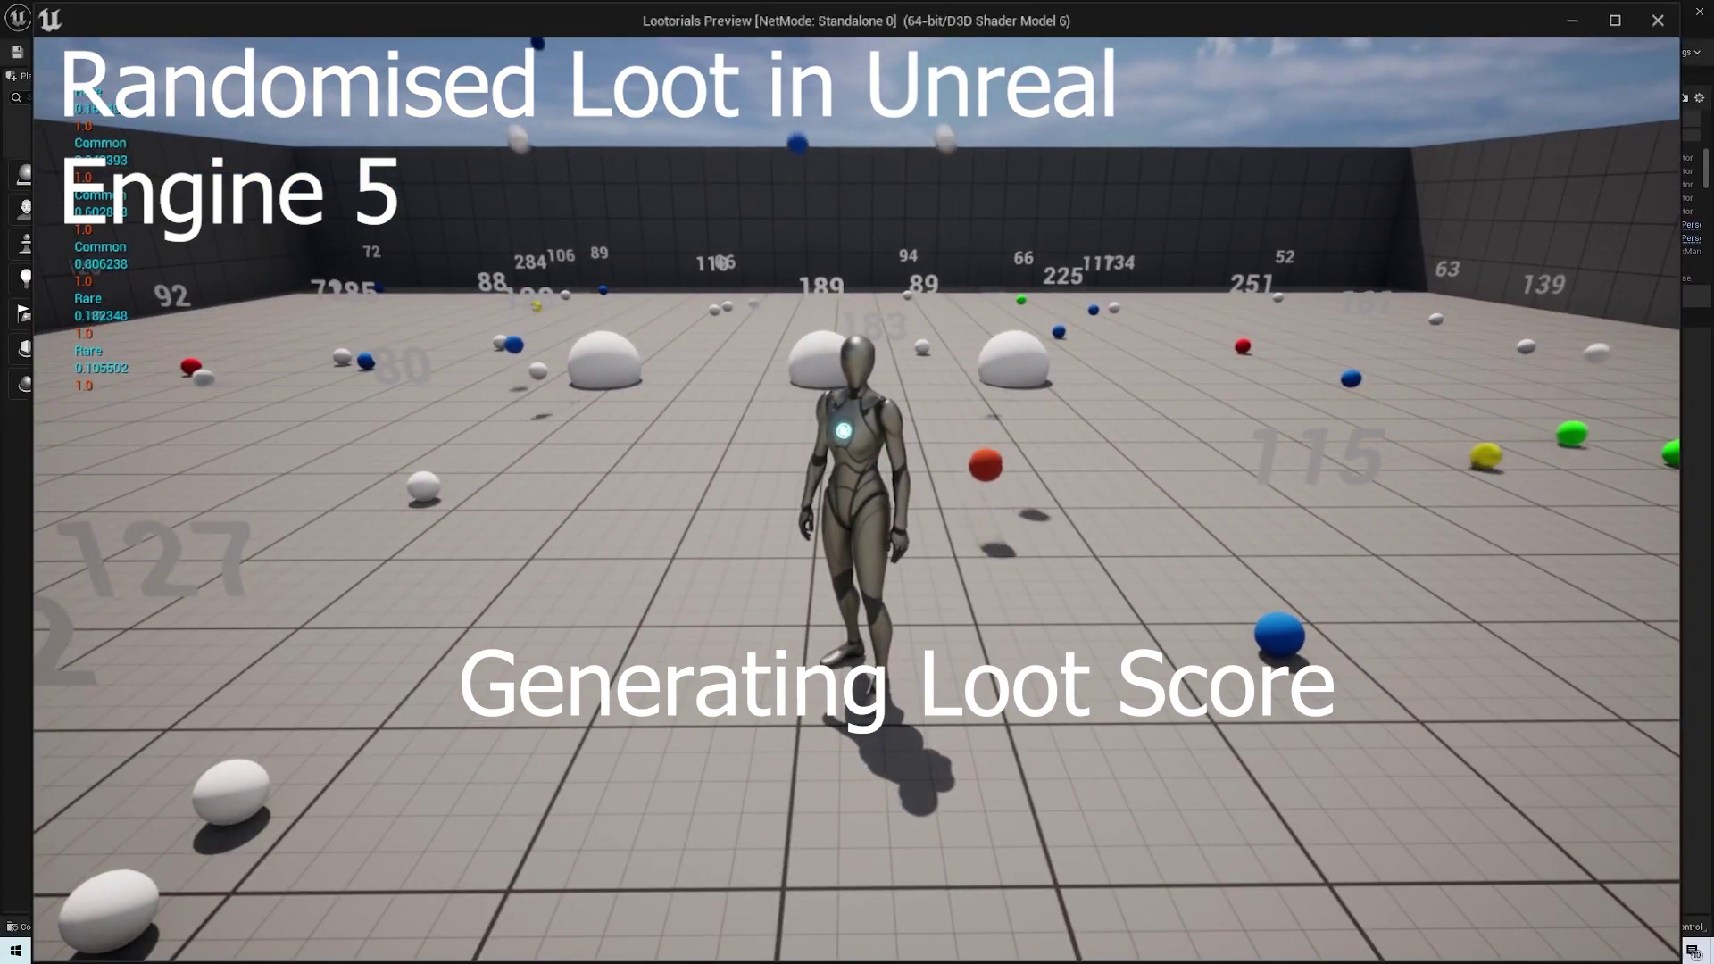
key(w)
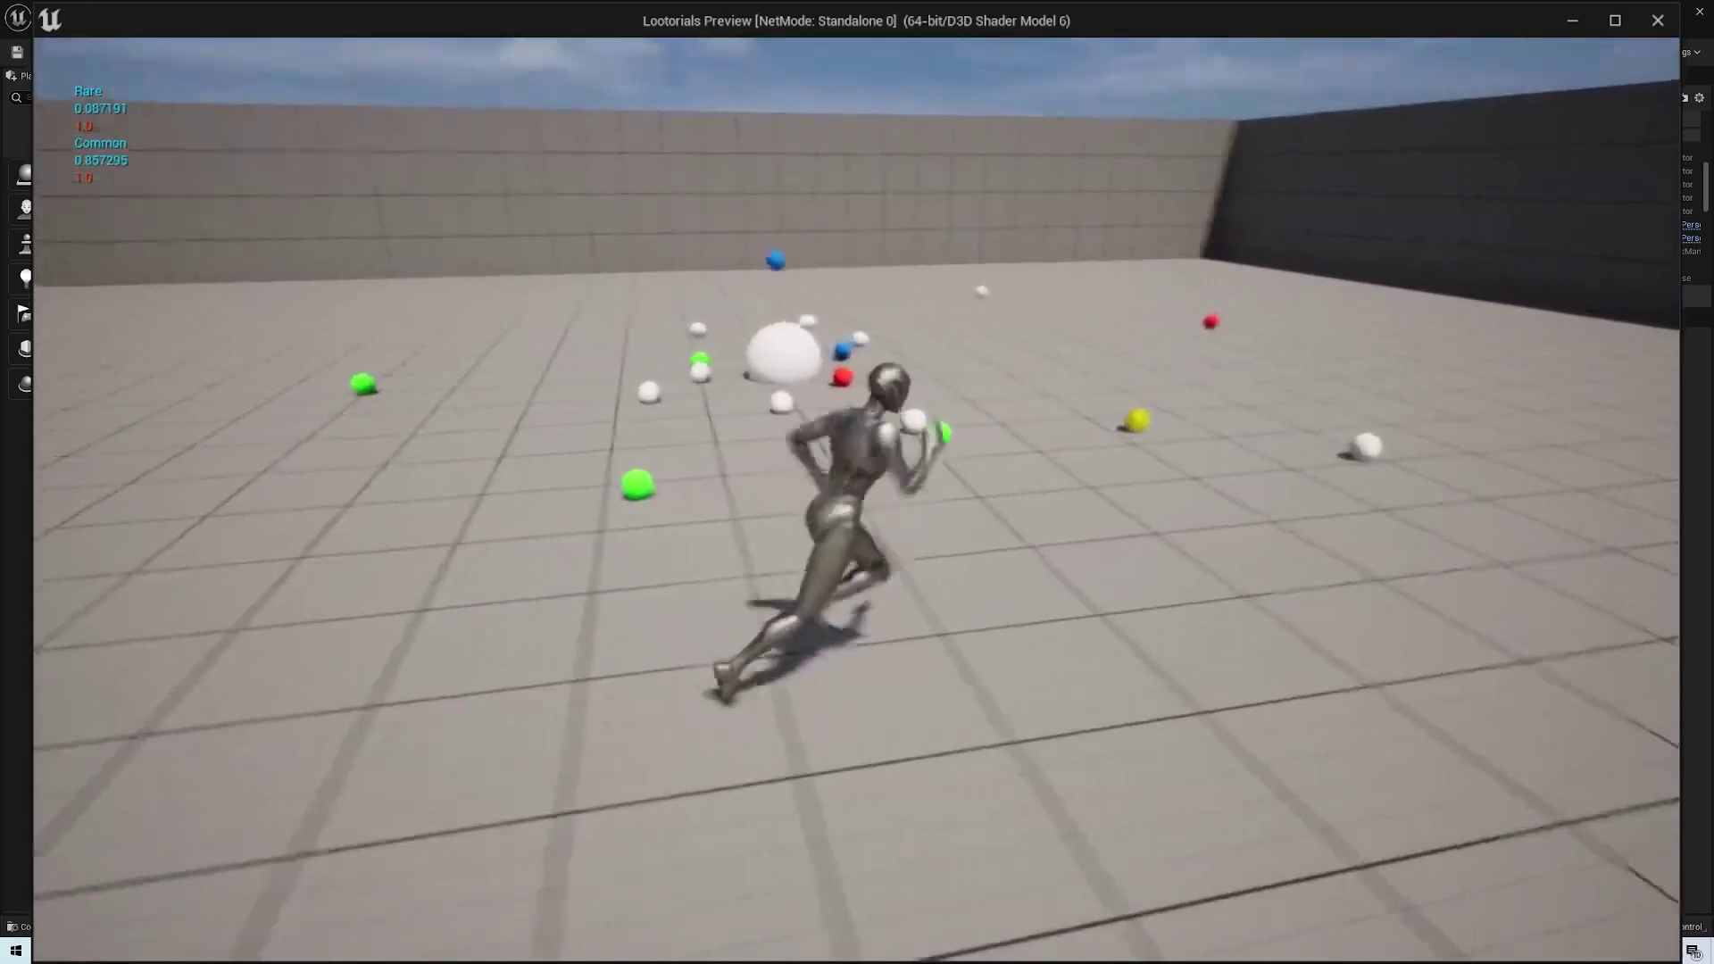
key(Escape)
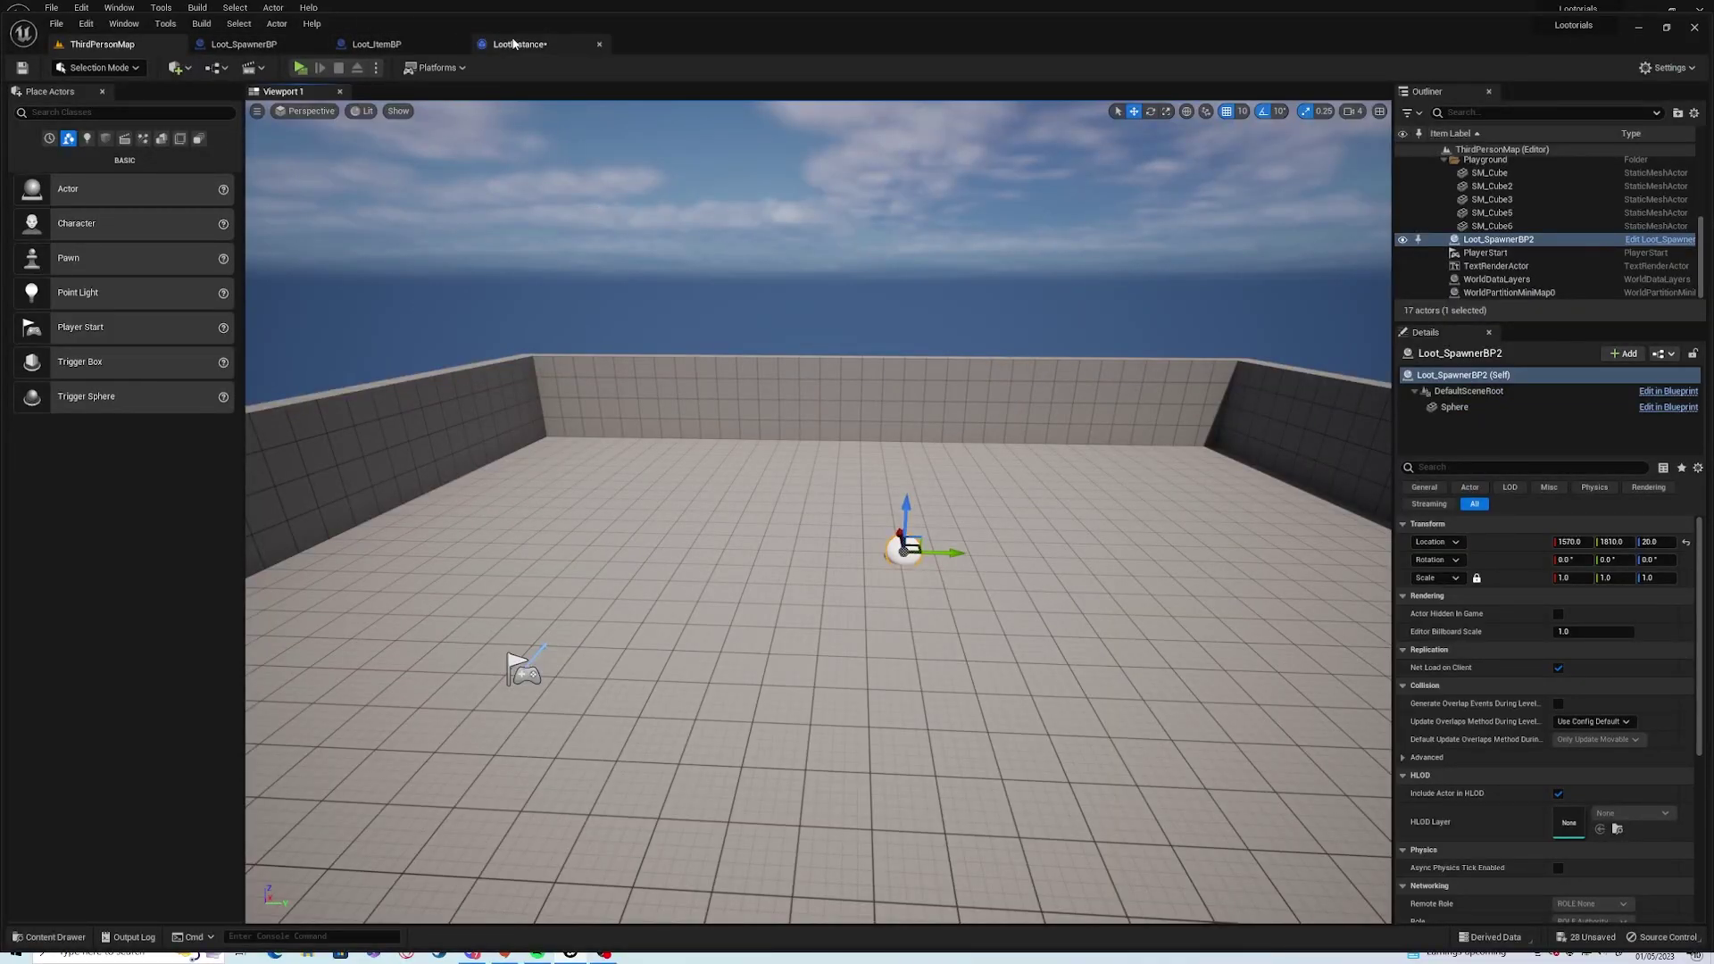
Compile and save the LootInstance blueprint, glance at Loot_ItemBP and Loot_SpawnerBP, and return to ThirdPersonMap.
click(536, 46)
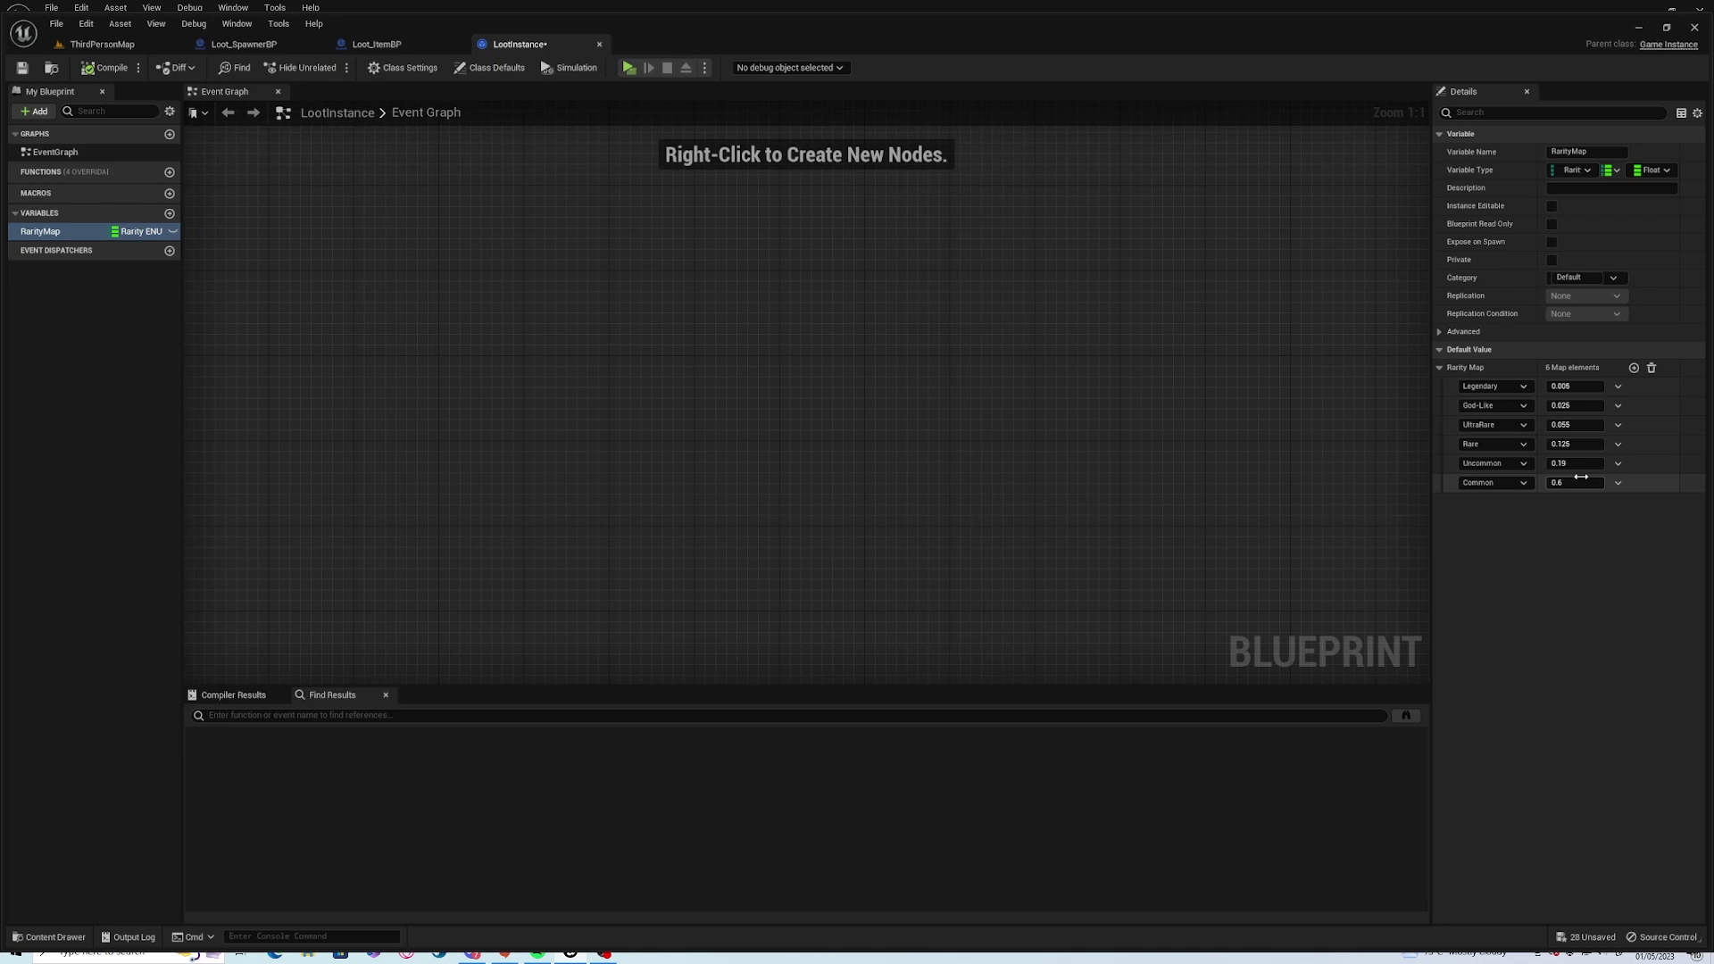
click(121, 72)
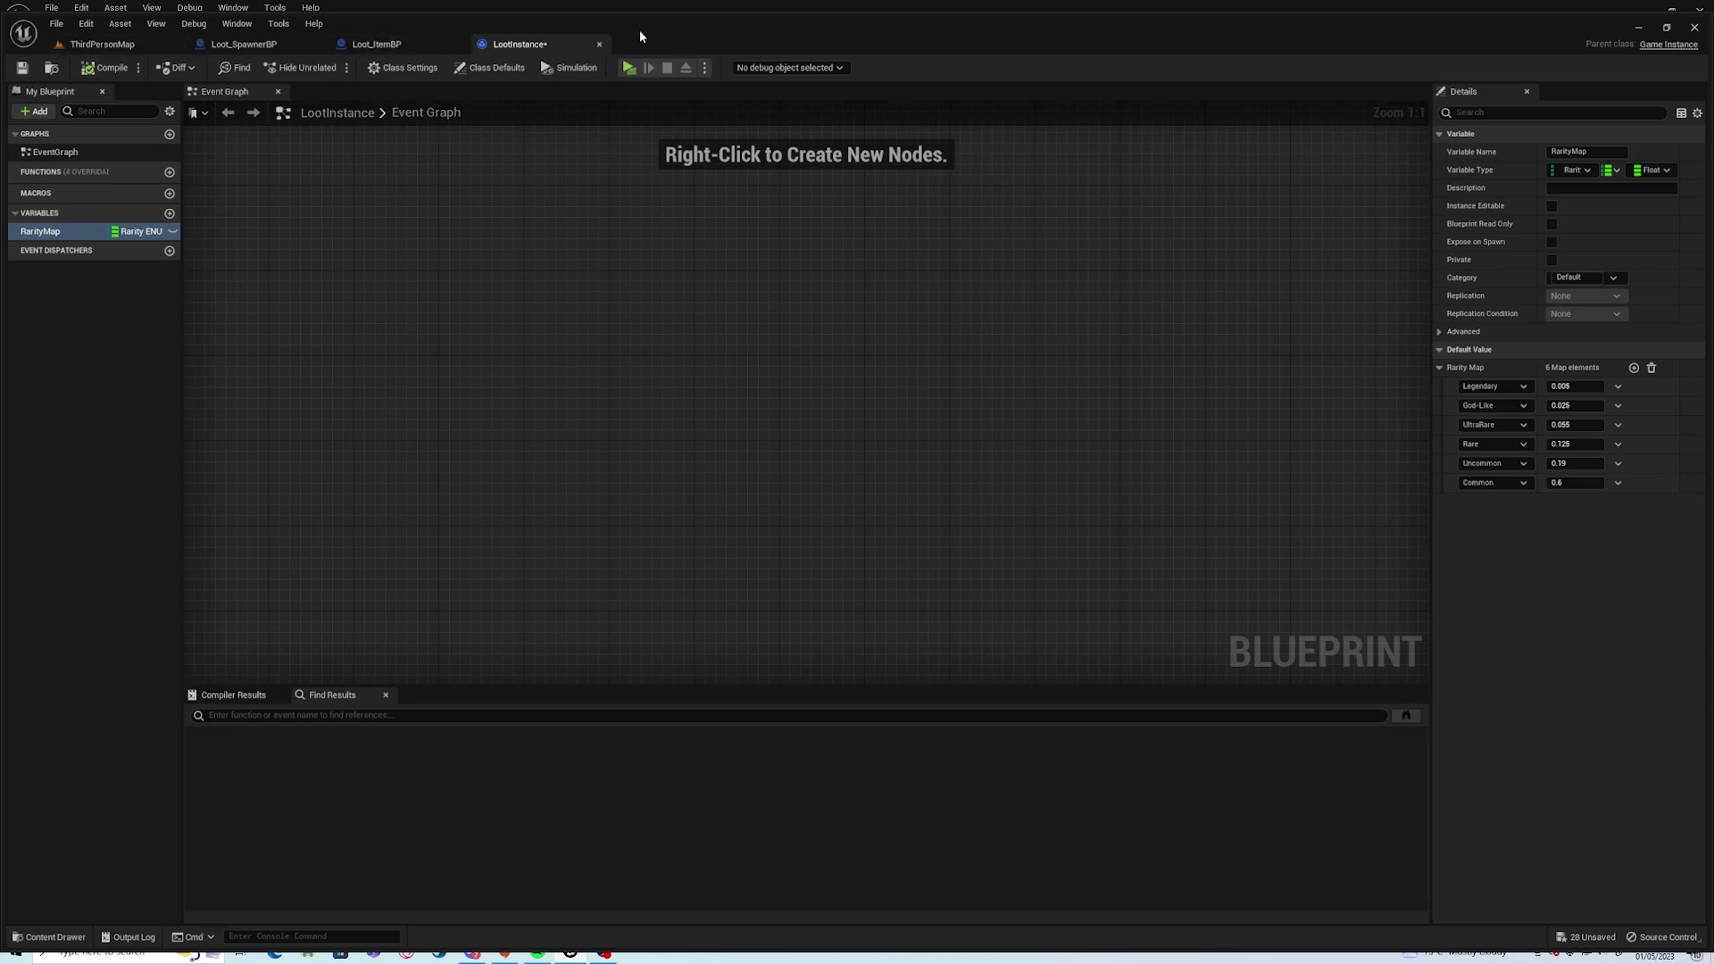
click(21, 67)
click(406, 47)
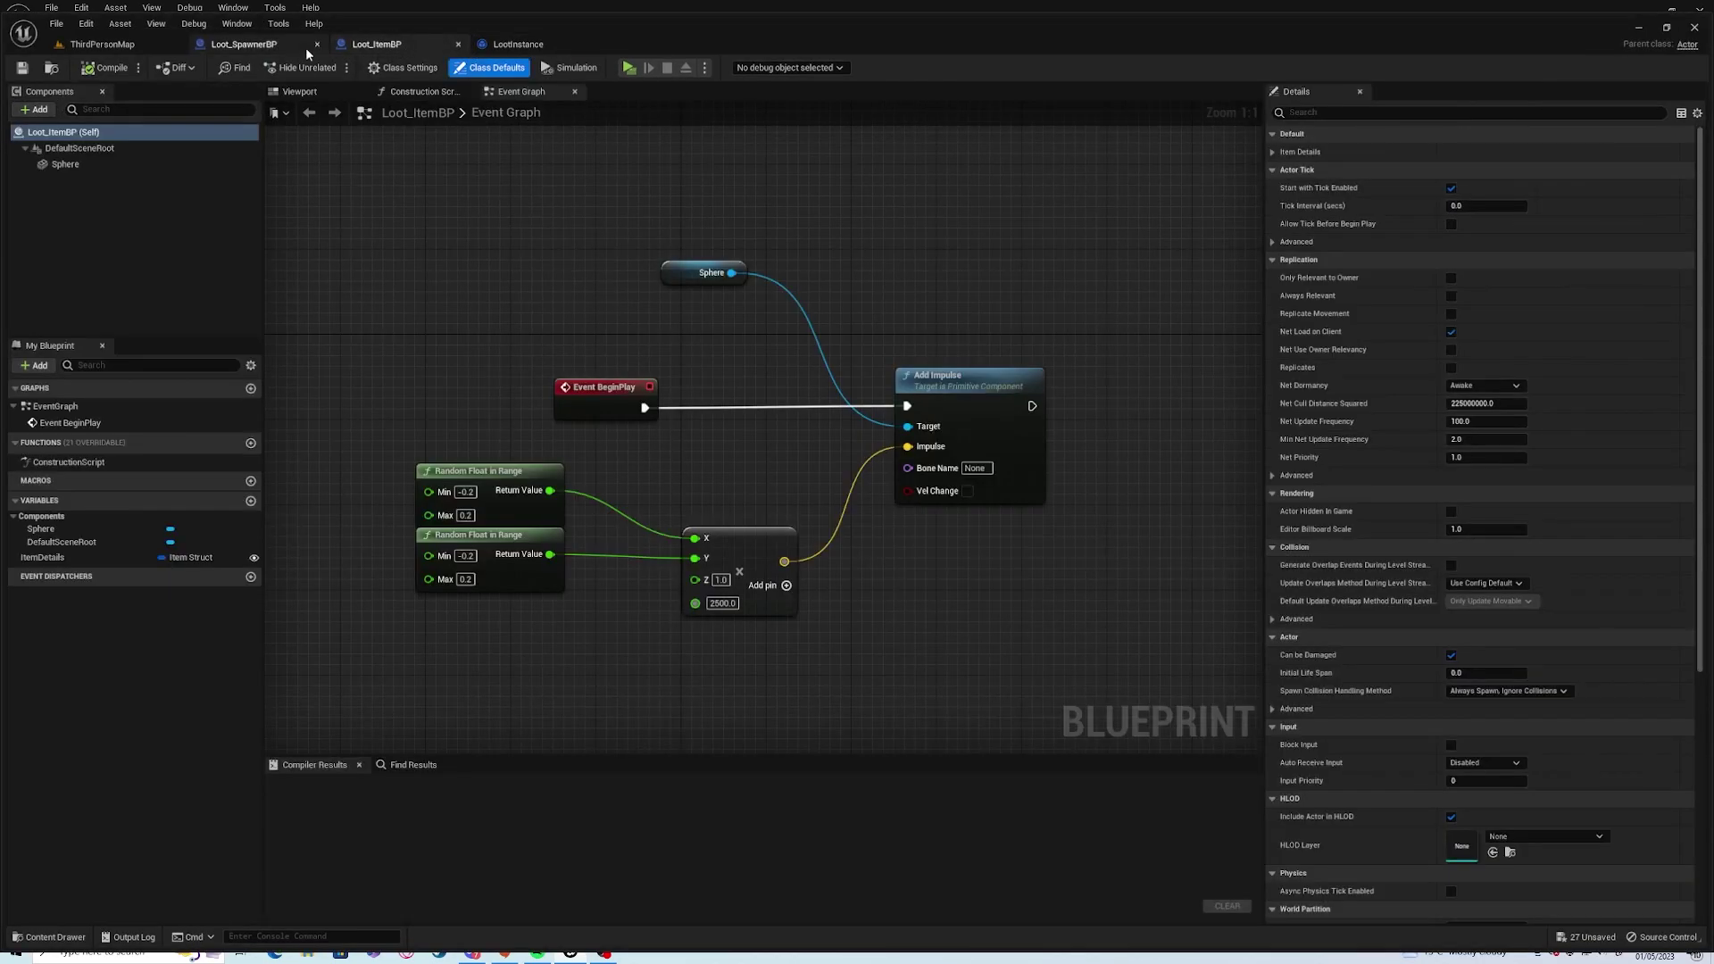
click(244, 44)
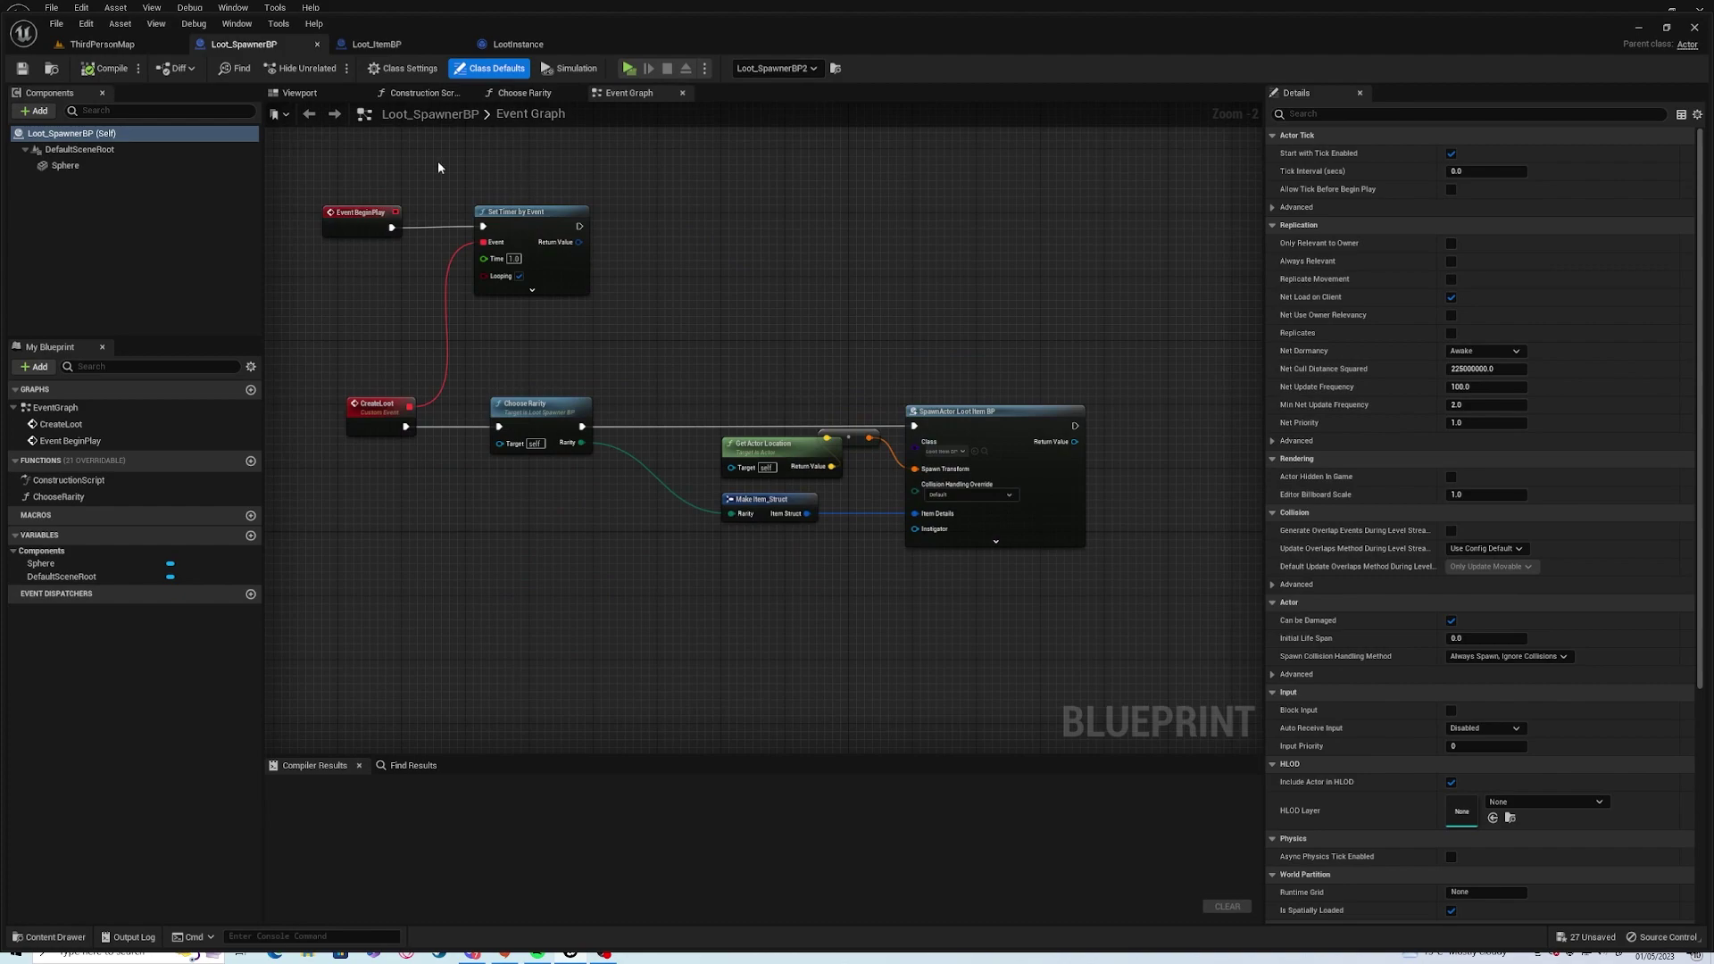
click(103, 45)
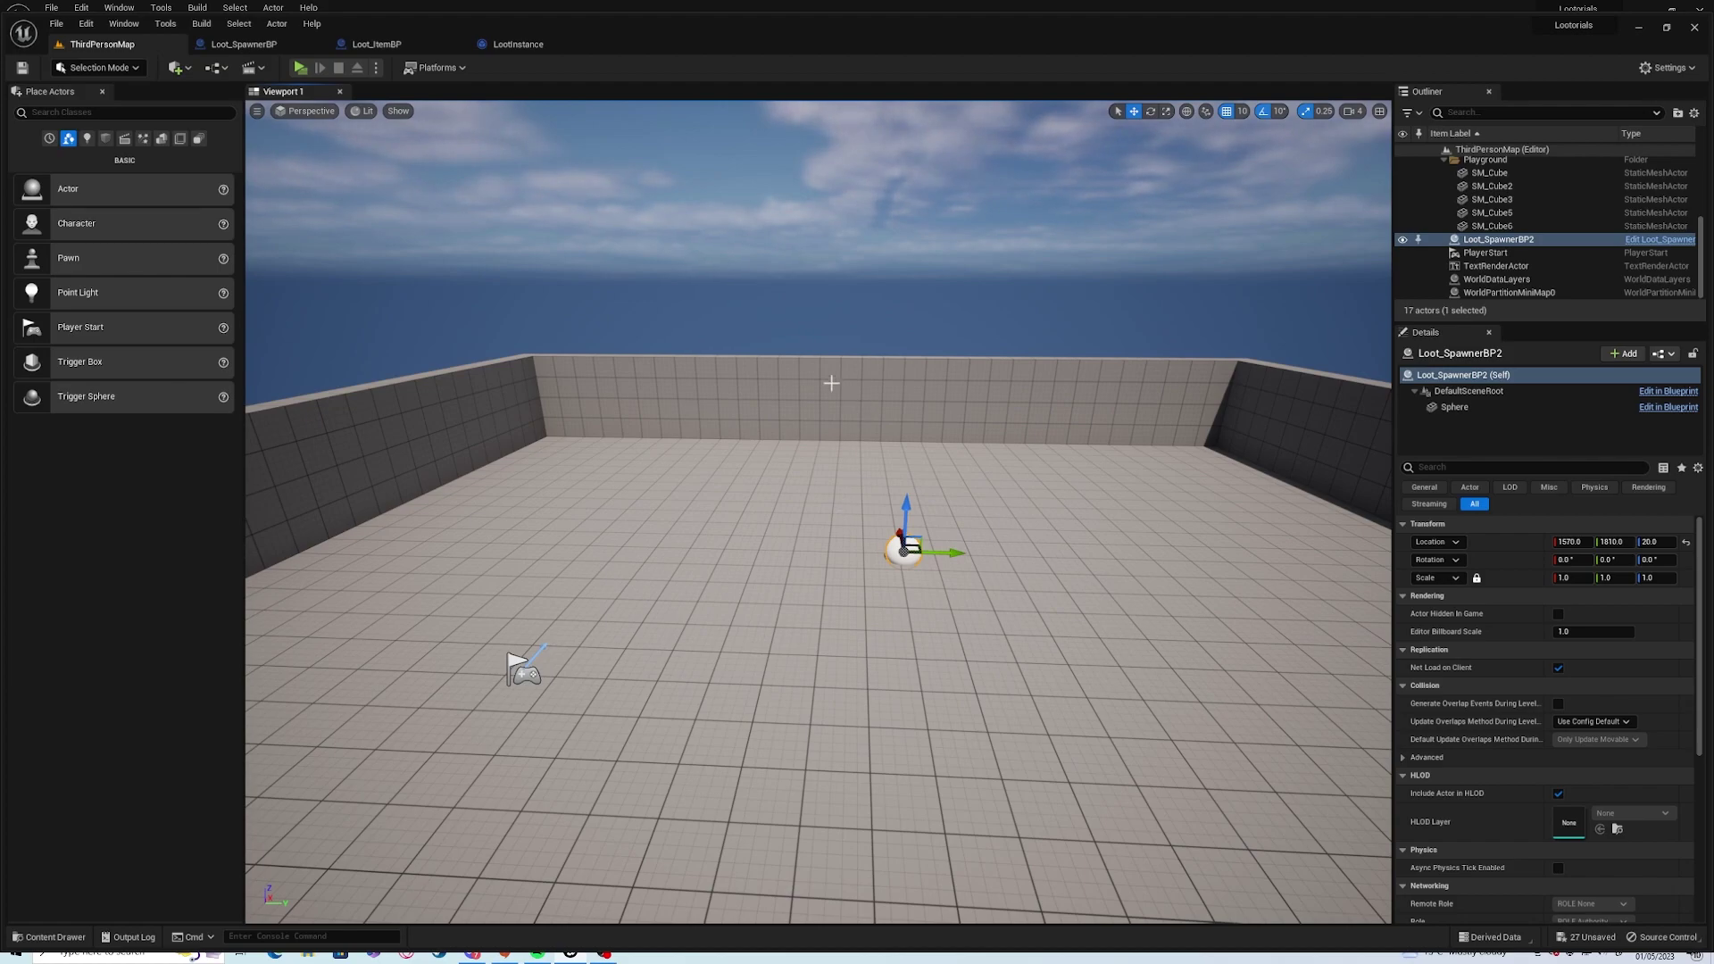
Promote the Add Impulse Z value in Loot_ItemBP to a variable named ImpulseStrength.
click(373, 45)
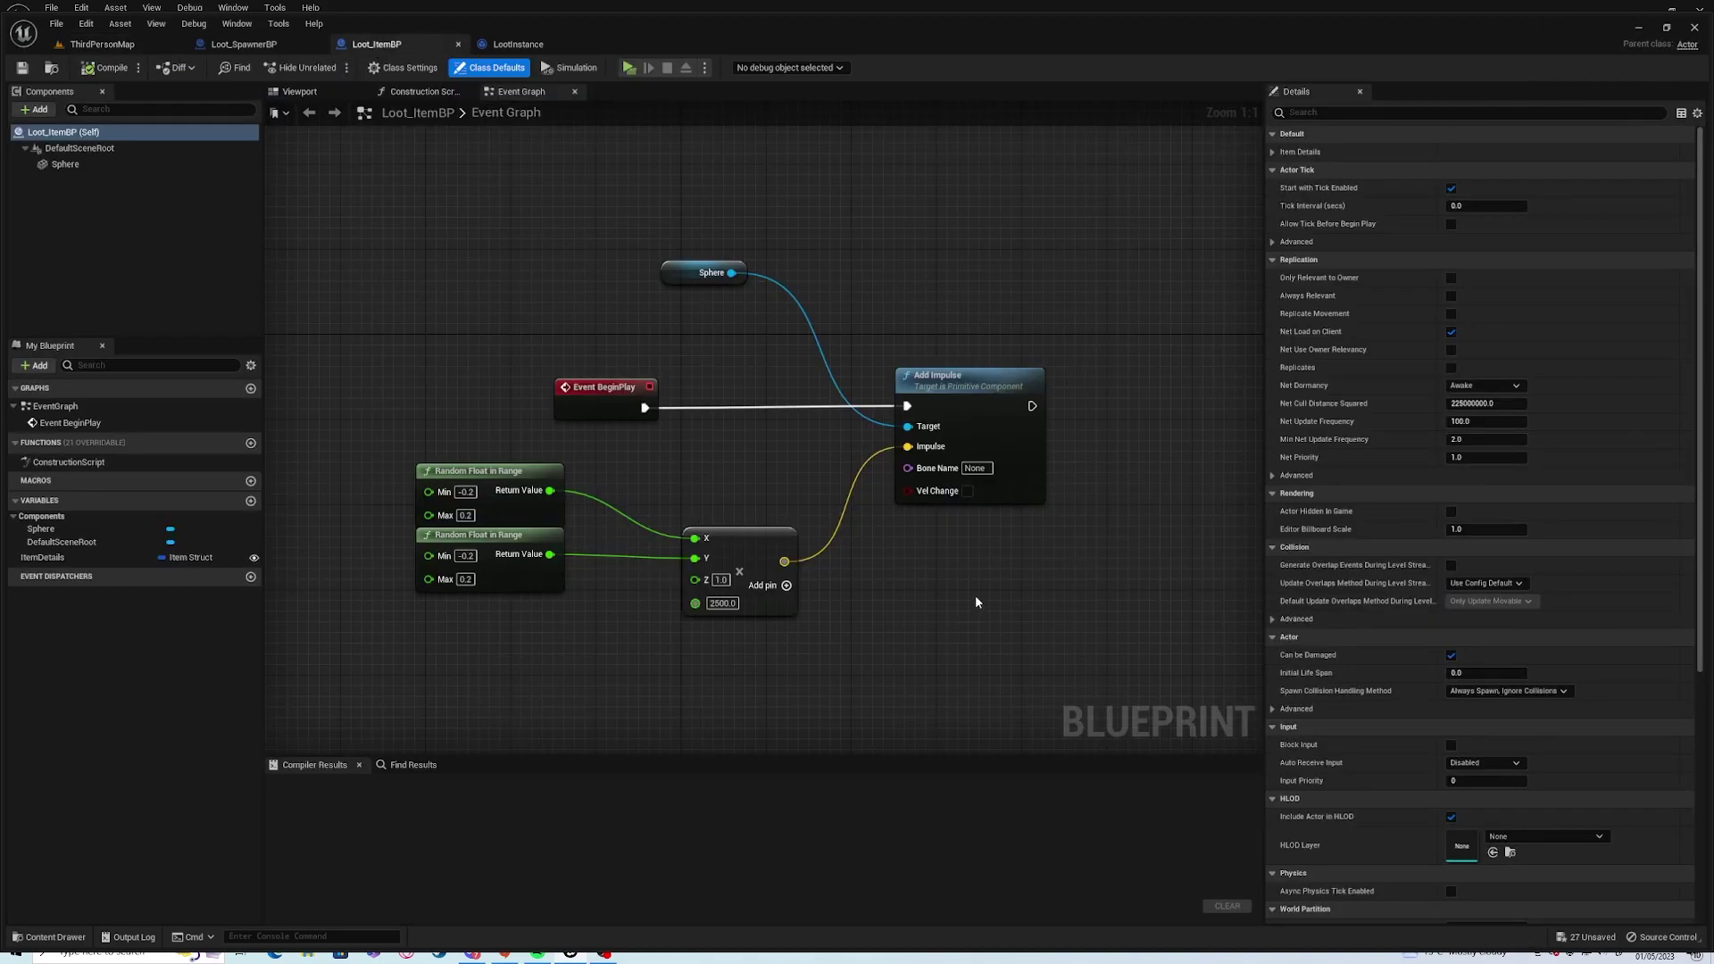
right_drag(977, 598, 1010, 529)
drag(649, 436, 602, 472)
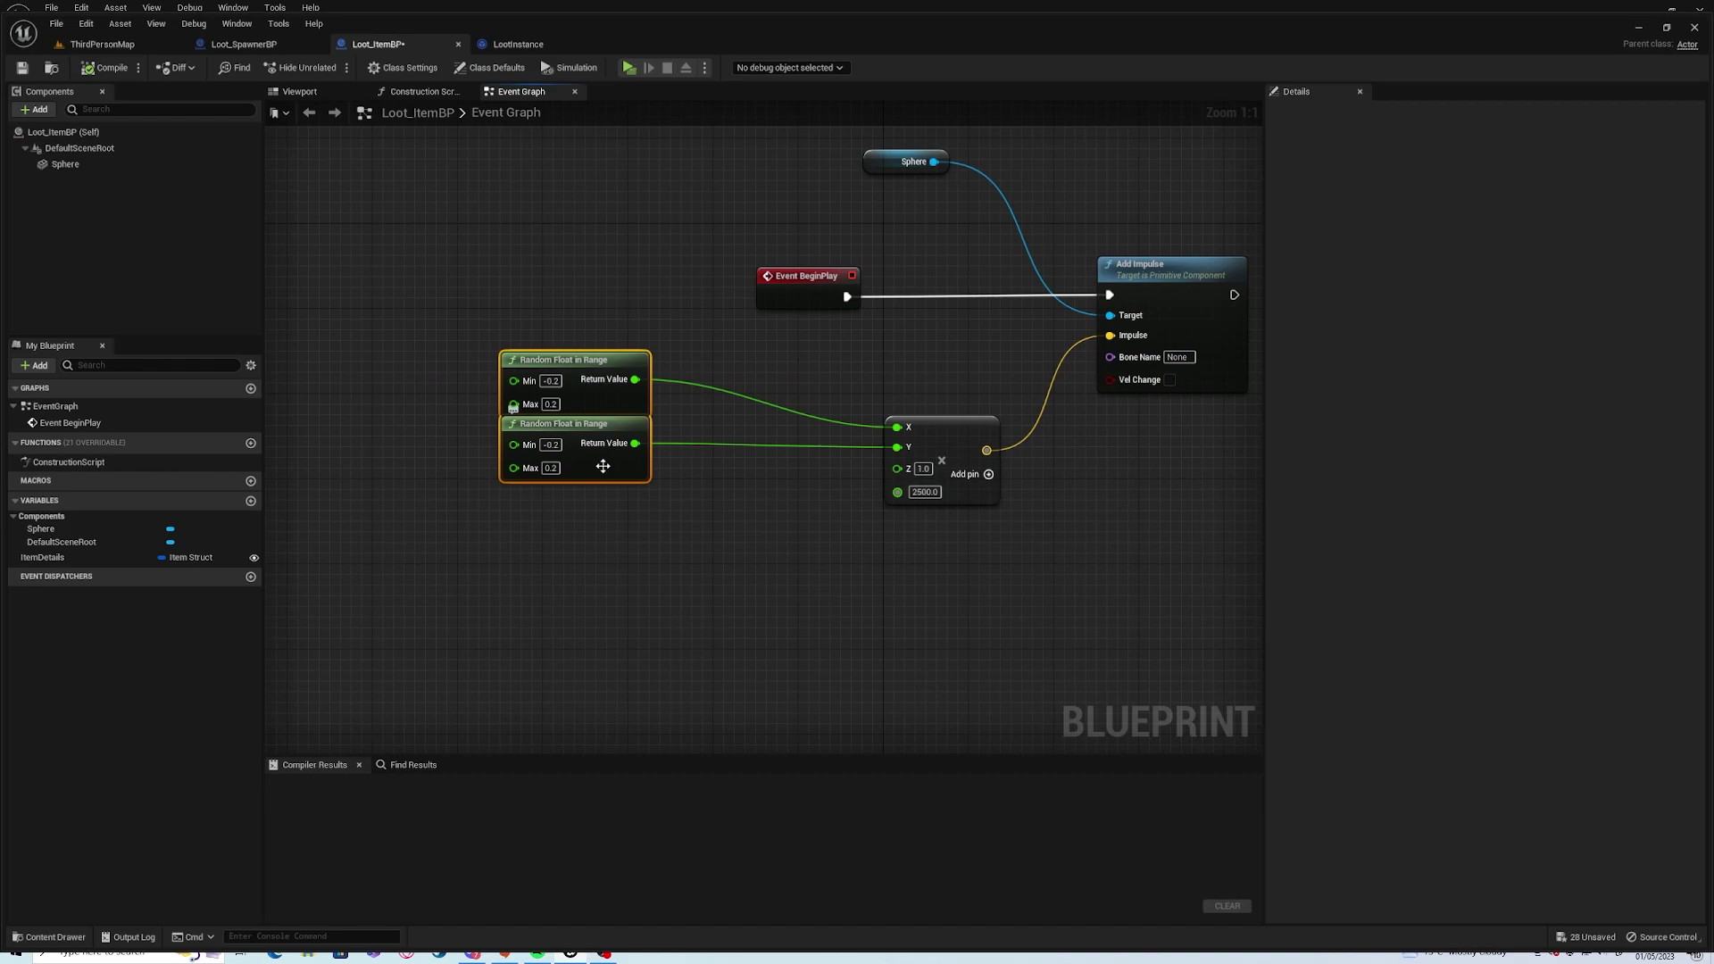
right_click(898, 495)
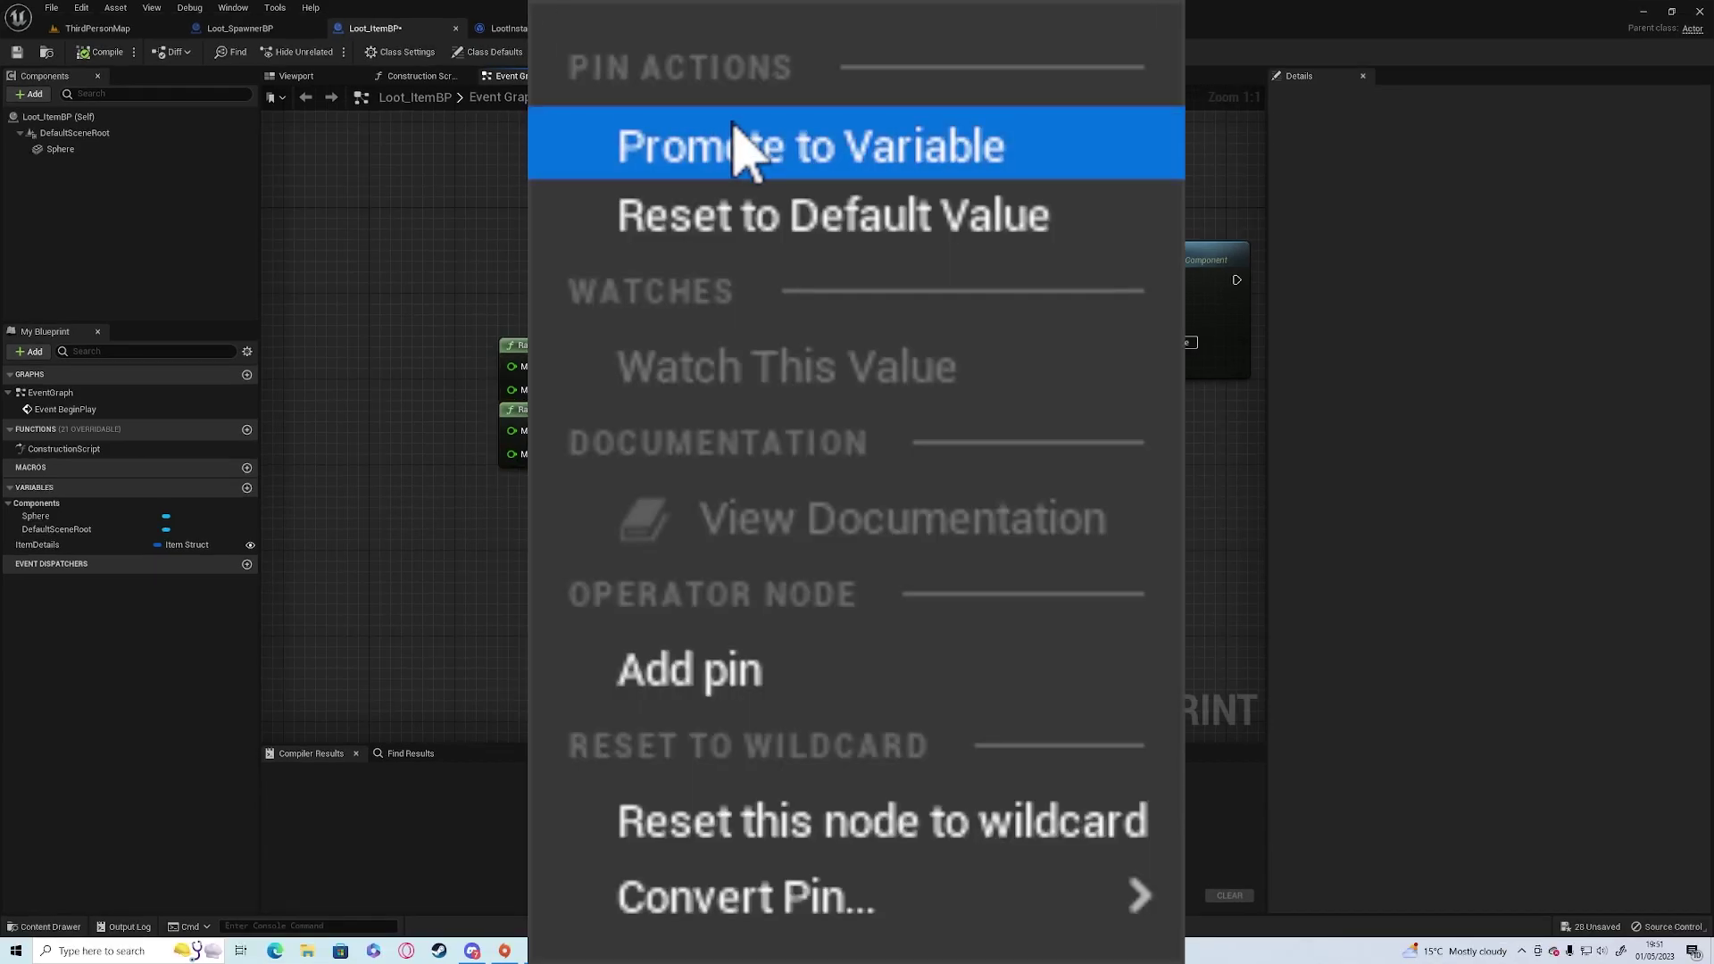
click(978, 536)
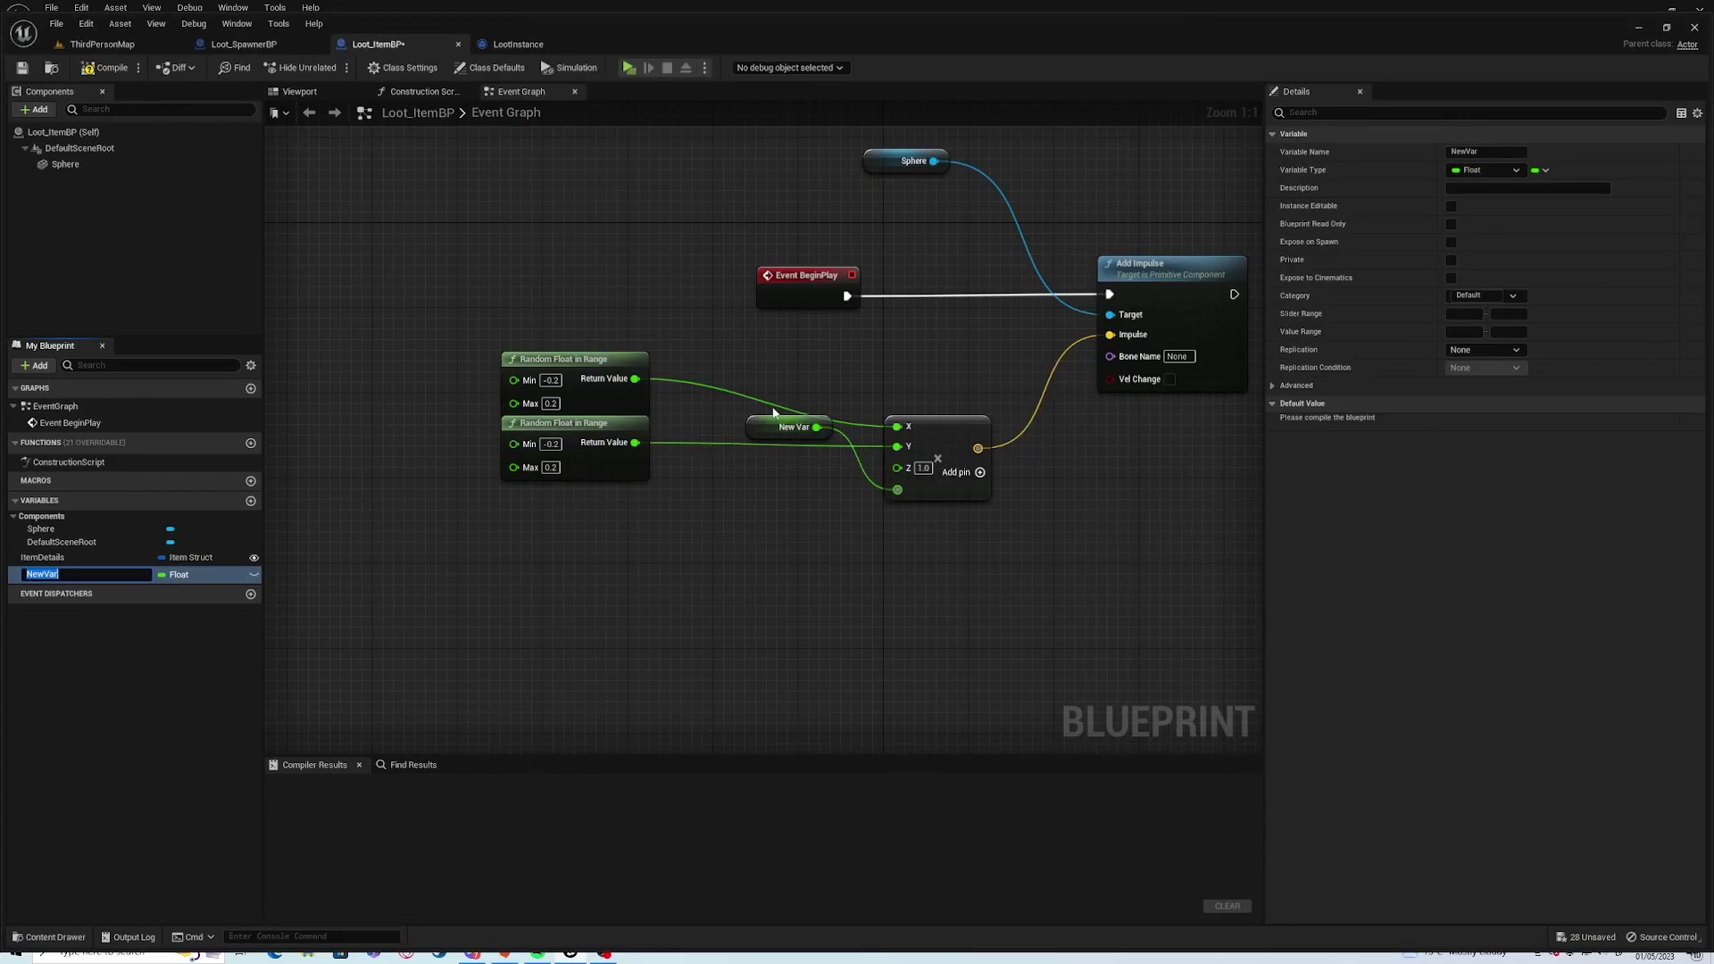
text(ImpulseStrength)
key(Return)
drag(789, 426, 720, 554)
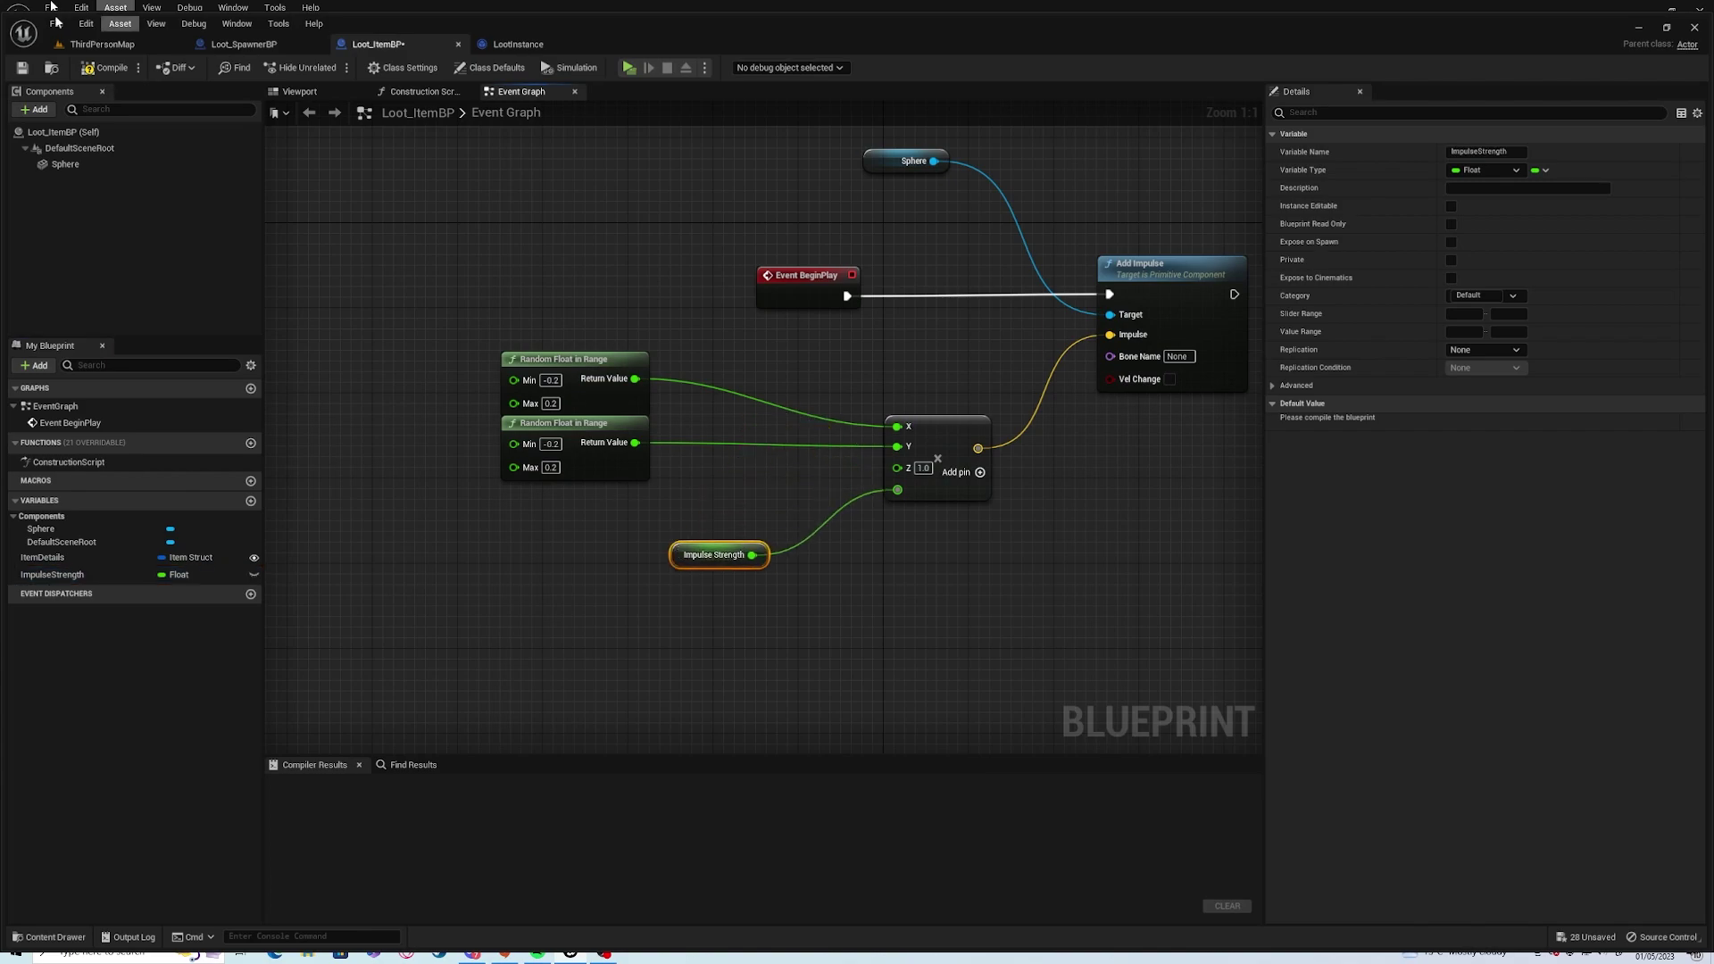
Compile and give ImpulseStrength a default value of 5000.
click(108, 67)
click(1487, 422)
text(5000.0)
key(Return)
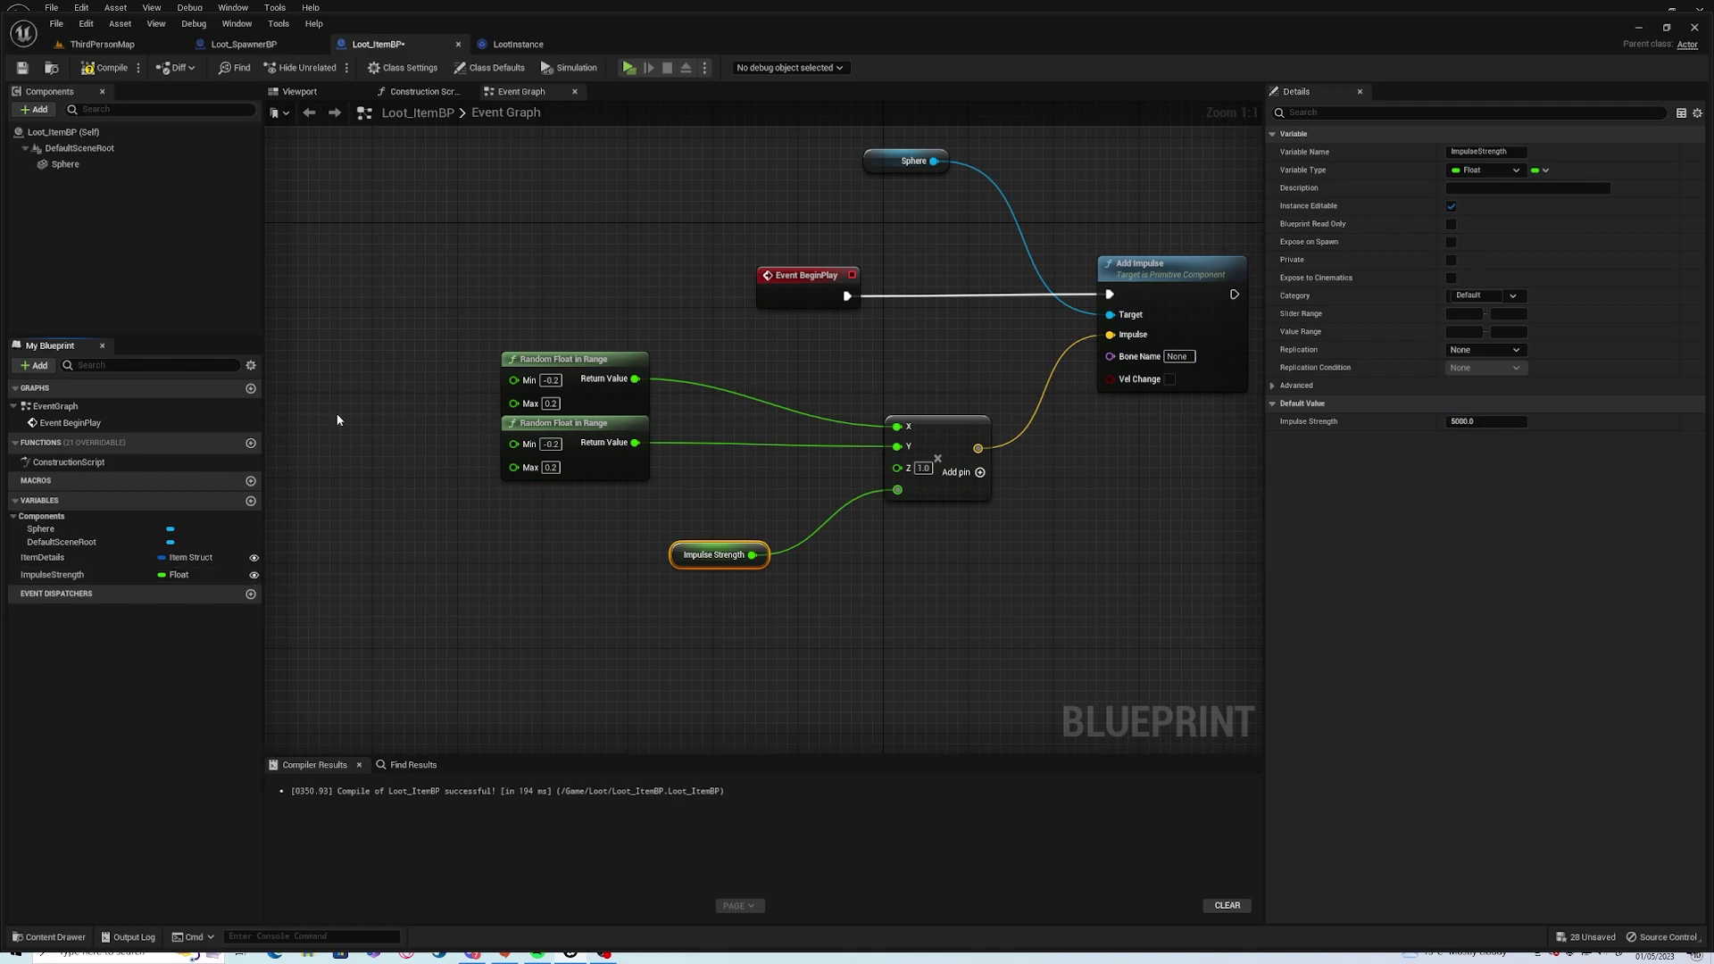
Focus the loot spawner in the level, play-test the stronger sphere launch, and close the preview.
click(102, 43)
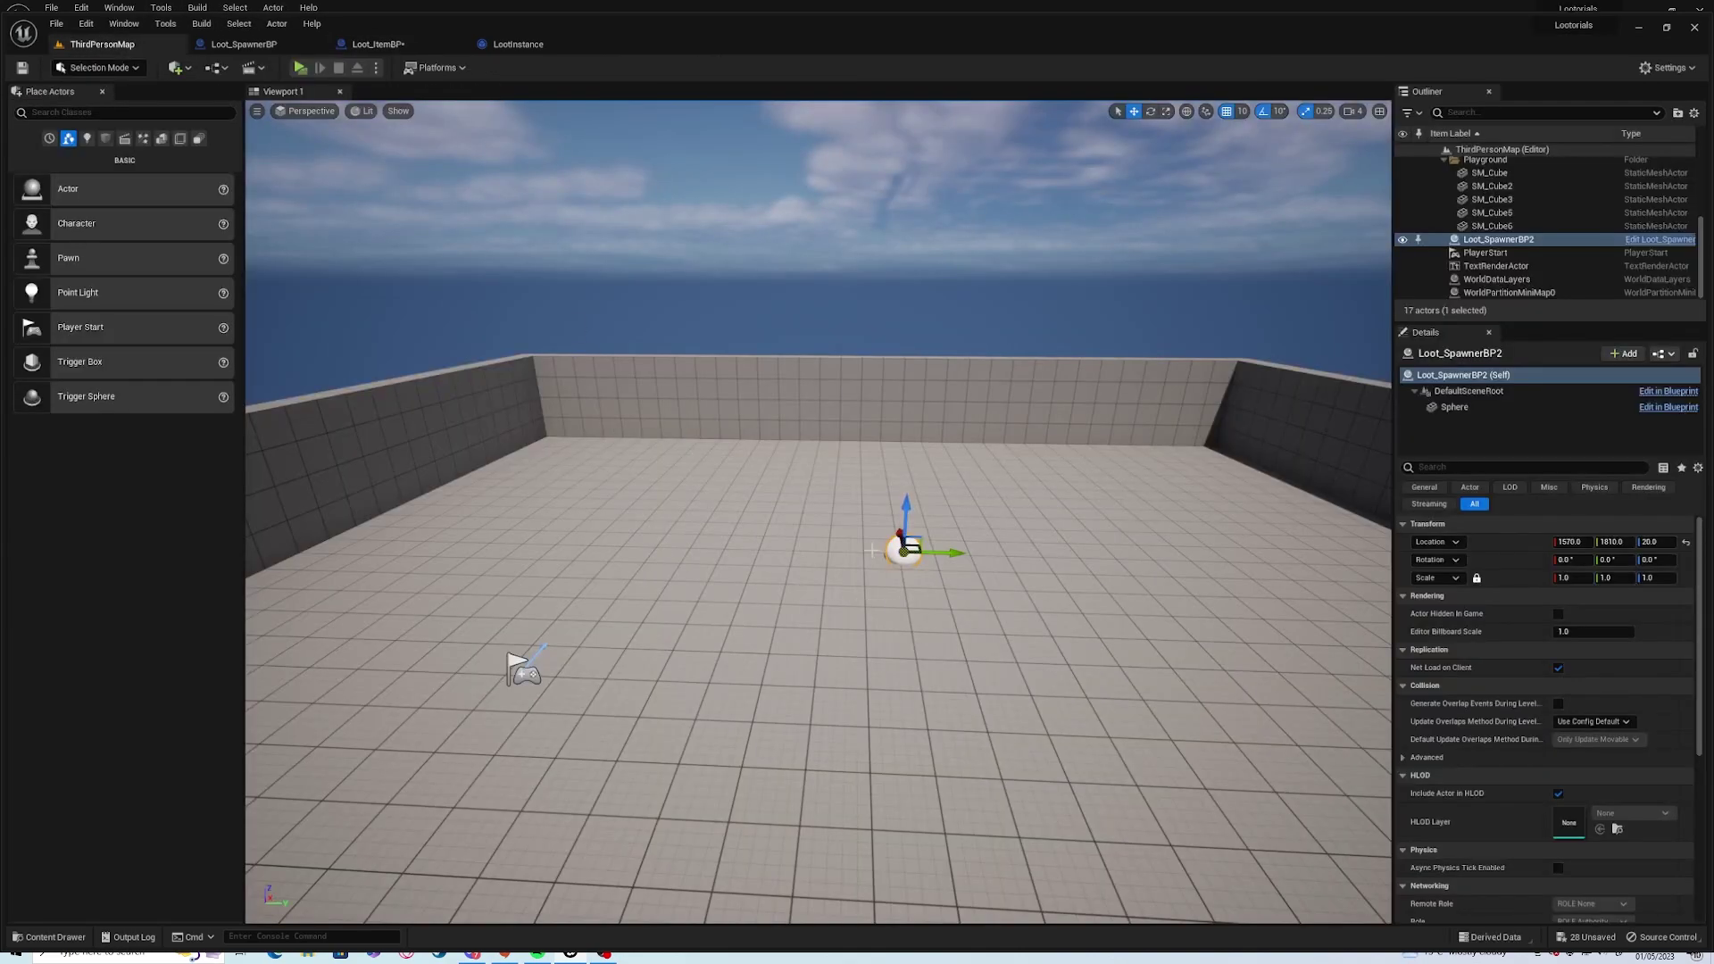
key(f)
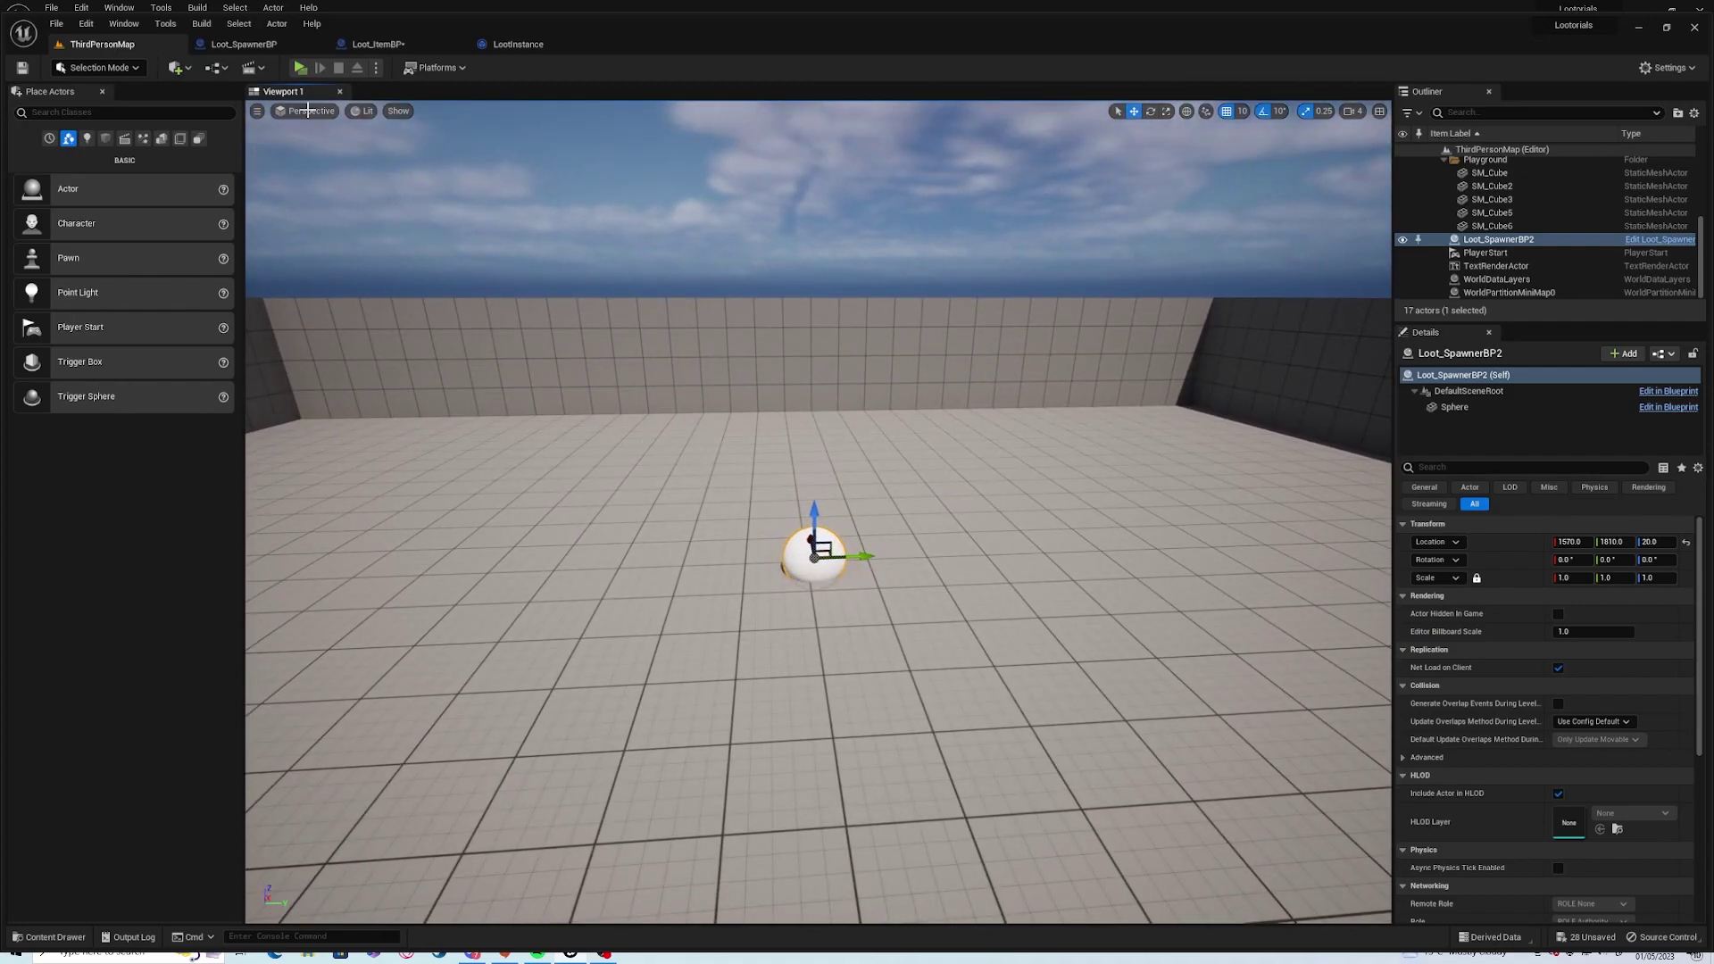
click(518, 44)
click(381, 44)
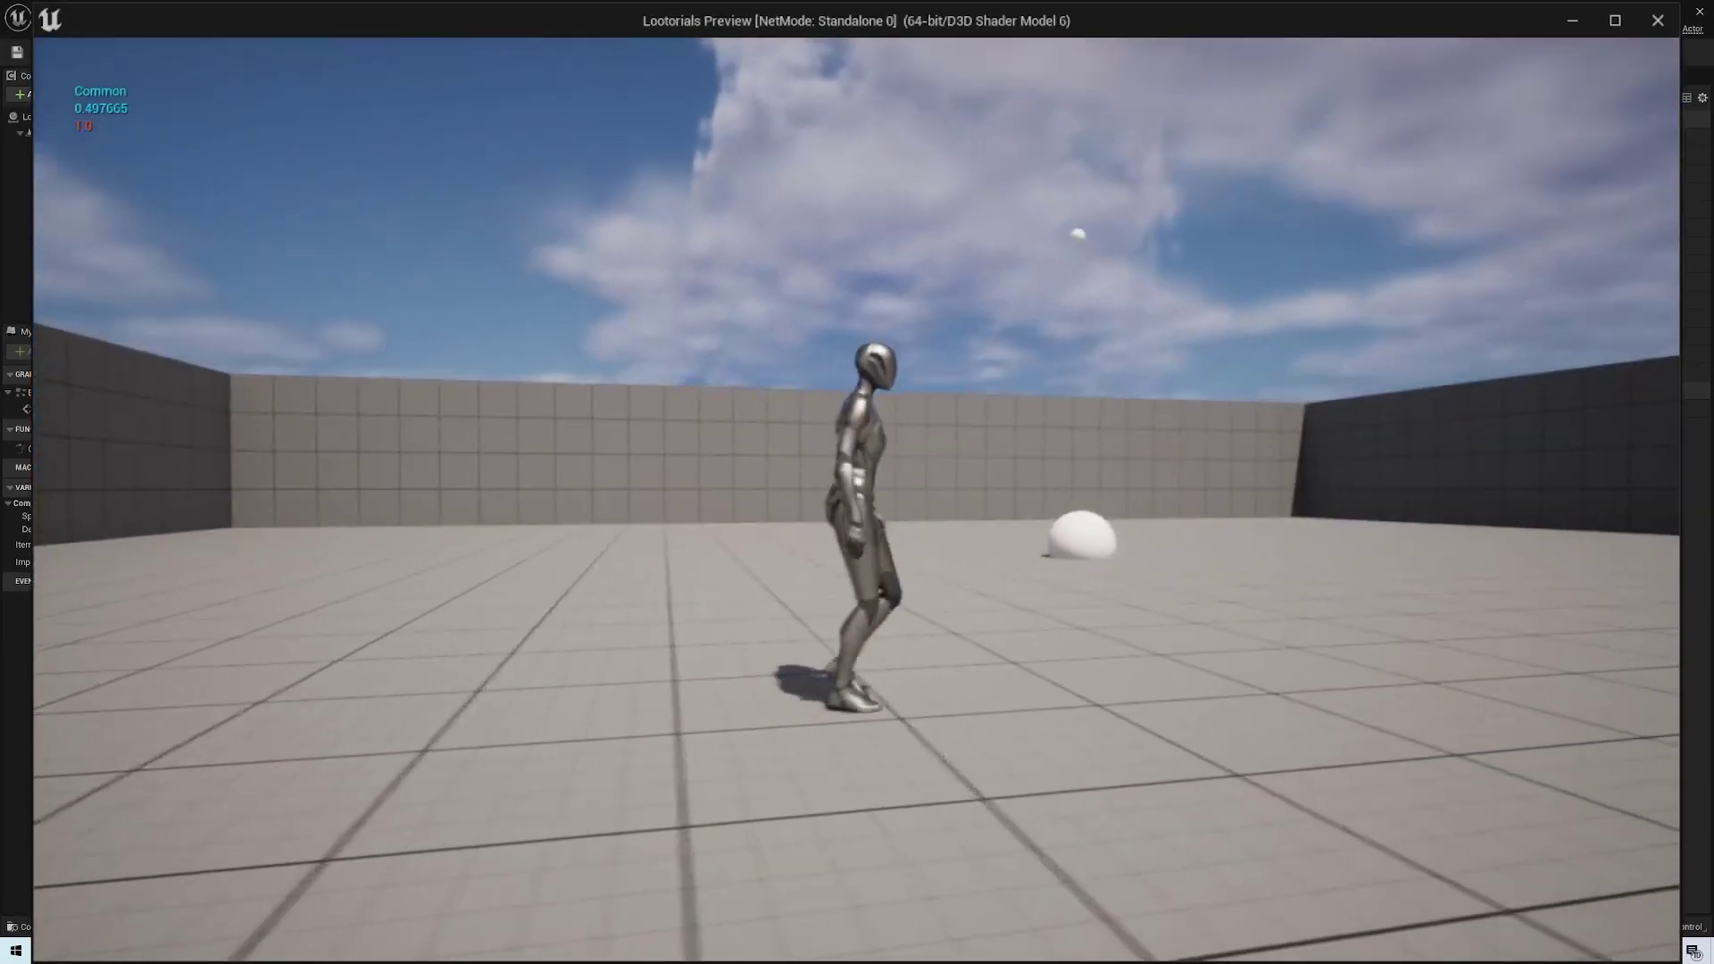
key(w)
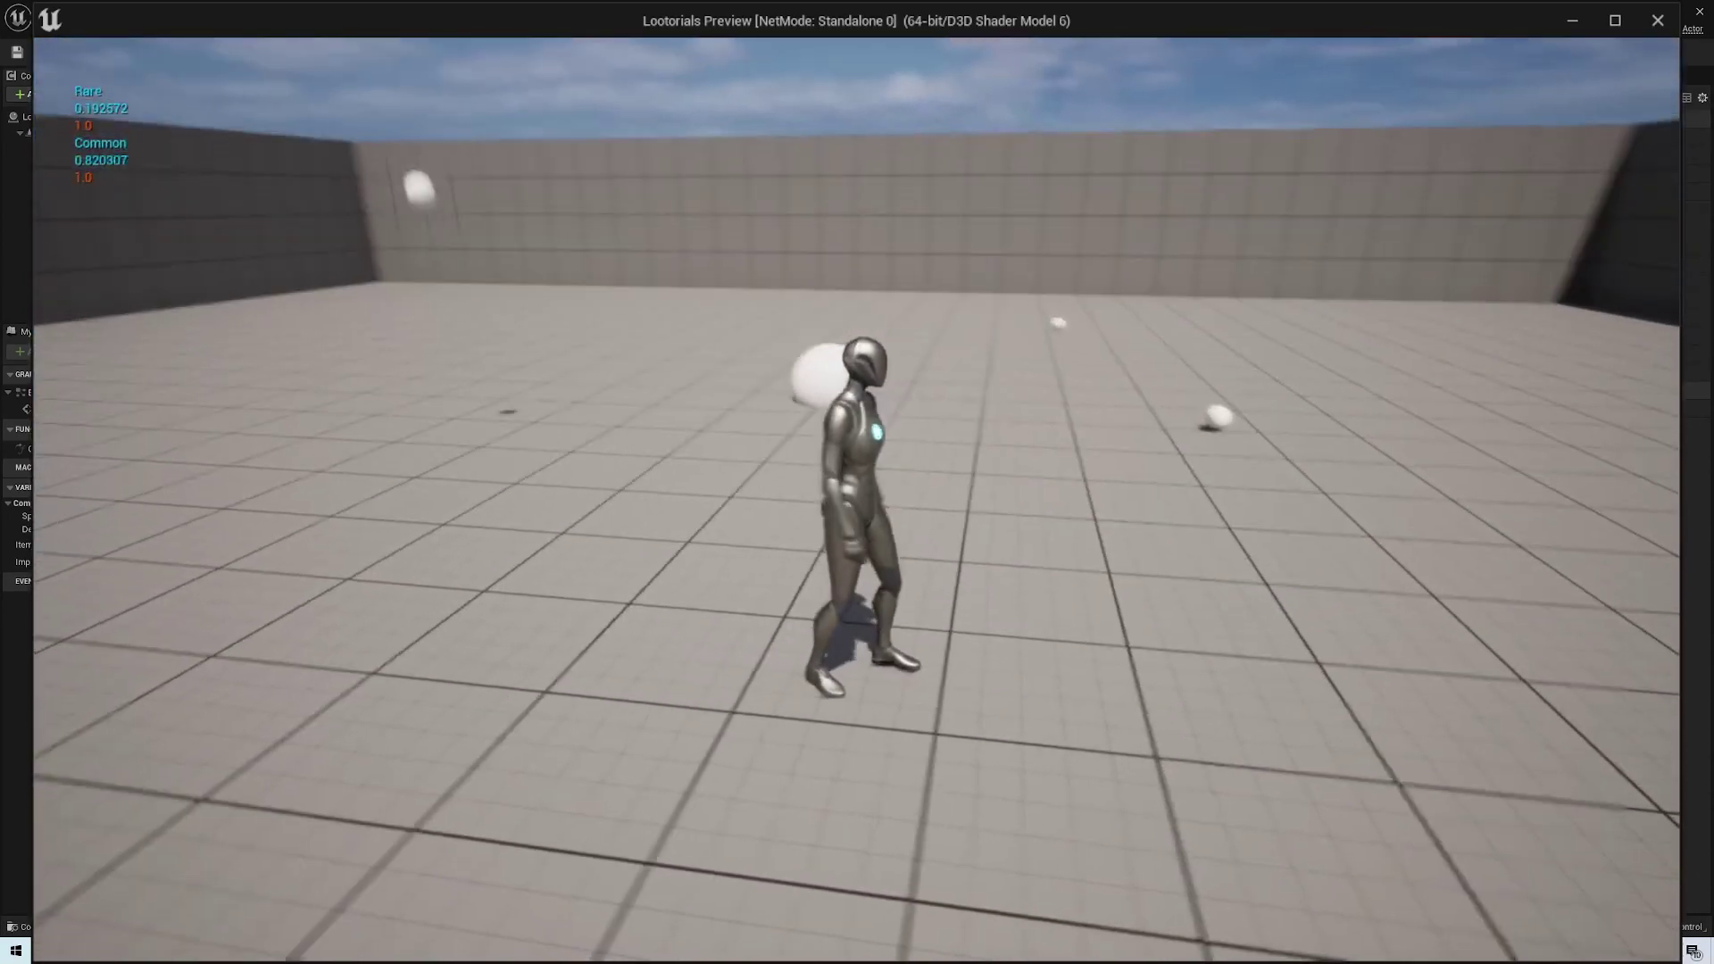
key(s)
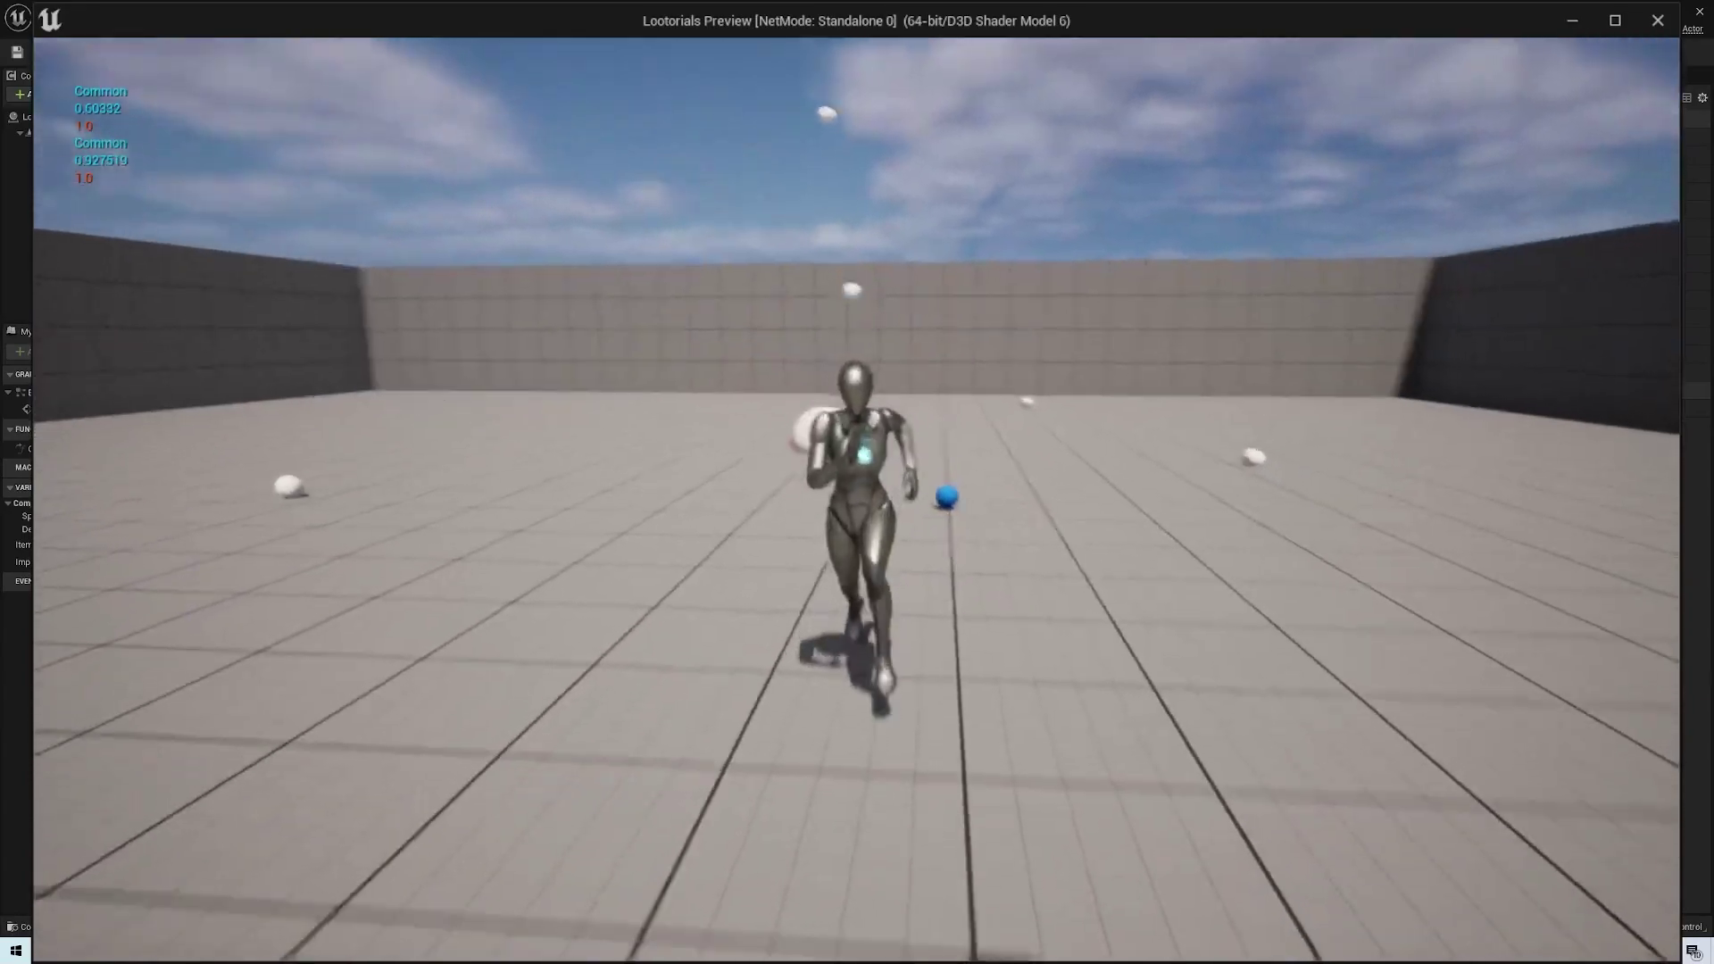
key(Escape)
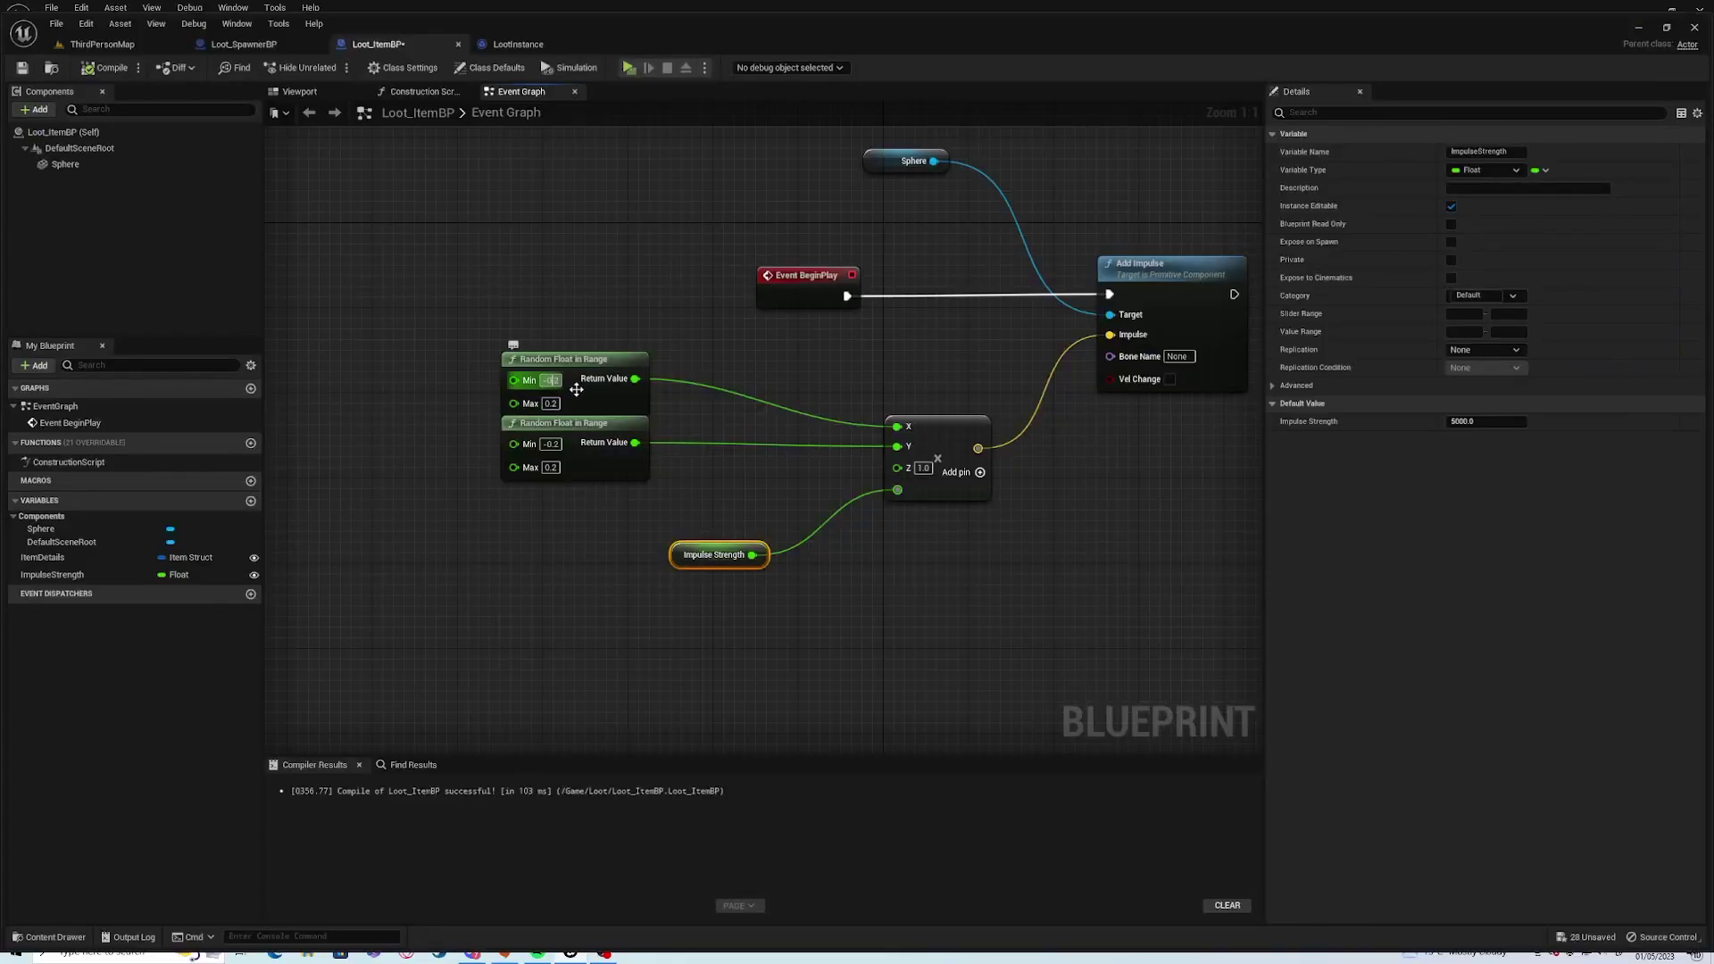
Set both Random Float in Range nodes to Min -0.4 and Max 0.4.
click(551, 379)
text(-0.4)
key(Tab)
text(0.4)
key(Tab)
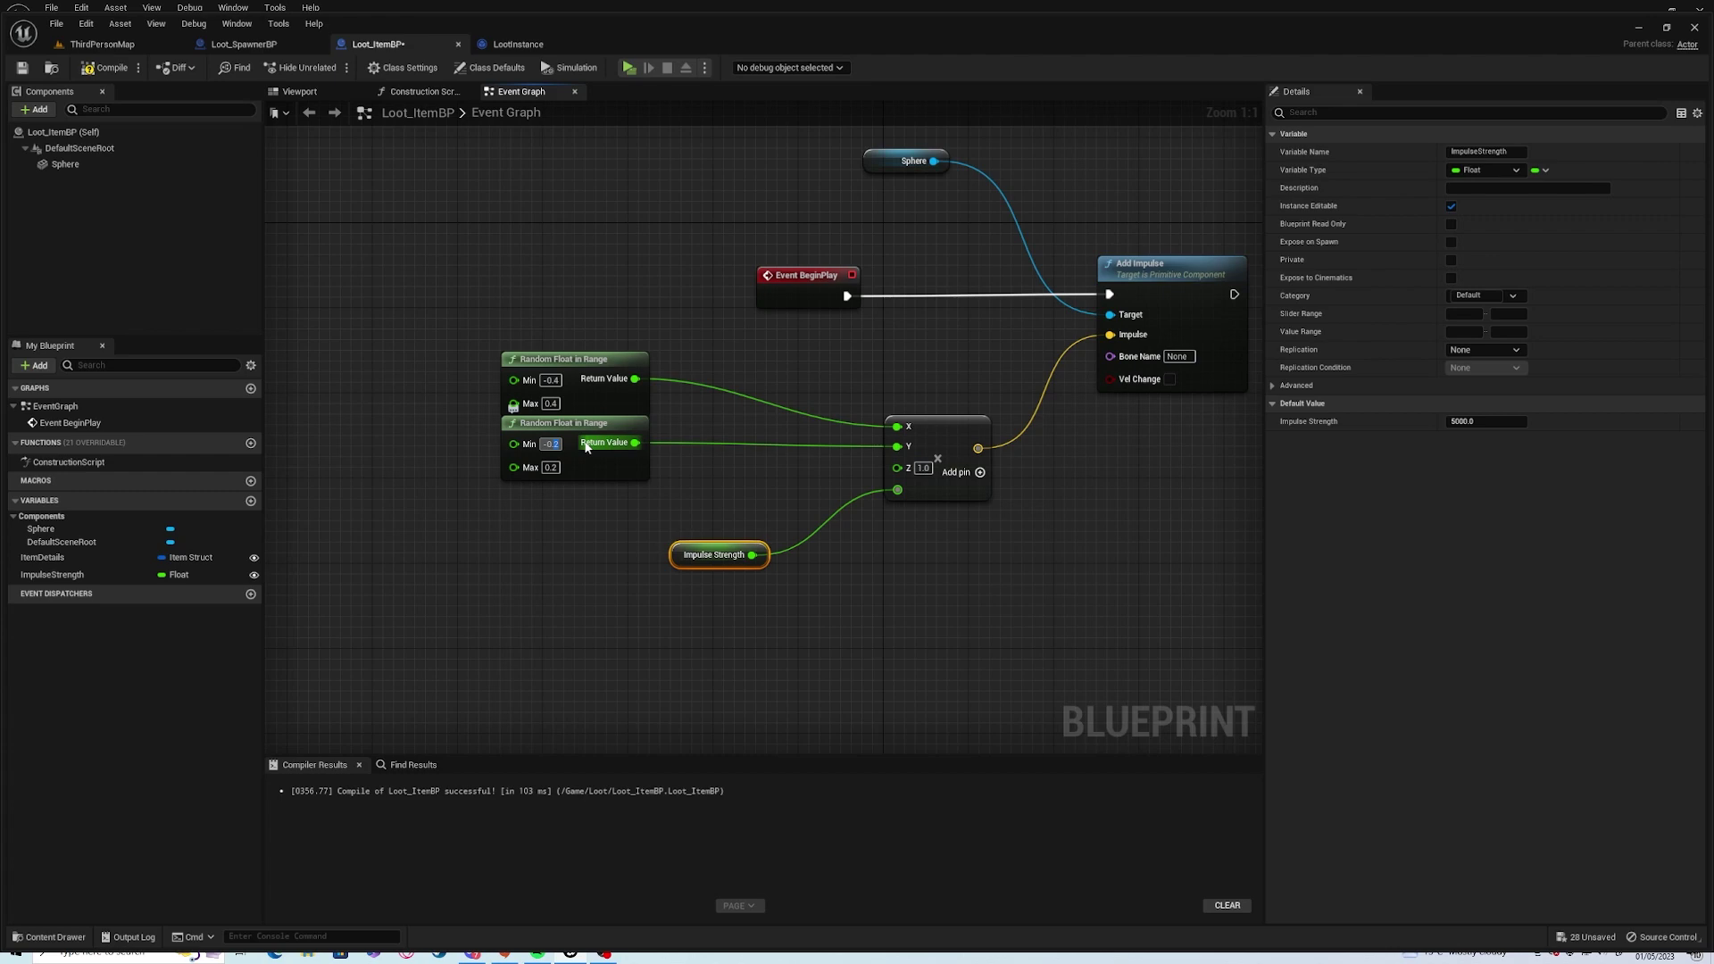
text(-0.4)
key(Tab)
text(0)
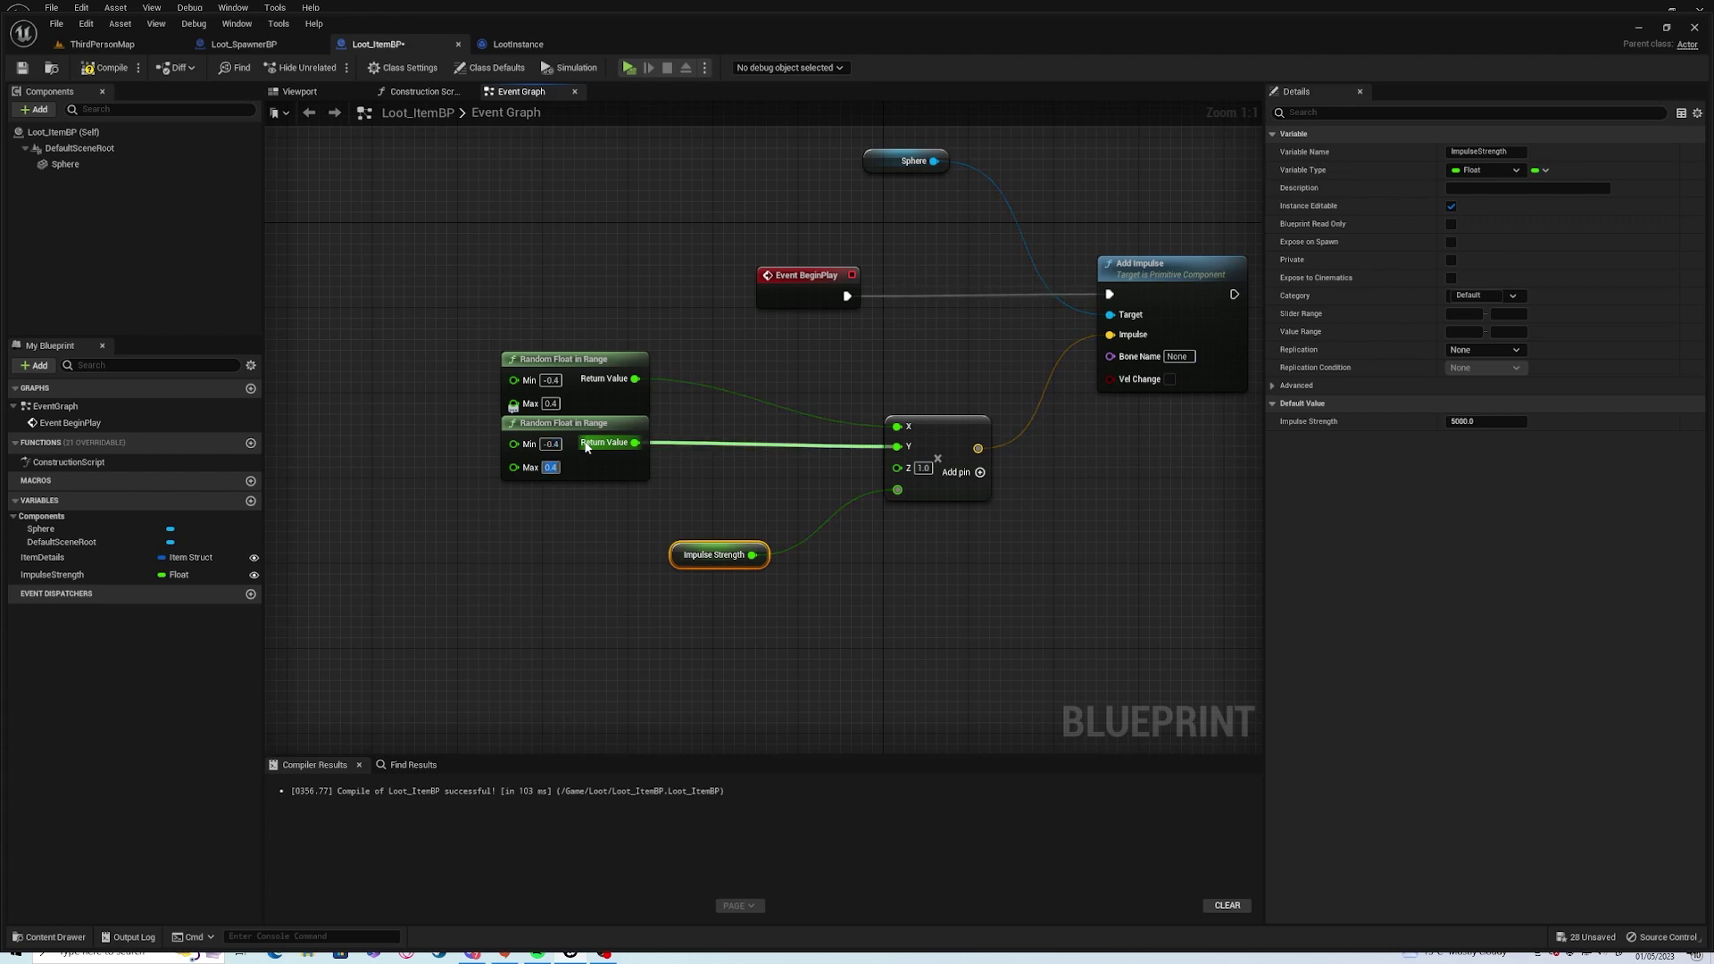
Play-test the wider sideways spread, then compile and save Loot_ItemBP.
click(625, 70)
key(w)
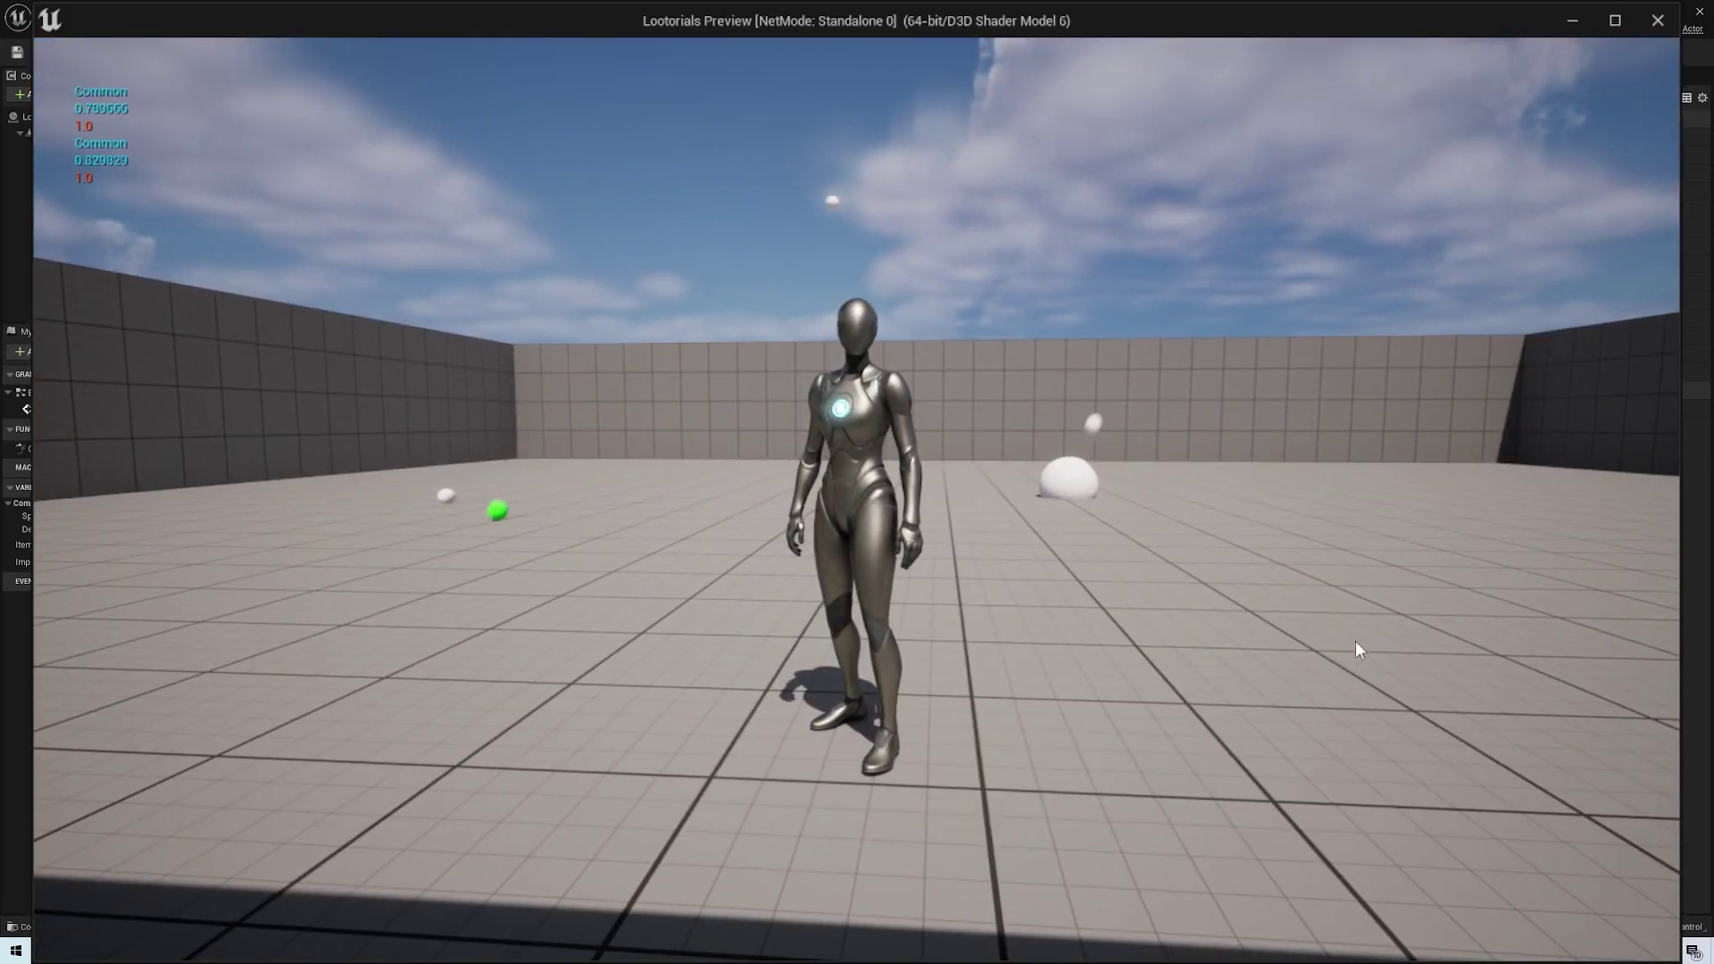
key(Escape)
click(107, 67)
click(21, 67)
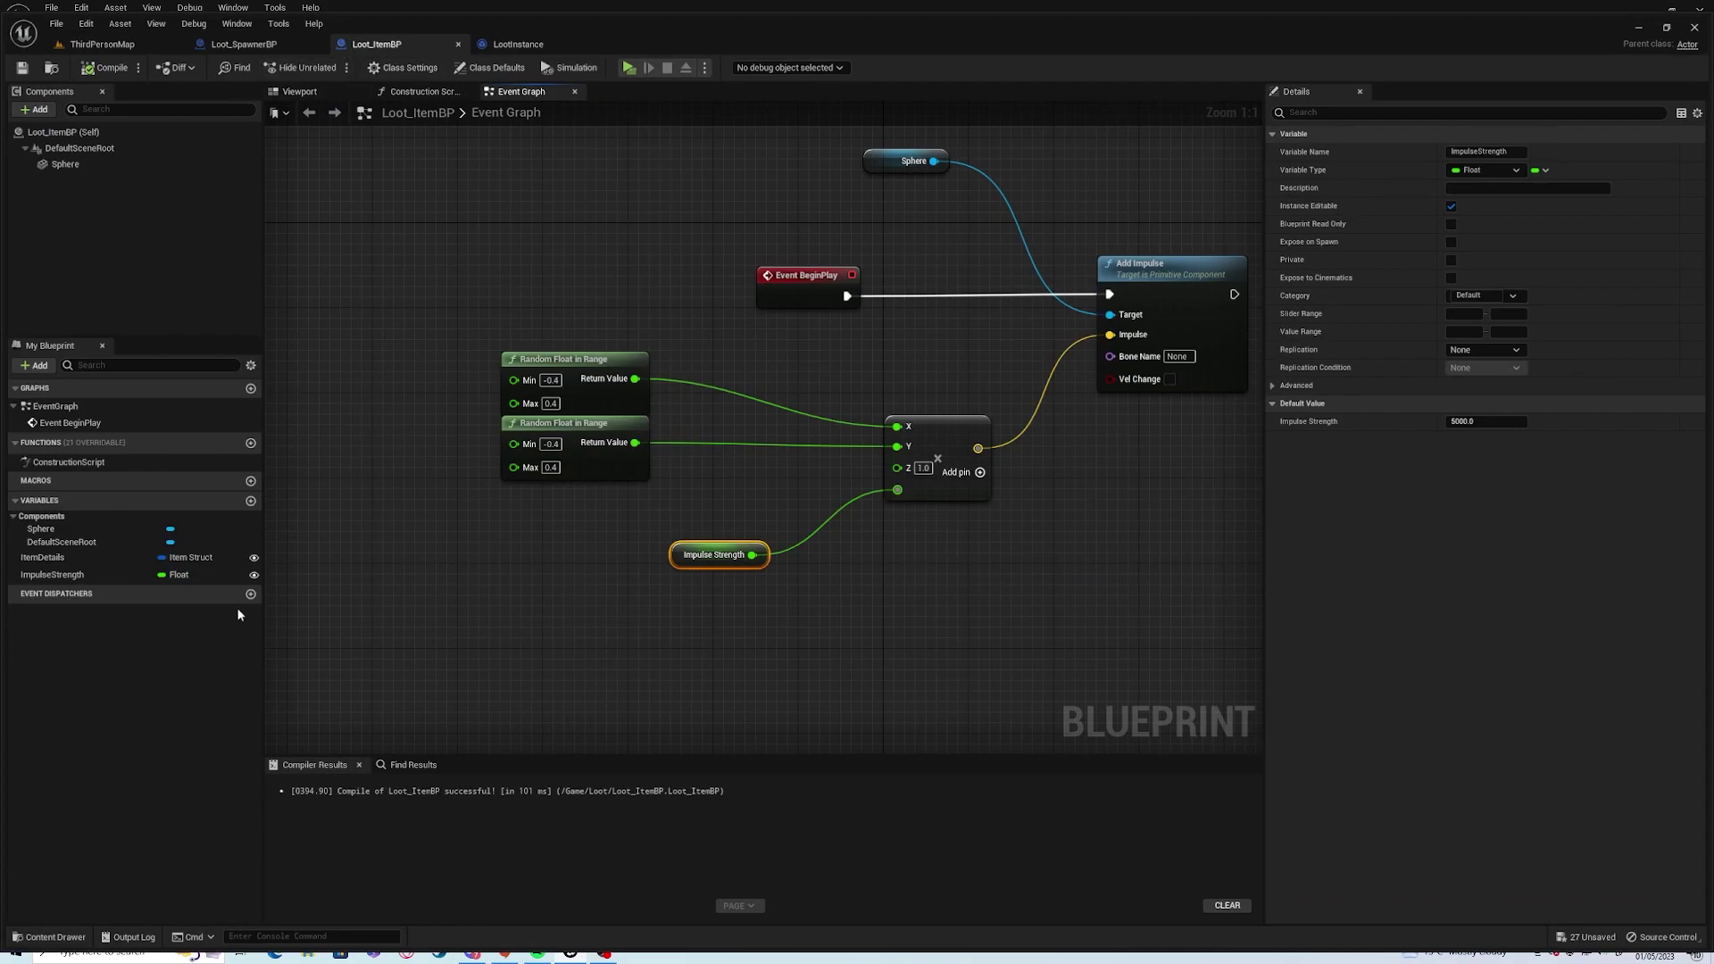
Add a Delay node of 2.5 seconds after Add Impulse.
mouse_move(632, 328)
right_down()
mouse_move(727, 417)
mouse_move(540, 447)
right_up()
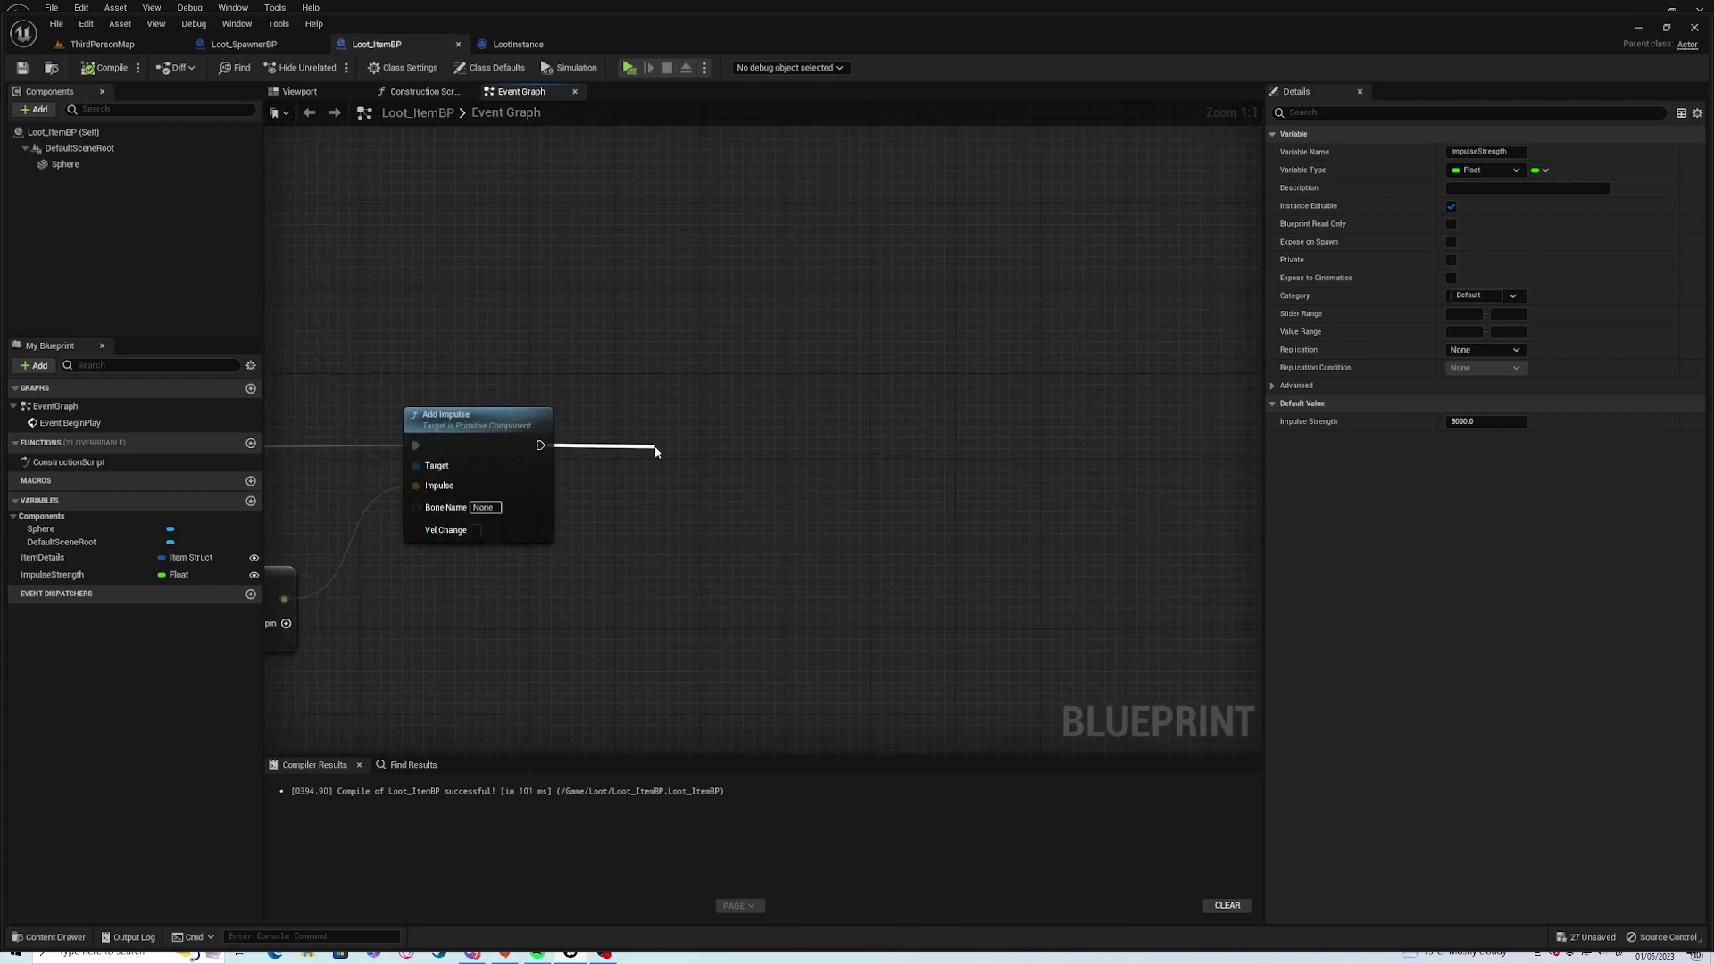
drag(550, 449, 643, 460)
text(delay)
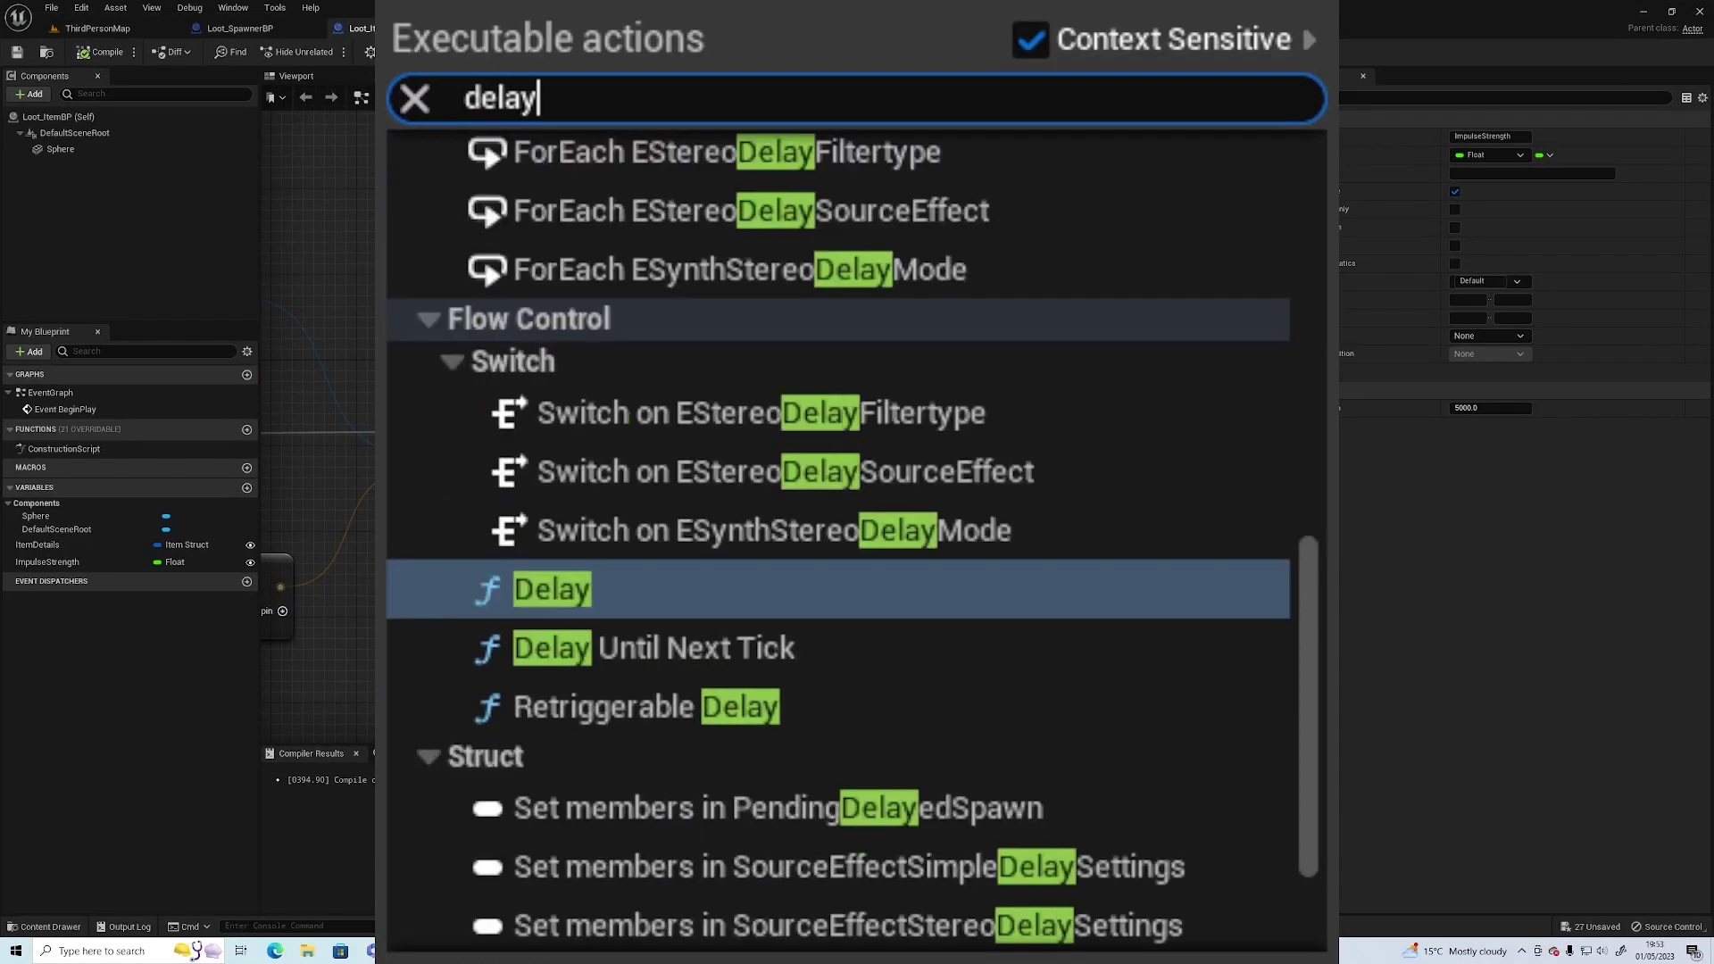
key(Return)
drag(732, 465, 753, 443)
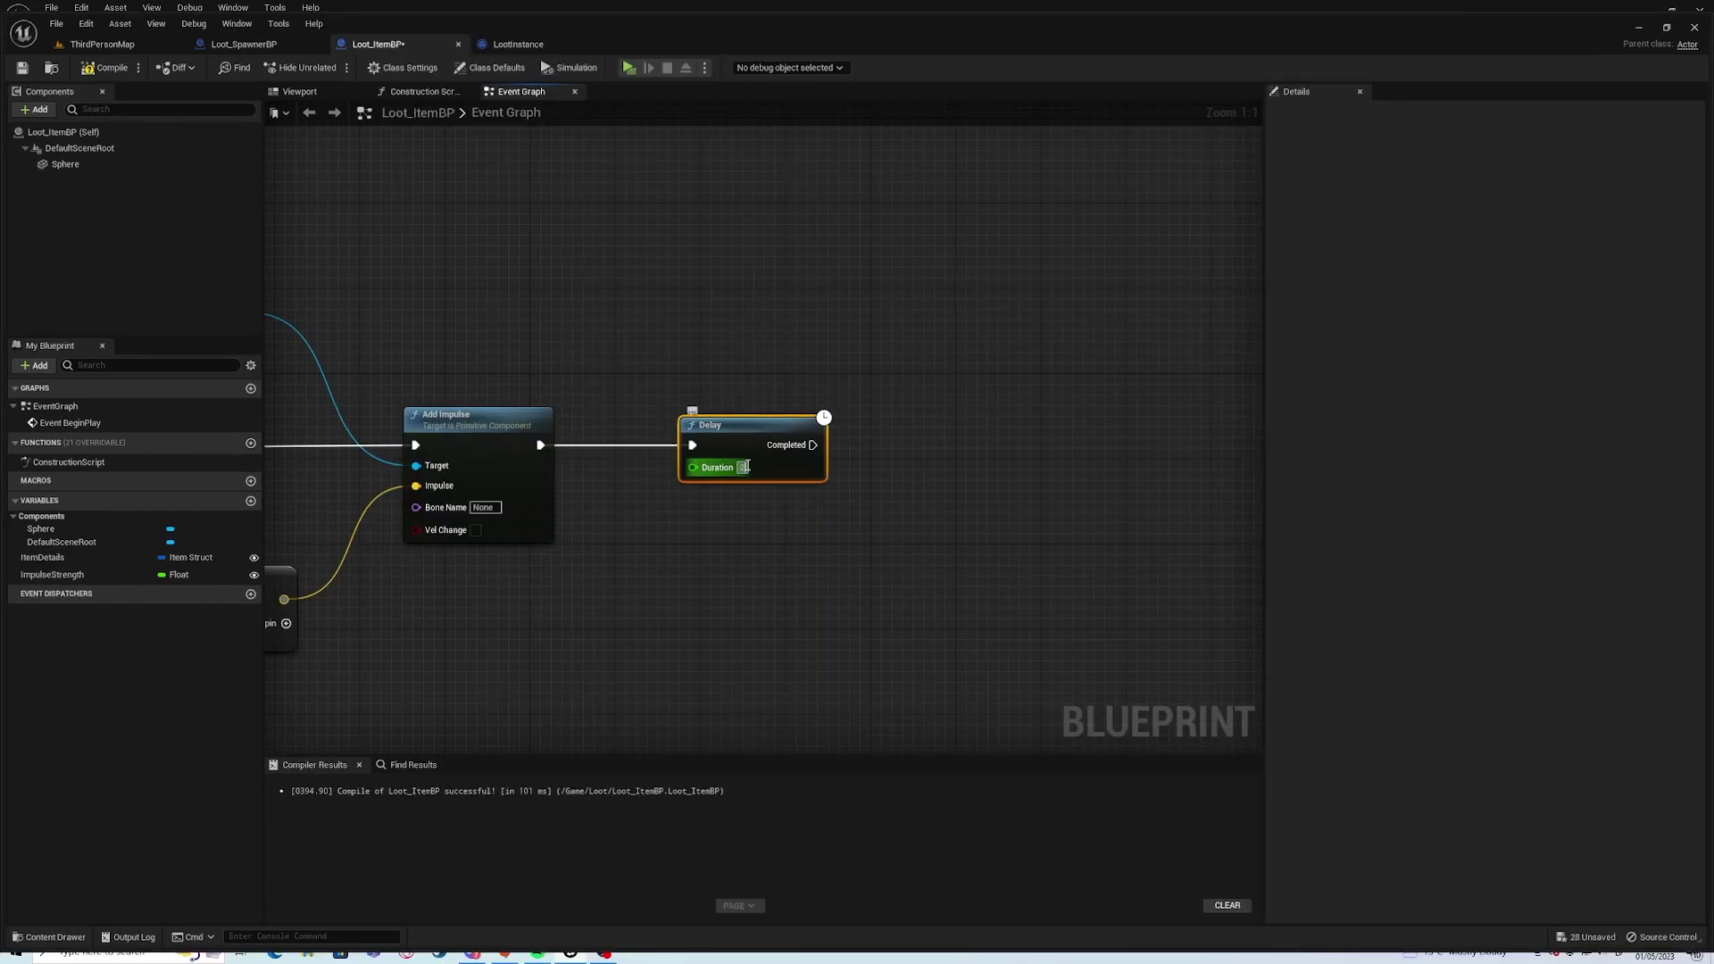
text(2)
text(.5)
key(Return)
Add Set Simulate Physics off for the Sphere, wired from Delay's Completed output, and arrange the nodes.
right_drag(875, 481, 495, 433)
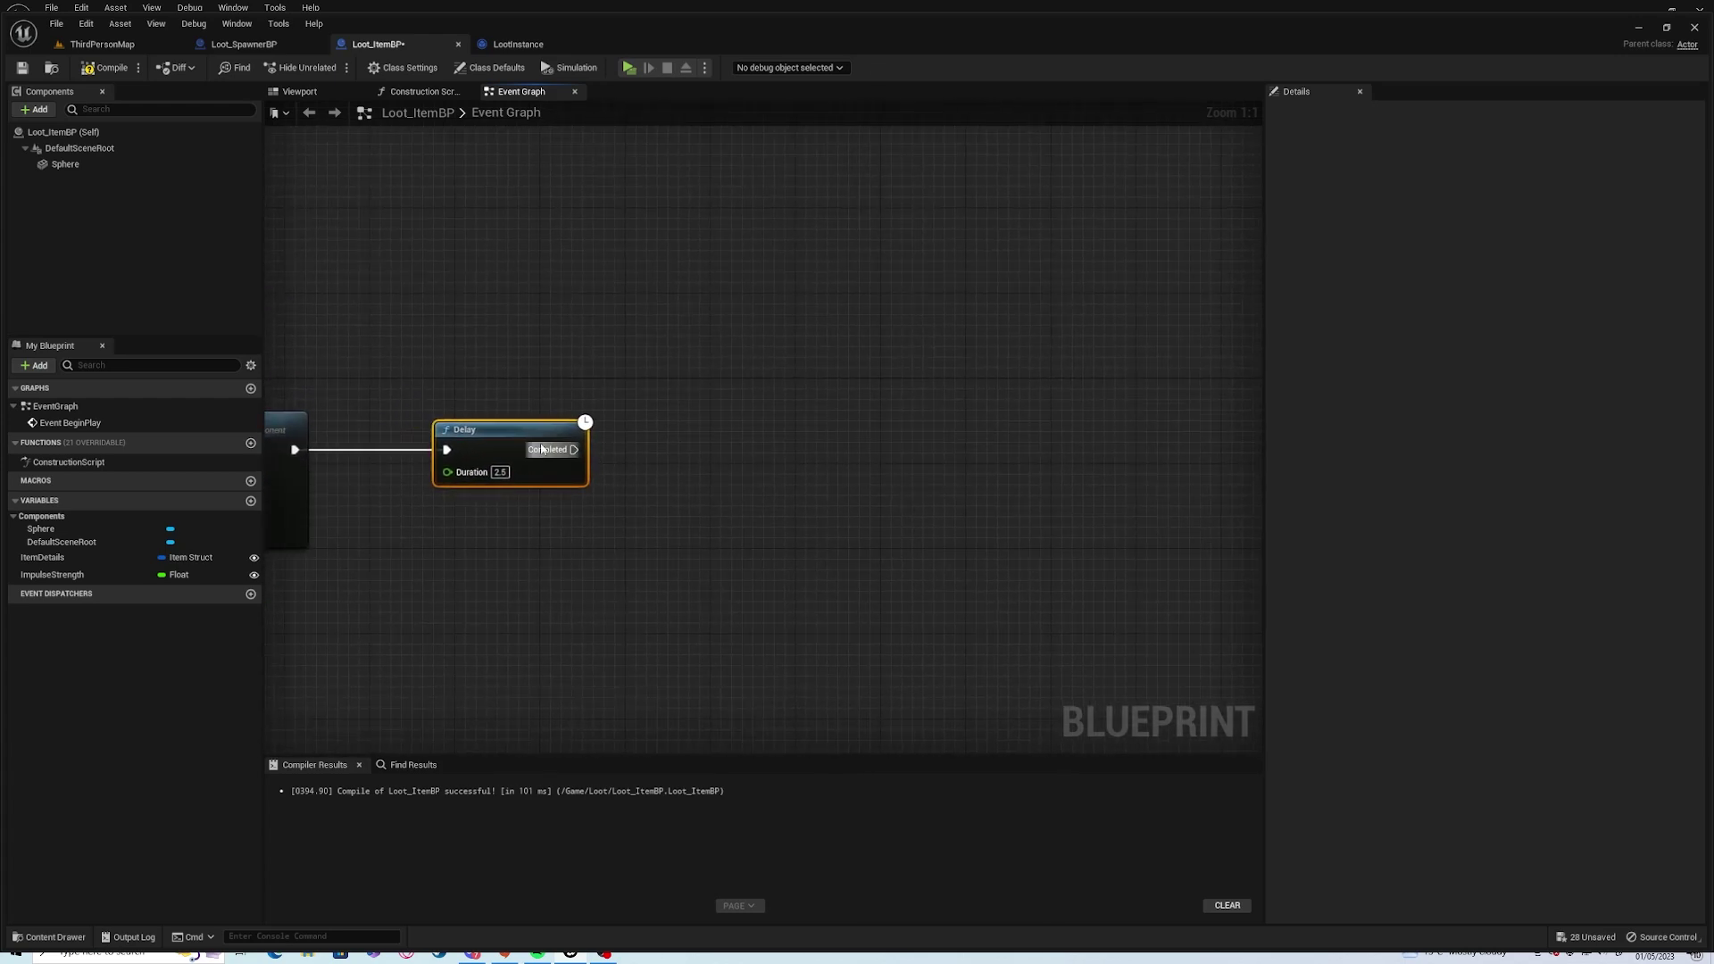
right_click(532, 344)
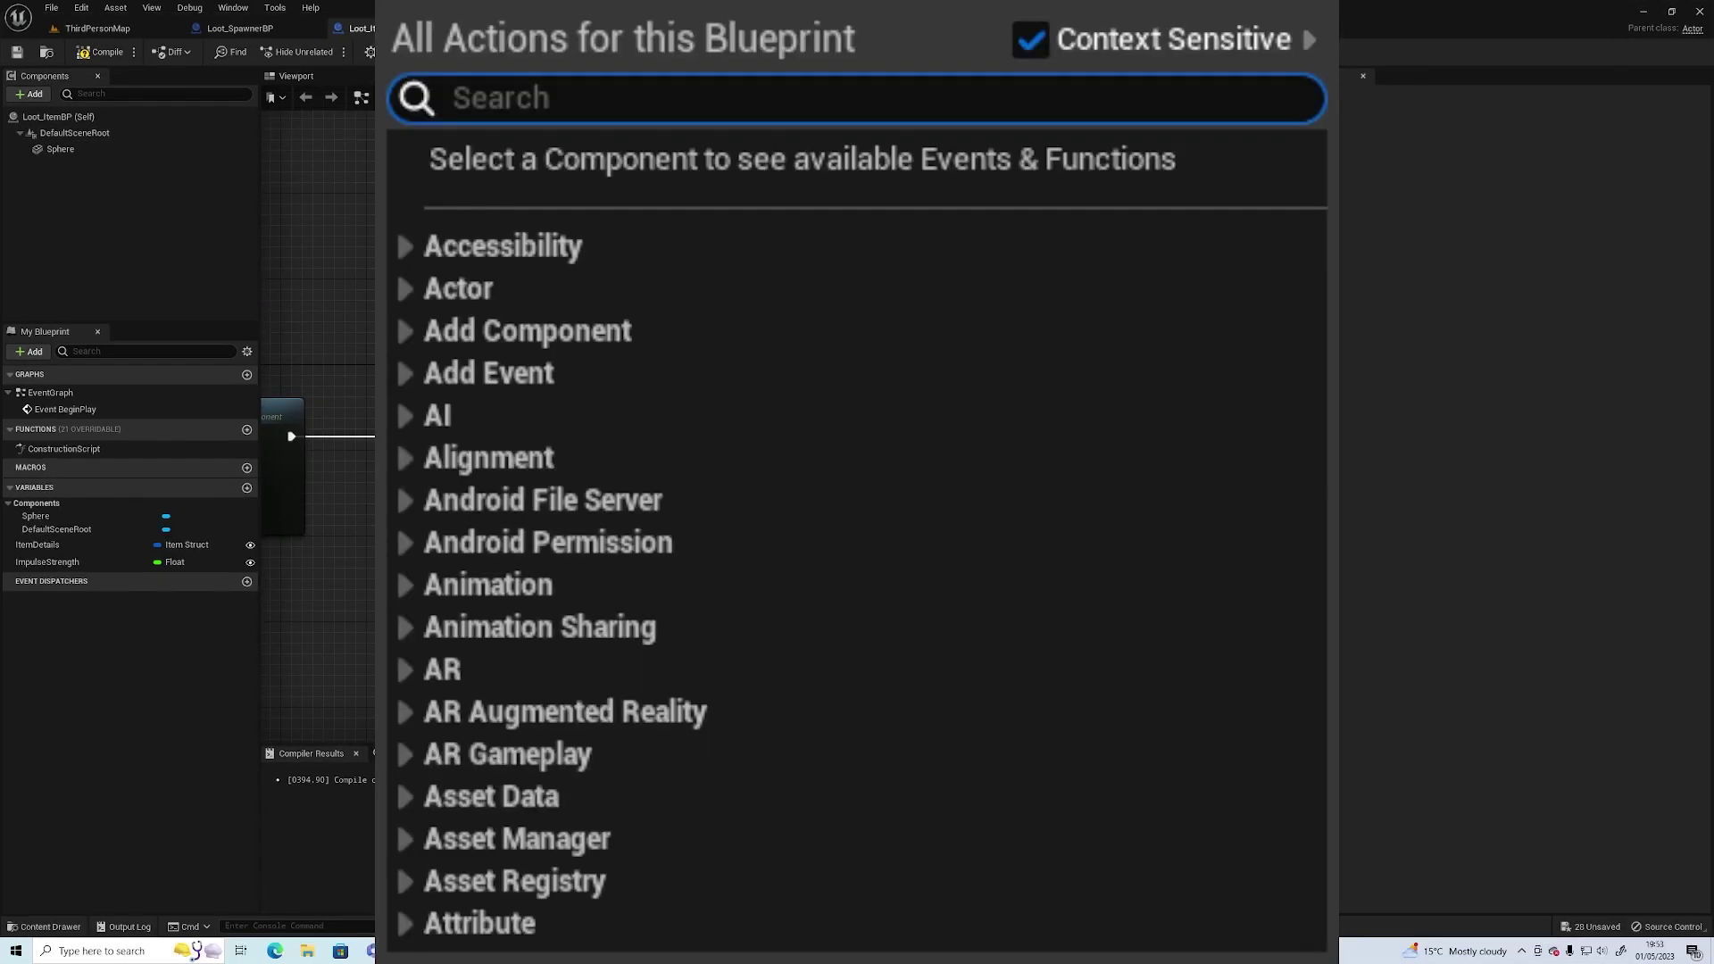
text(setsimu)
key(Return)
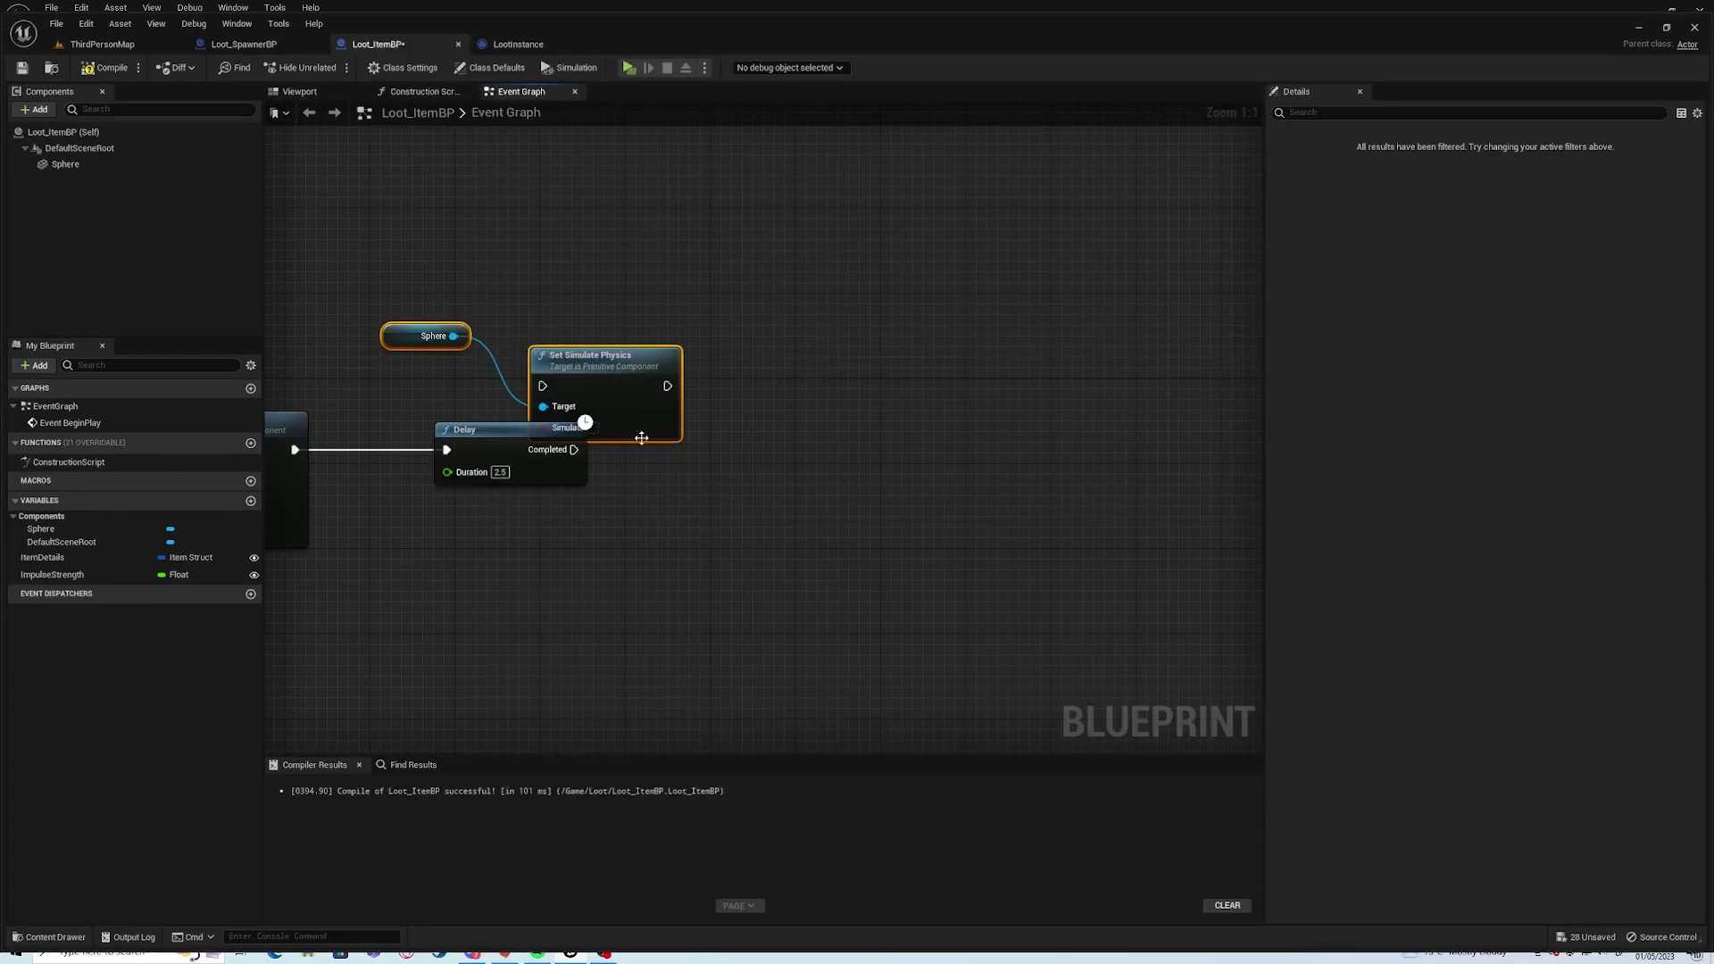
drag(642, 439, 792, 476)
mouse_move(574, 449)
mouse_down()
mouse_move(691, 421)
mouse_move(762, 444)
mouse_move(761, 421)
mouse_up()
click(750, 402)
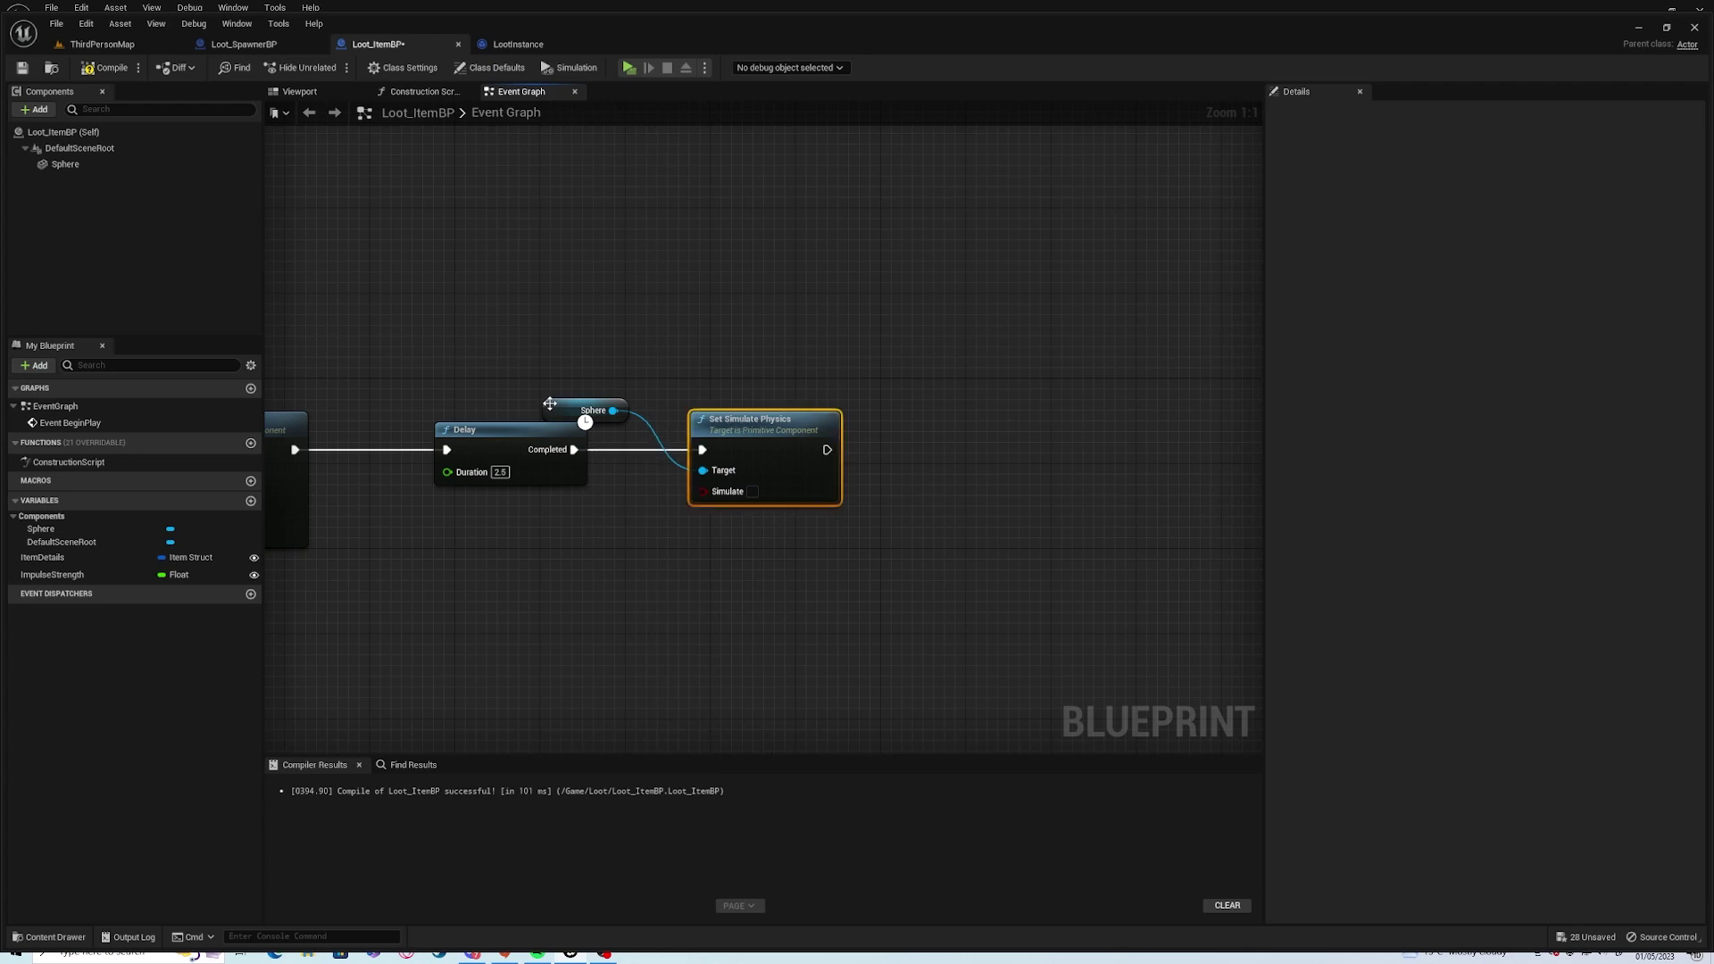
drag(549, 402, 562, 373)
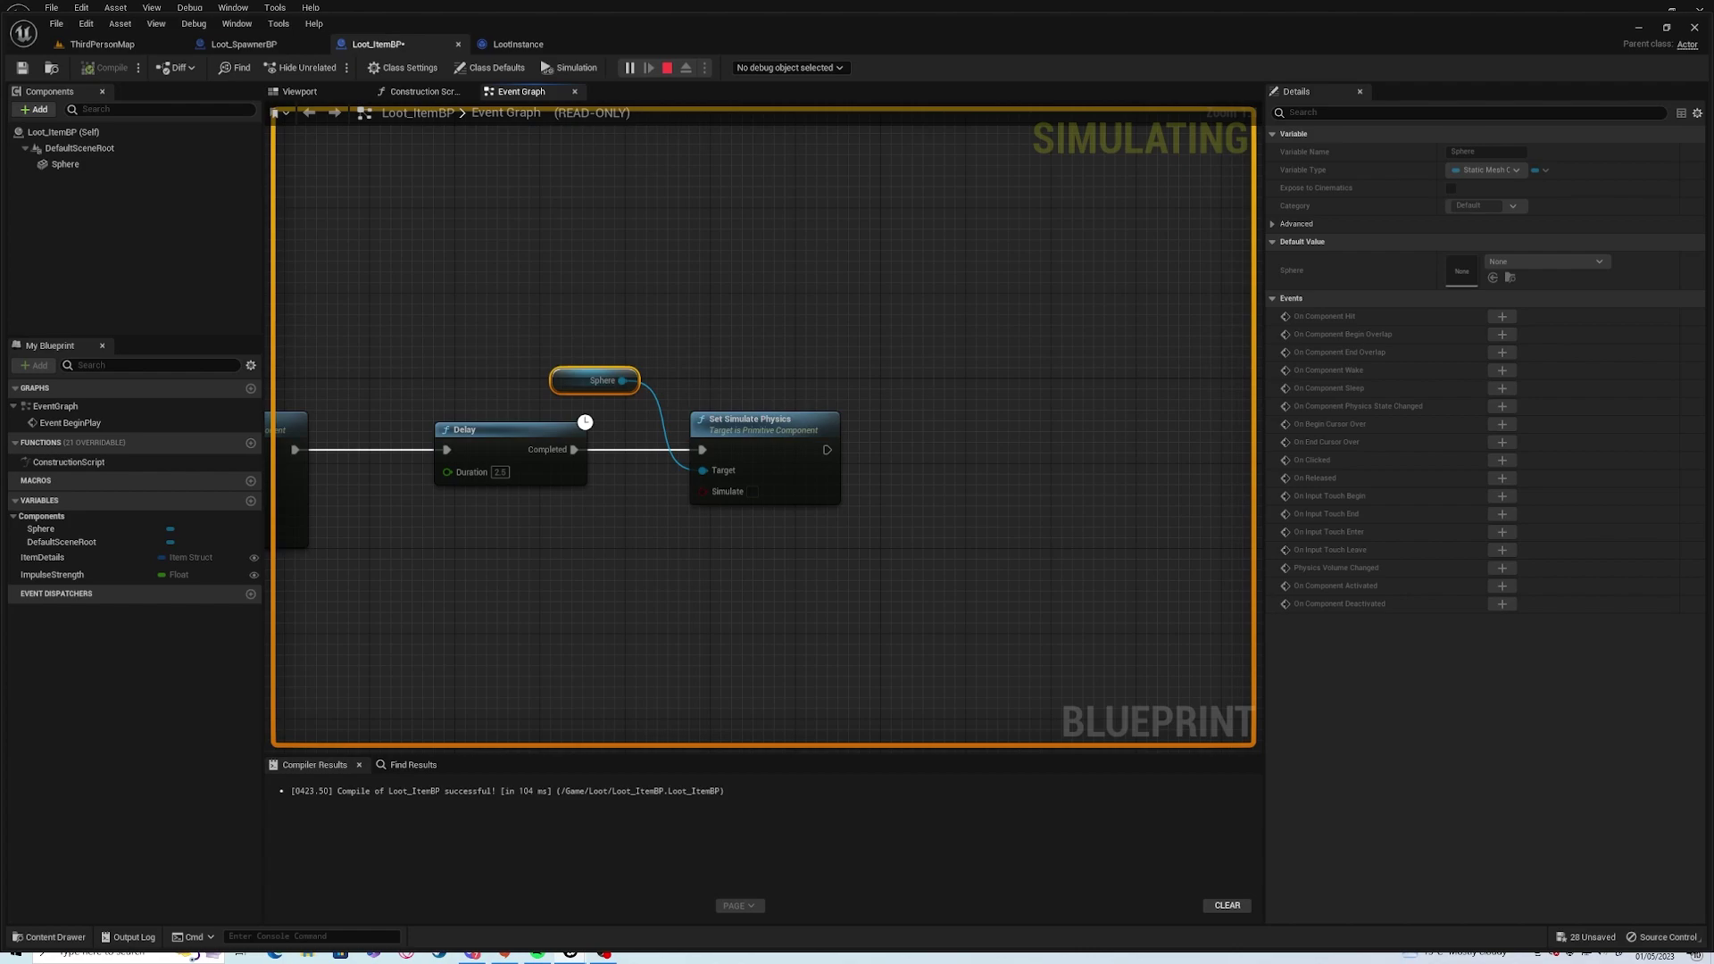
Change the Delay duration to 4 seconds, play-test the loot settling, and nudge the Sphere node.
key(Escape)
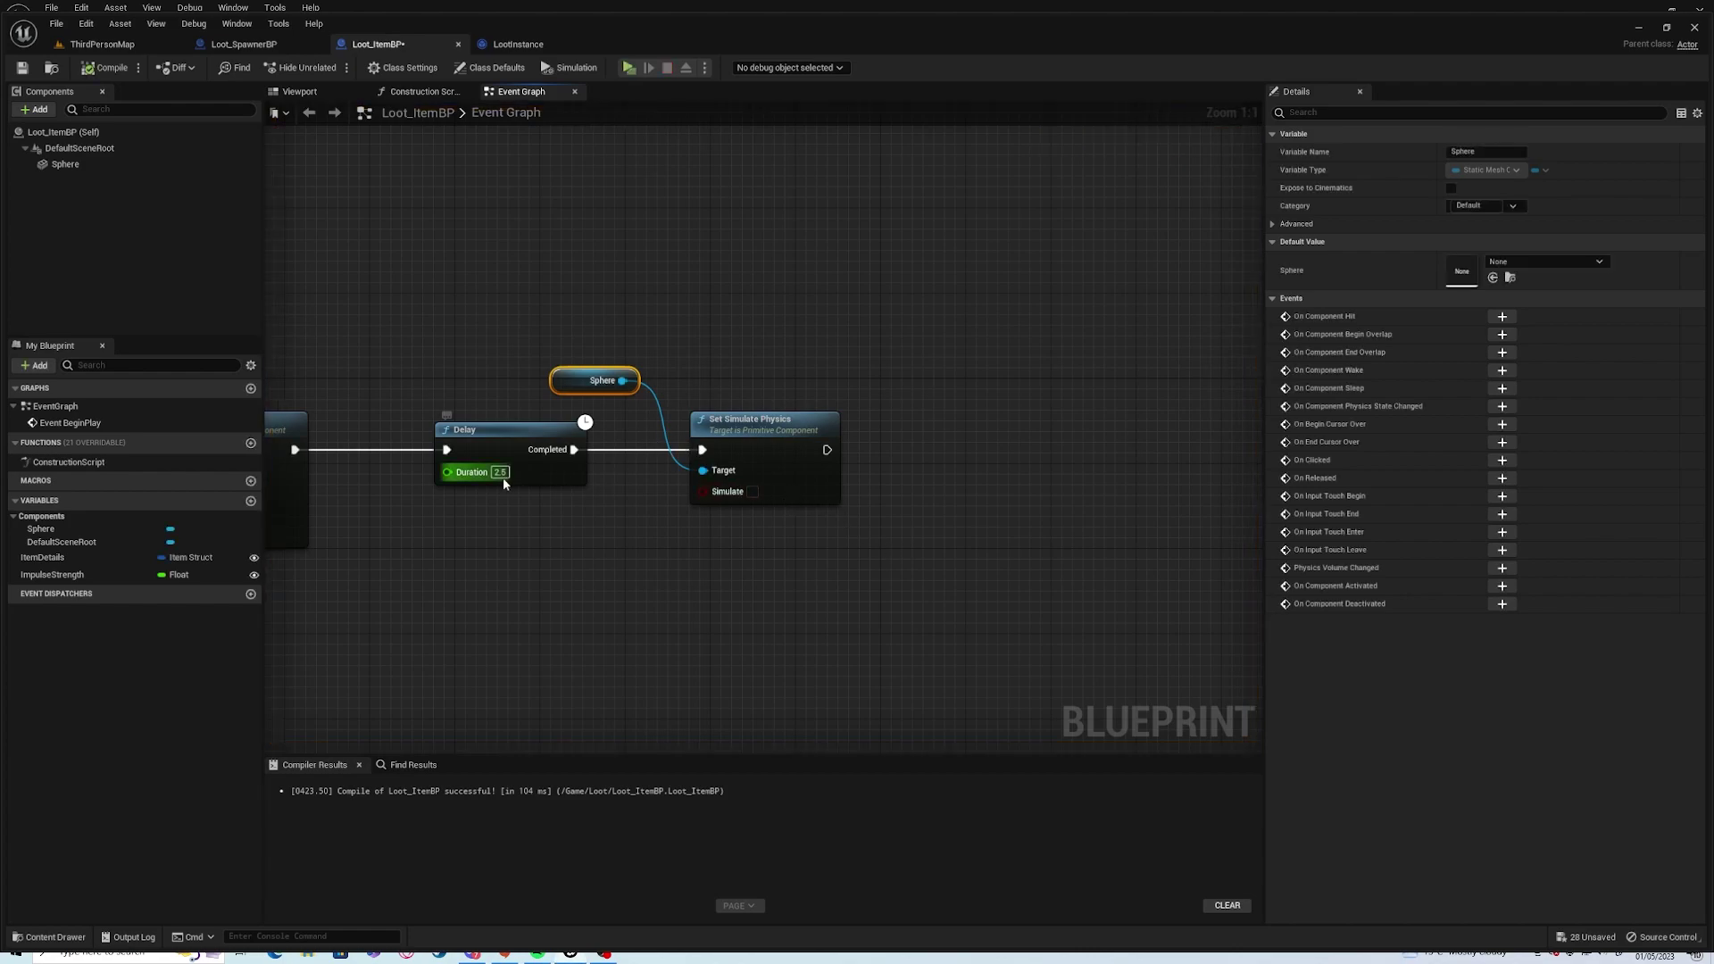
click(500, 472)
text(4)
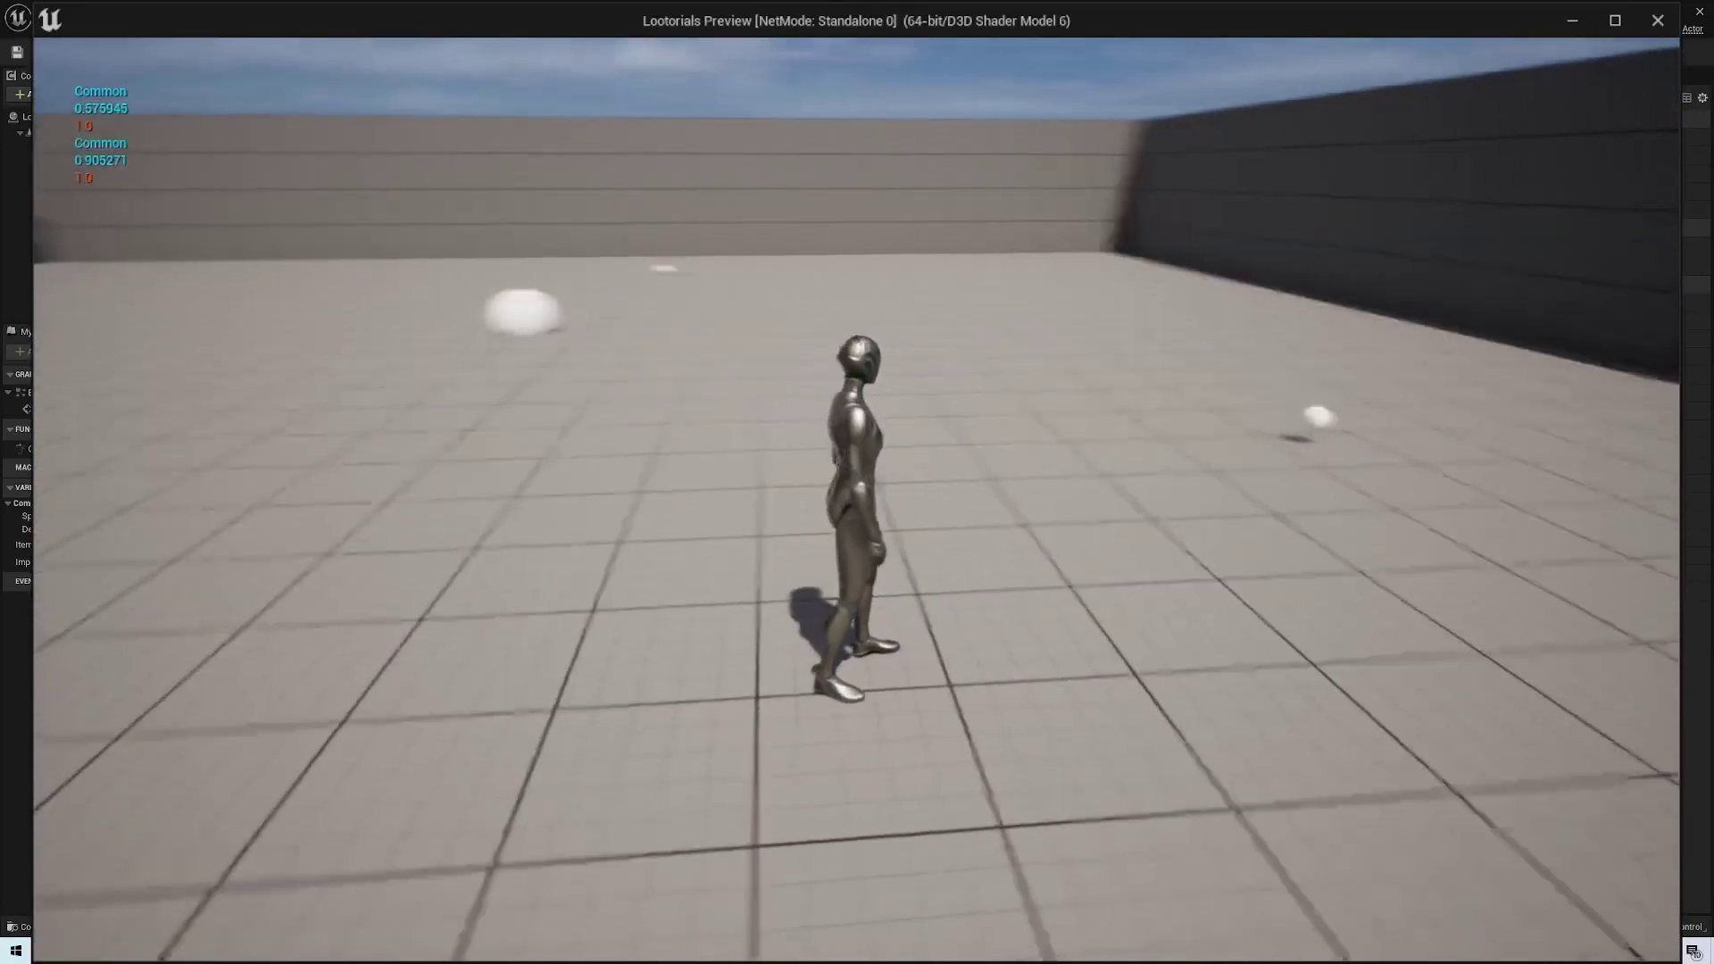
key(w)
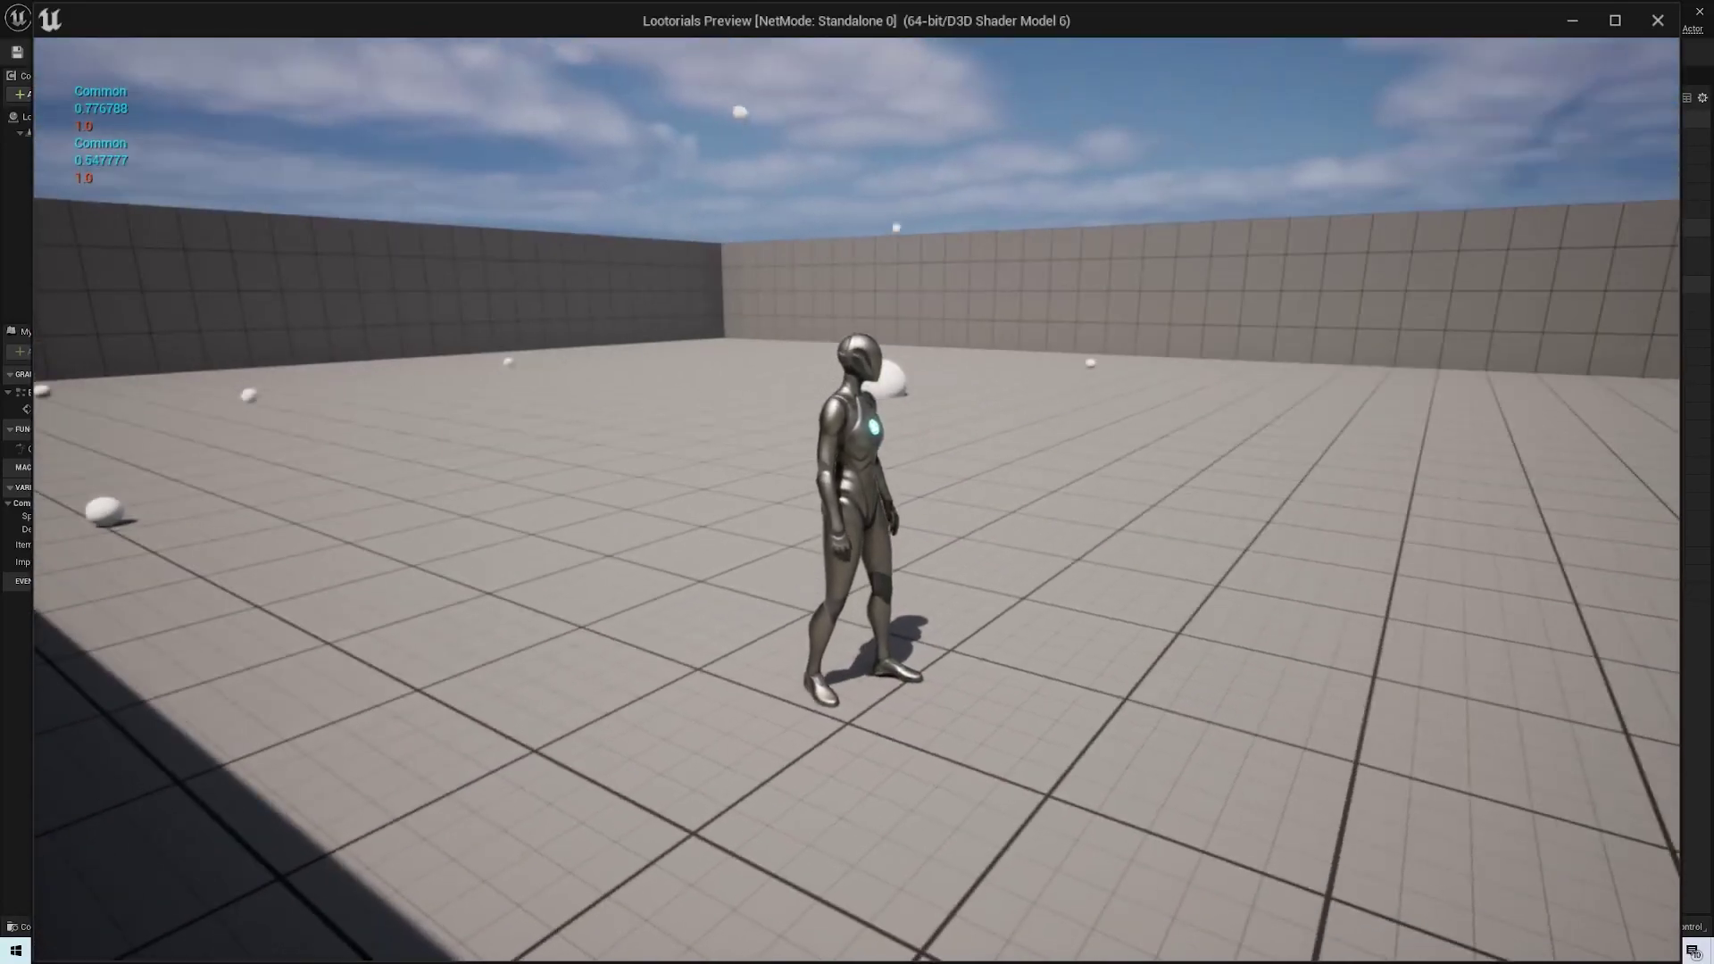
key(Escape)
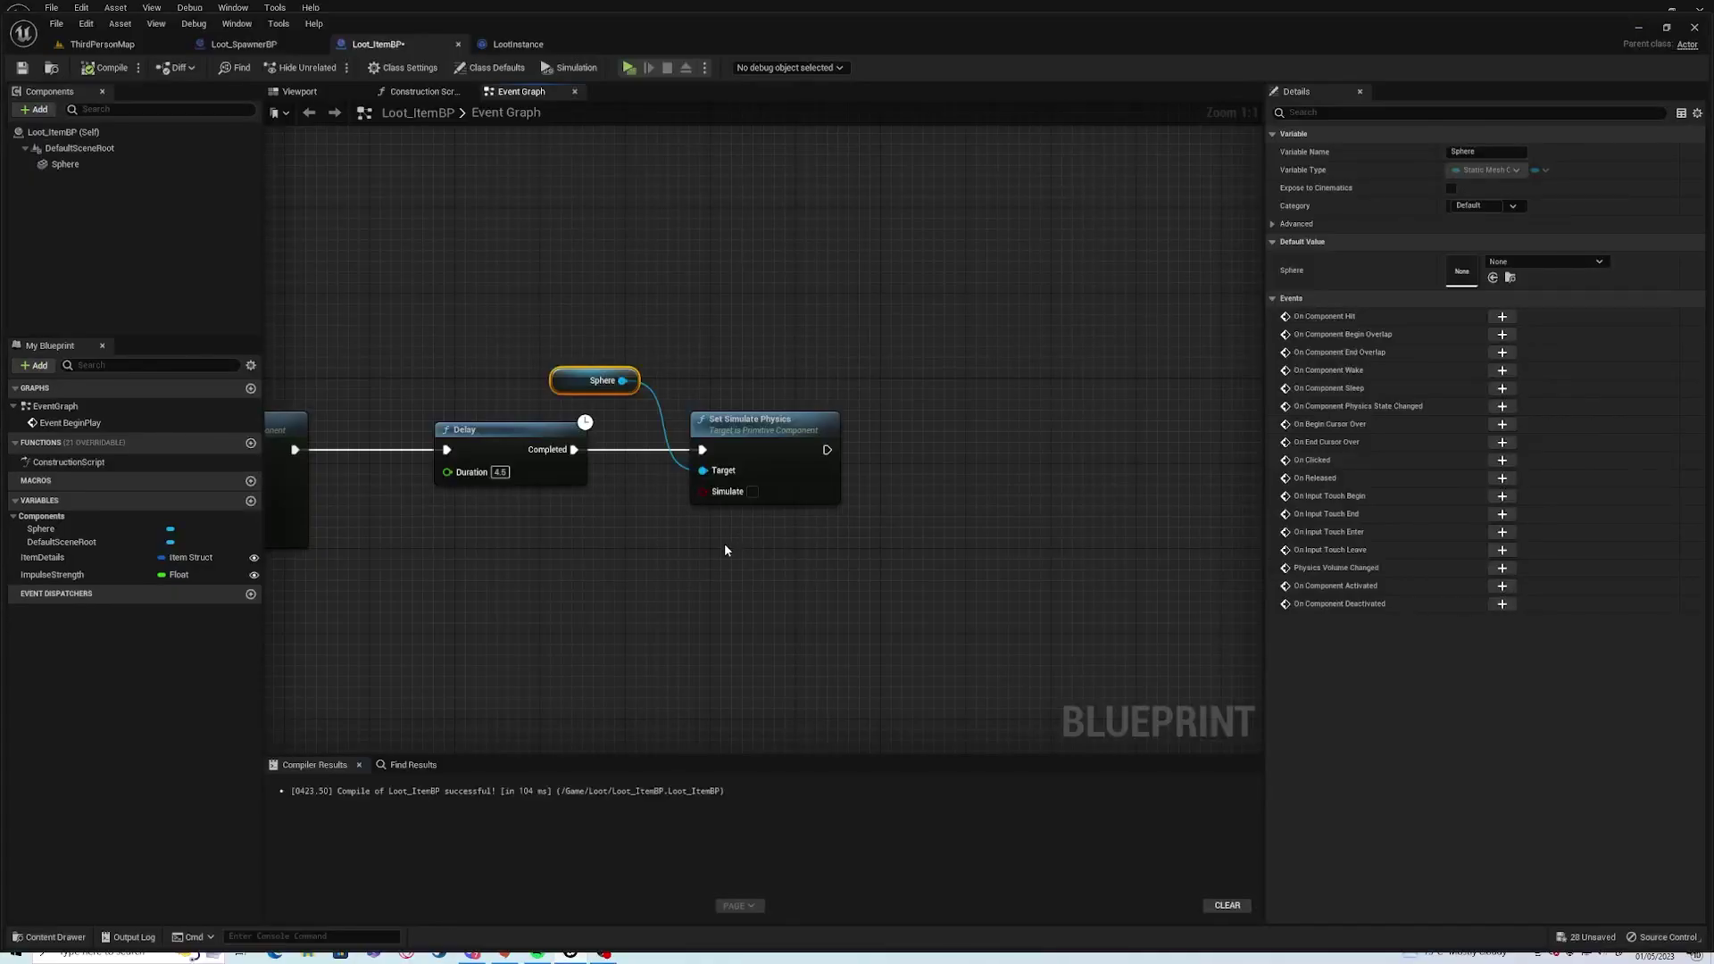
click(711, 382)
drag(598, 380, 630, 360)
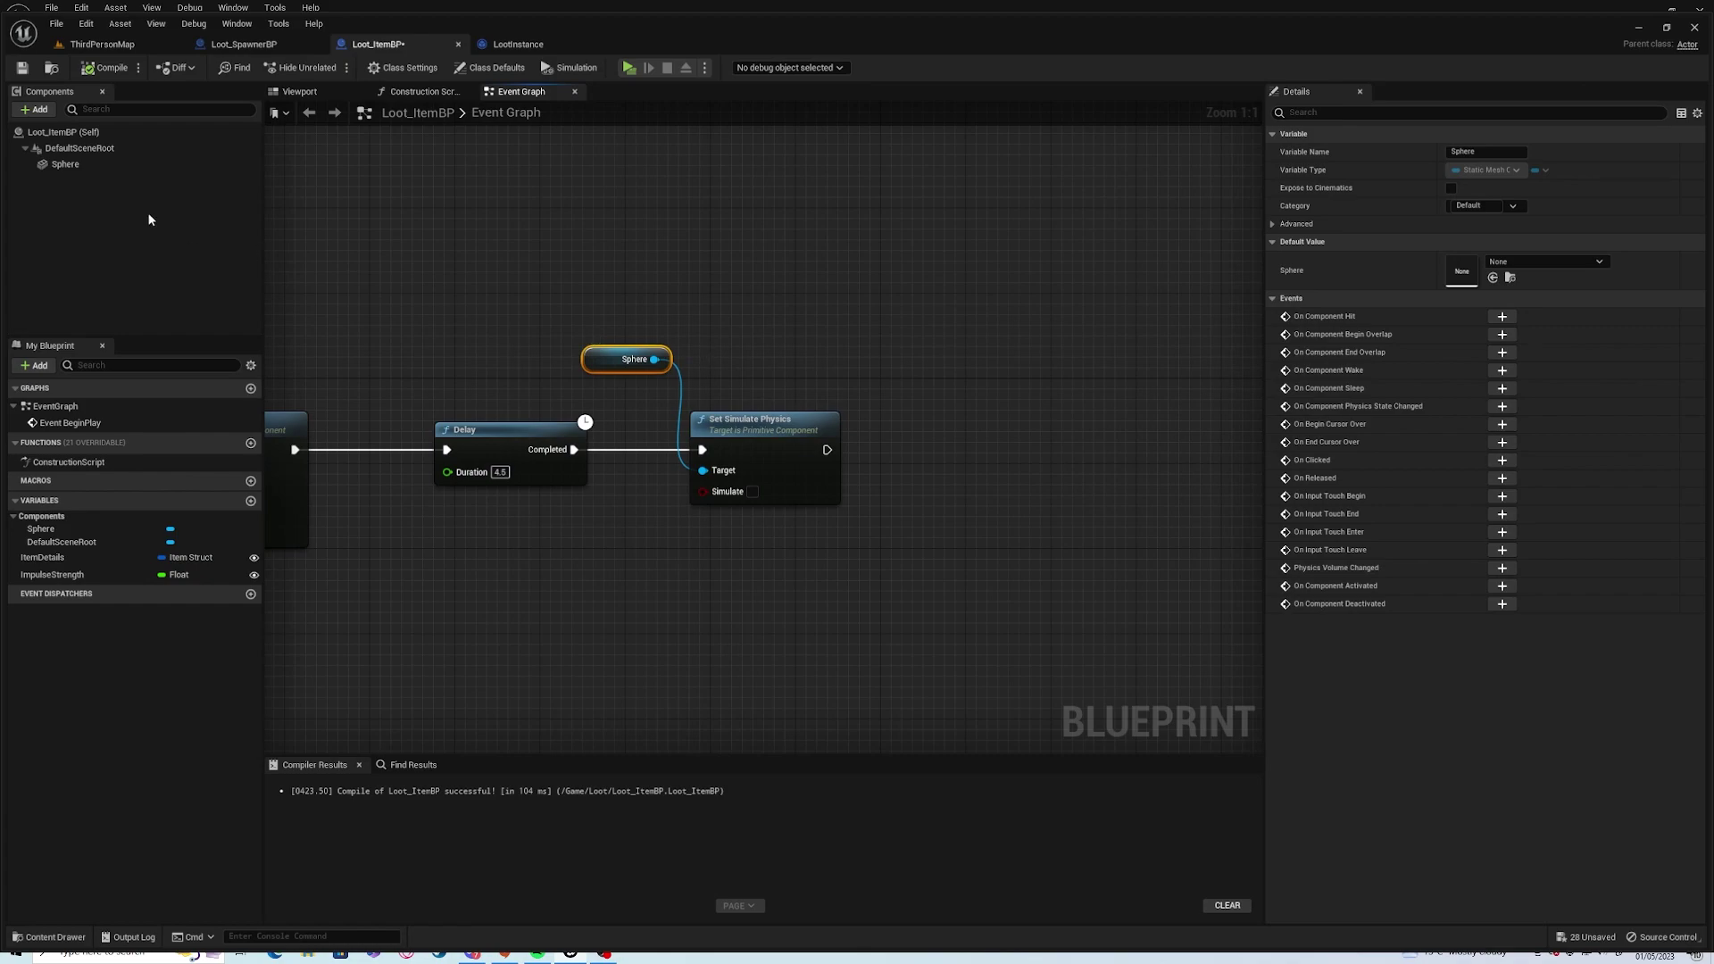
Add Set Collision Enabled on the Sphere with Query Only (No Physics Collision) and compile.
click(115, 165)
scroll(1581, 384, down, 2)
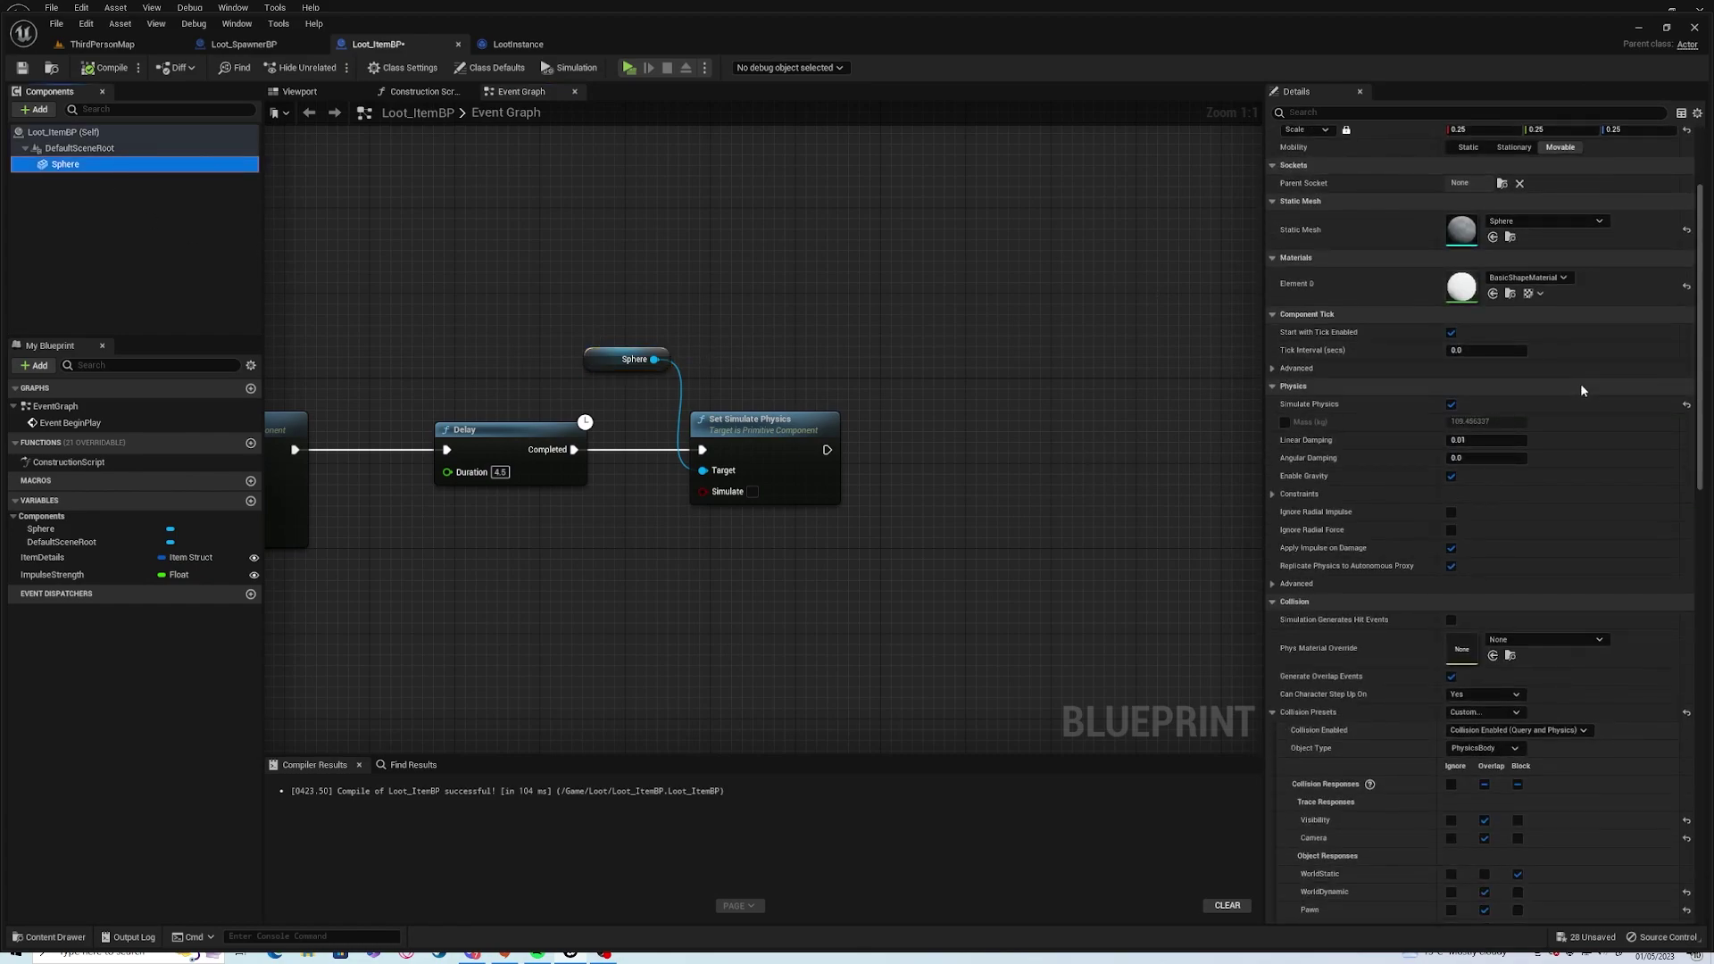
scroll(1574, 428, down, 3)
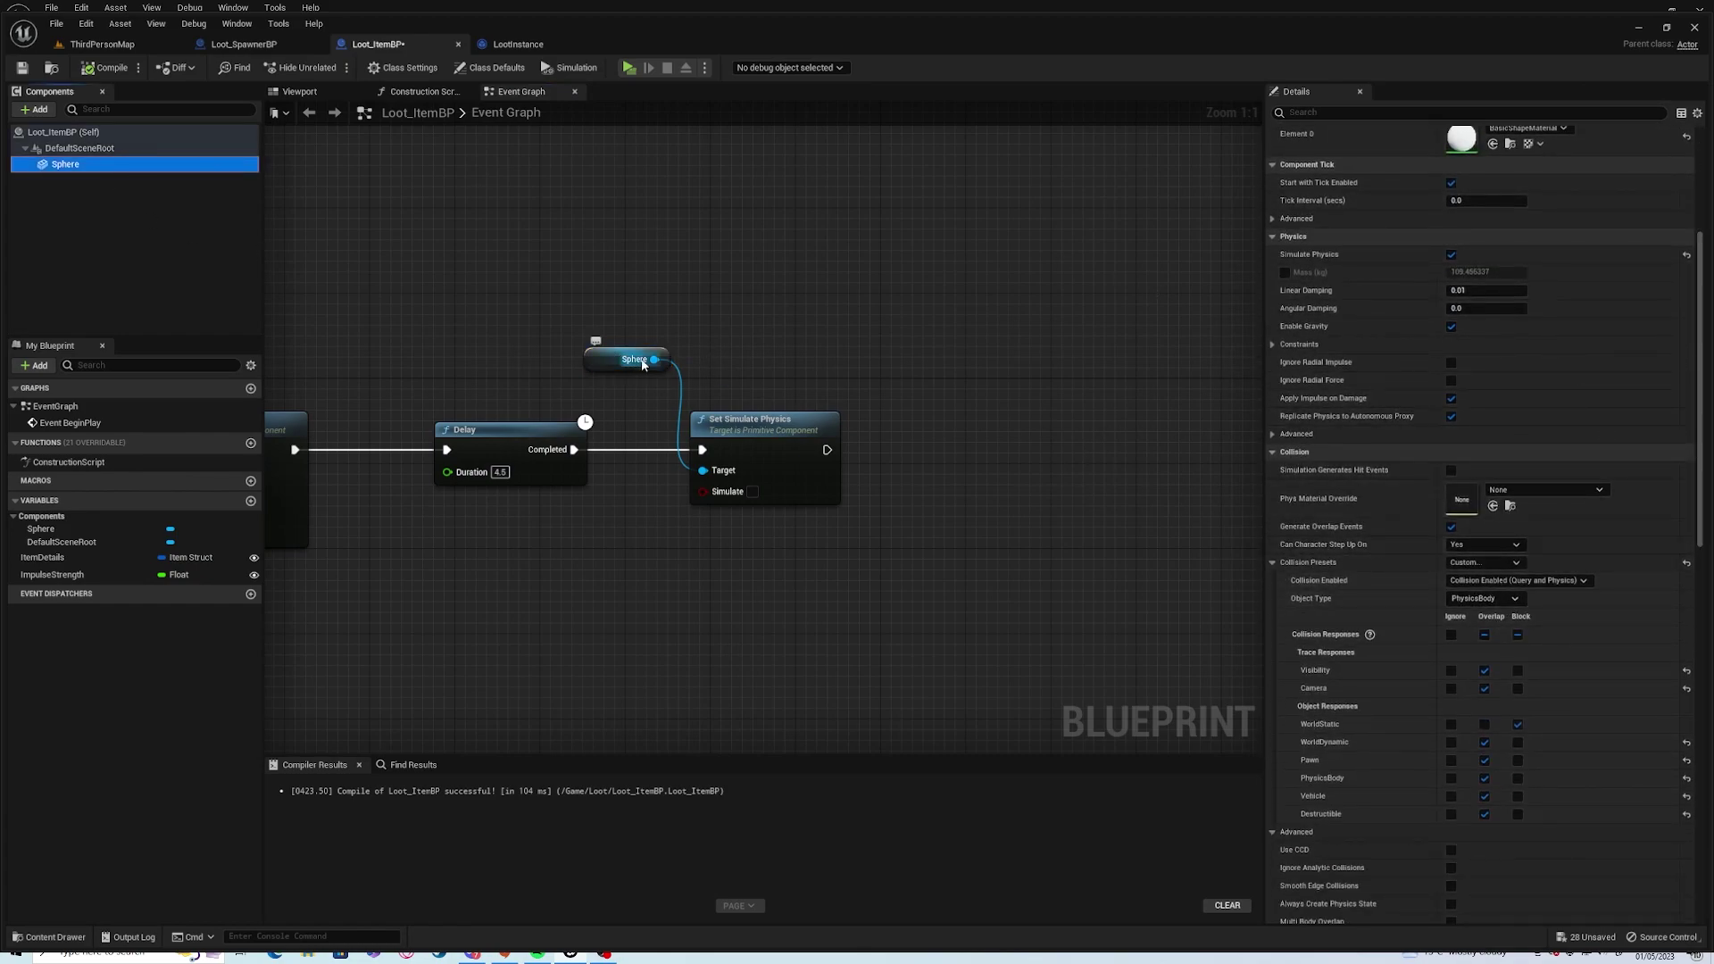
drag(653, 359, 884, 362)
text(e)
key(BackSpace)
text(set)
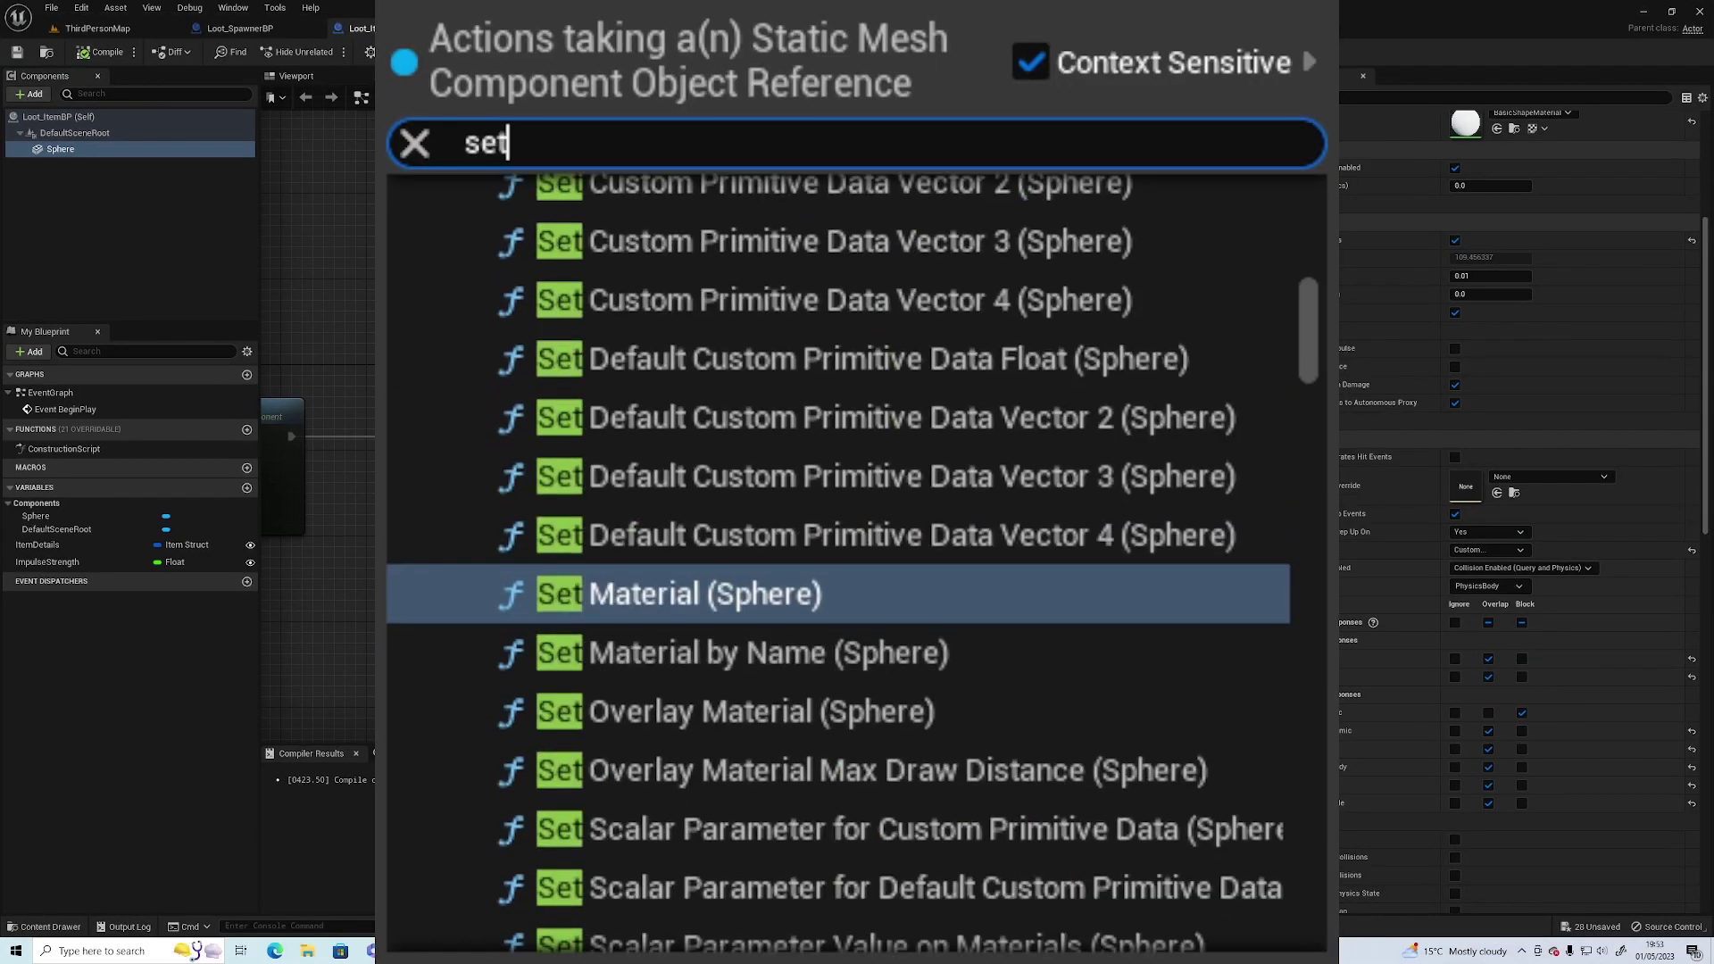
text( o)
key(BackSpace)
text(coll)
click(801, 348)
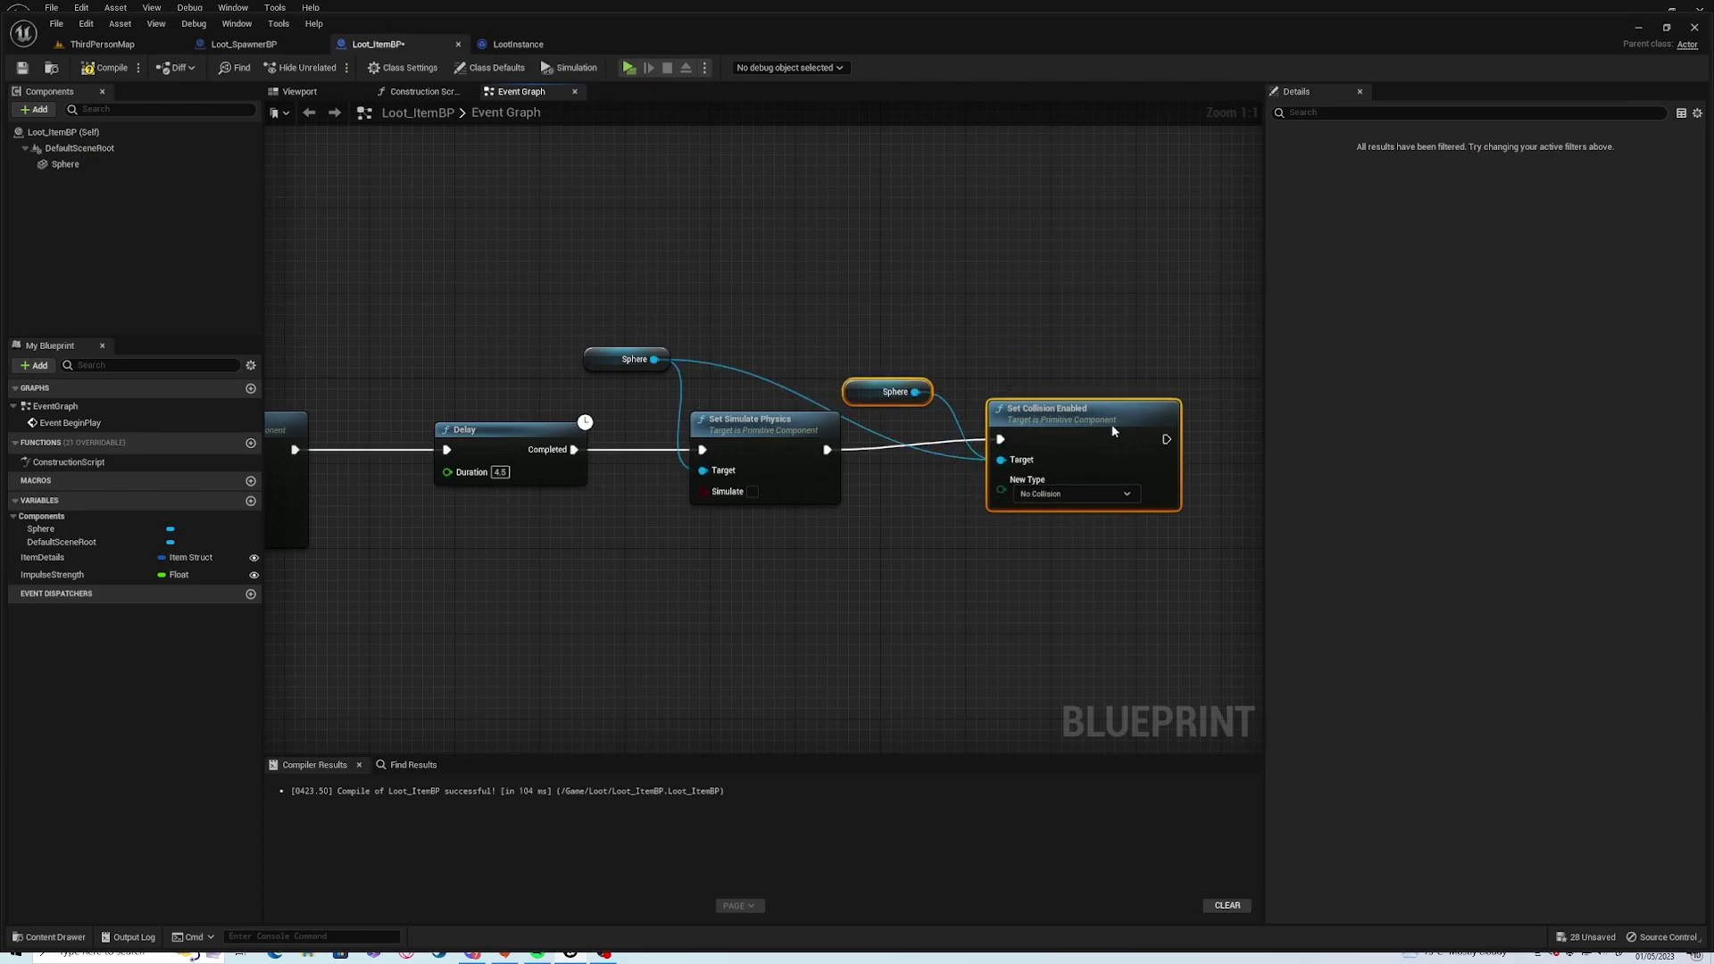
drag(921, 381, 1002, 470)
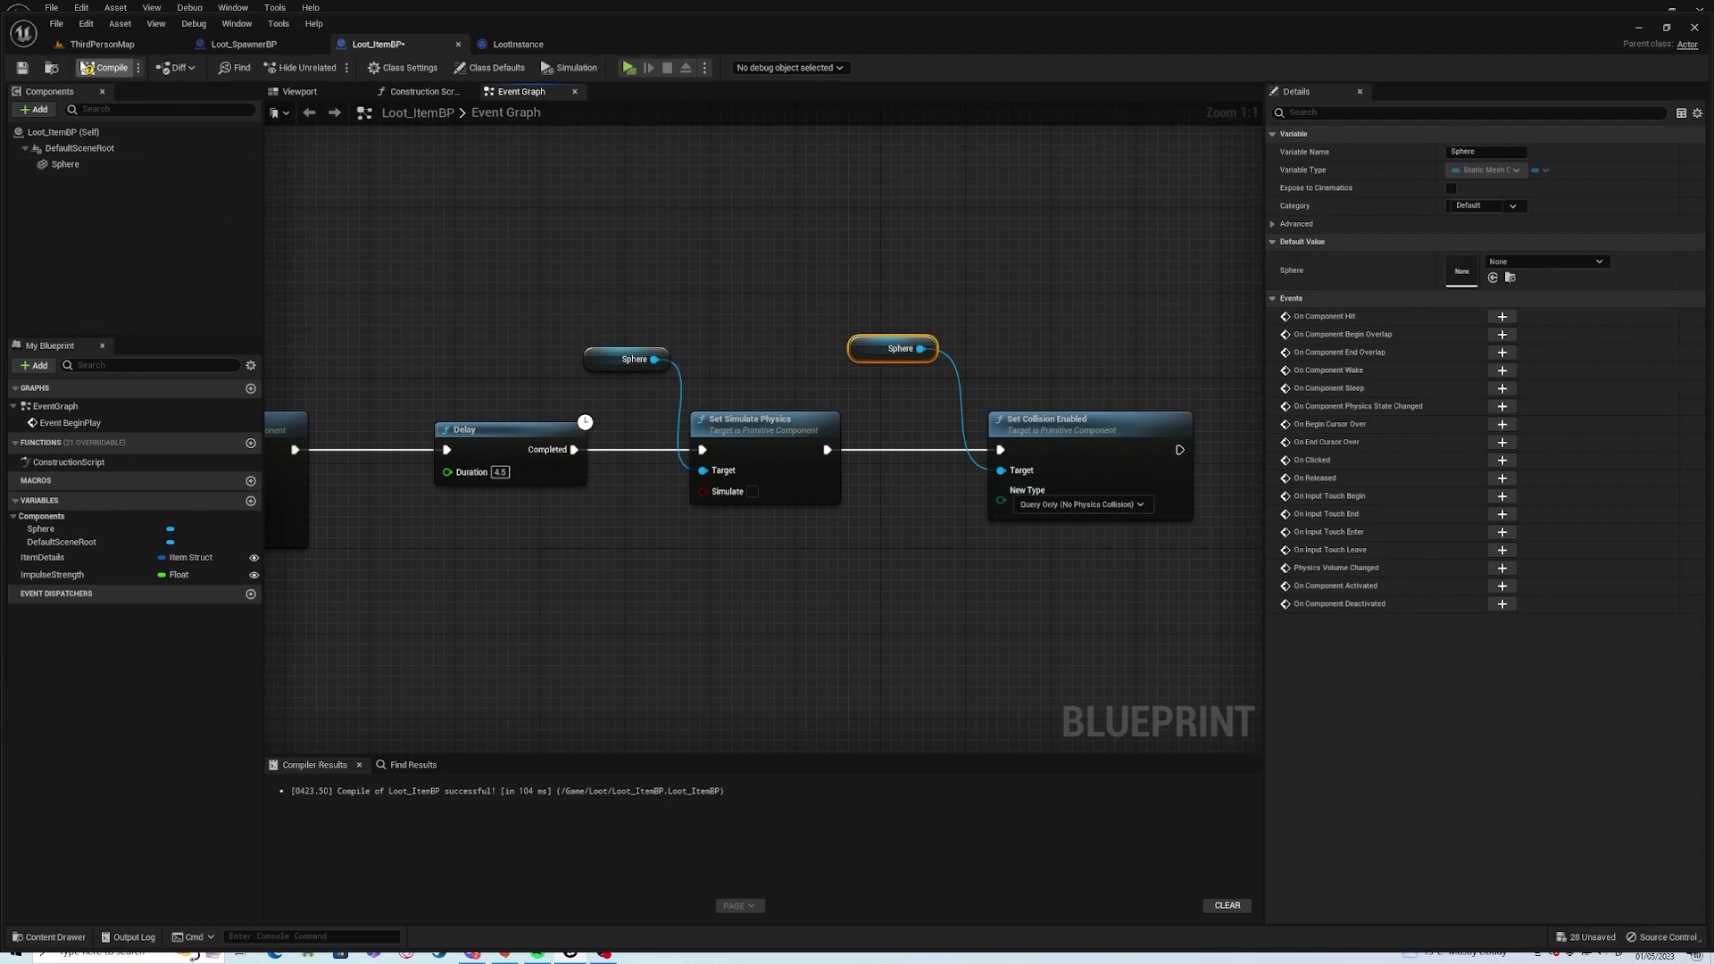
click(107, 67)
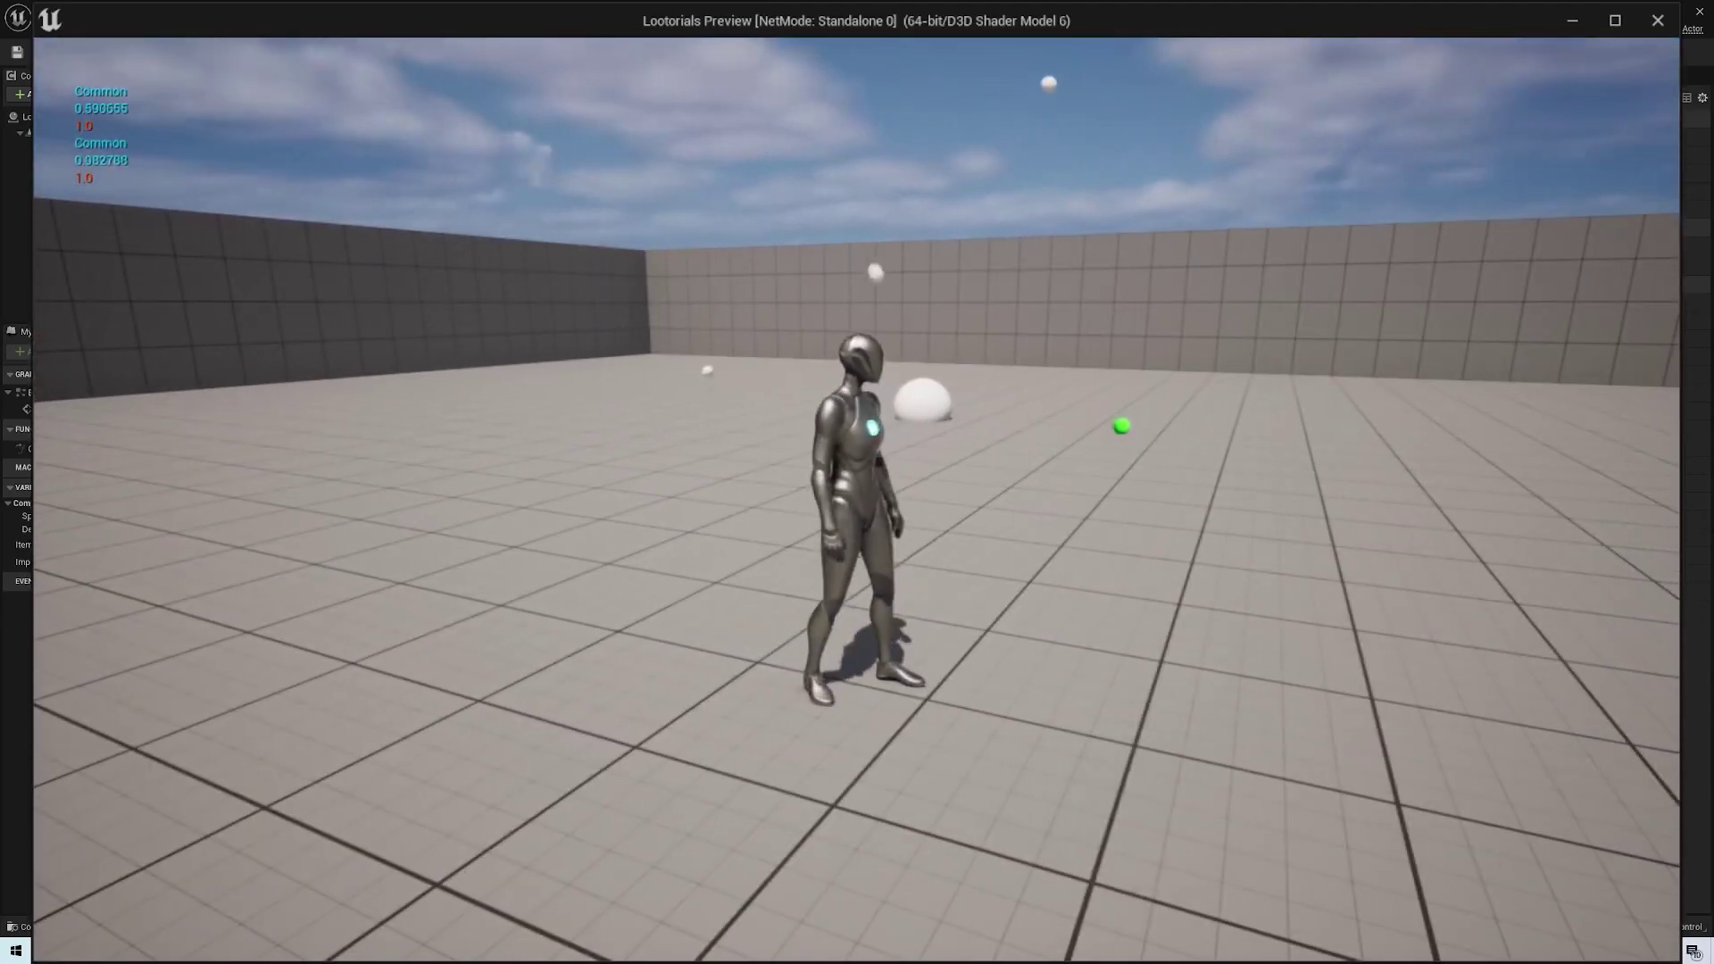
Run the character past the resting loot spheres, then close the game preview.
key(w)
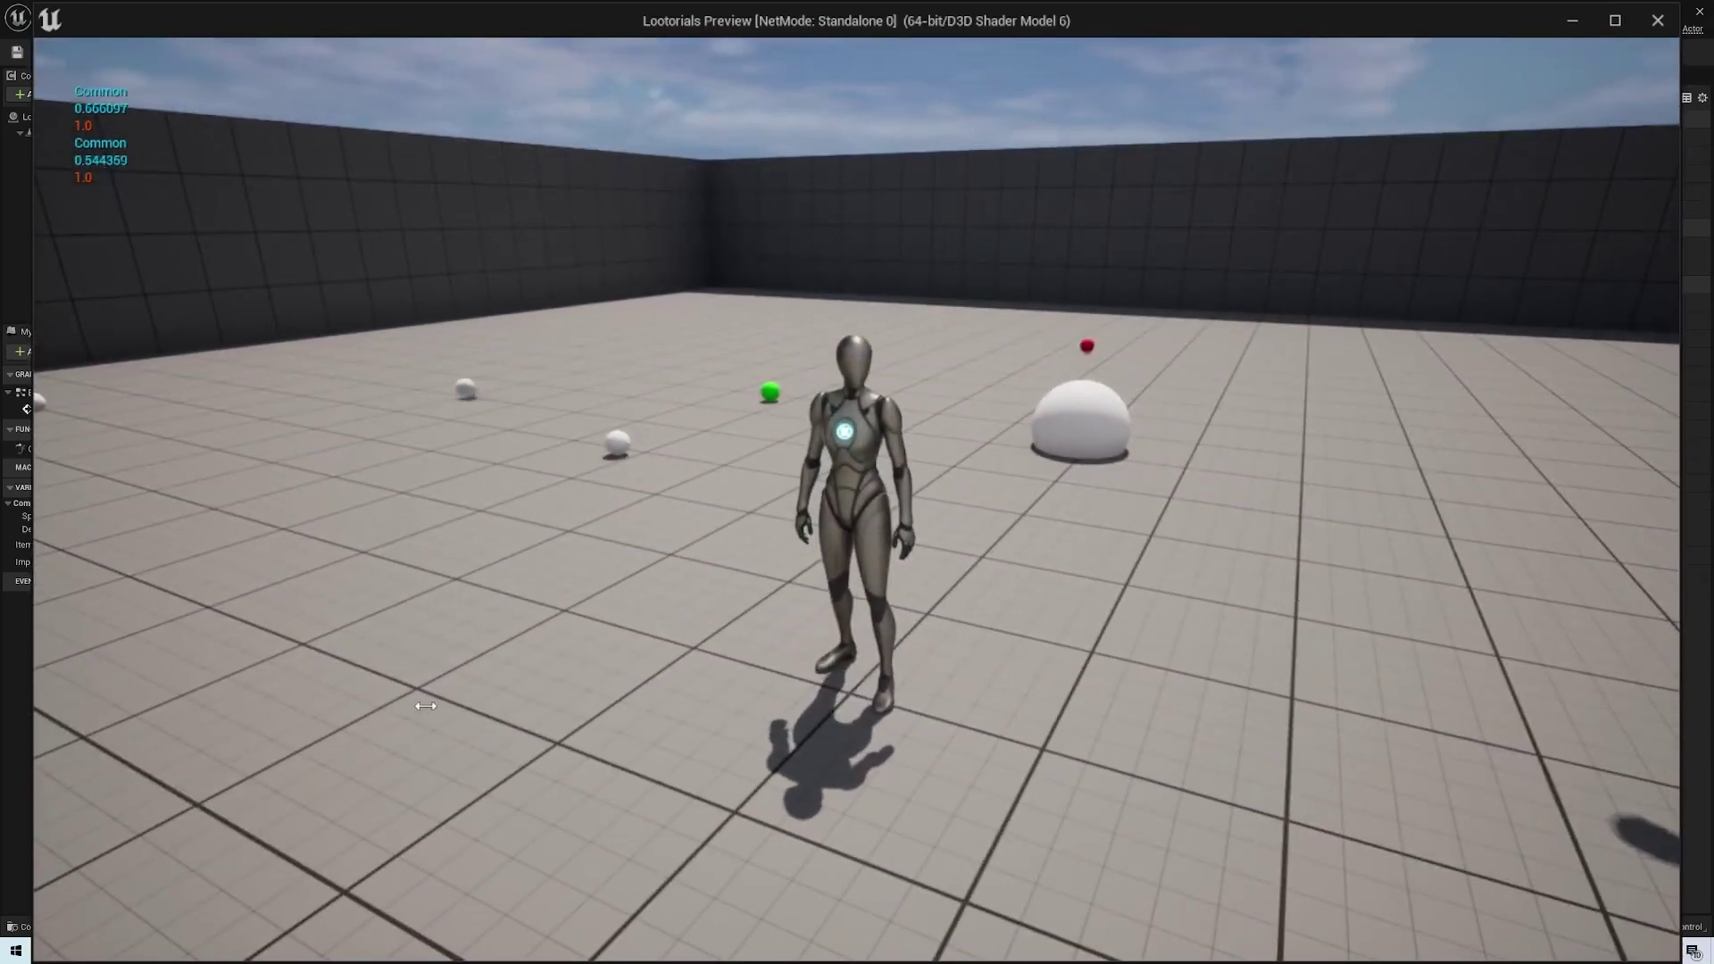
key(Escape)
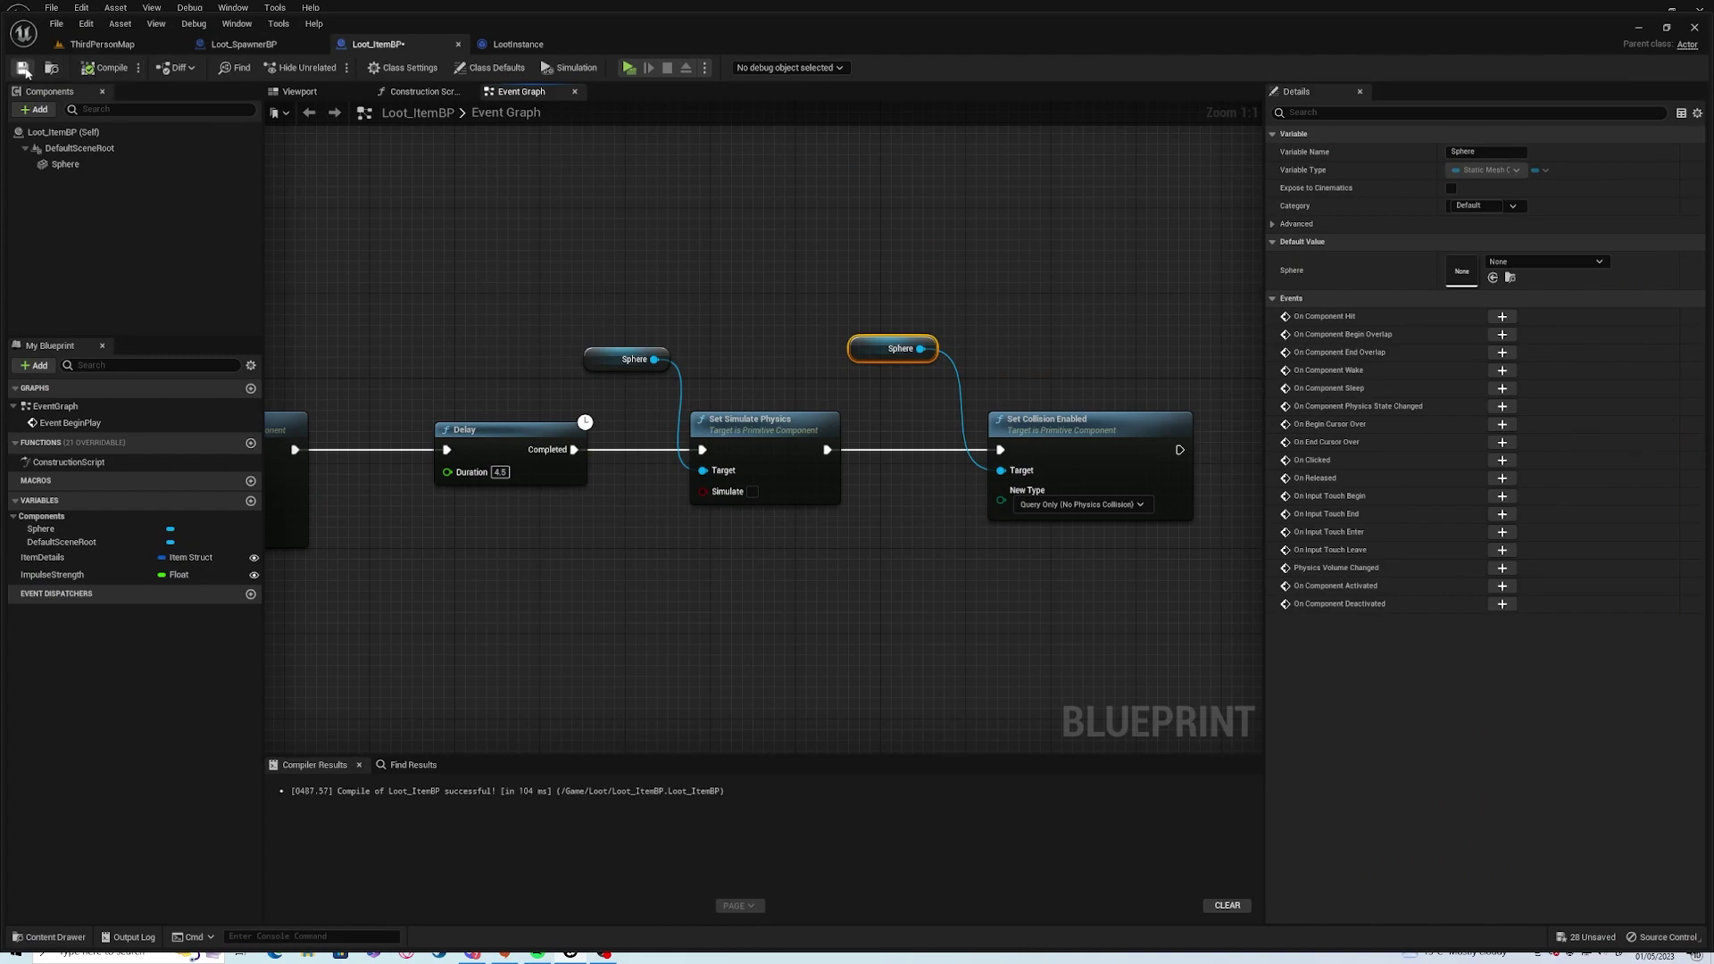
Save Loot_ItemBP and all unsaved assets, then settle in the Loot_SpawnerBP event graph.
click(21, 68)
key(ctrl+shift+s)
click(201, 44)
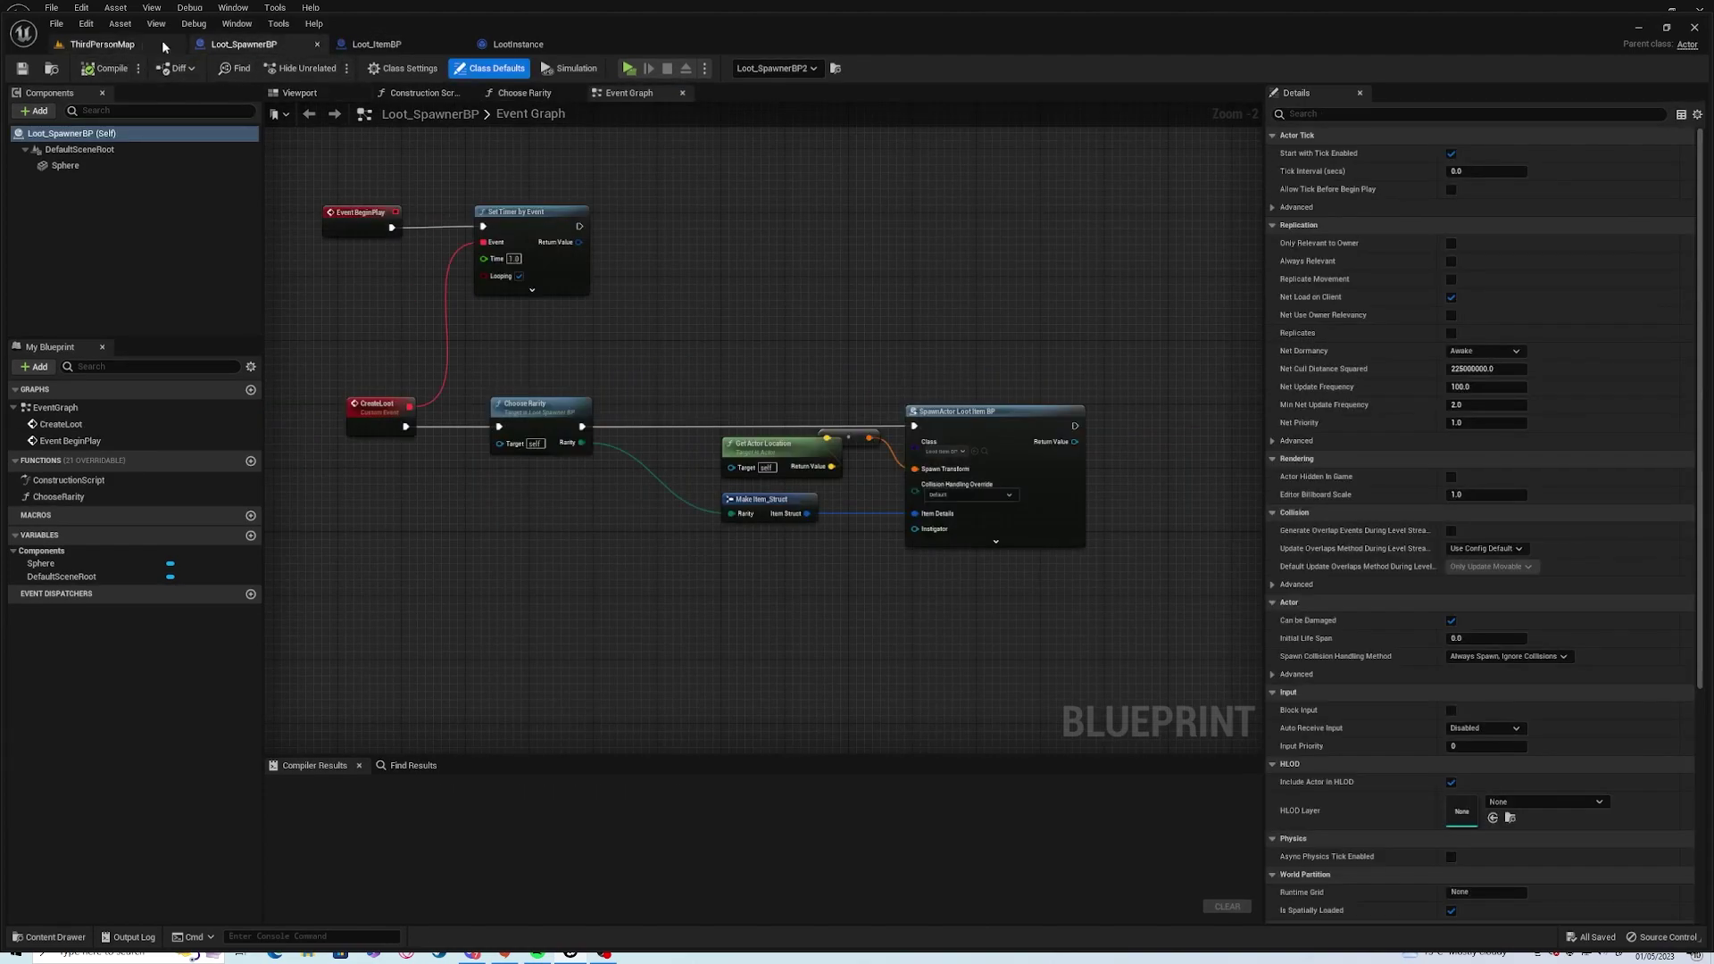
double_click(523, 119)
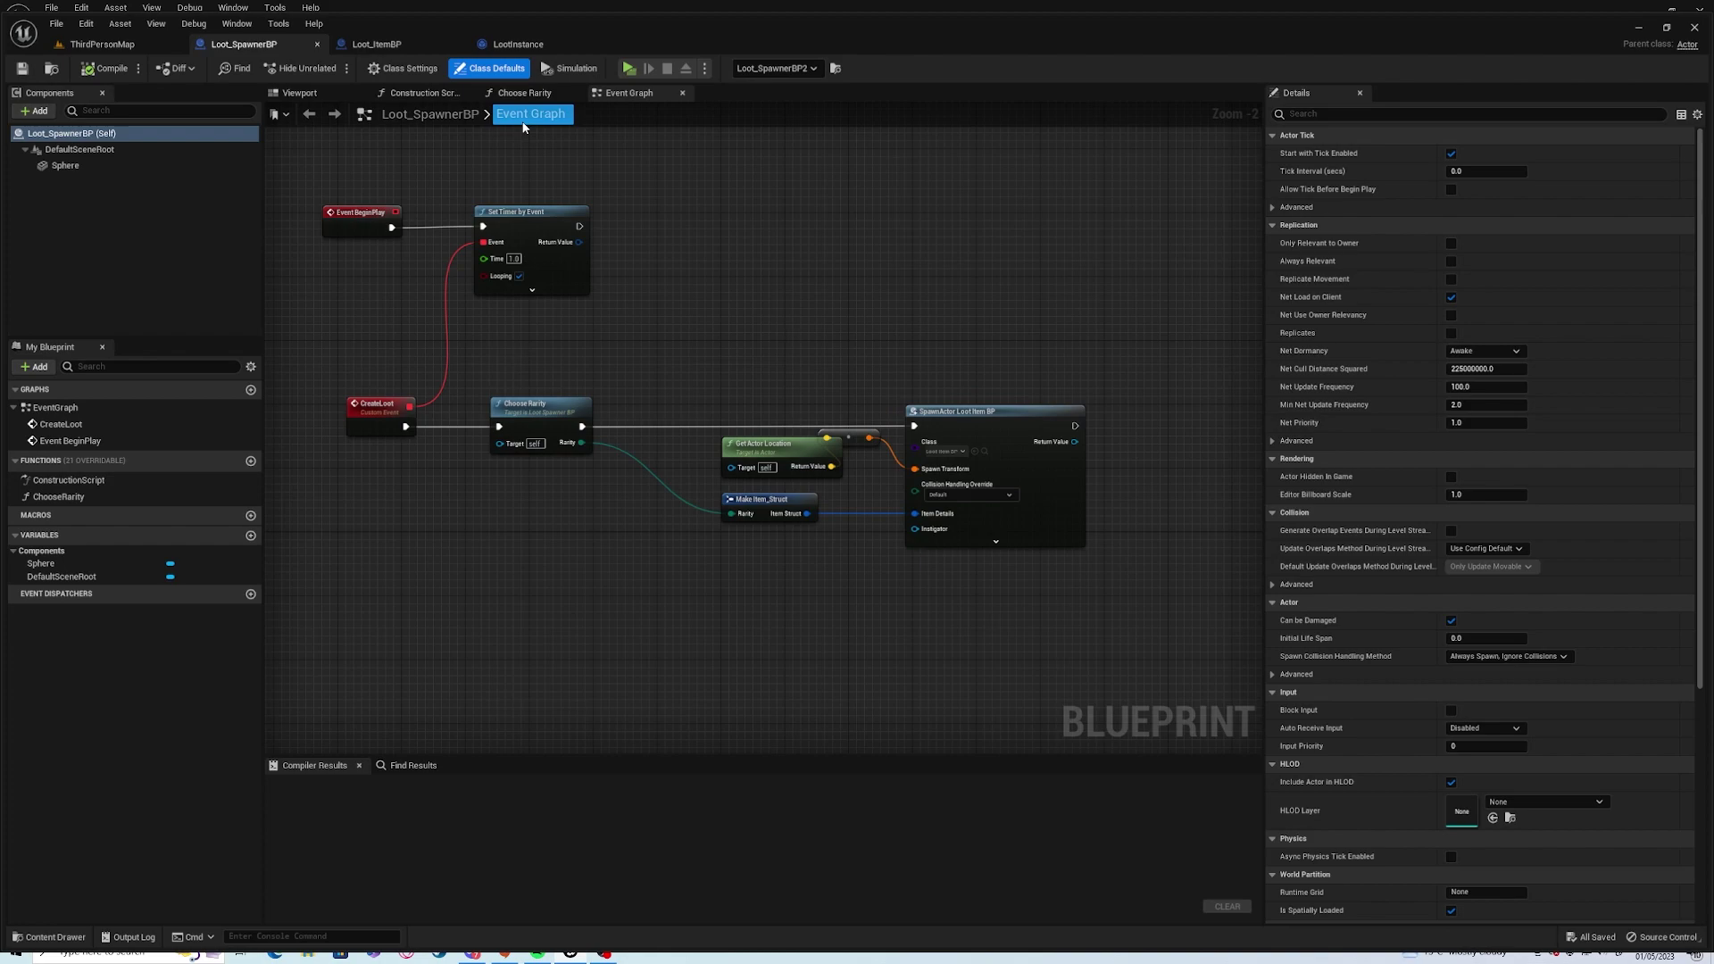
click(749, 345)
drag(791, 449, 751, 449)
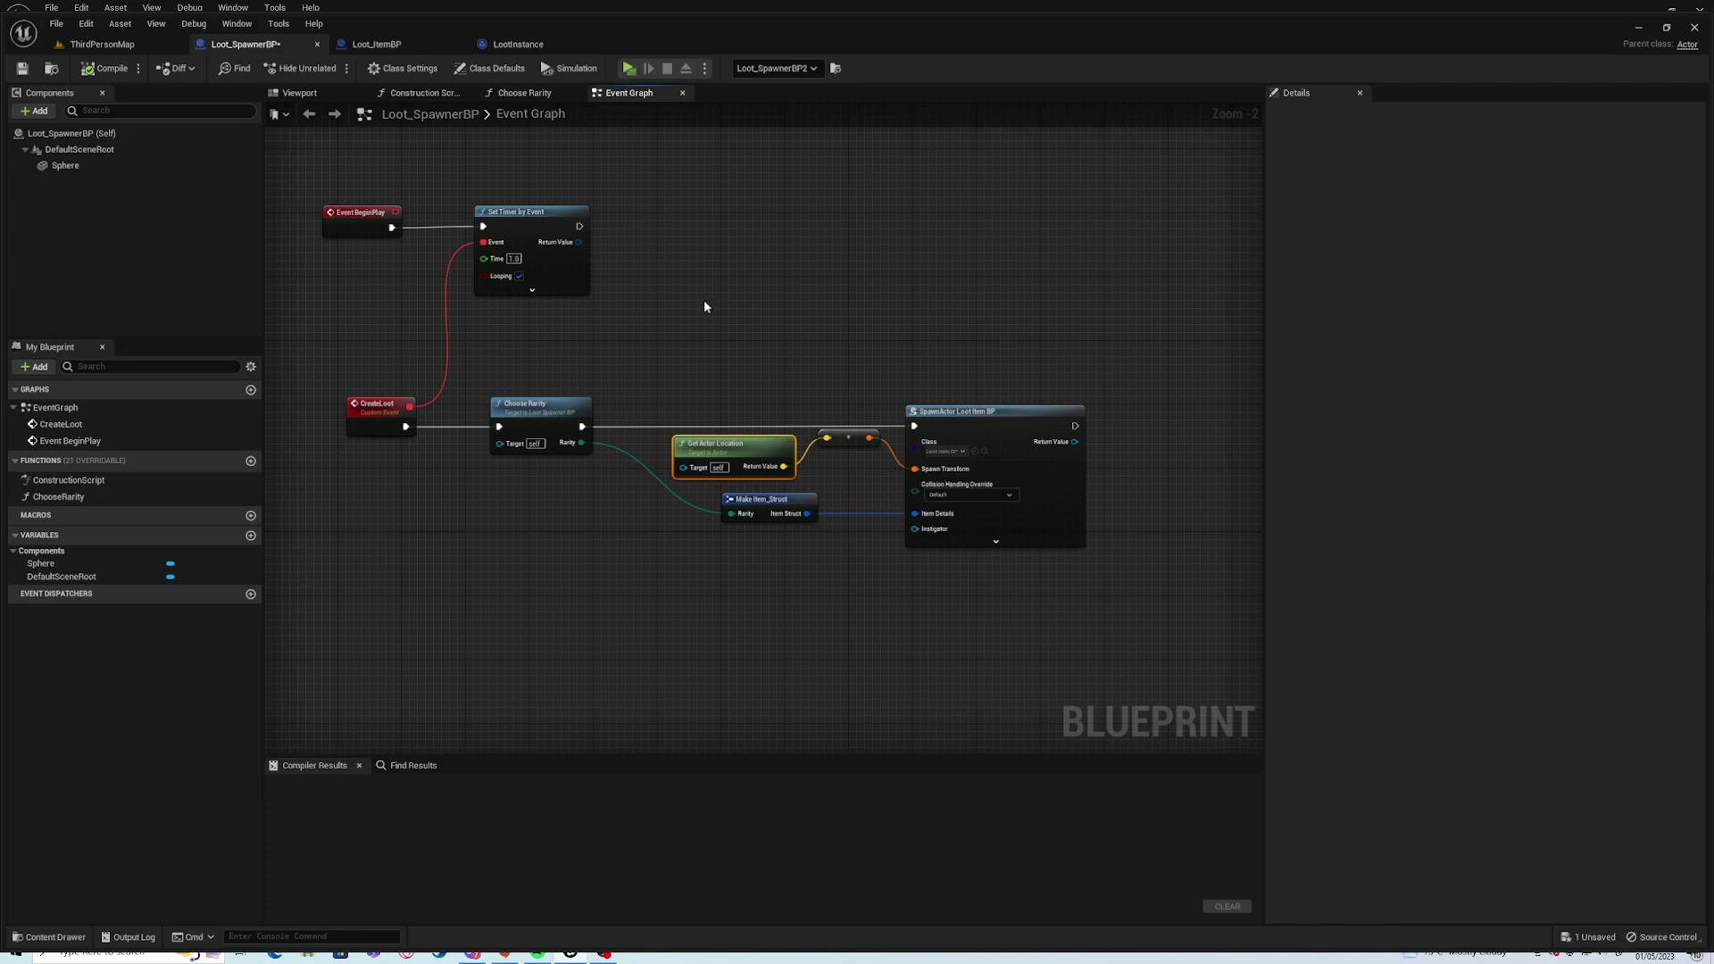
click(389, 46)
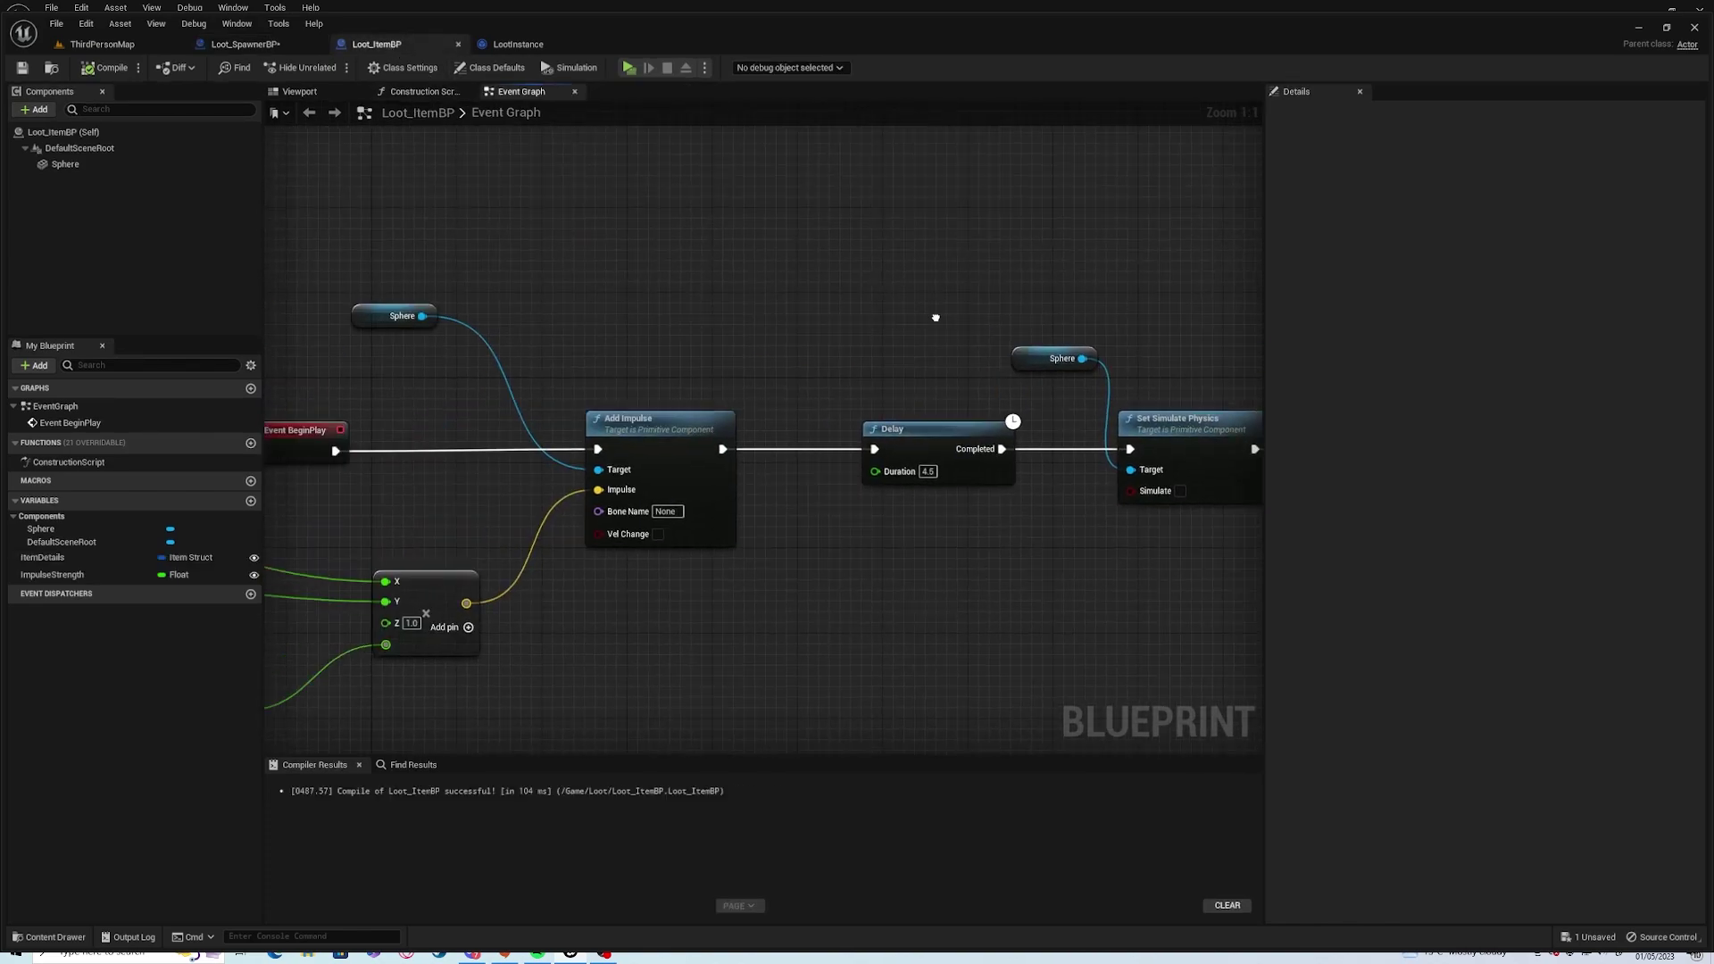
click(267, 44)
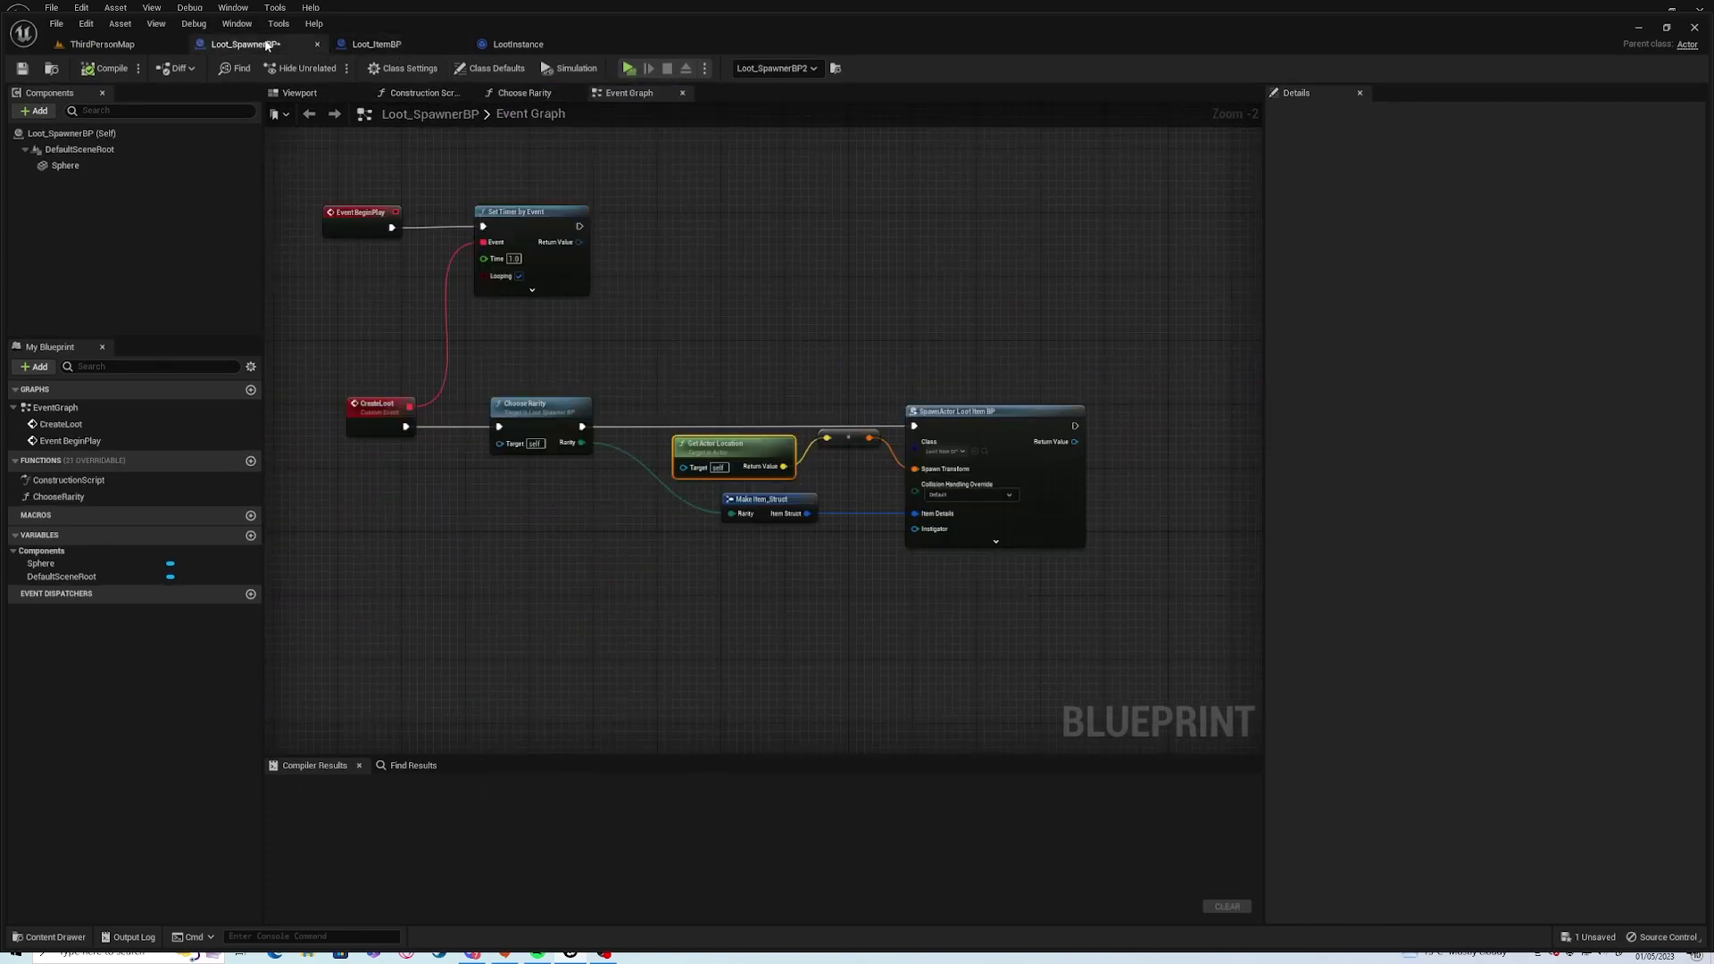
Select the four spawning nodes and move them right to free space after Choose Rarity.
right_drag(613, 439, 743, 435)
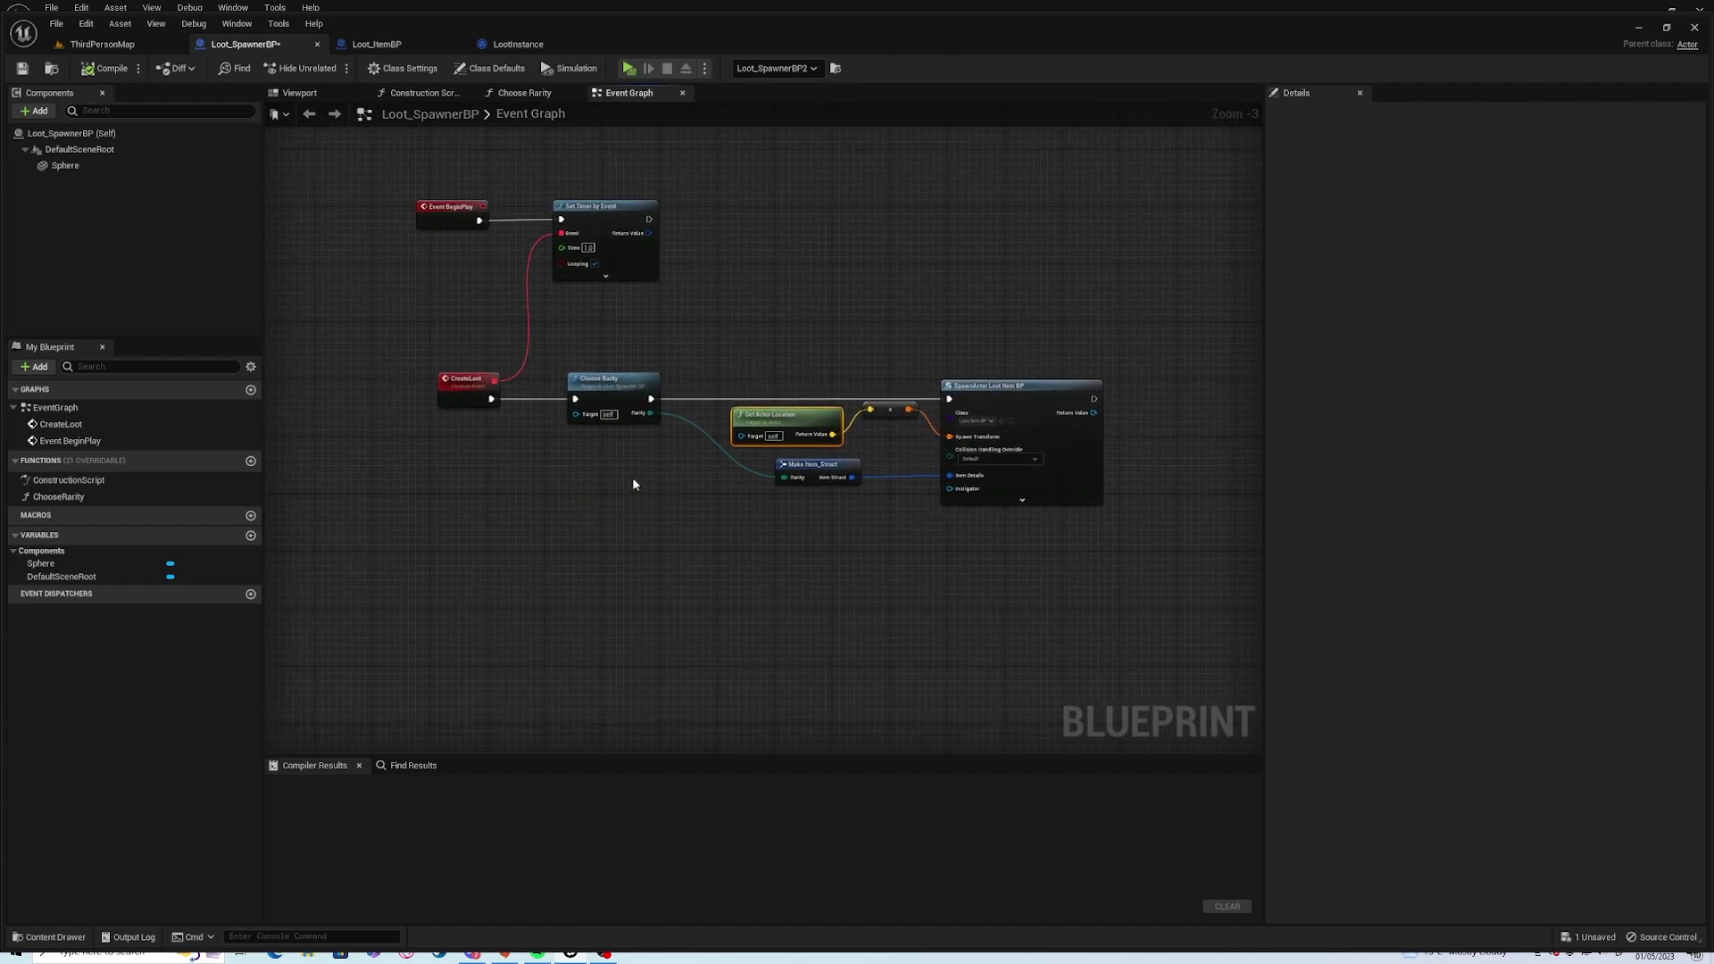
scroll(747, 435, up, 1)
drag(534, 346, 681, 464)
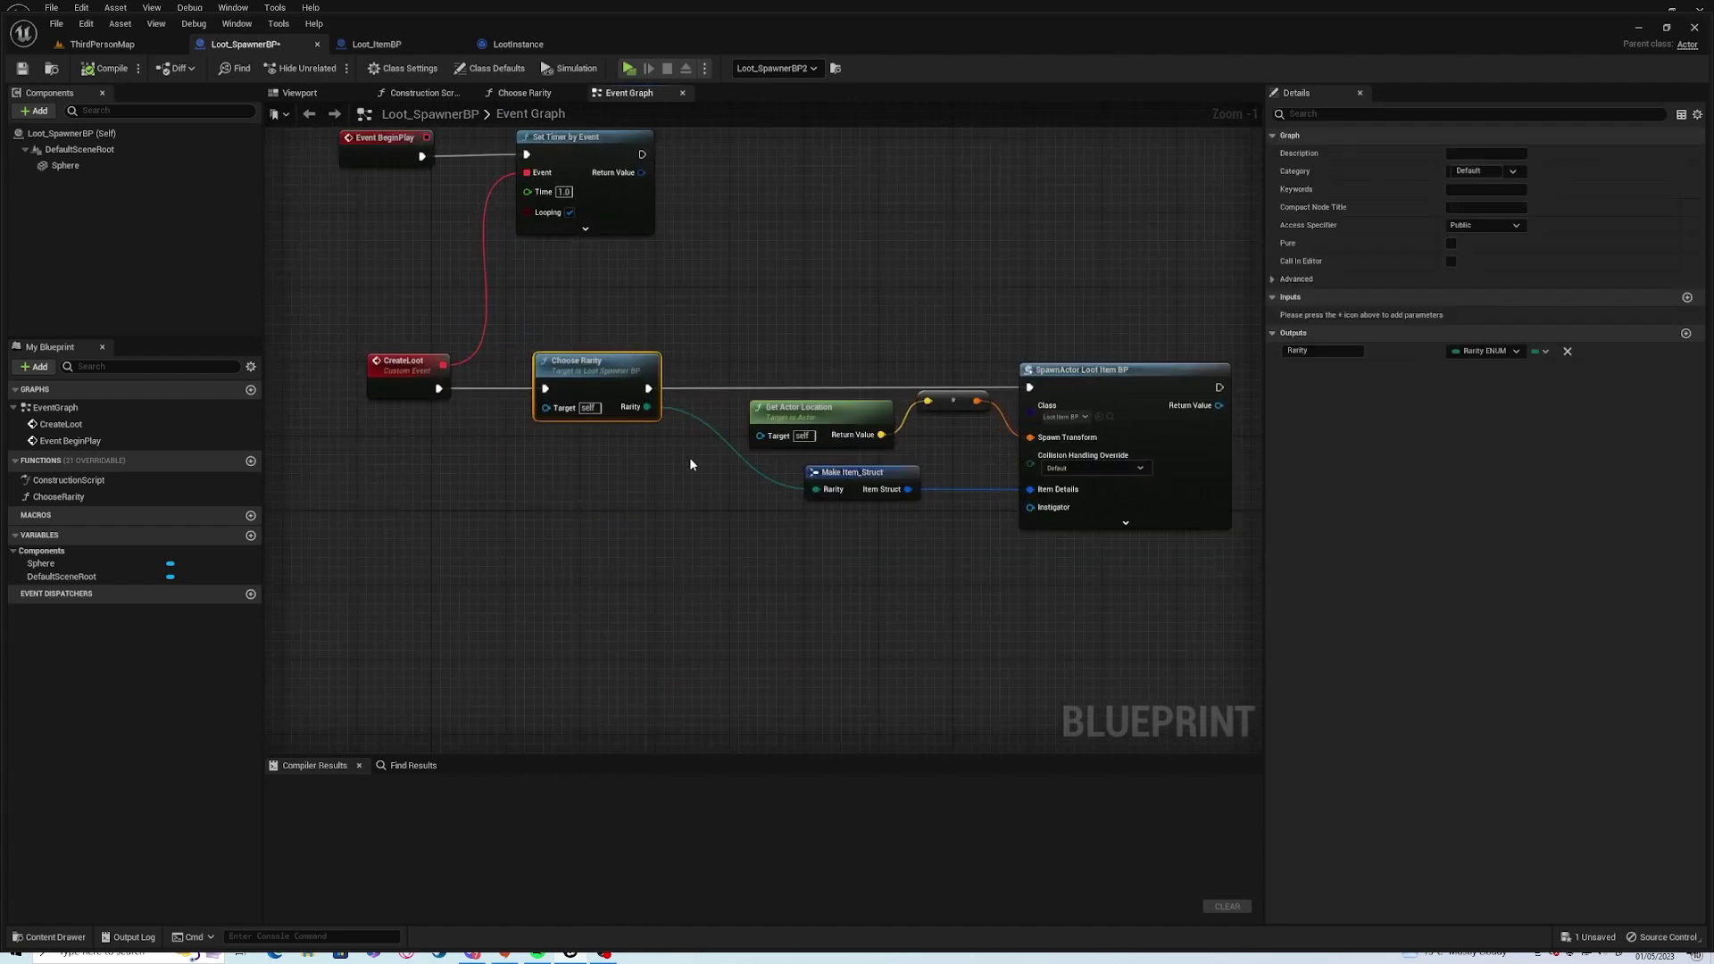
click(723, 355)
right_drag(724, 353, 509, 330)
drag(505, 277, 1198, 591)
mouse_move(1008, 455)
mouse_down()
mouse_move(1415, 451)
mouse_move(1233, 457)
mouse_up()
click(650, 433)
right_drag(652, 434, 842, 455)
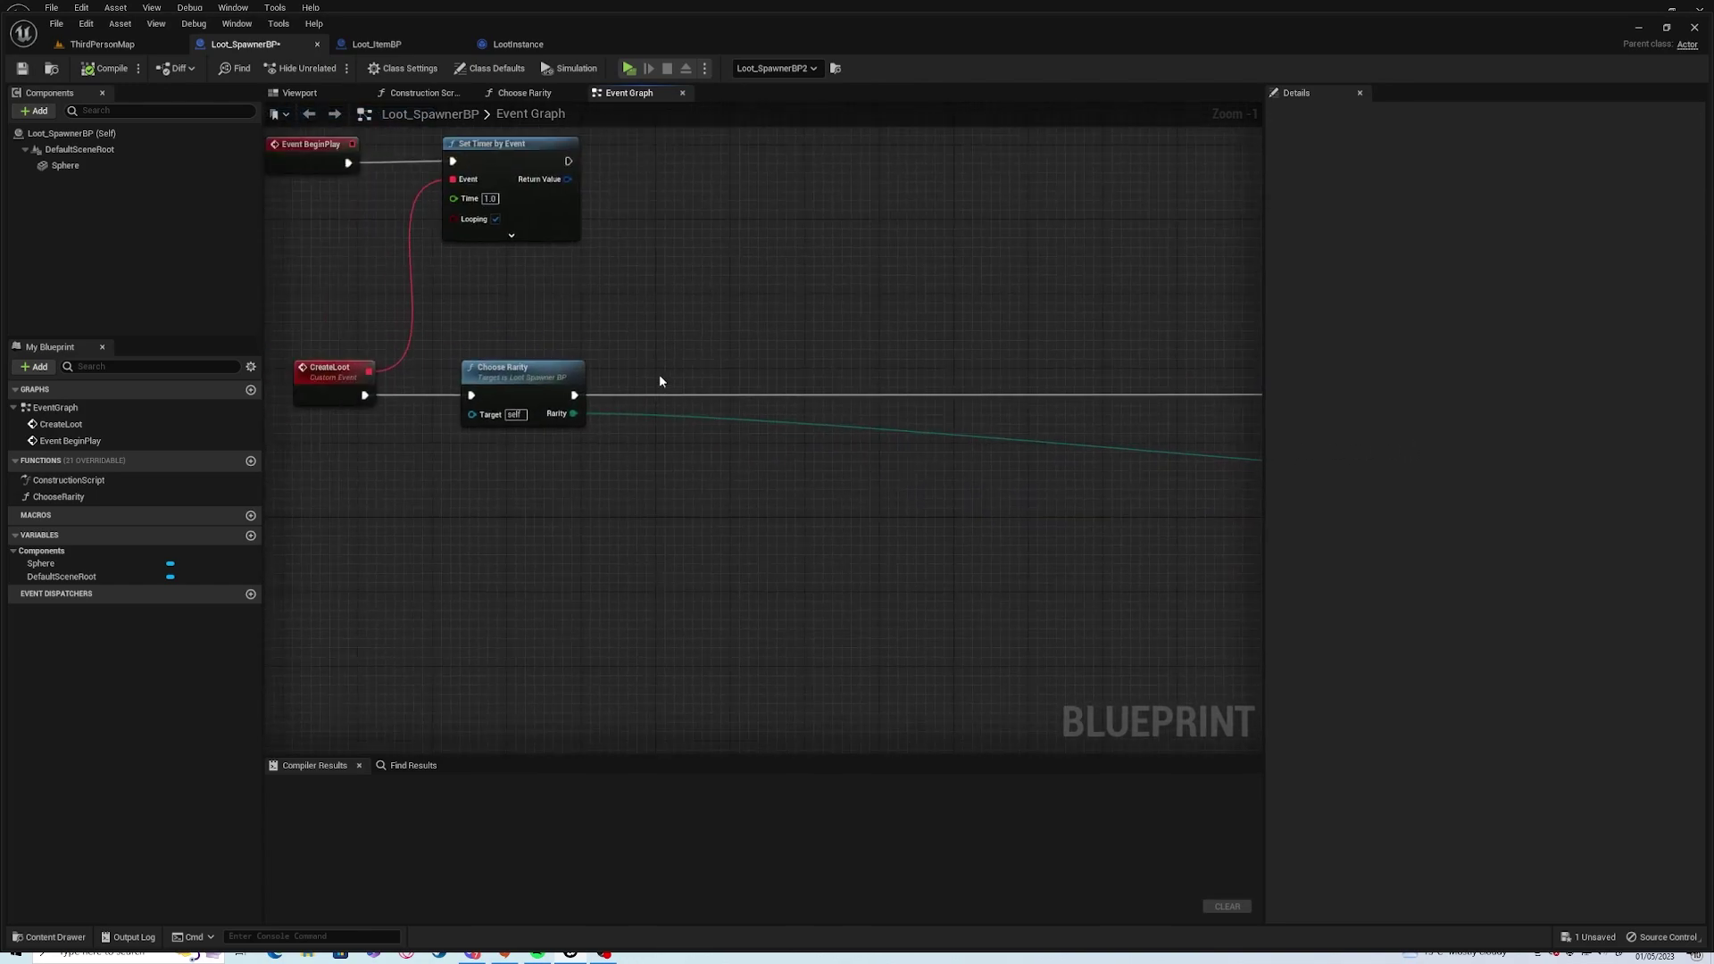
drag(630, 355, 911, 443)
drag(909, 441, 910, 440)
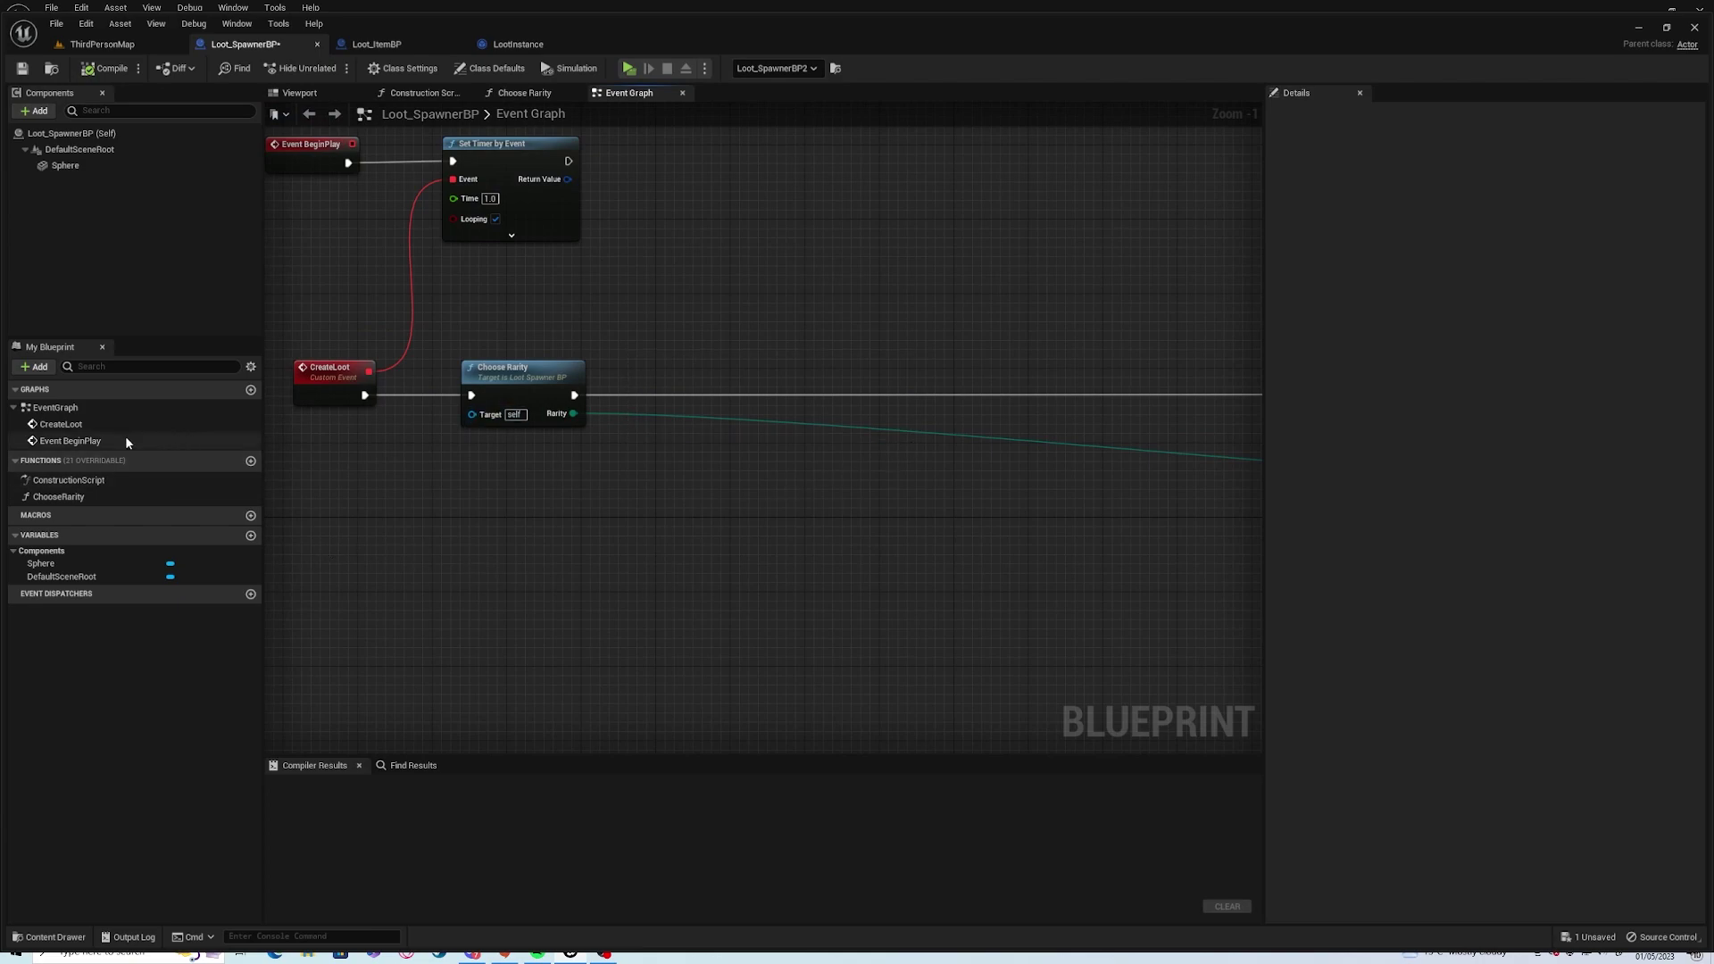
Add a new function to the spawner named GenerateLootScore and tidy its entry node position.
click(250, 462)
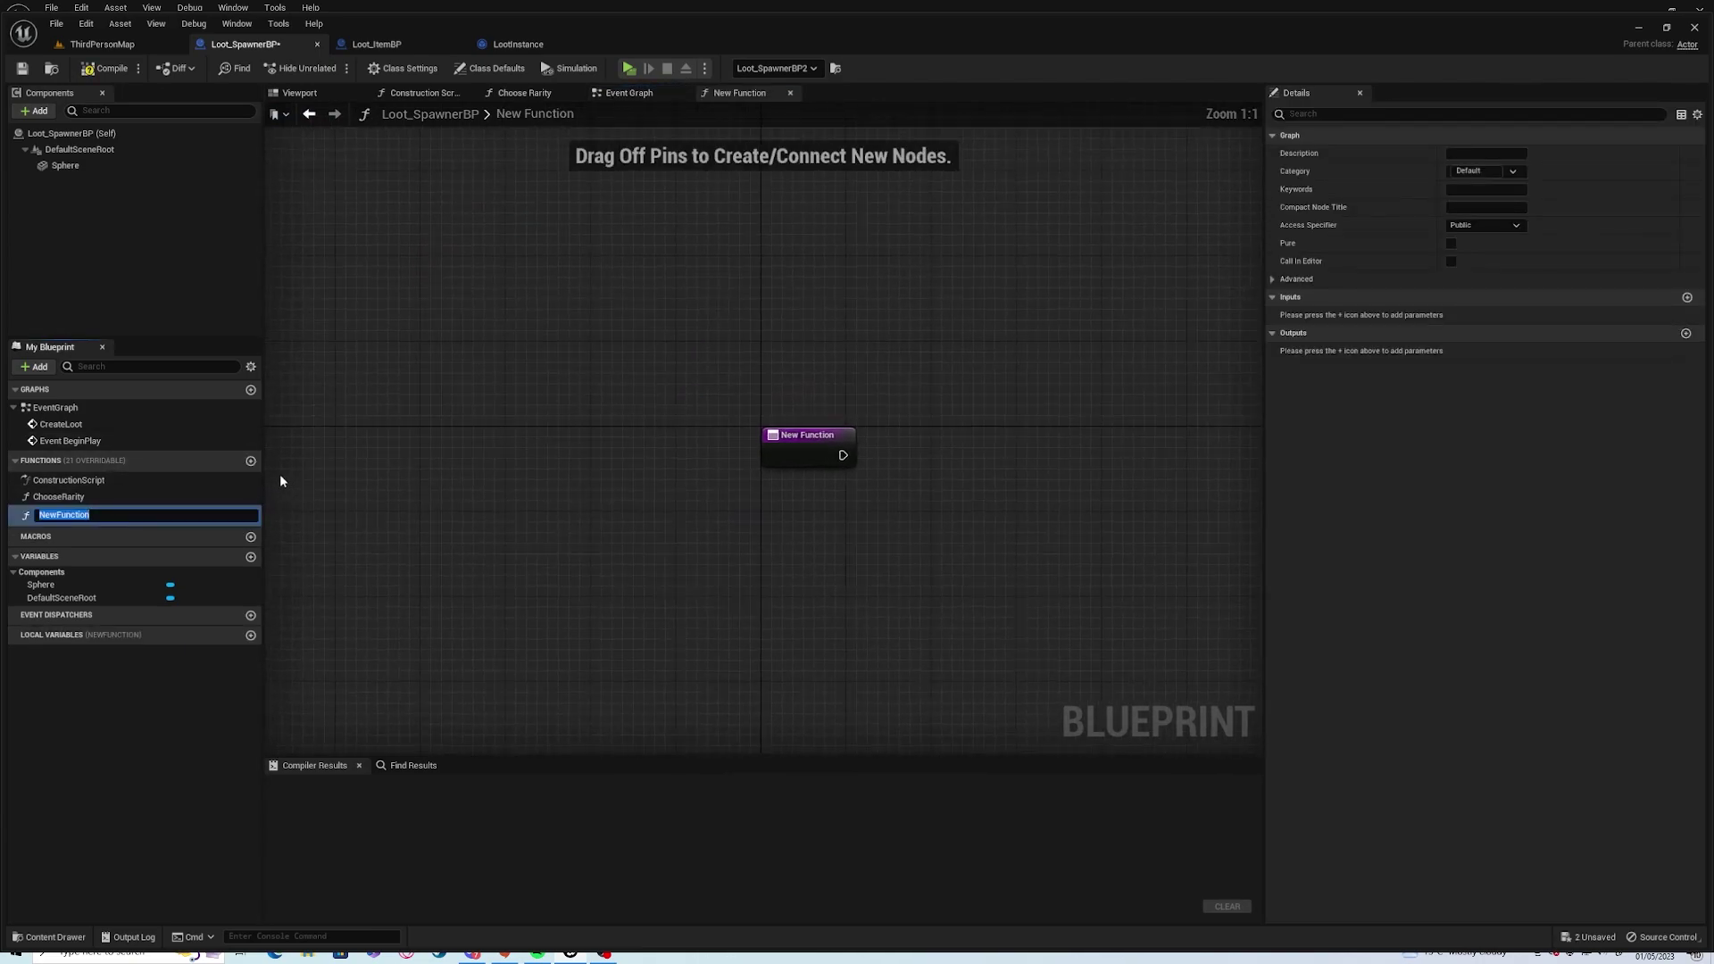
key(BackSpace)
text(GenerateK)
key(BackSpace)
text(LootScore)
key(Return)
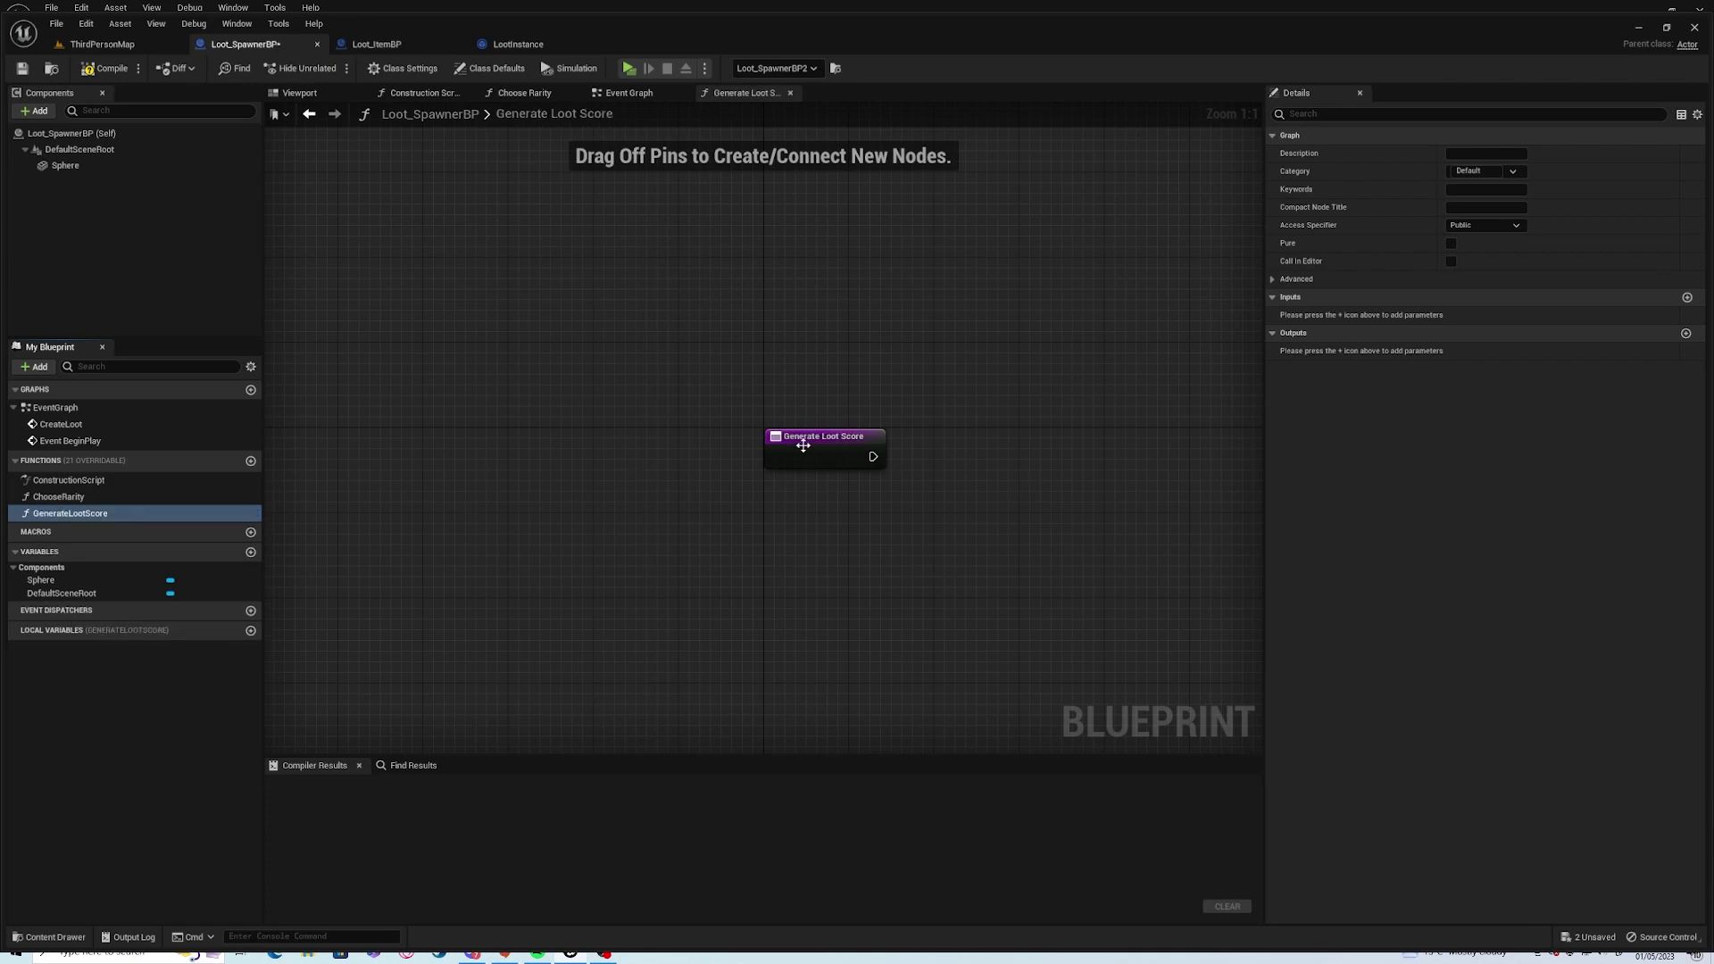
drag(801, 445, 616, 445)
click(869, 479)
right_drag(869, 477, 613, 490)
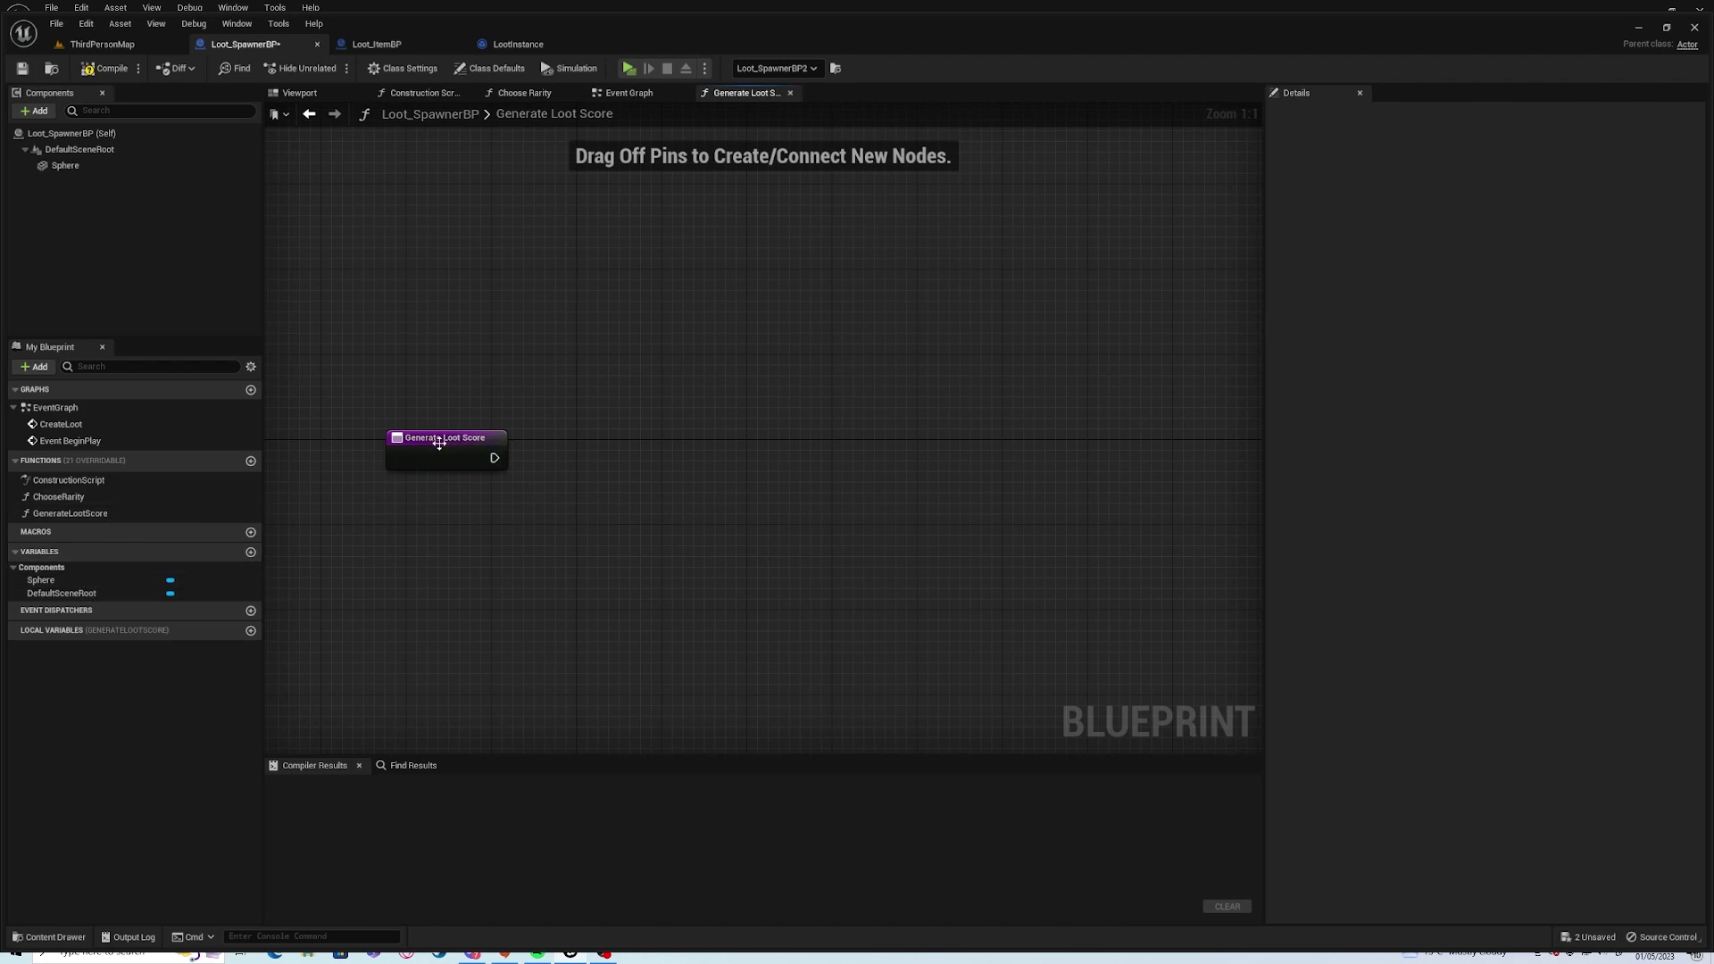
Give the function an input named Rarity of the Rarity ENUM type.
click(440, 445)
click(1687, 332)
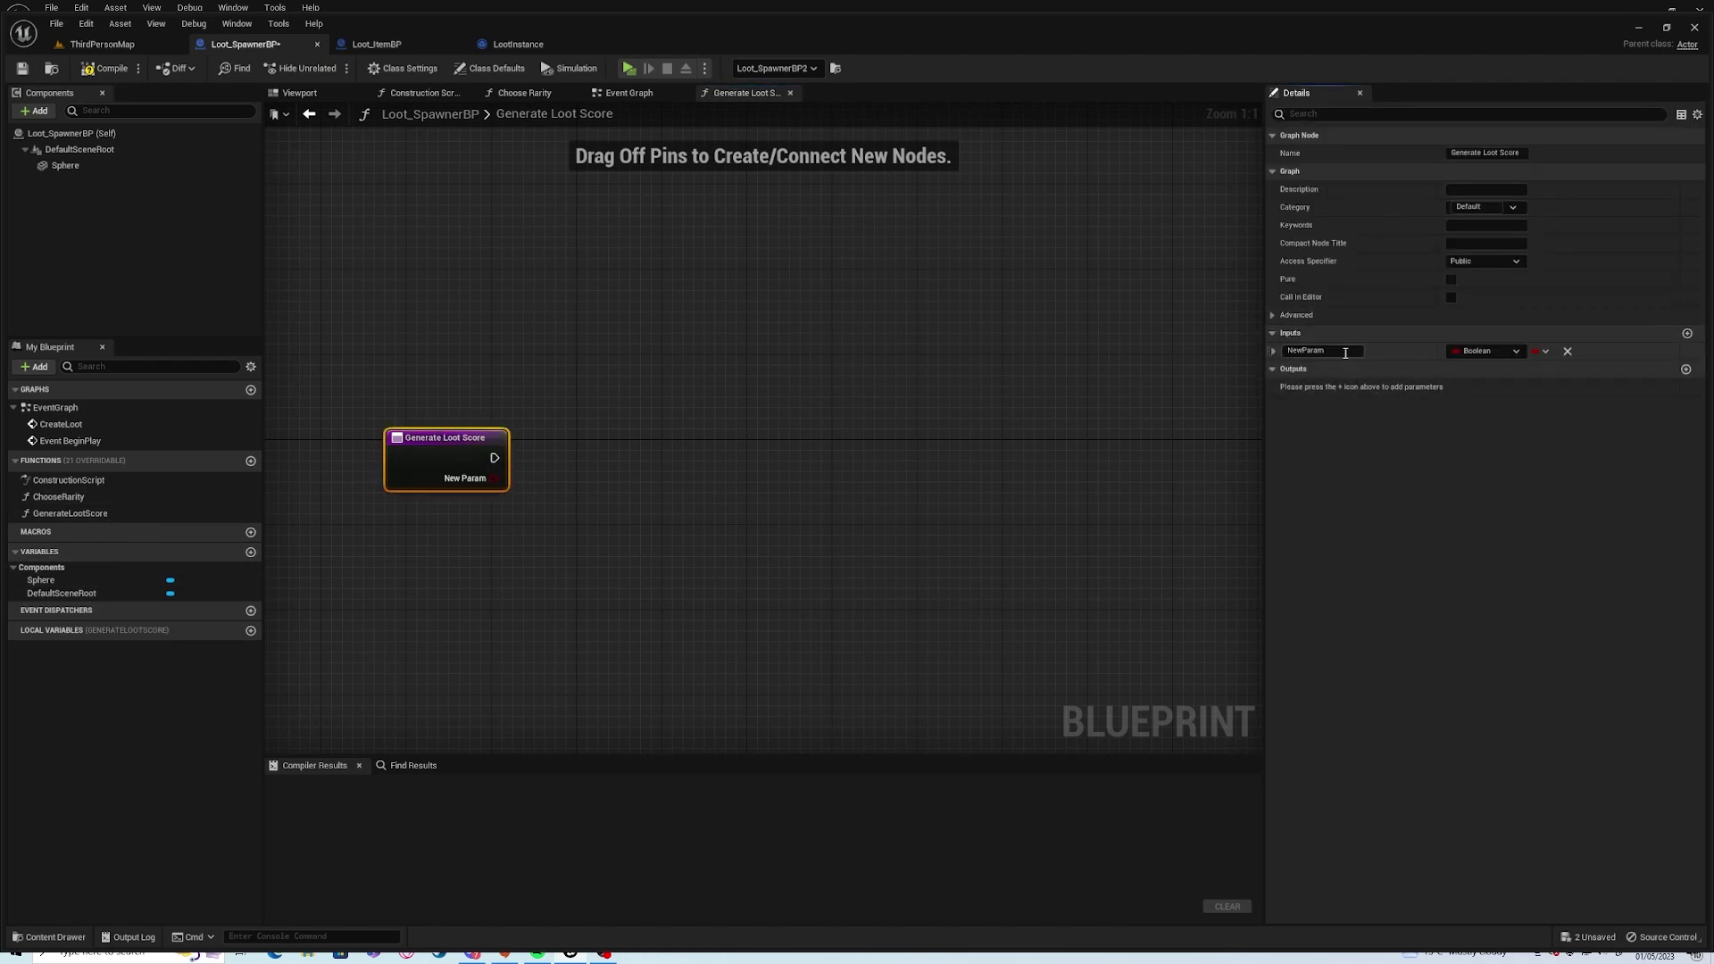
click(1342, 352)
text(Rarity)
key(Return)
click(1499, 350)
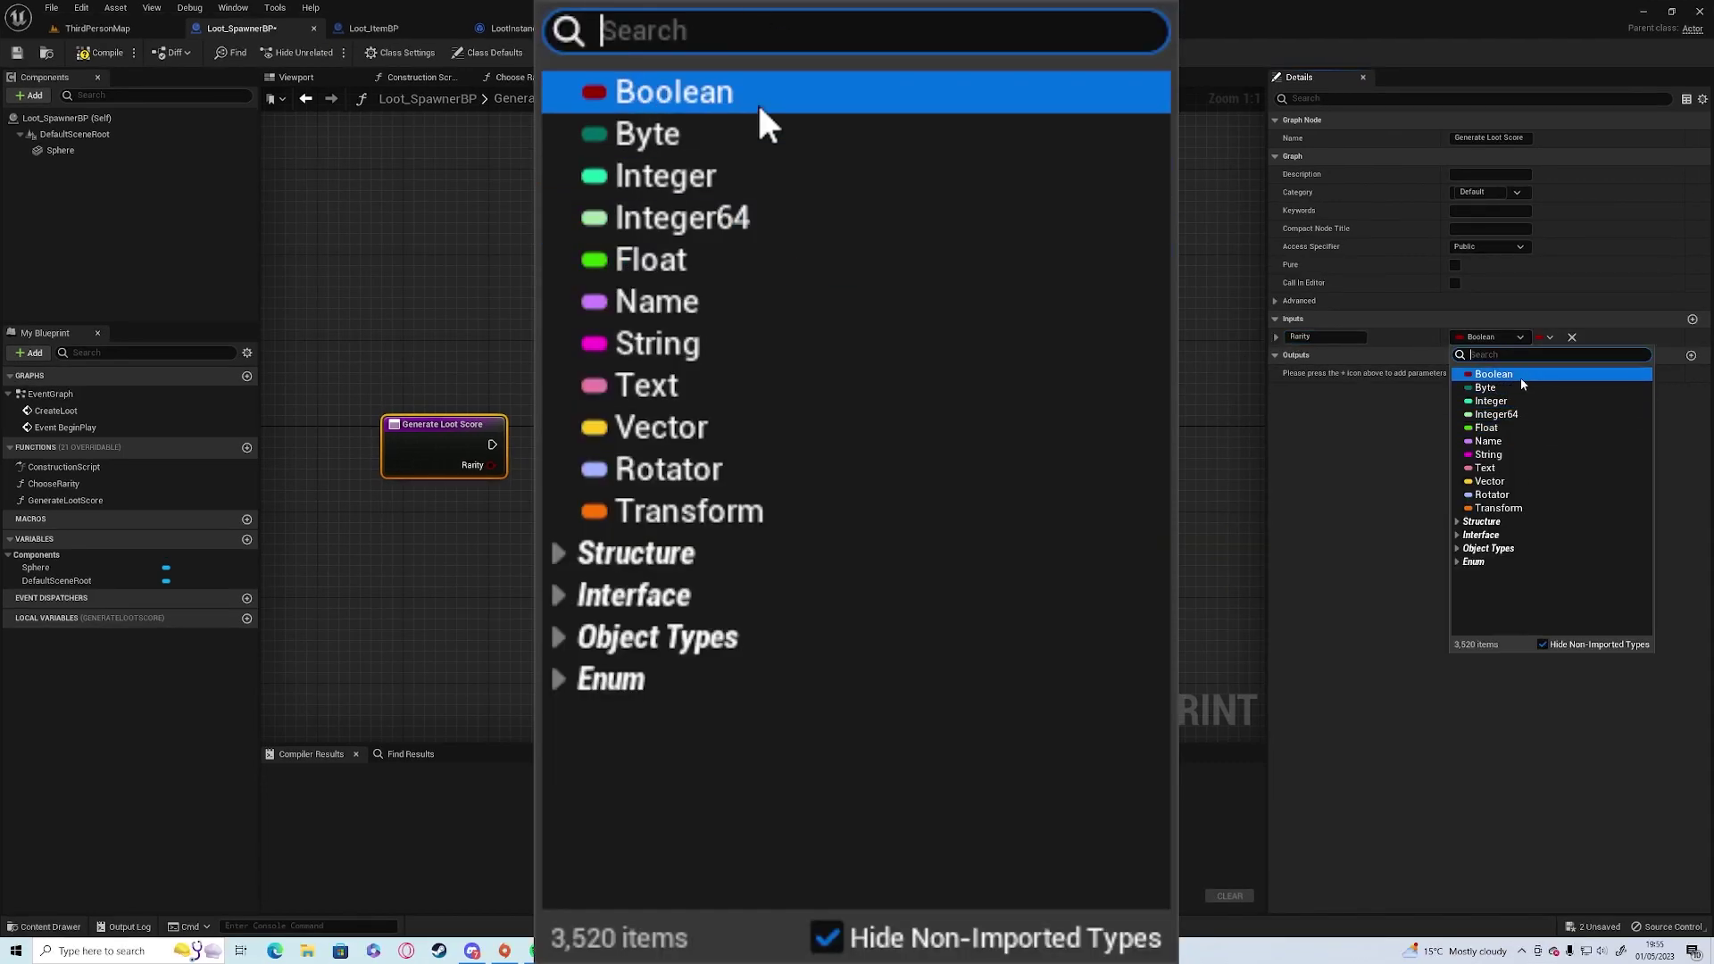
text(rarity)
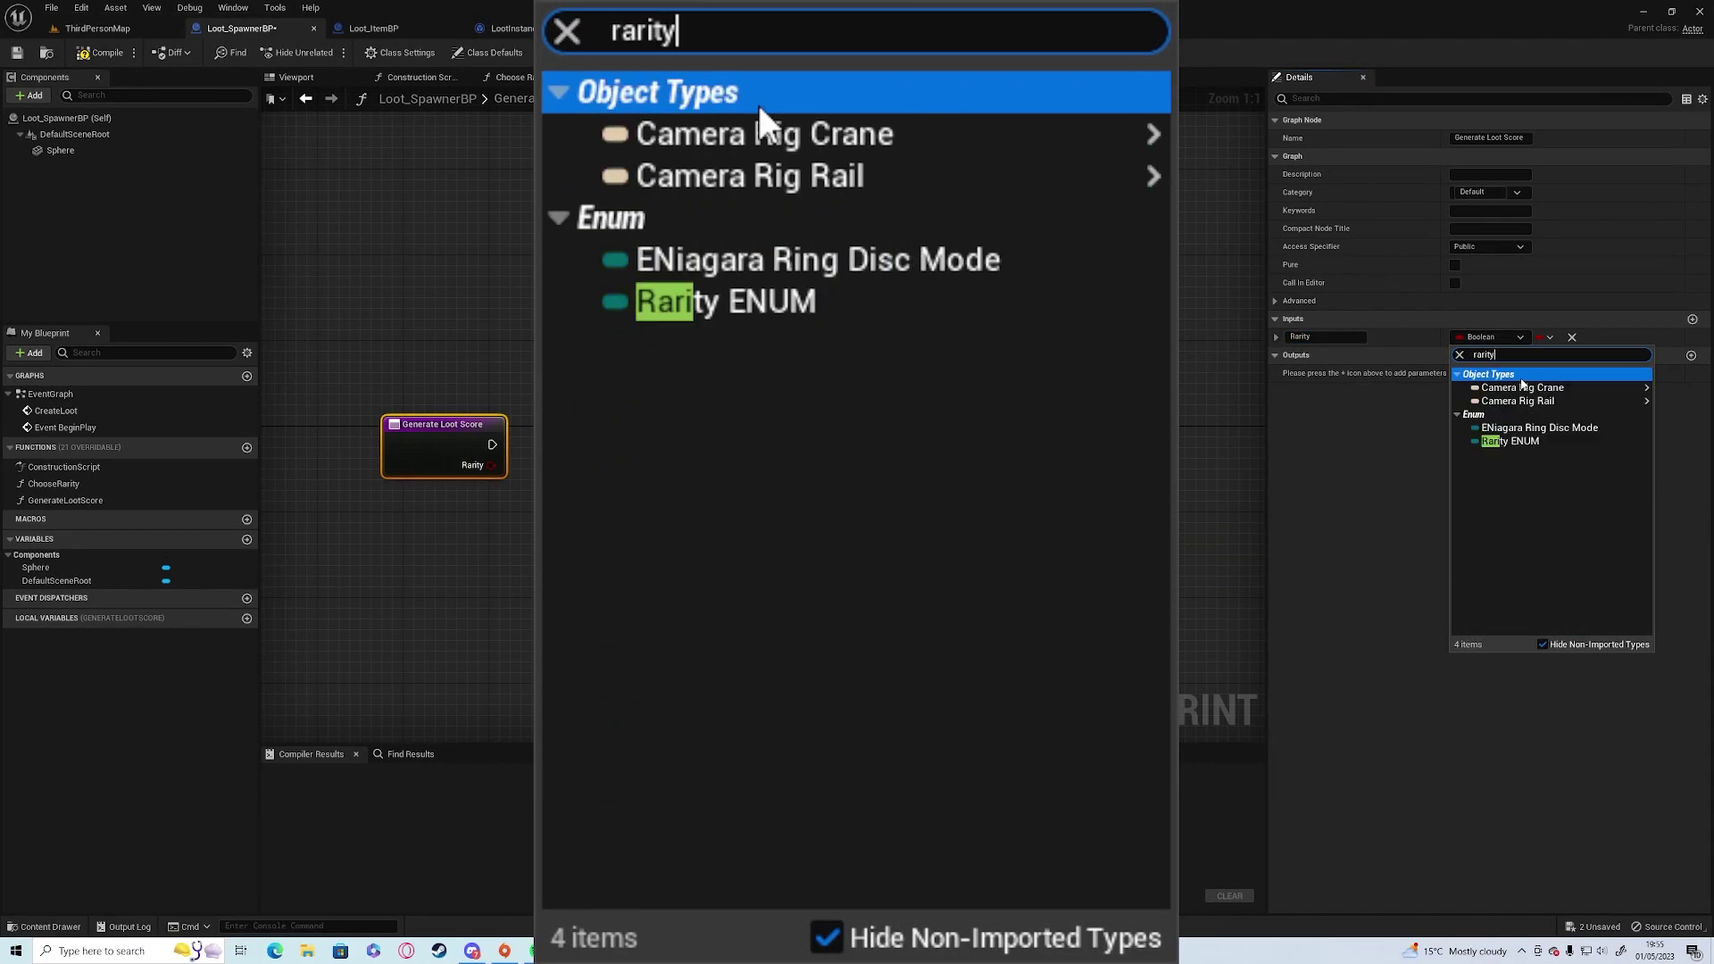
click(1521, 388)
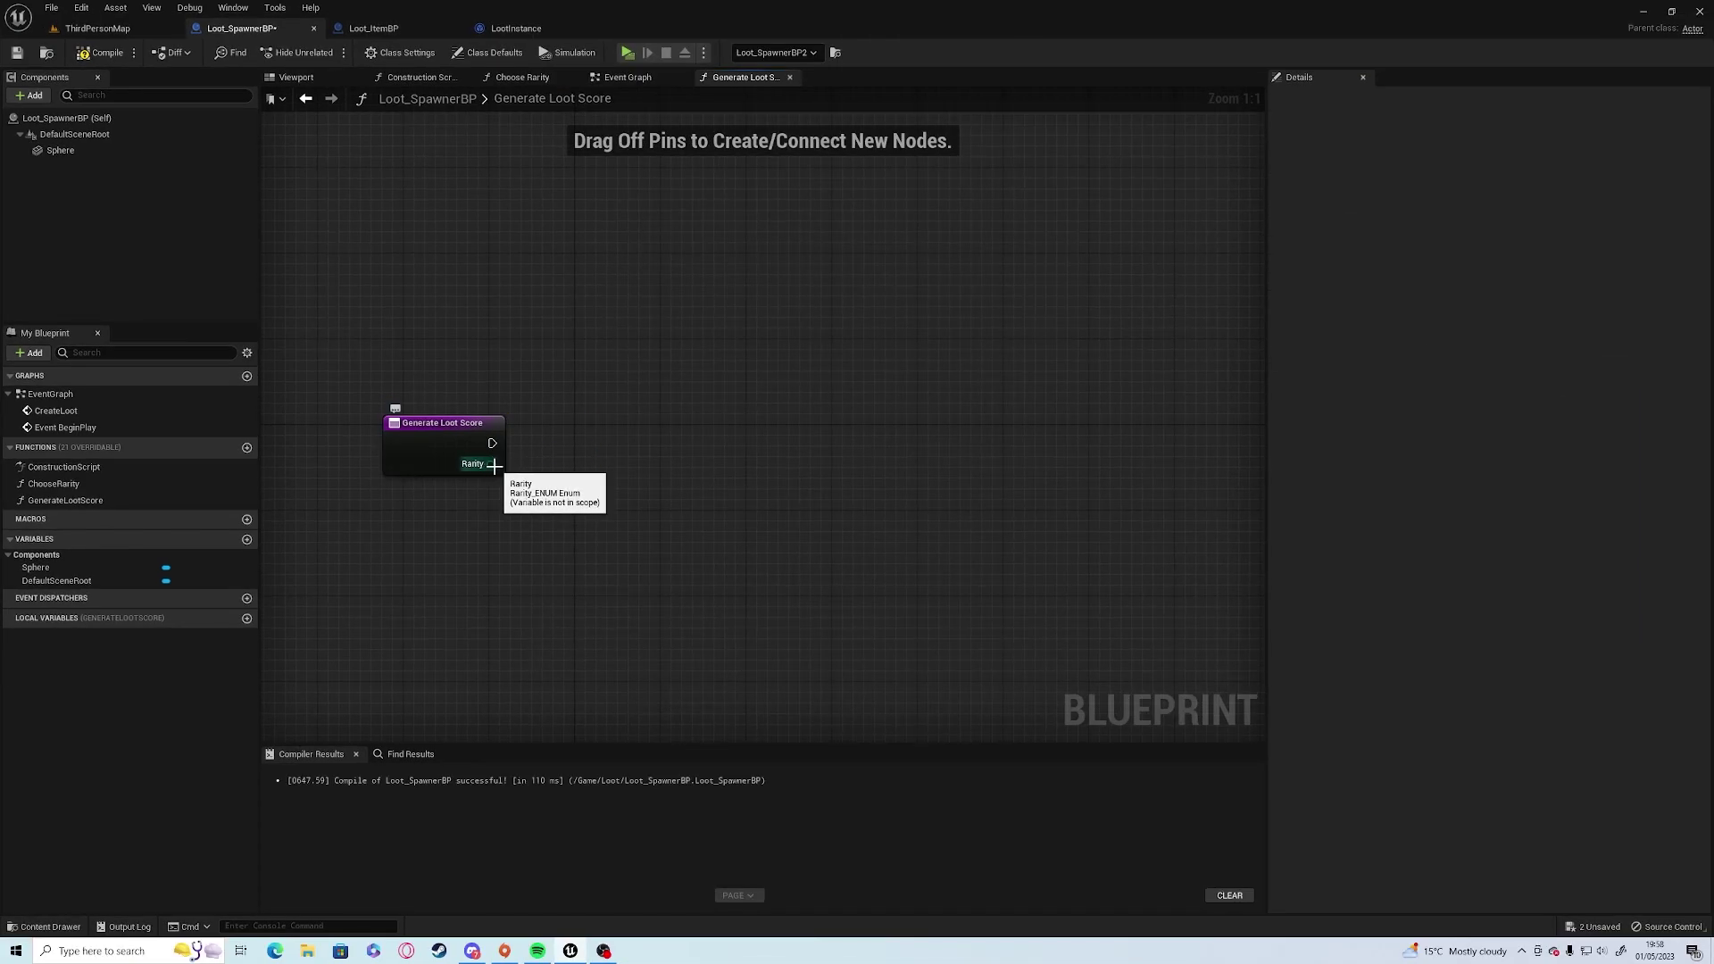
Try a Switch on Rarity_ENUM off the Rarity pin, then delete it.
drag(495, 465, 558, 548)
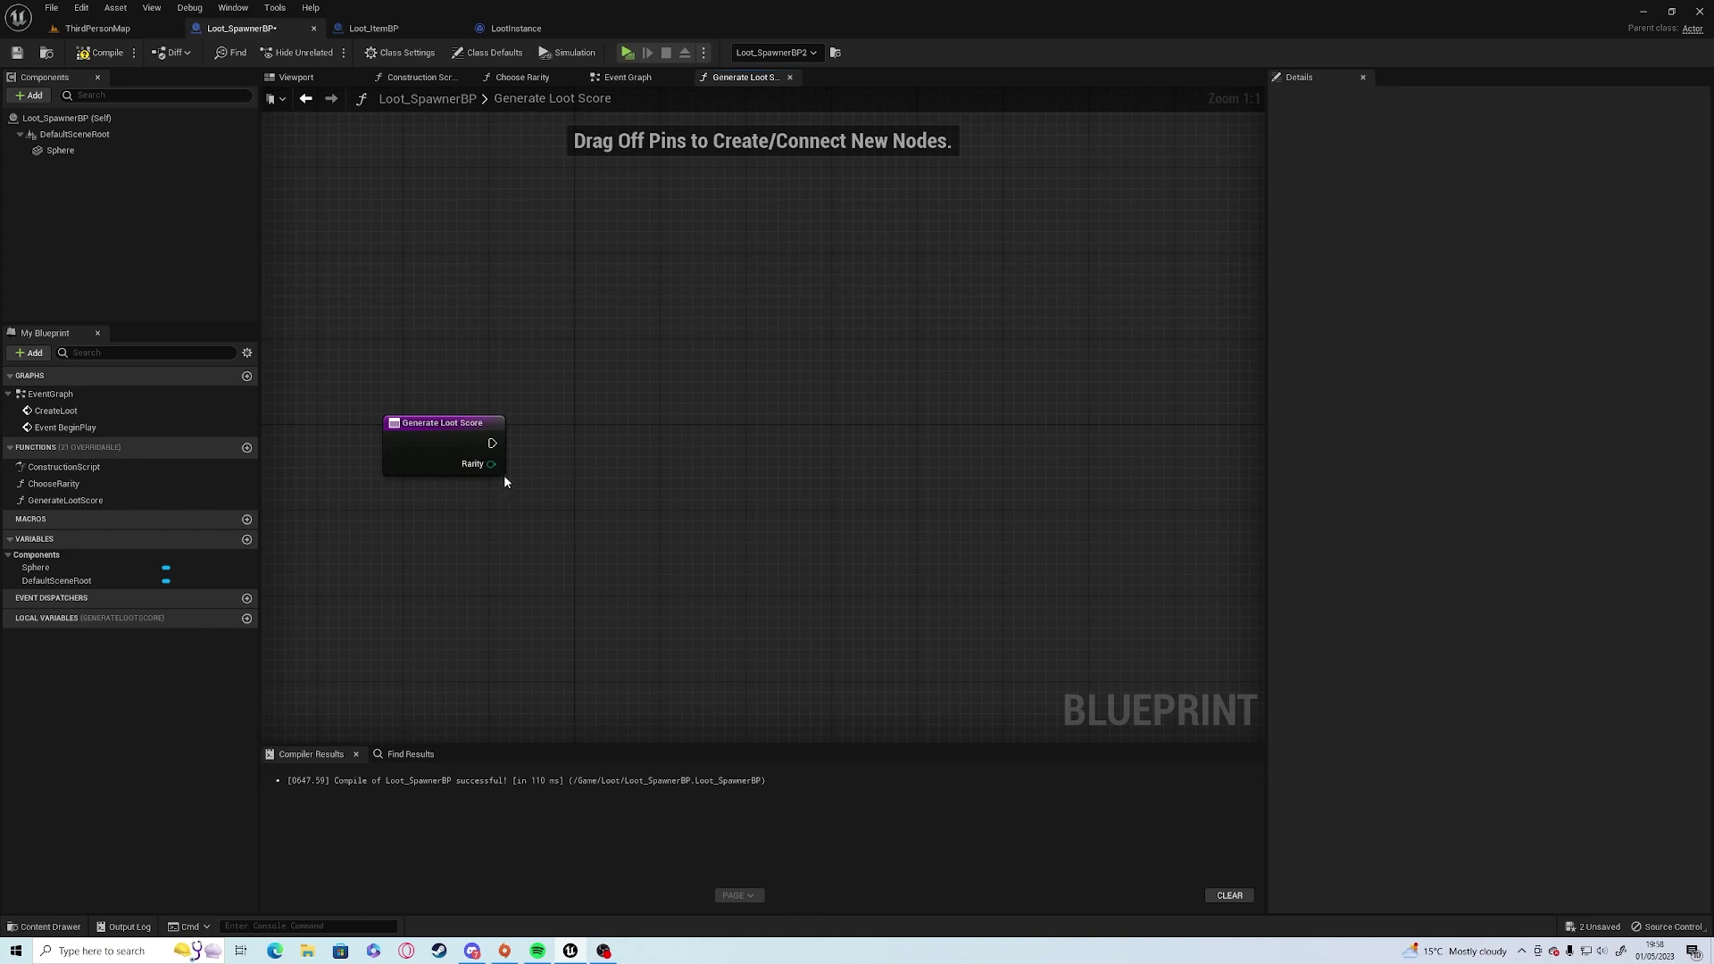
drag(501, 472, 562, 548)
text(switch)
key(Escape)
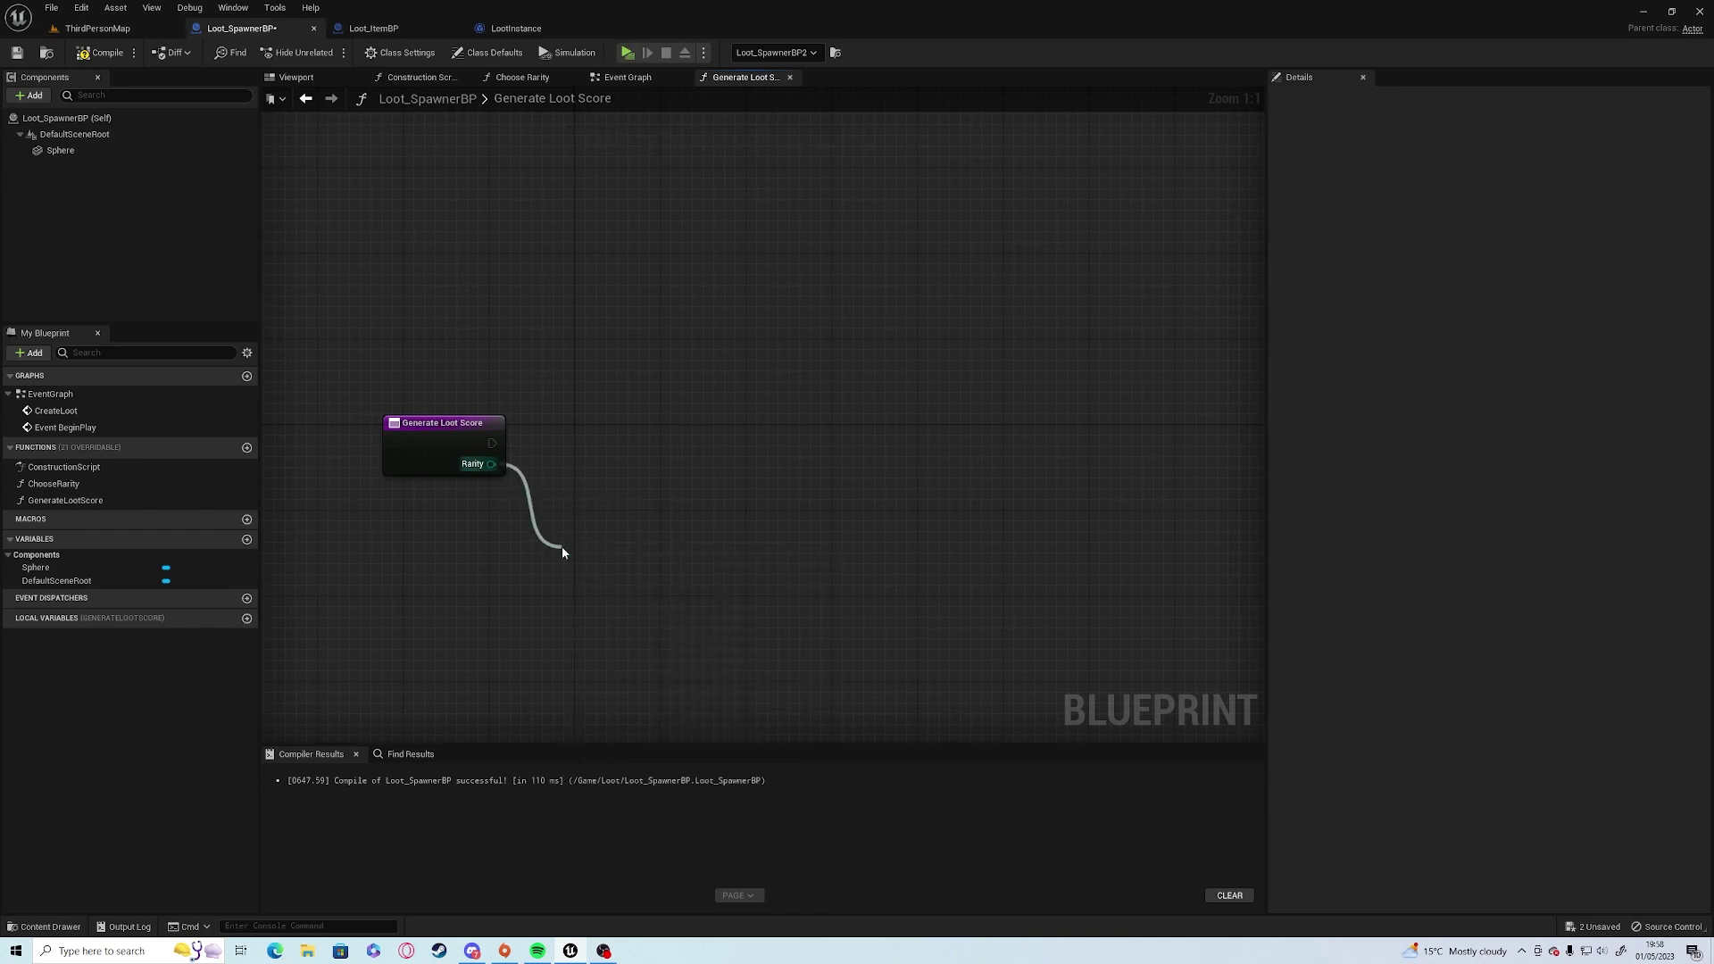
drag(649, 640, 659, 513)
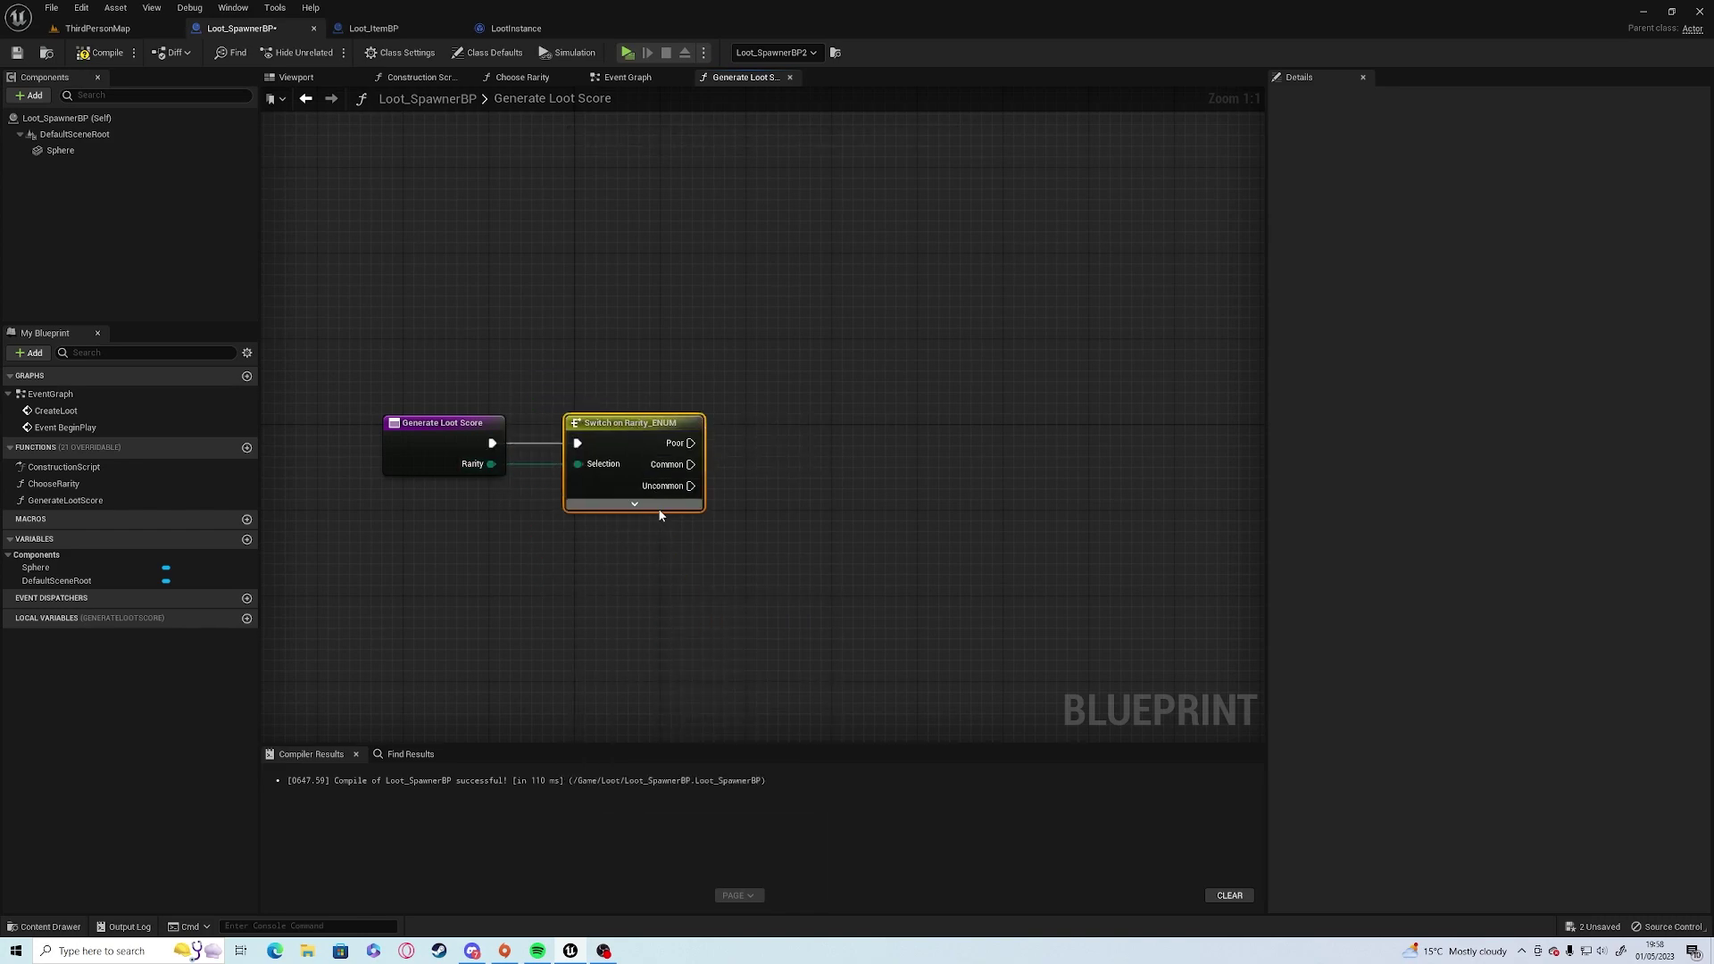
click(644, 505)
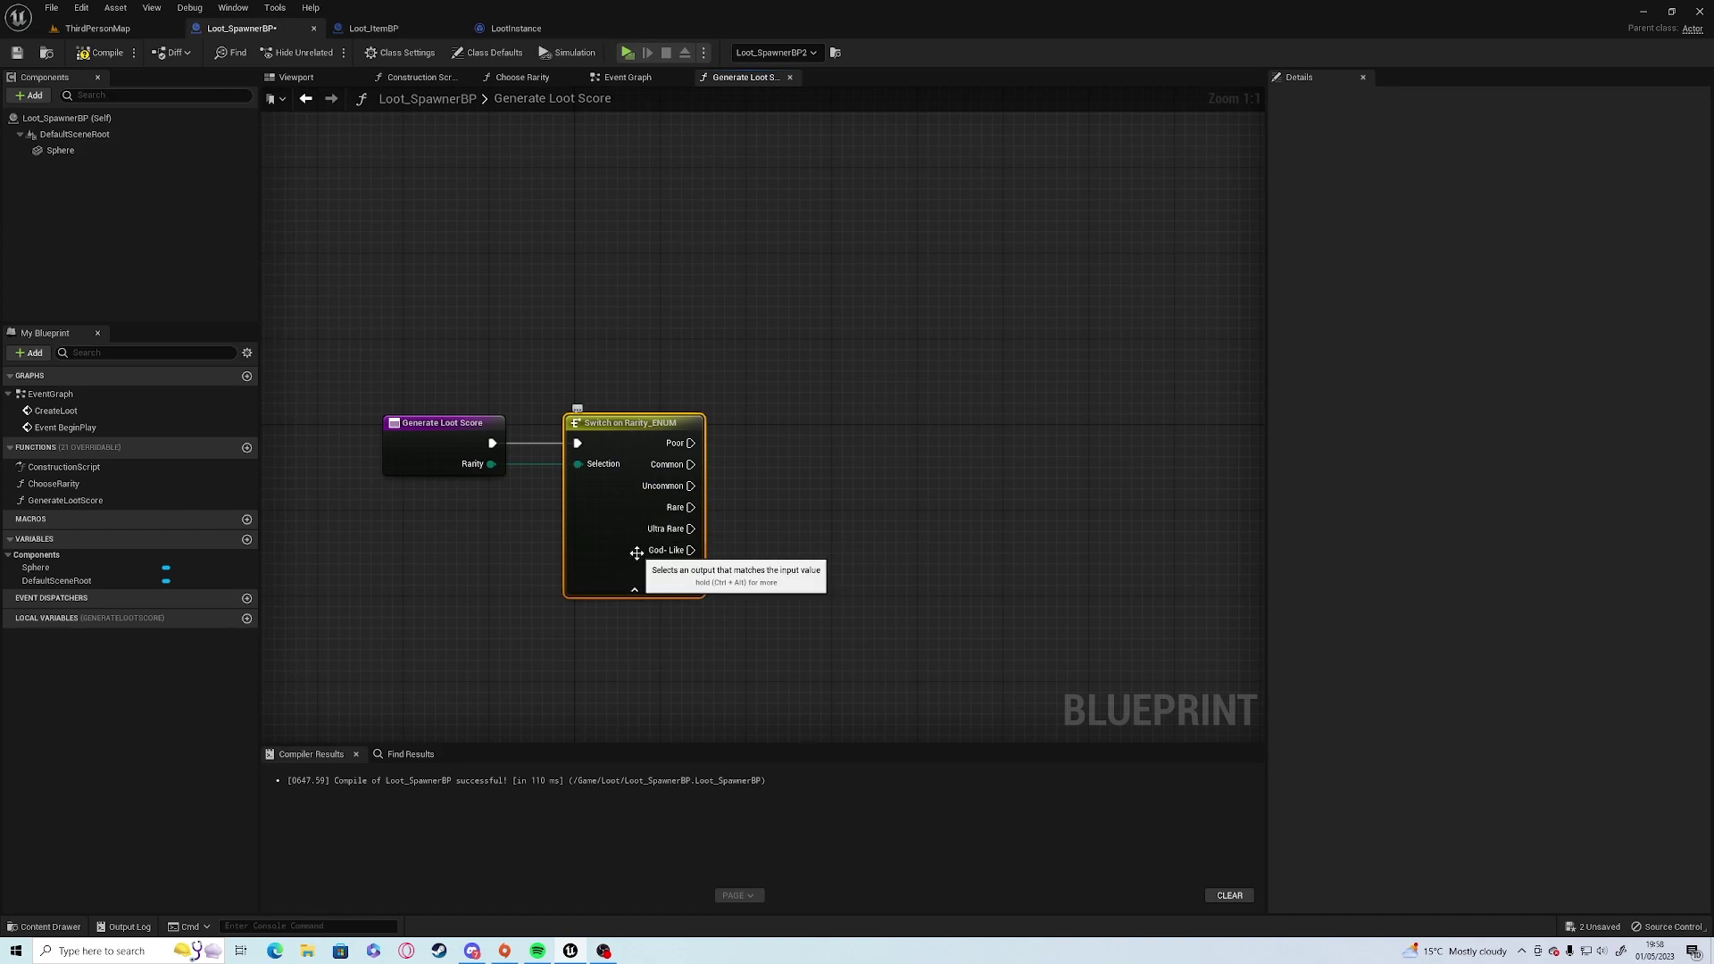
key(Delete)
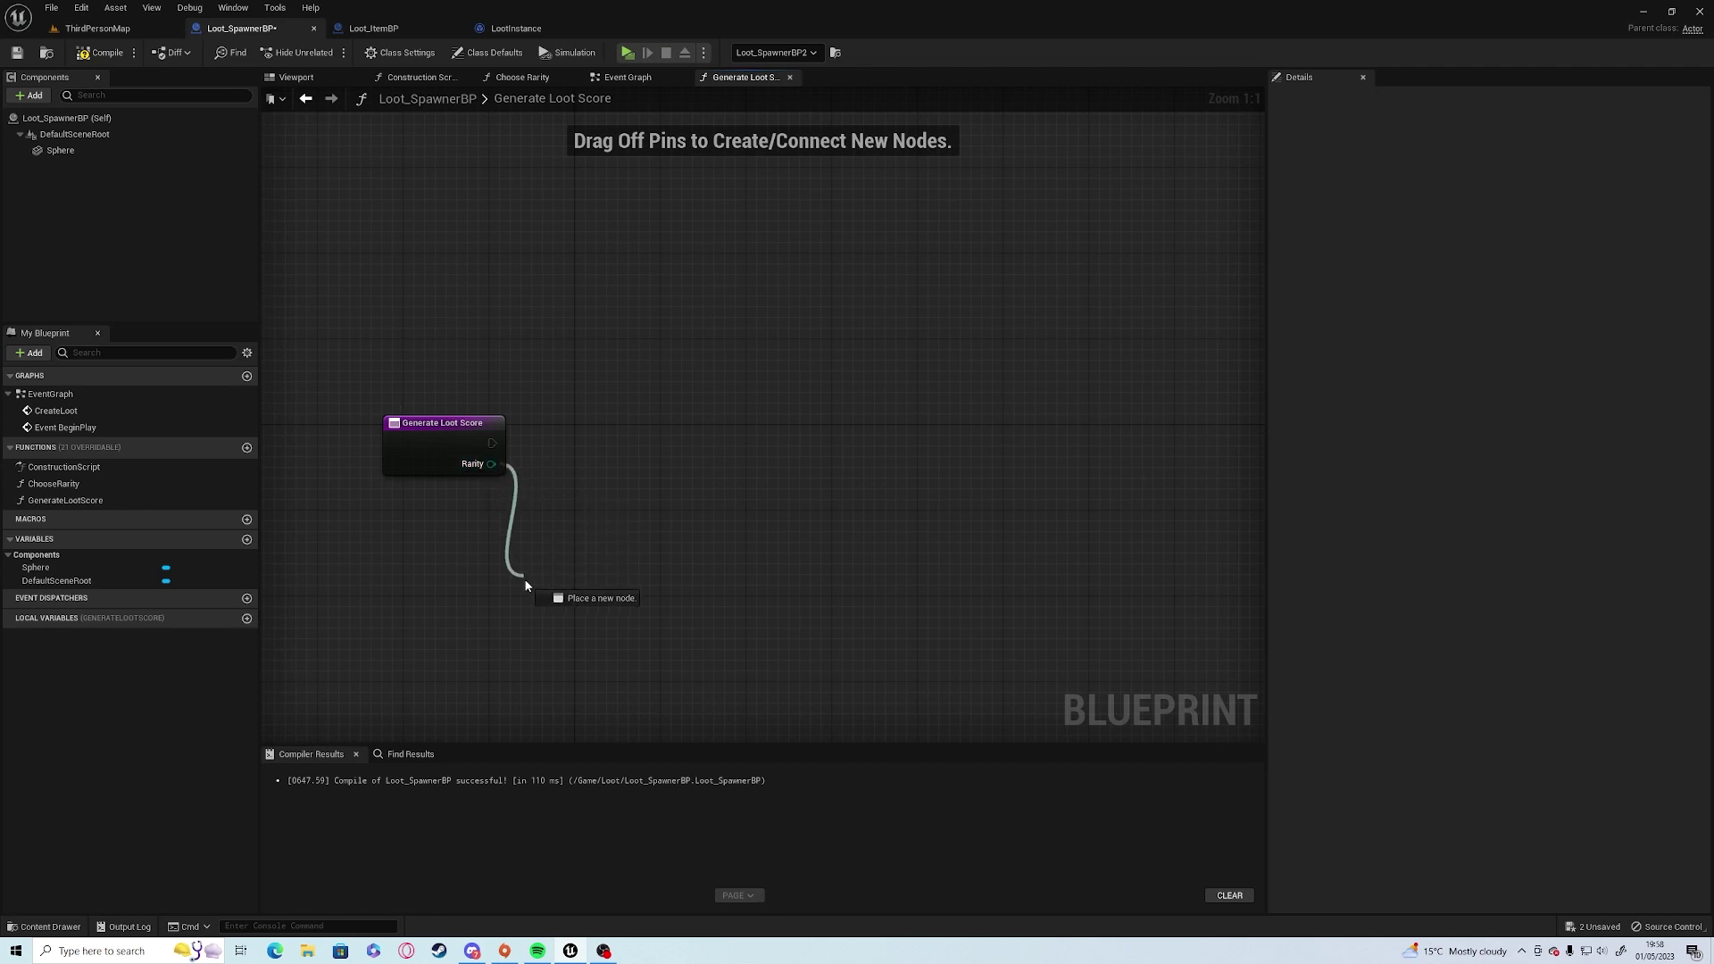
Add a Select node driven by Rarity and place it beside the entry node.
drag(477, 464, 526, 583)
text(selec)
key(Return)
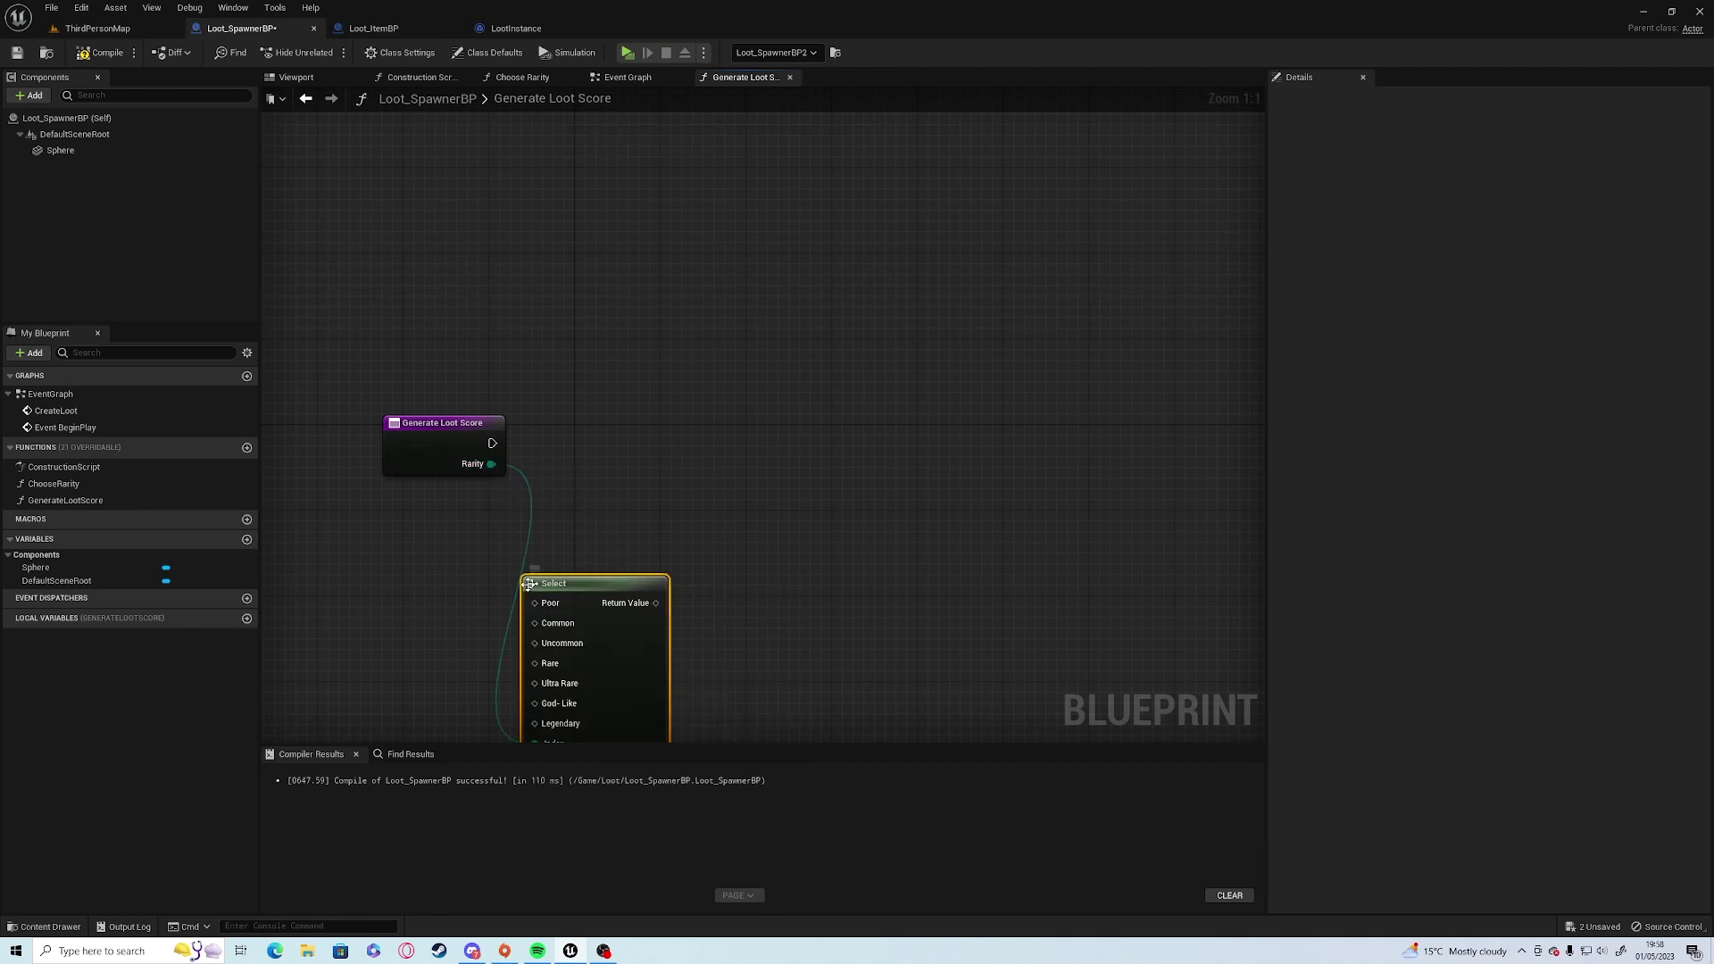
drag(640, 656, 624, 563)
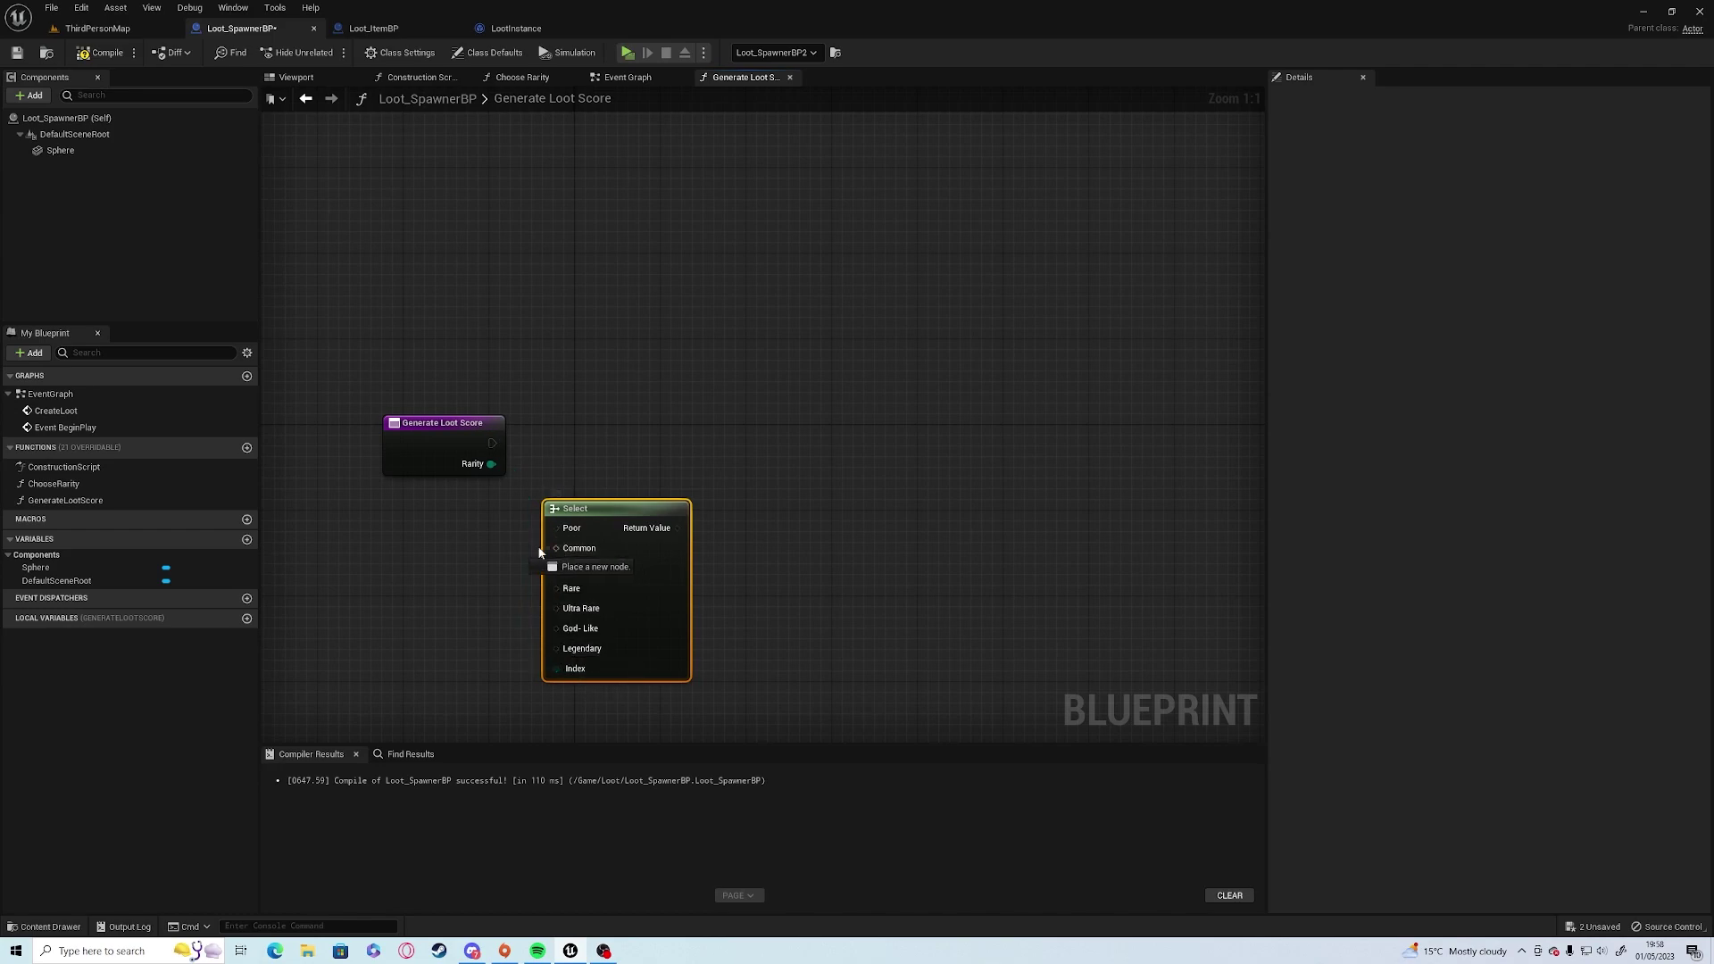
Experiment with a Make Literal Float on the Common option and an Uncommon value of 0.5, then delete the literal.
drag(556, 548, 487, 552)
text(make literal float)
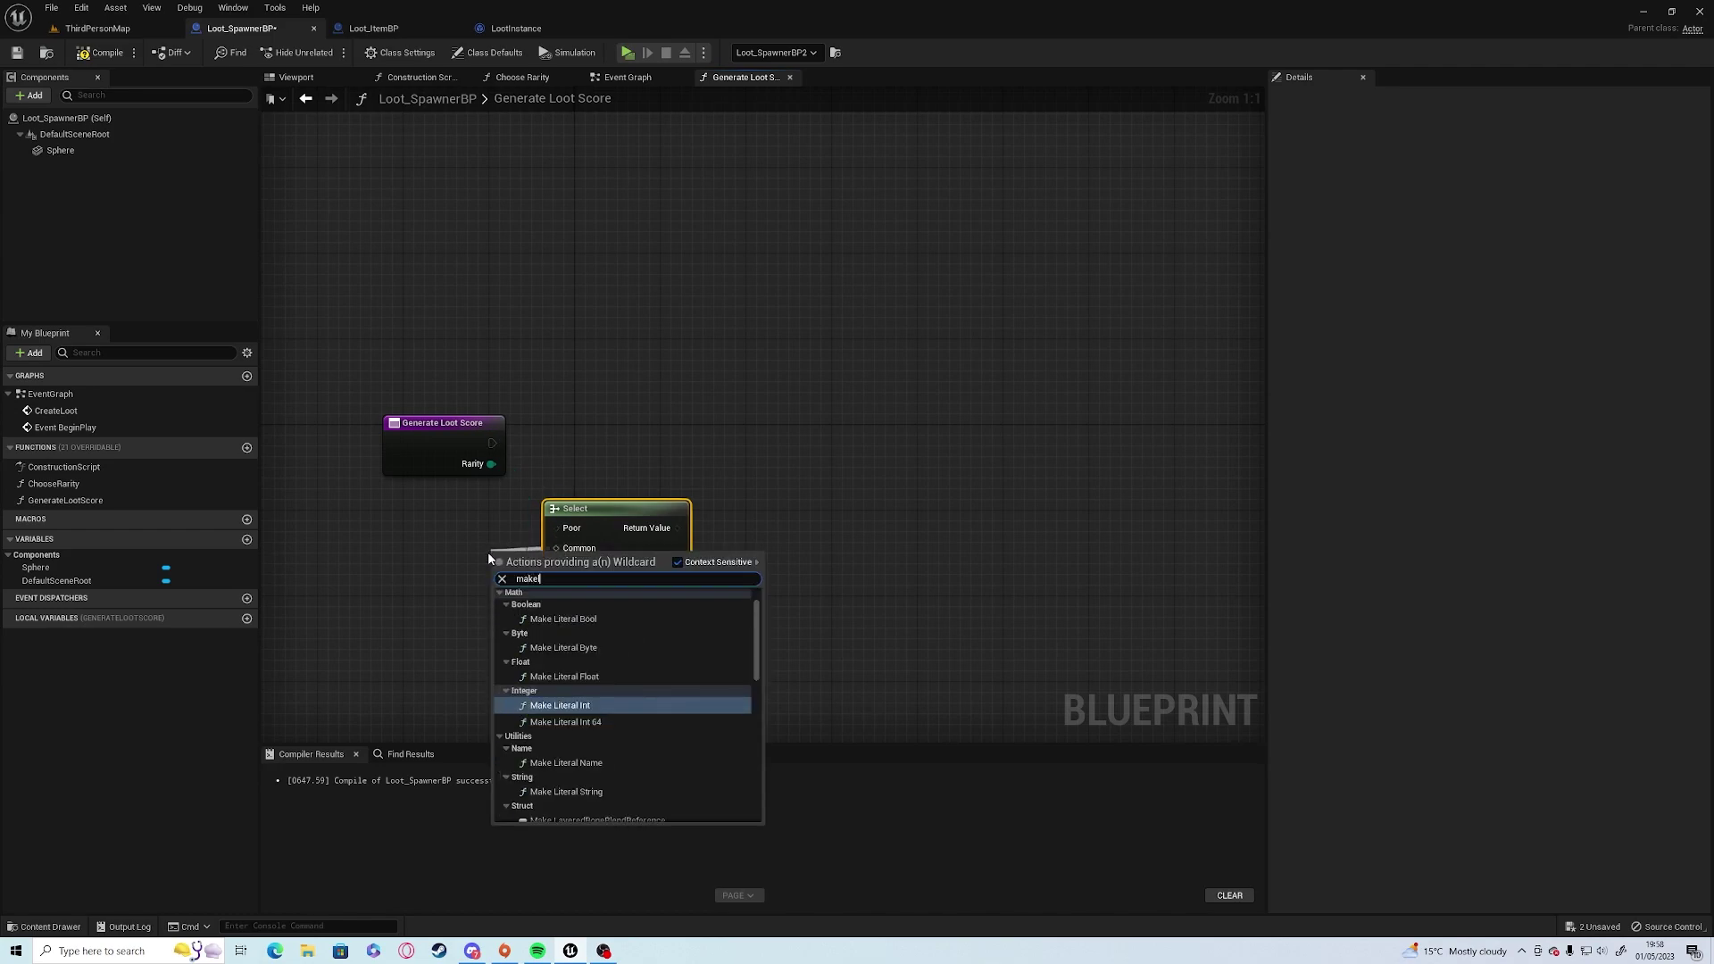
key(Return)
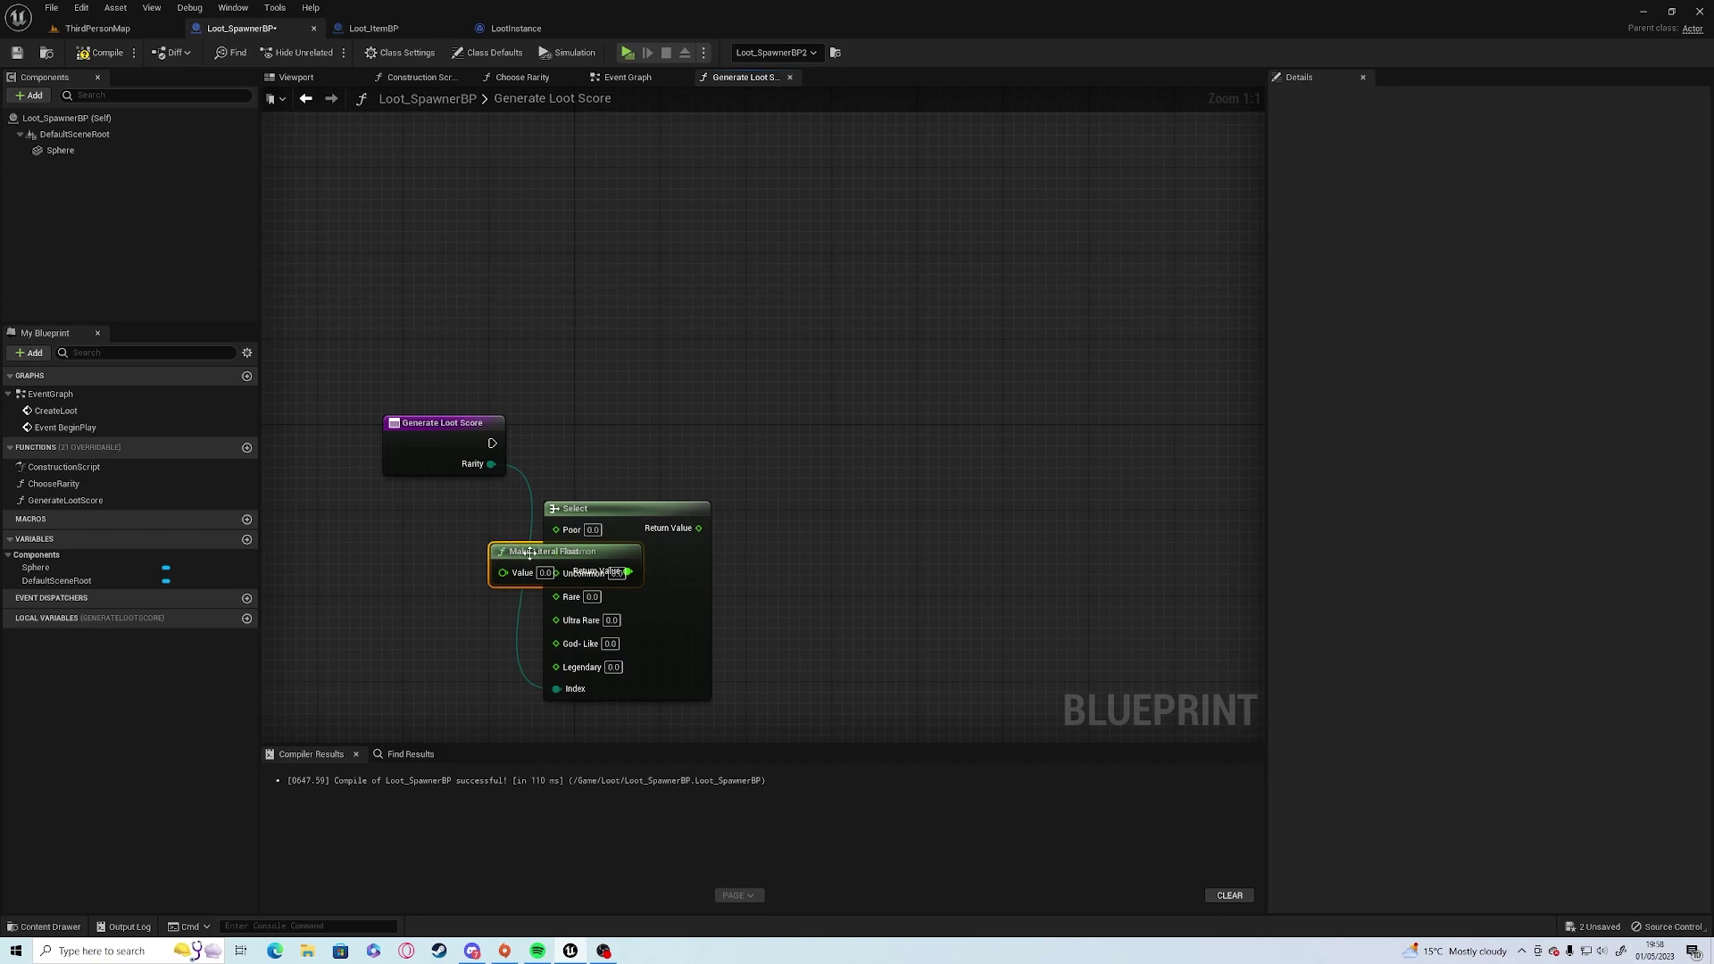
drag(490, 553, 351, 521)
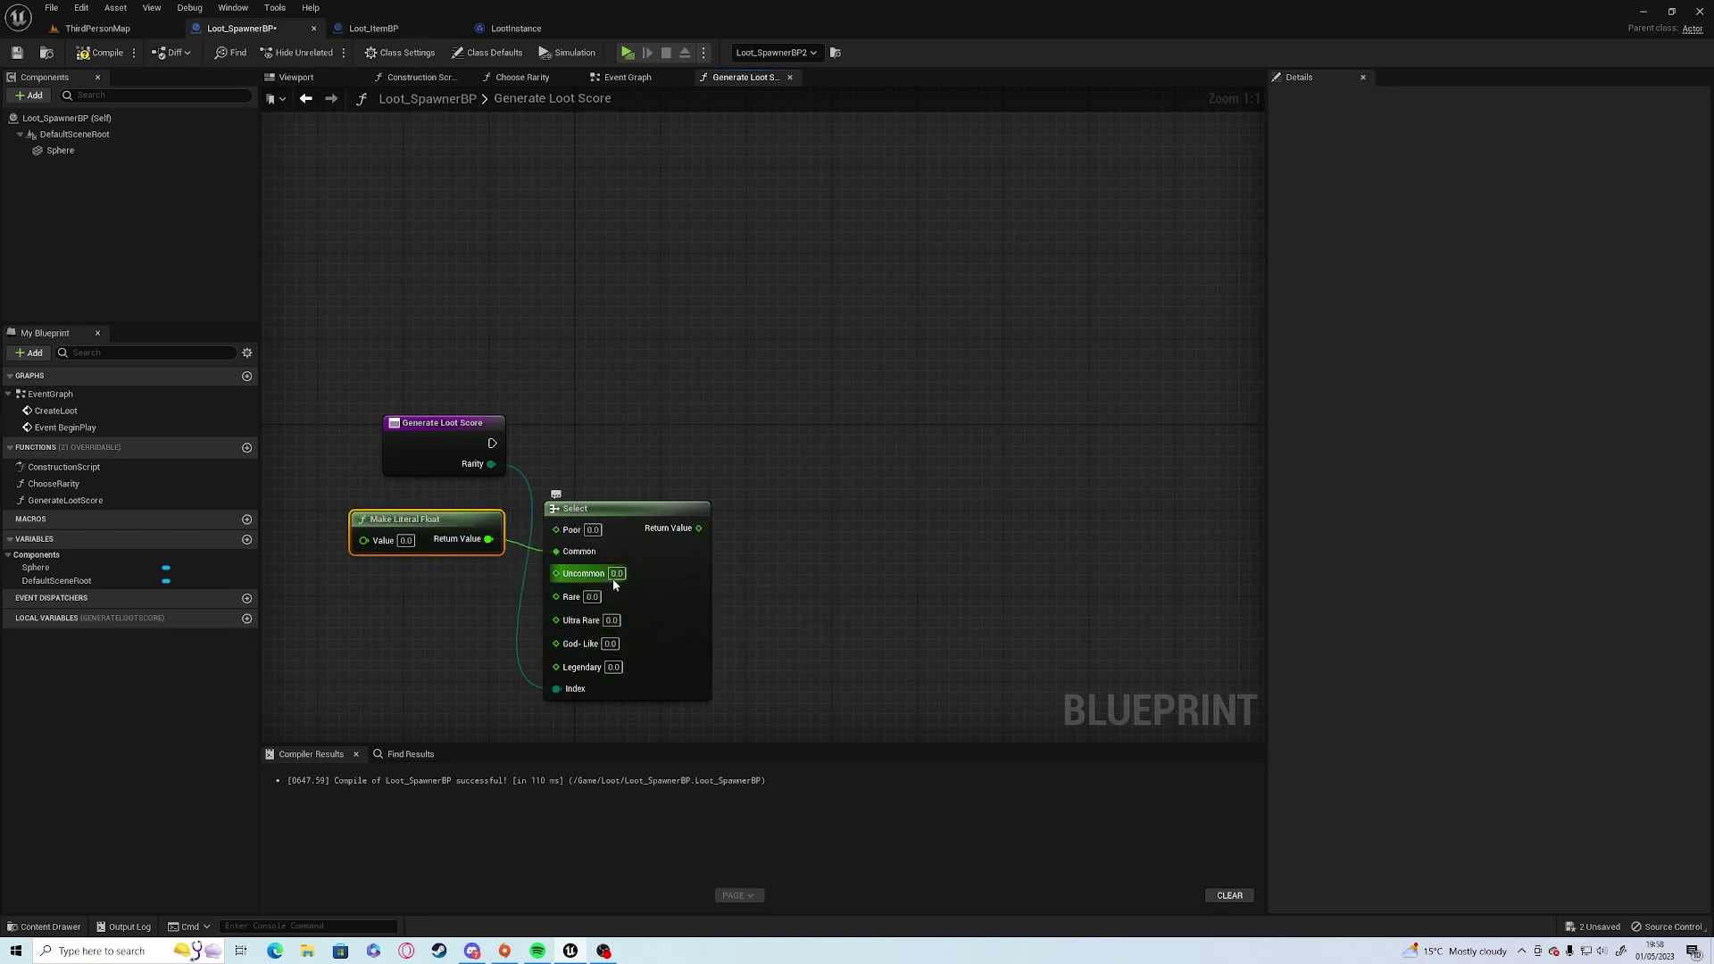
click(615, 575)
text(0.5)
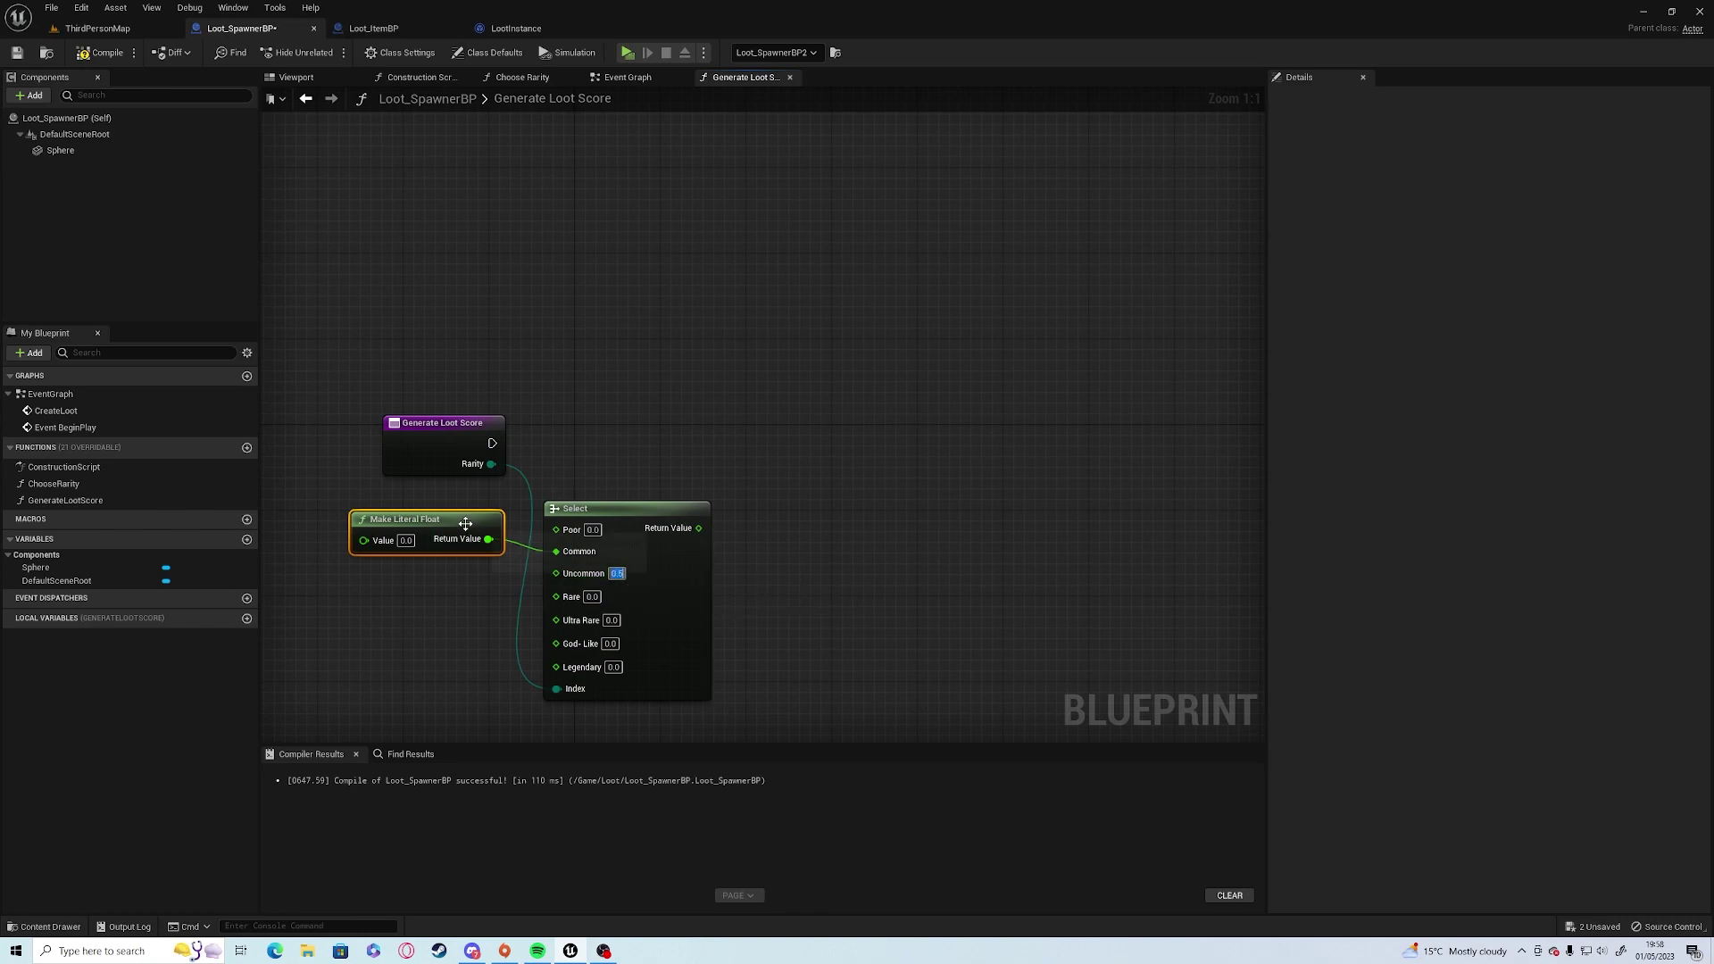
click(470, 586)
click(460, 540)
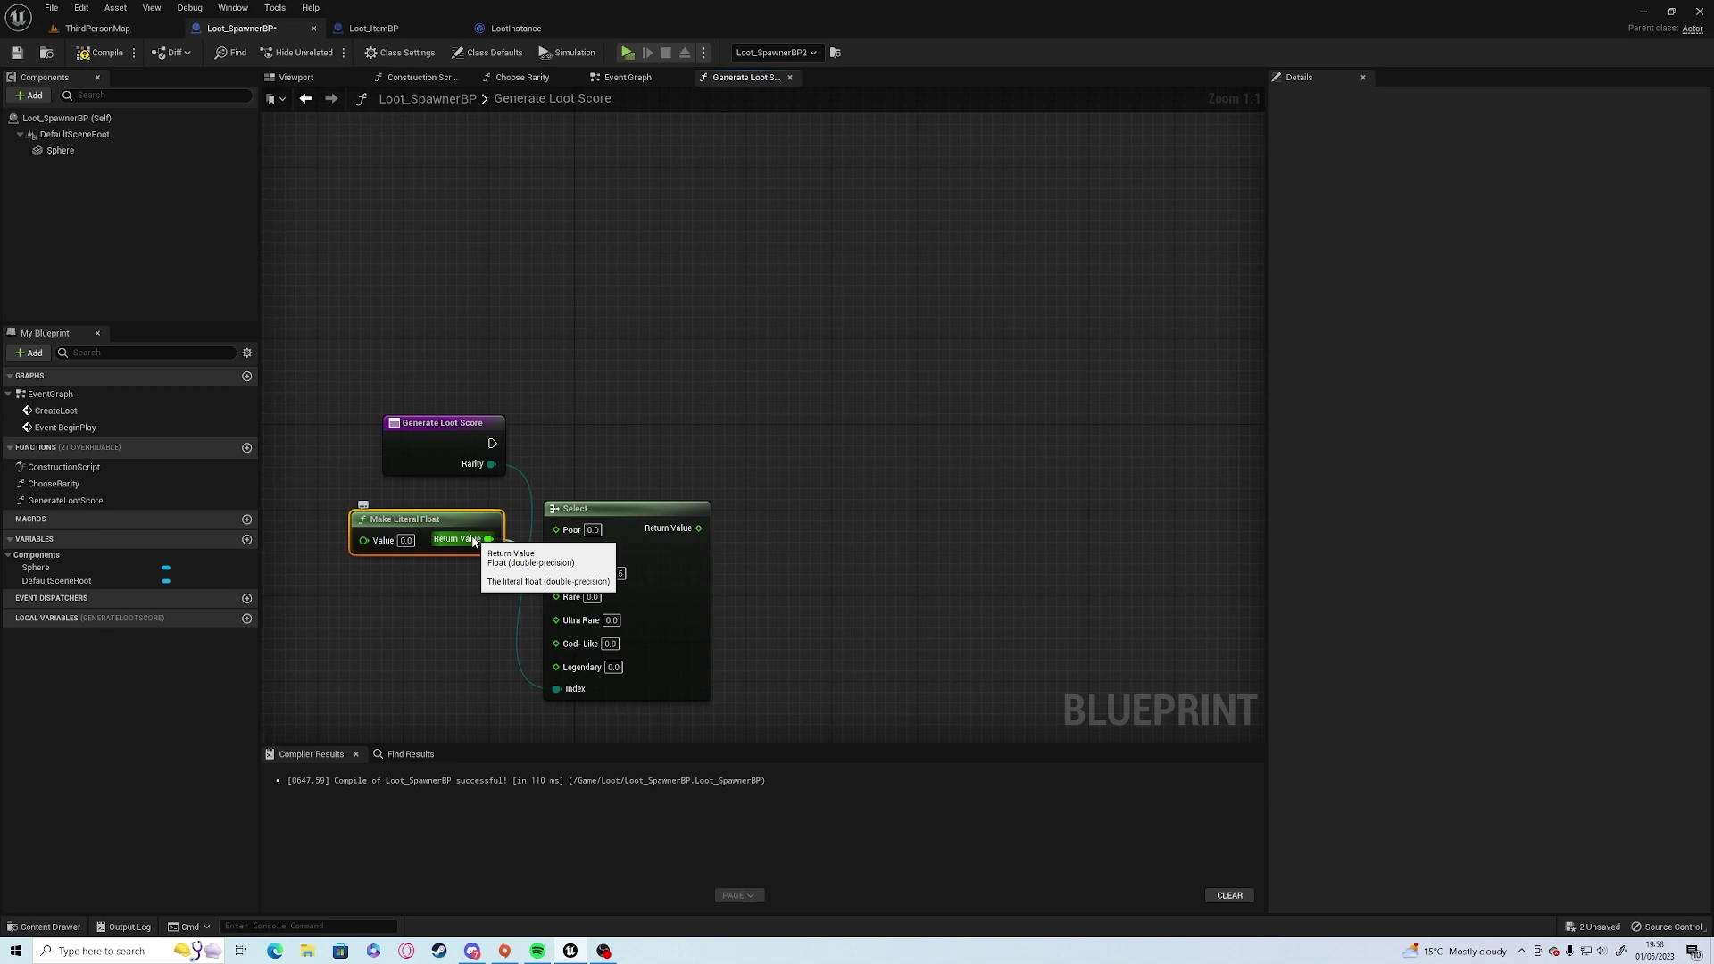
key(Delete)
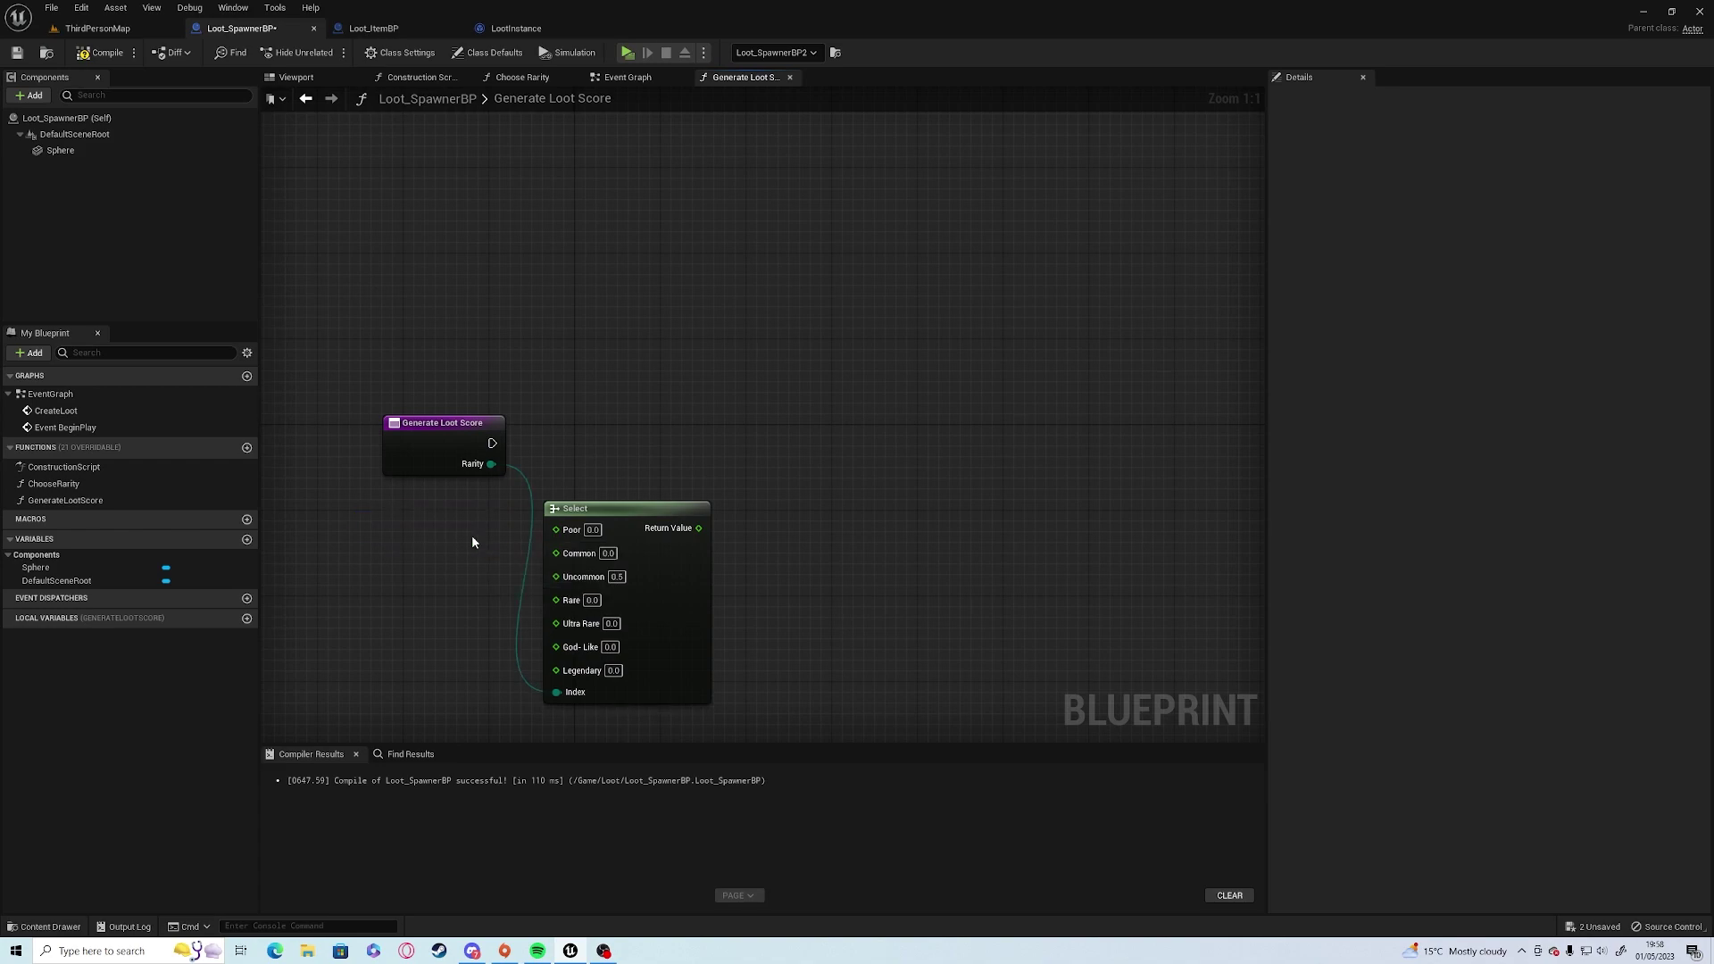
Fill the Select options with per-rarity values from 0.0 up to God-Like 2.0 and Legendary 3.0.
click(607, 553)
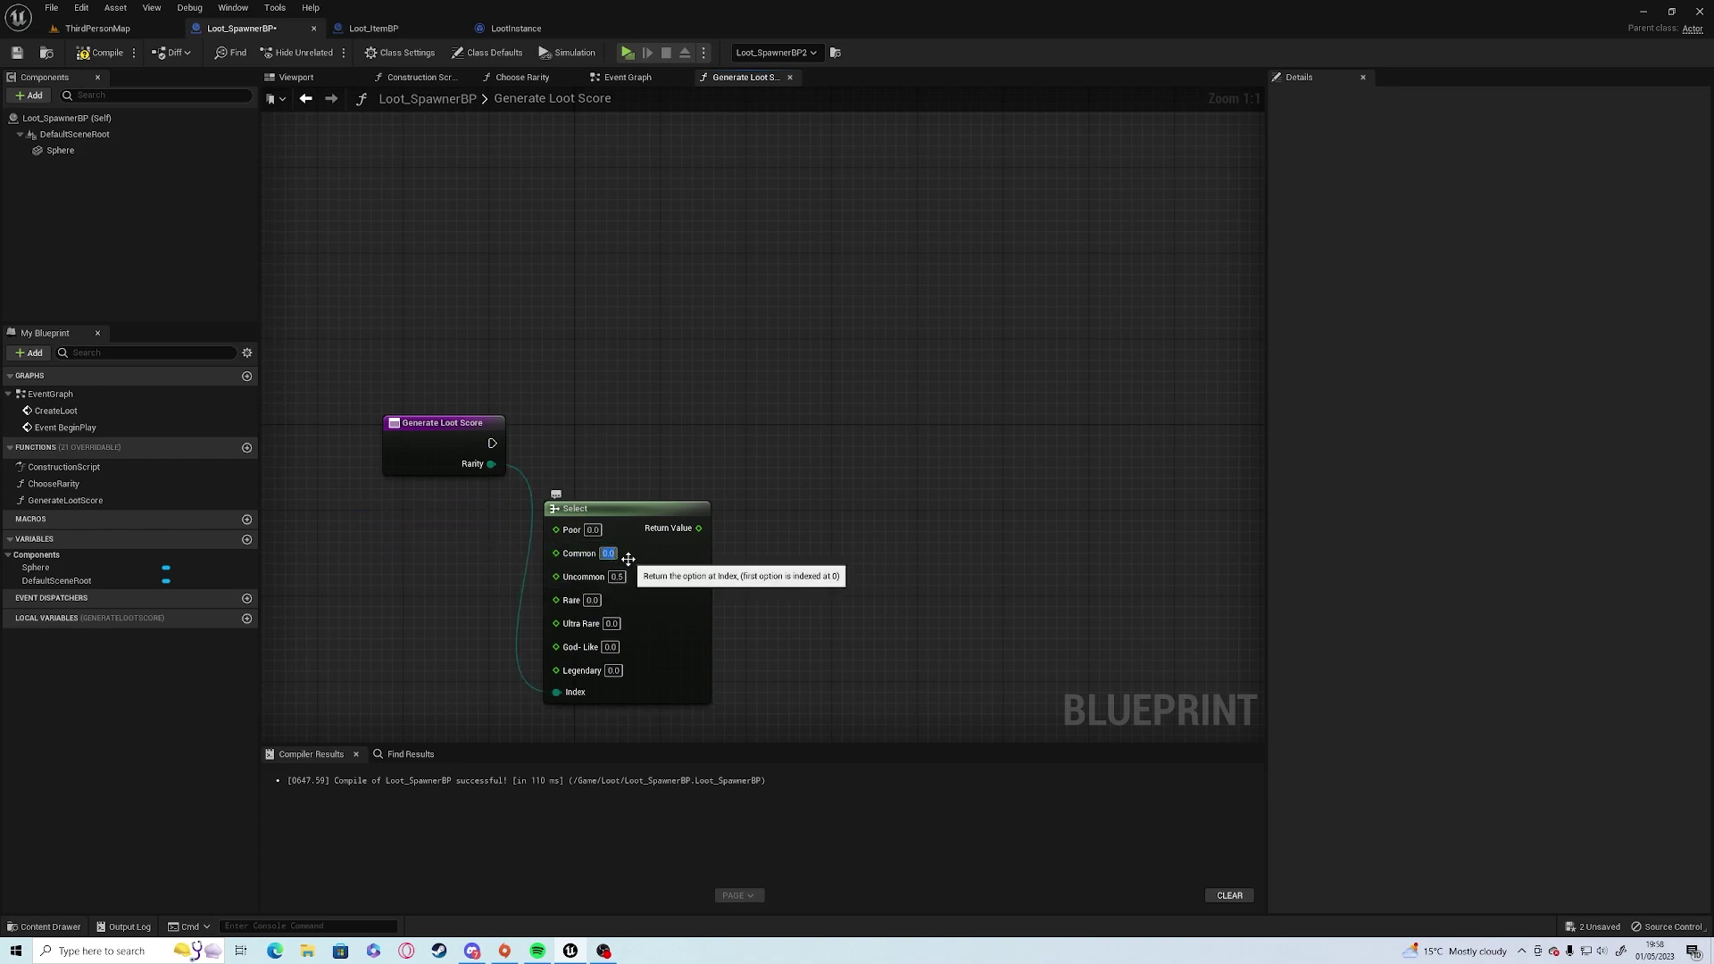
text(0)
key(Tab)
text(1)
key(Tab)
text(1.5)
key(Tab)
text(1)
key(Tab)
text(2)
key(Return)
click(597, 603)
key(Tab)
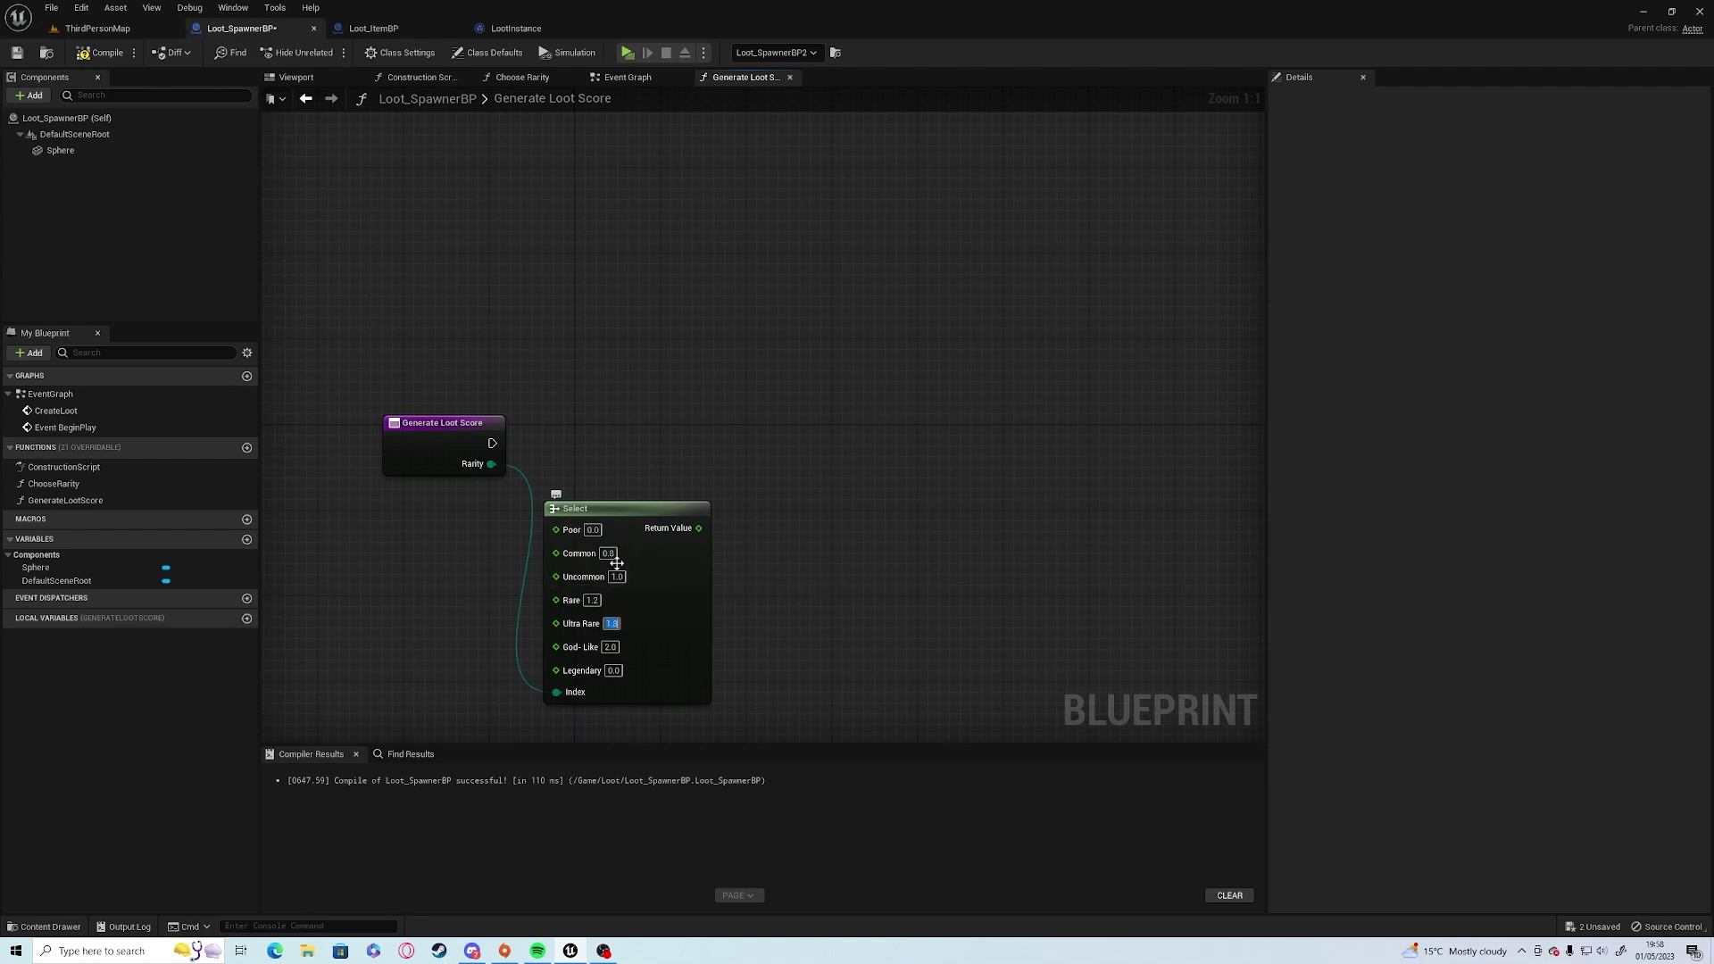
key(Tab)
key(Tab)
key(Return)
Promote the Select result to a local variable LootScoreMultiplier set at function start, then compile and save.
right_click(699, 529)
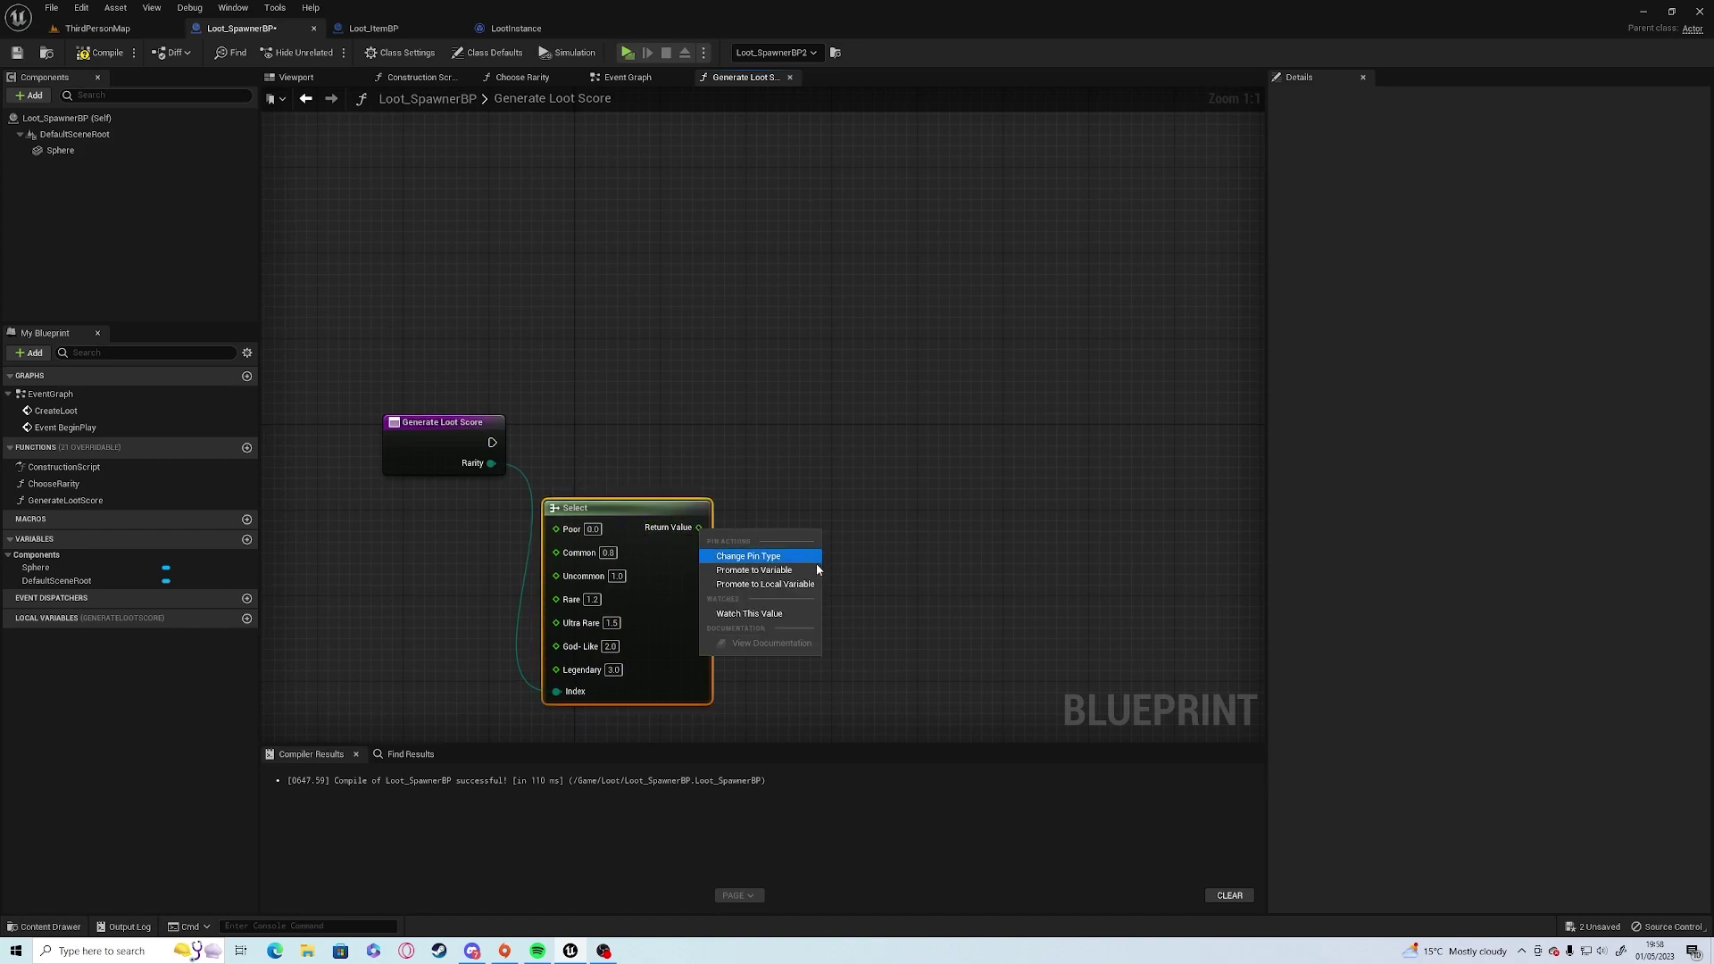
click(769, 585)
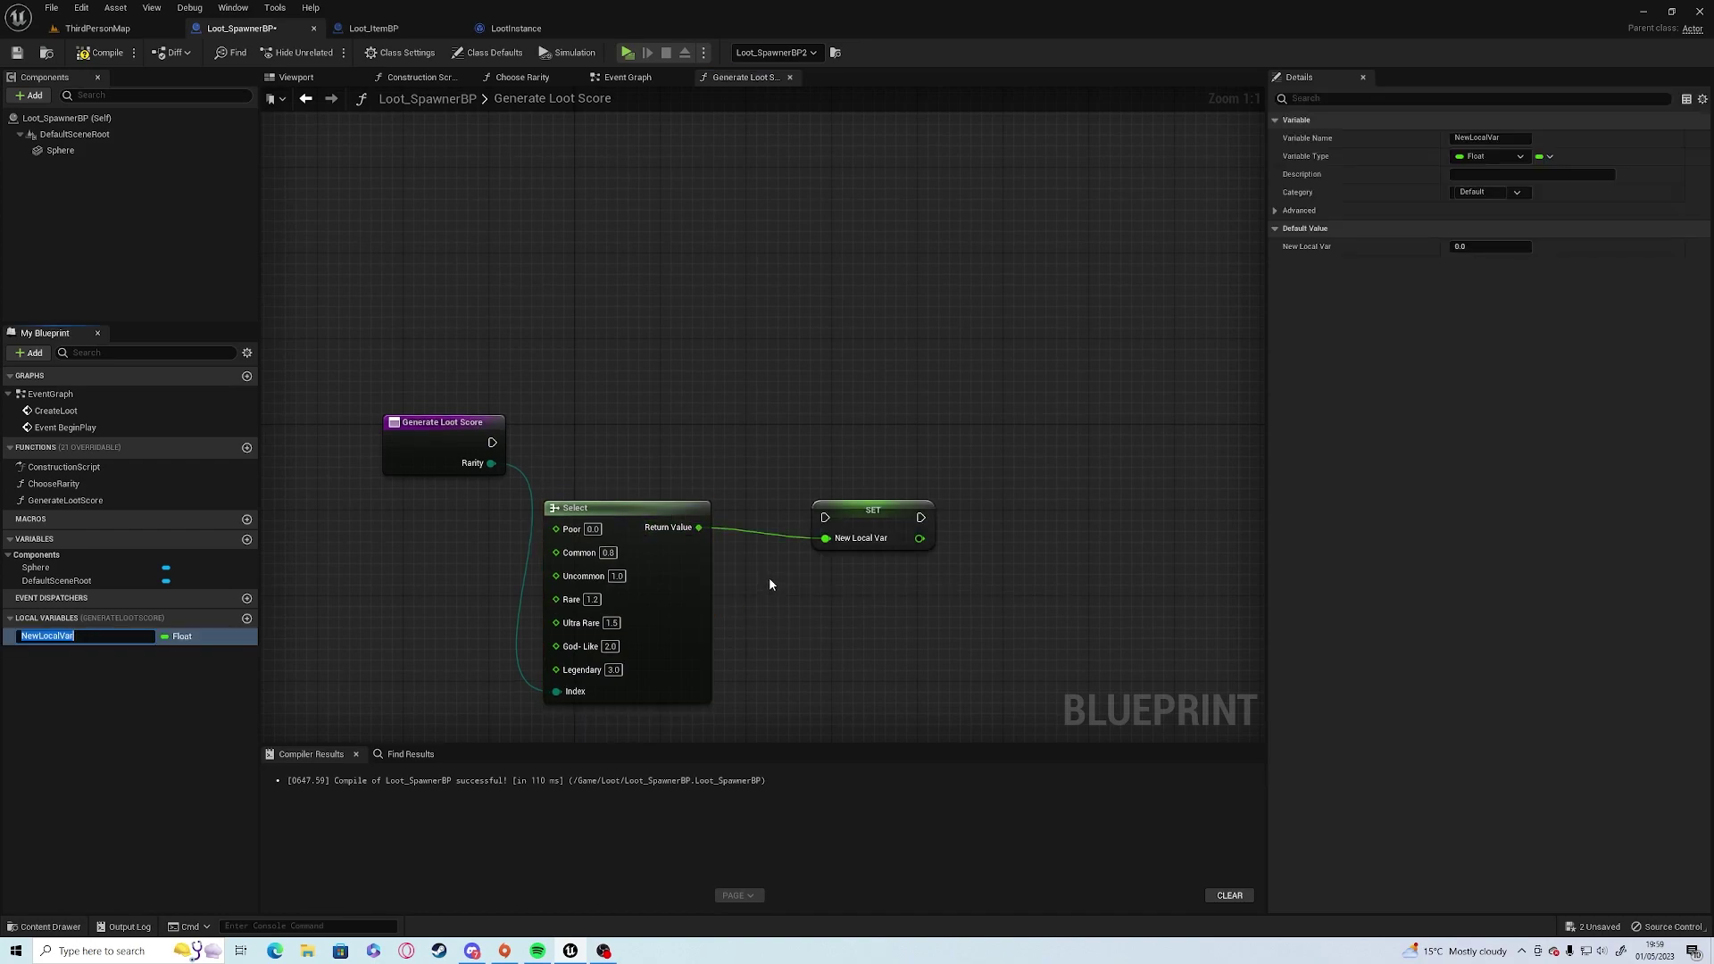
text(LootScoreMultiplier)
key(Return)
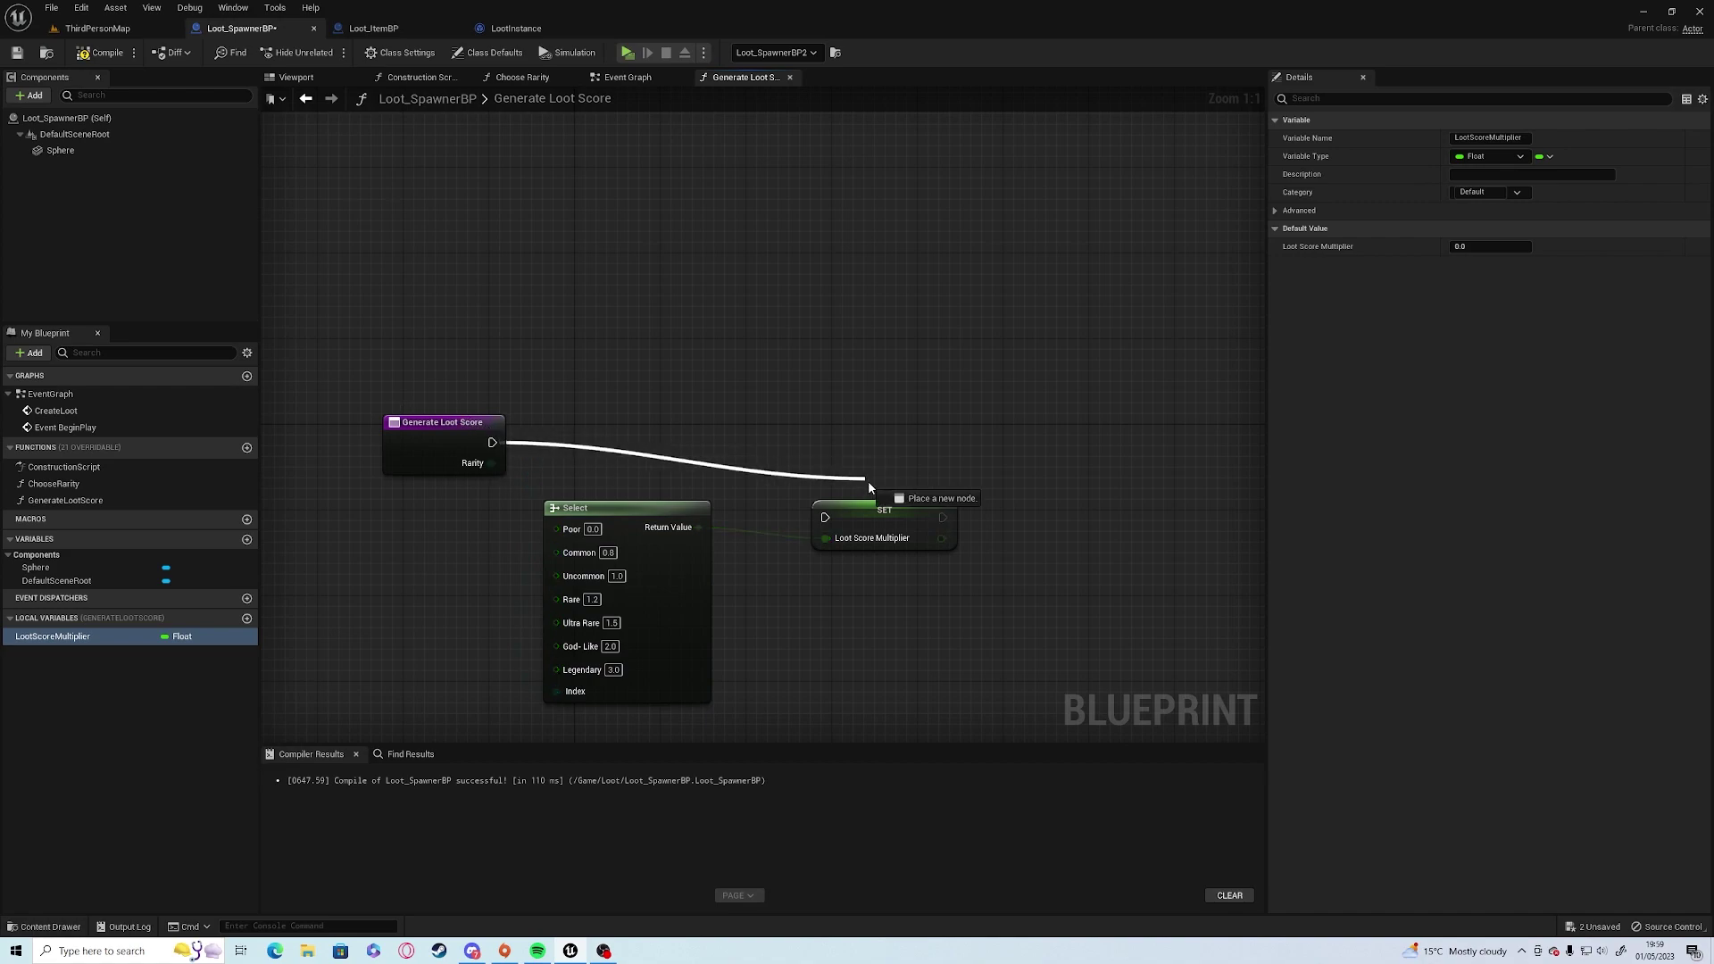
mouse_move(492, 442)
mouse_down()
mouse_move(825, 517)
mouse_move(772, 469)
mouse_up()
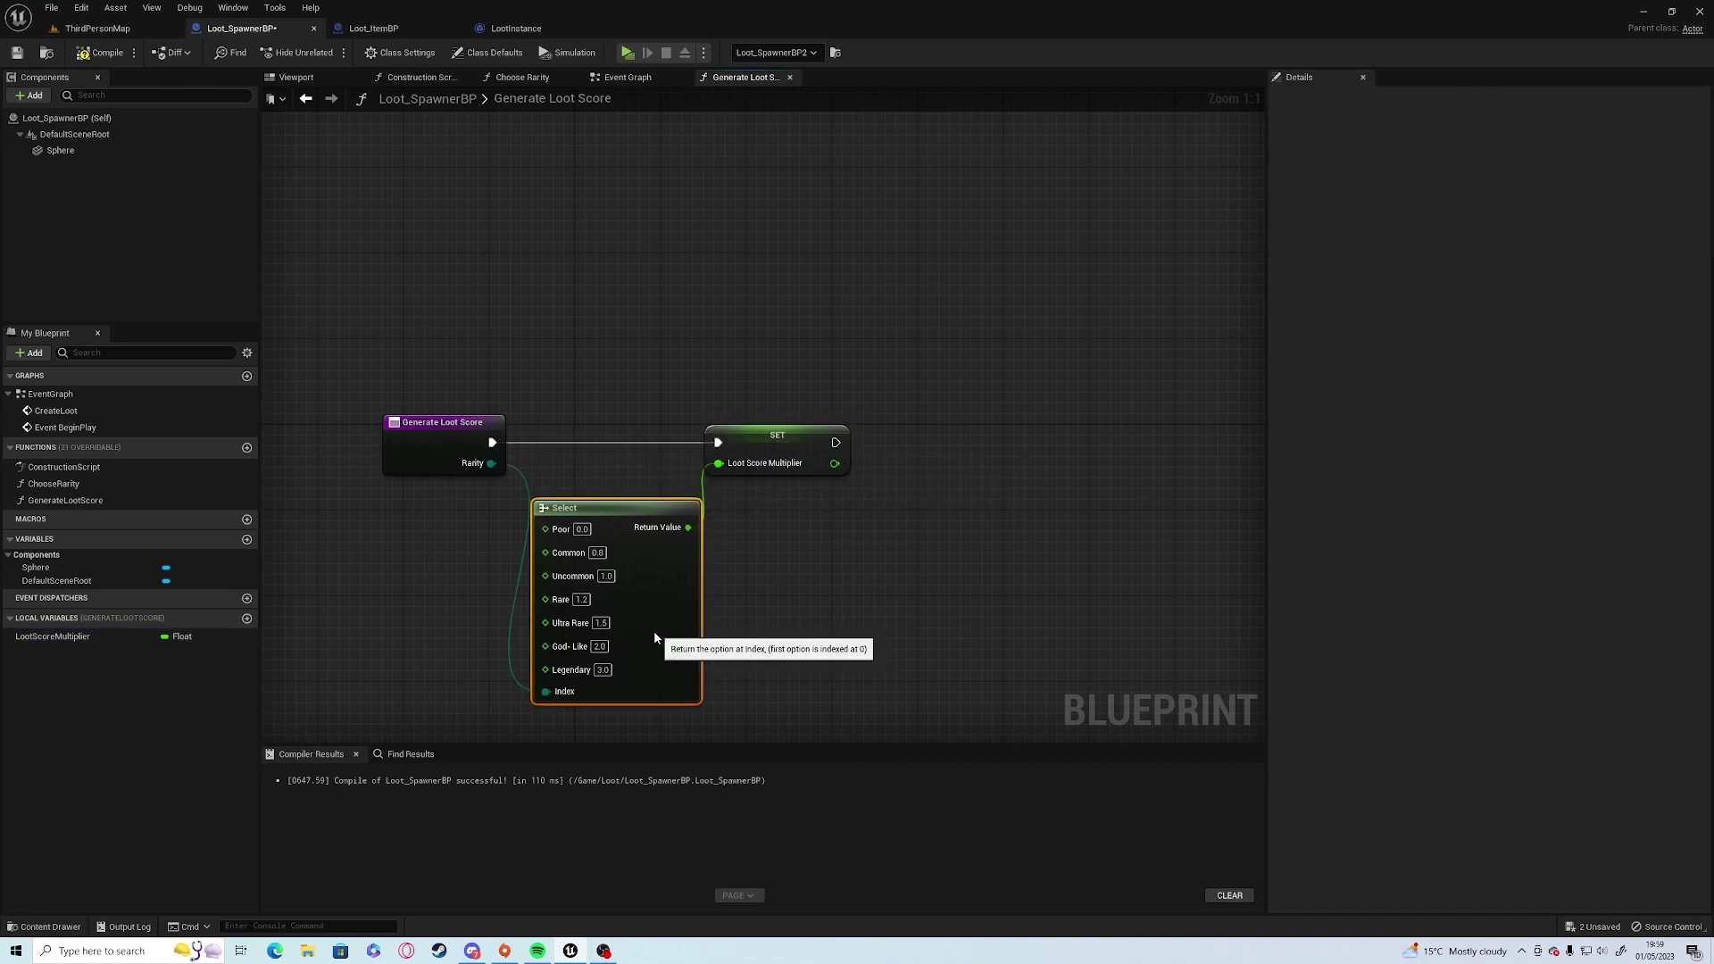
drag(655, 630, 650, 628)
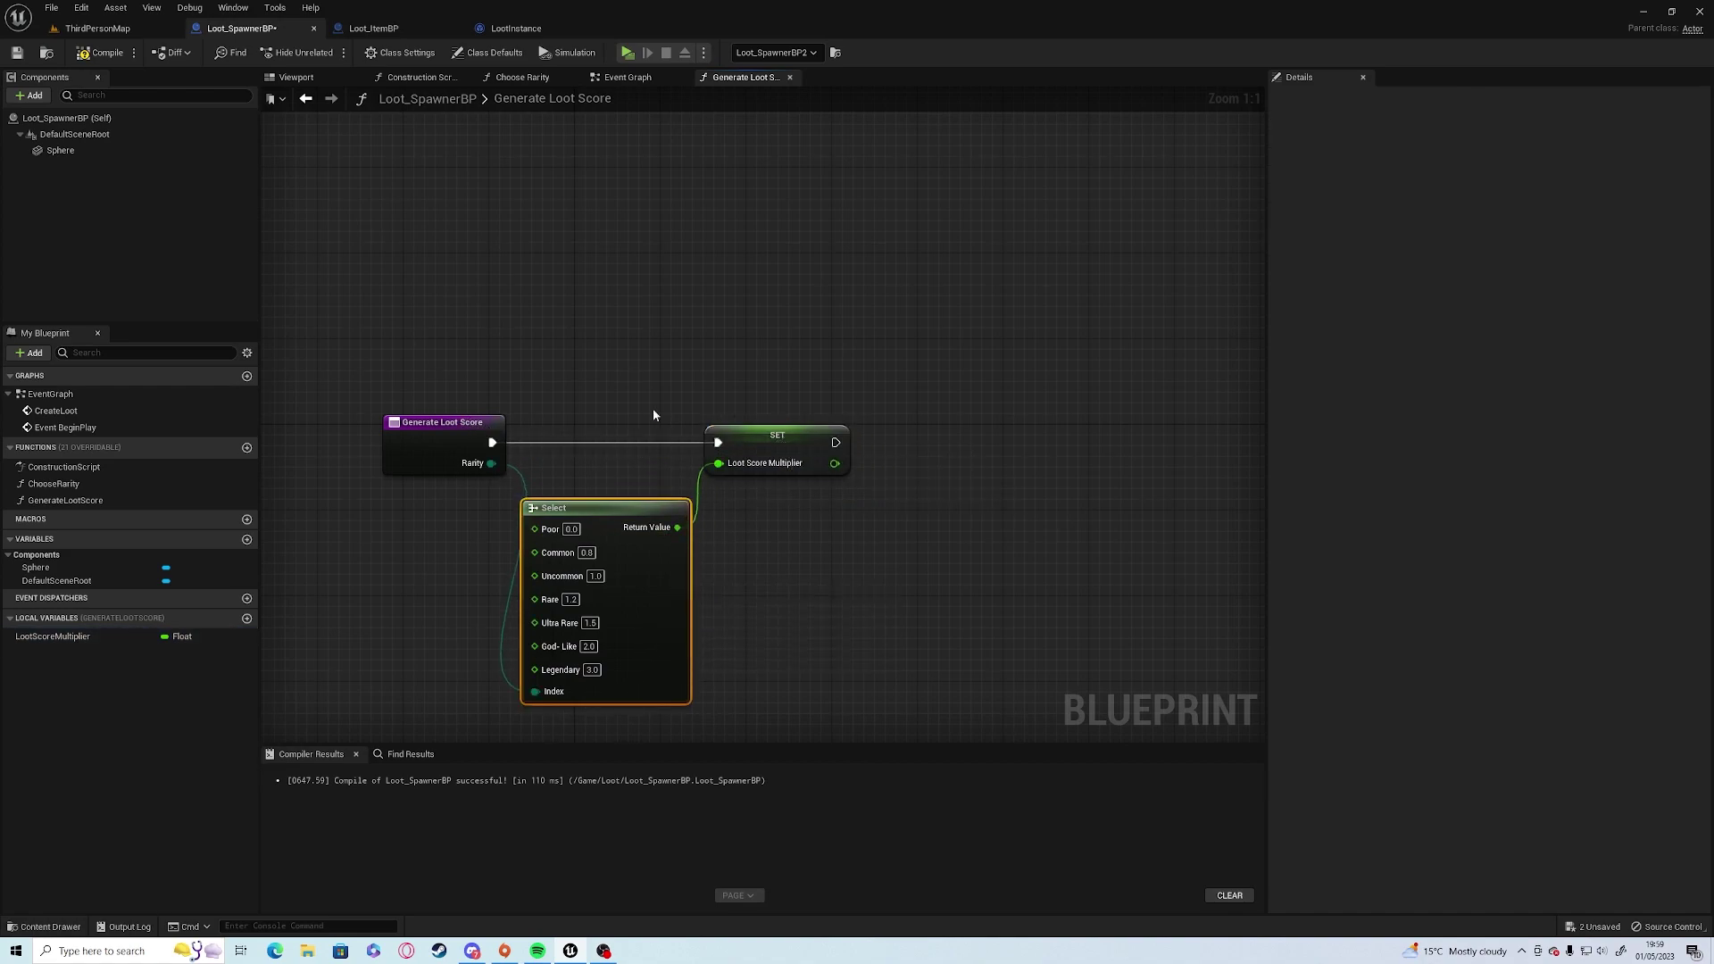
click(100, 57)
click(17, 54)
Add a Random Float in Range node with Min 50 and Max 200.
click(941, 439)
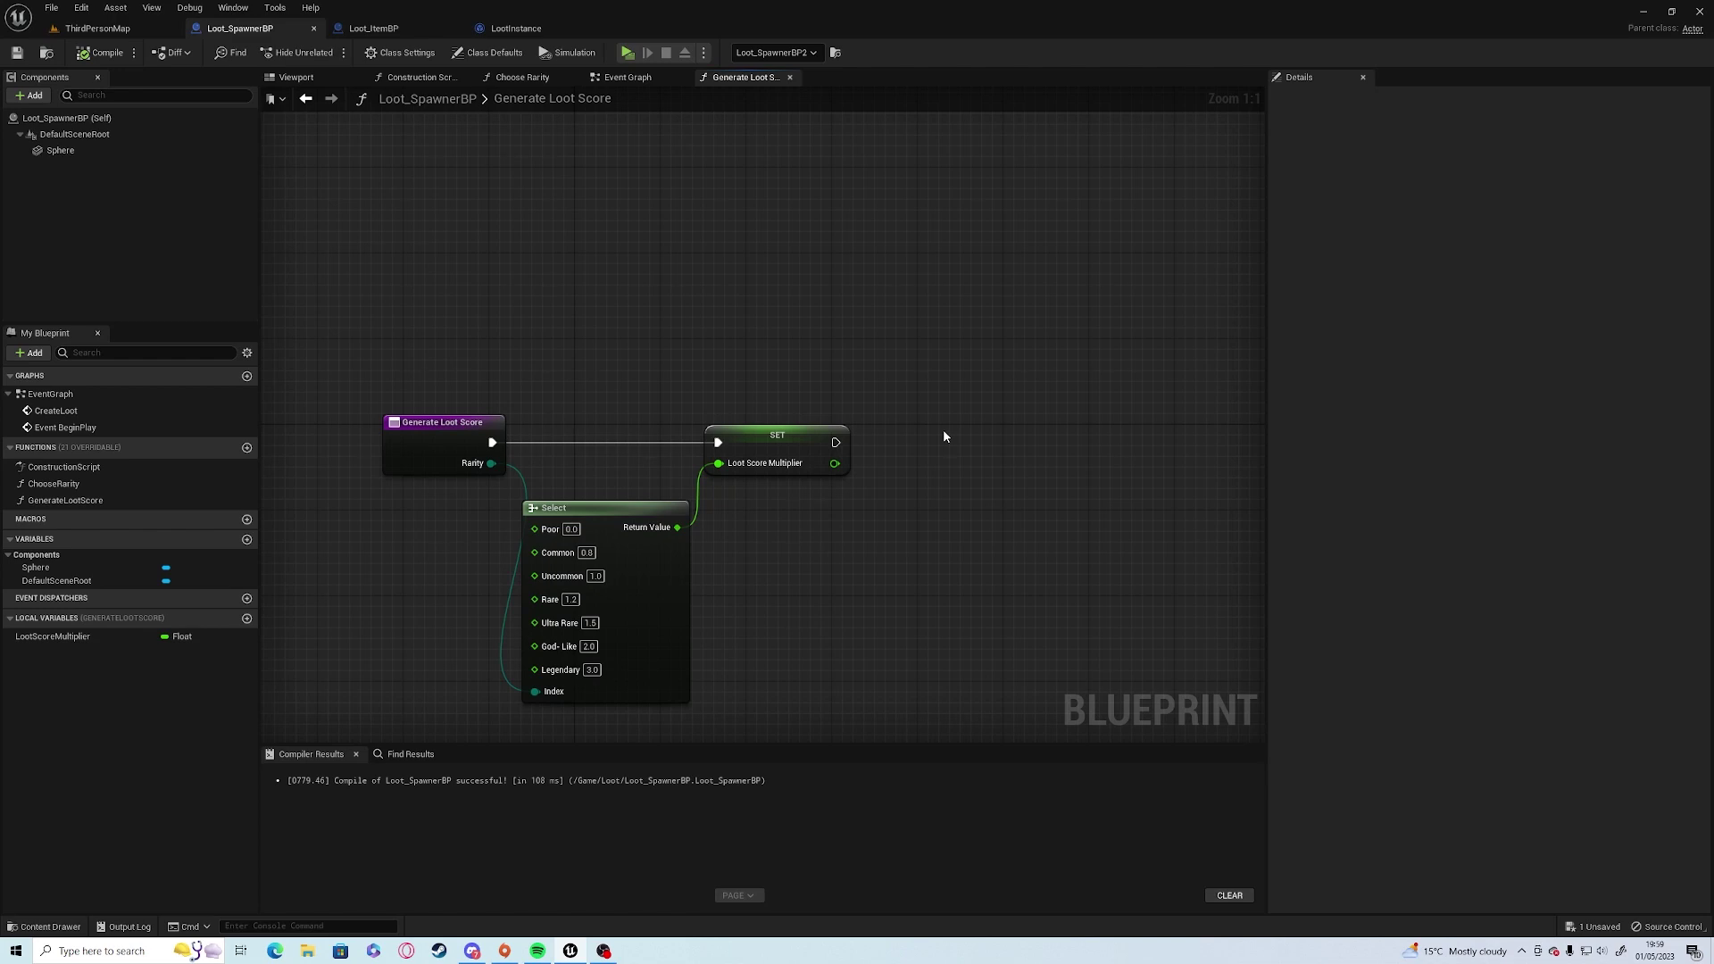
right_click(855, 578)
text(random)
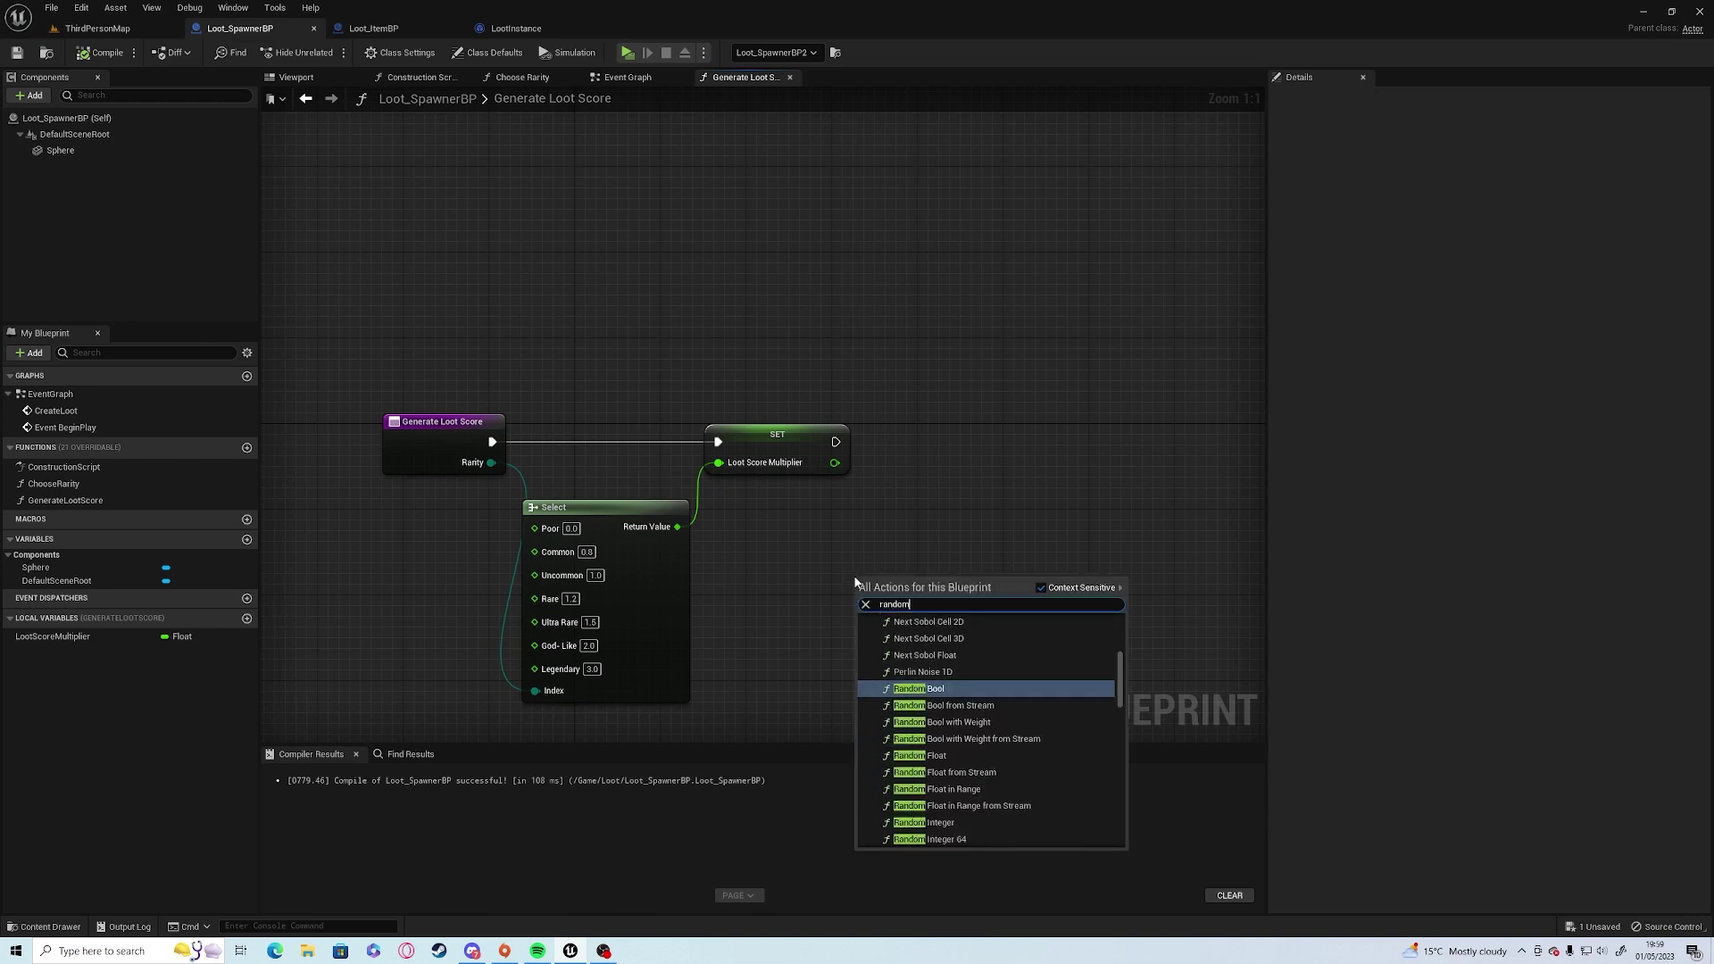
text(flo)
key(Down)
key(Down)
key(Return)
click(901, 604)
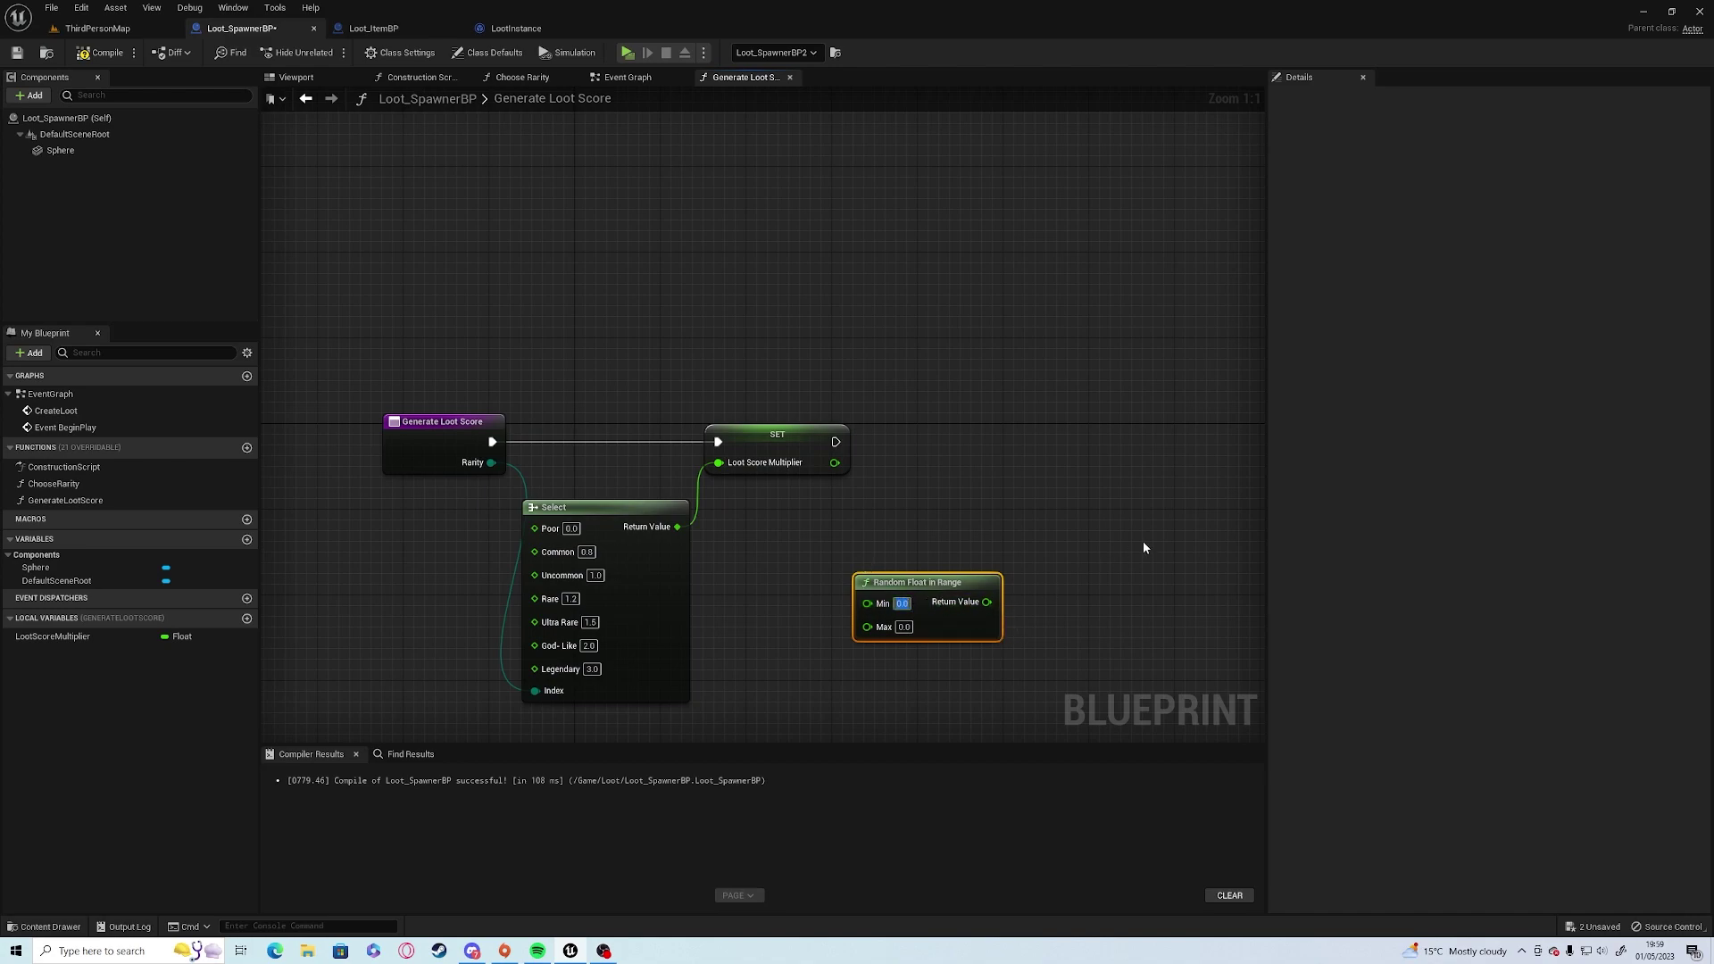
text(50)
key(Tab)
text(200)
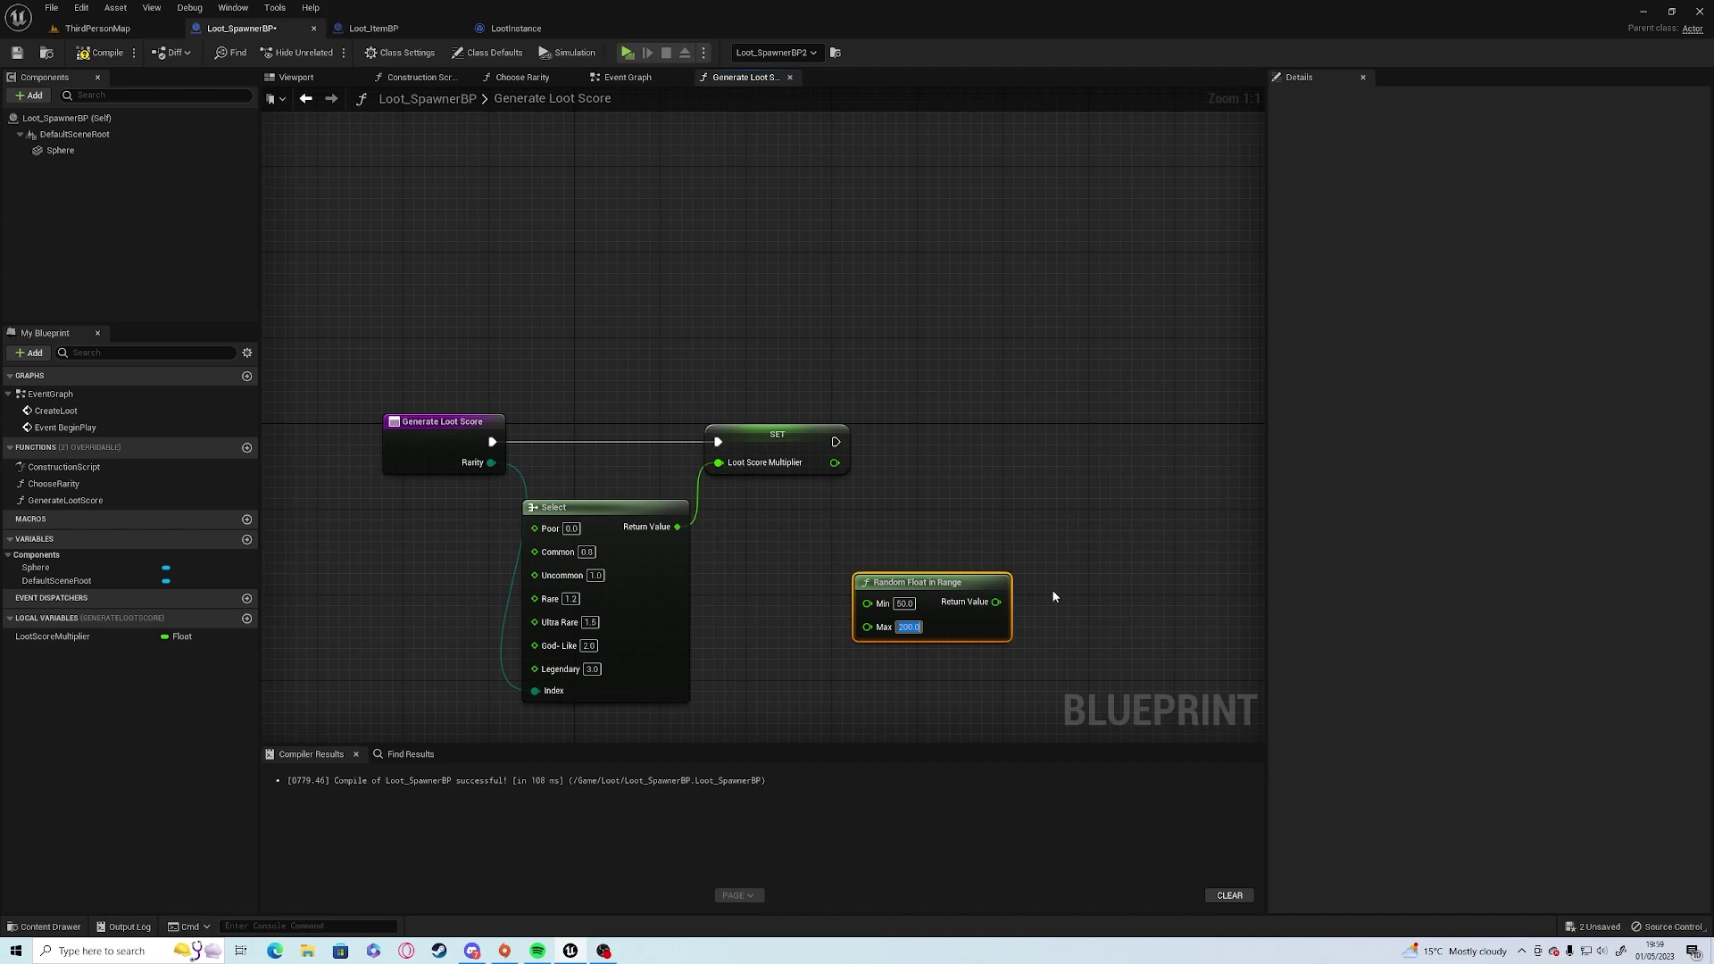
drag(969, 627, 883, 616)
click(1000, 534)
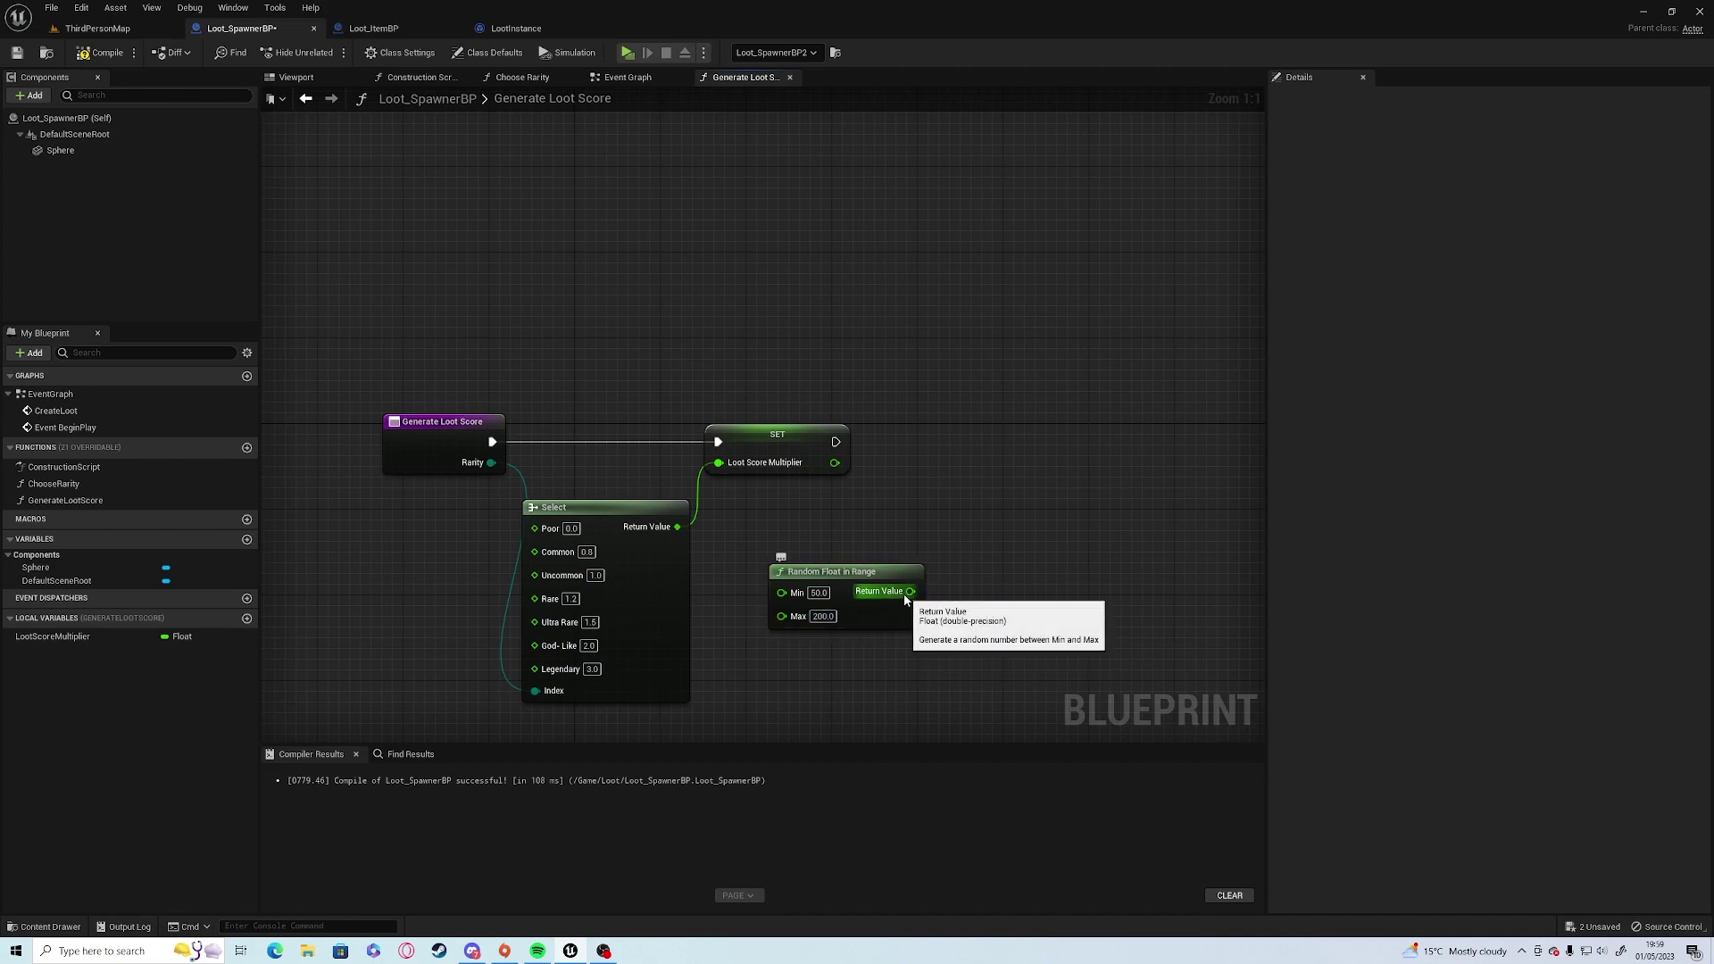
Promote the random result to a local variable named PreMultiplierScore.
right_click(909, 591)
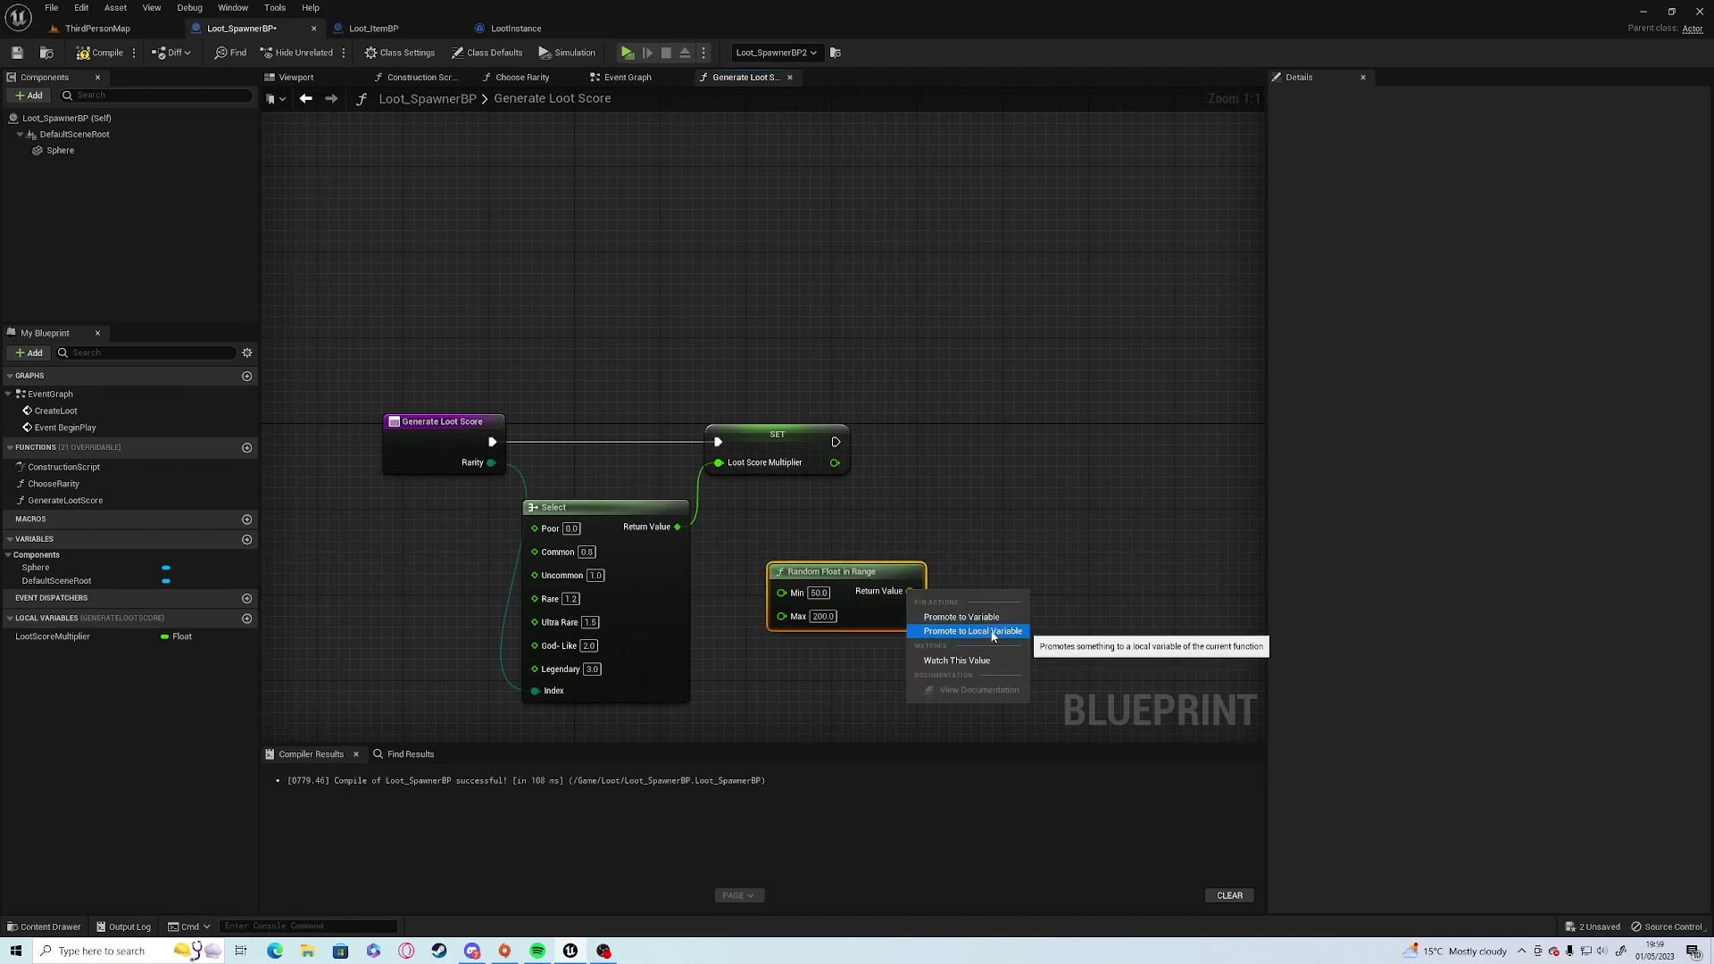
click(1059, 586)
drag(910, 591, 991, 568)
right_click(915, 601)
click(1012, 638)
text(PreMultiplie)
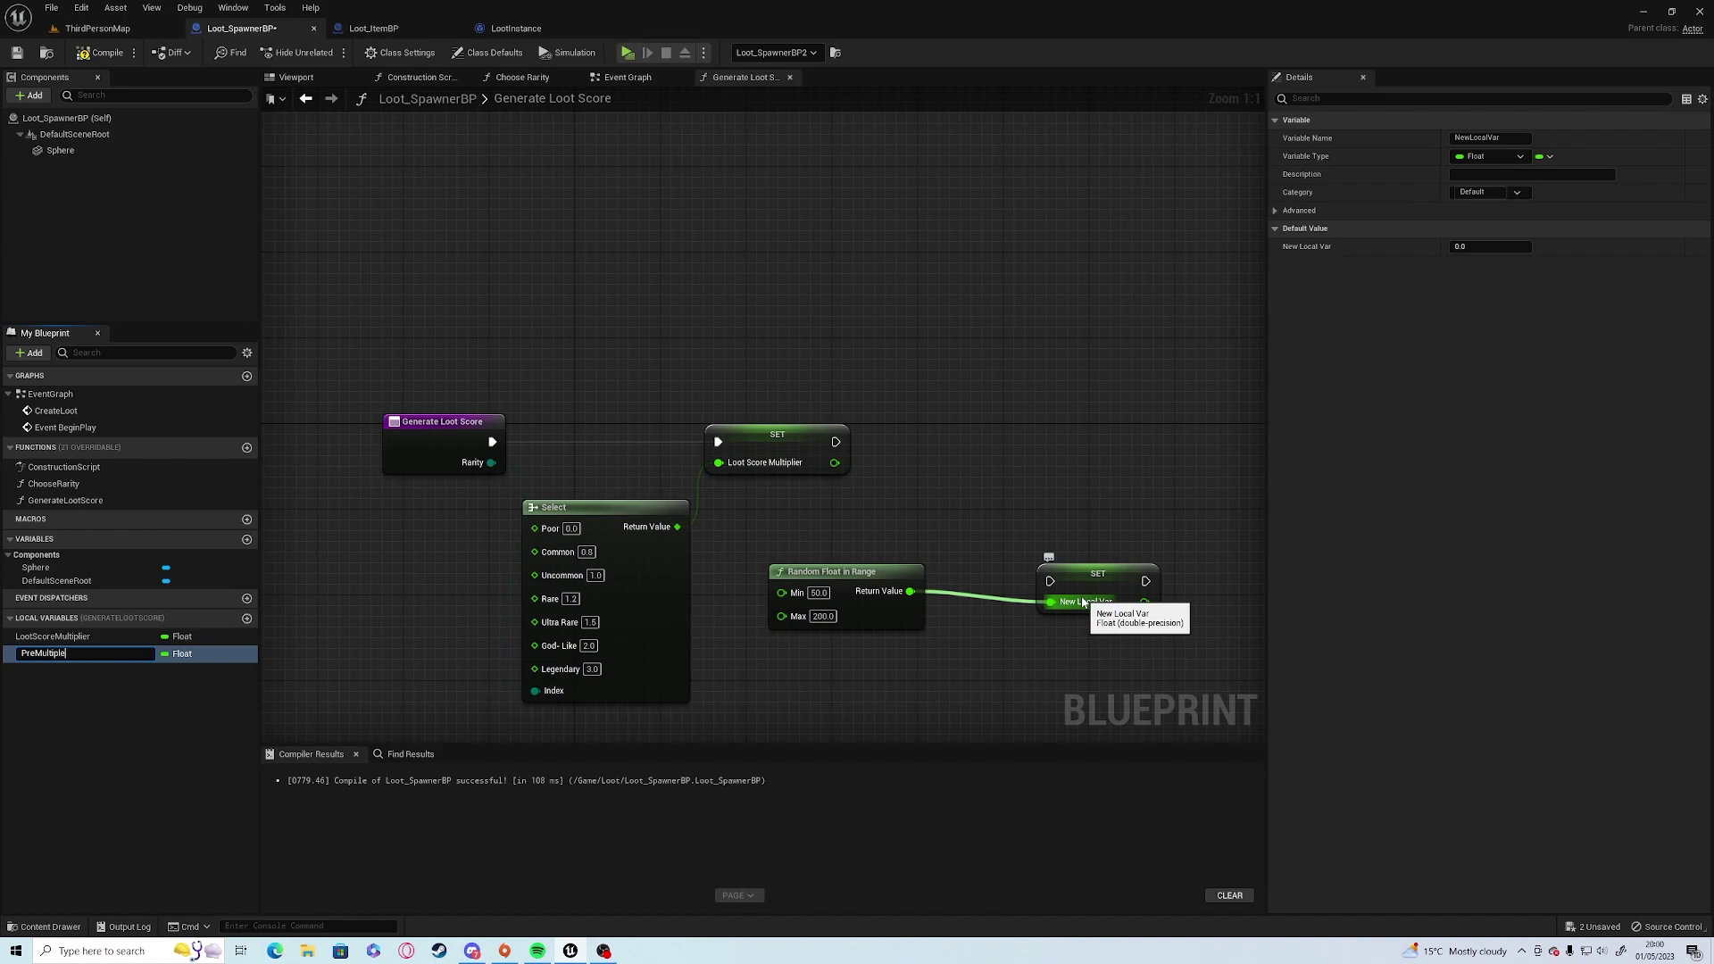
text(re)
key(Return)
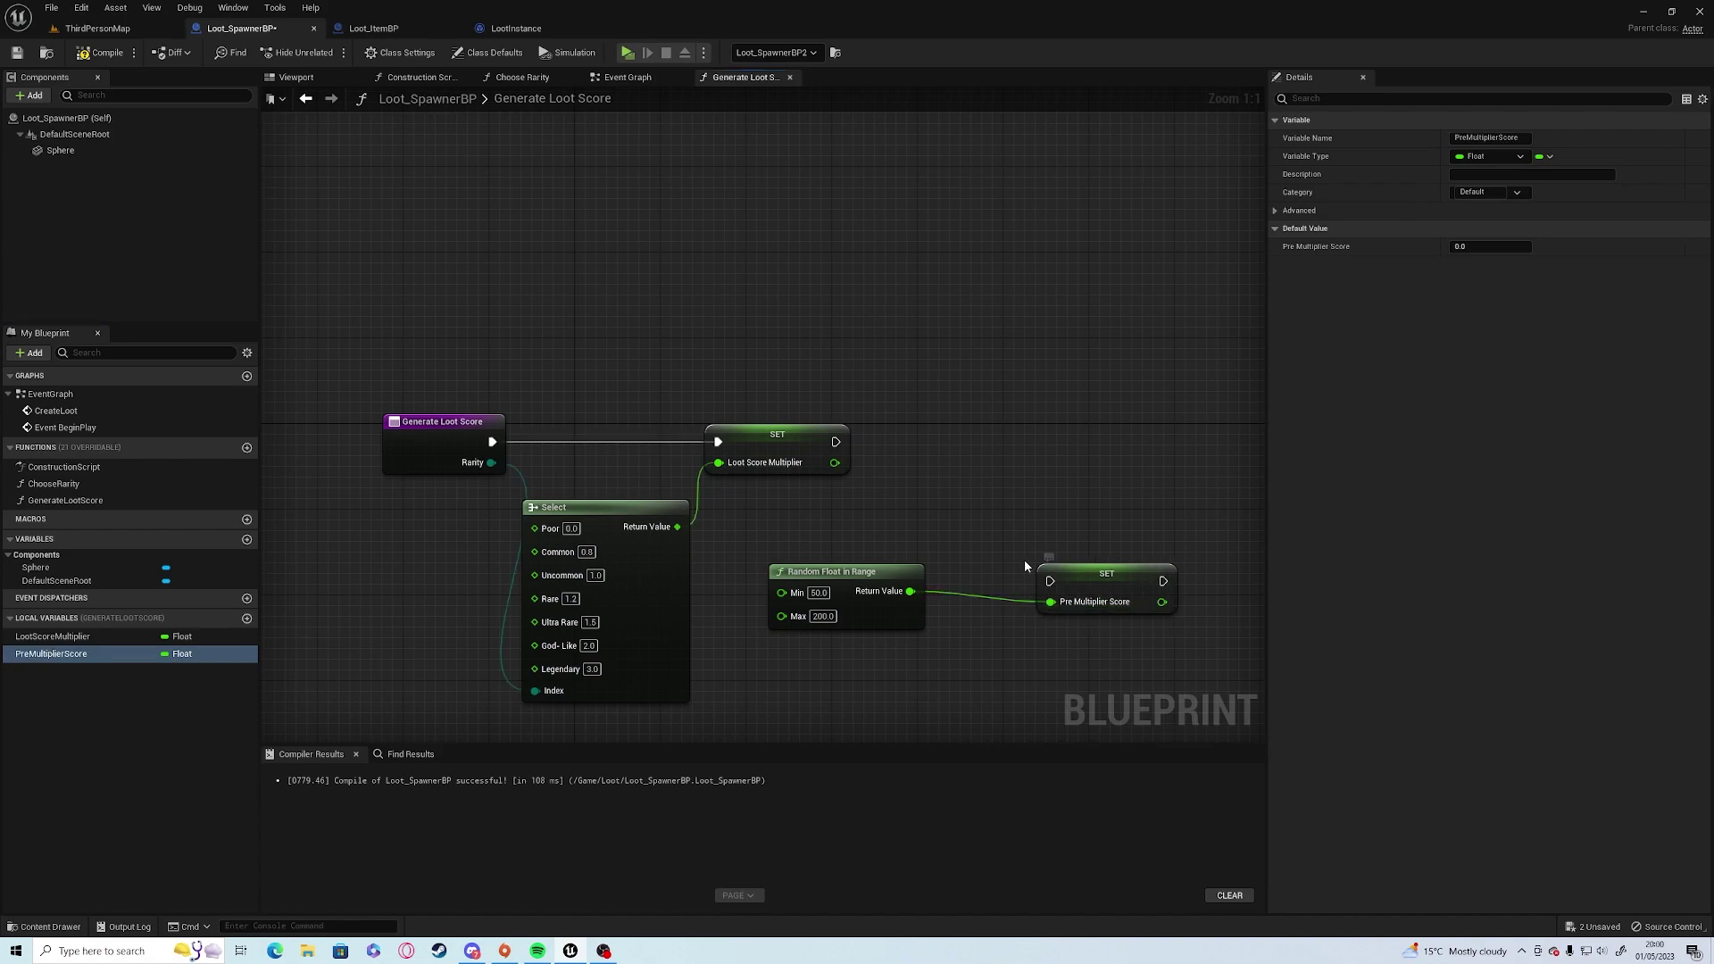
Chain the setters and multiply PreMultiplierScore by LootScoreMultiplier, feeding the product into a Round node.
drag(1048, 581, 836, 442)
drag(1106, 574, 979, 434)
right_drag(1118, 552, 683, 520)
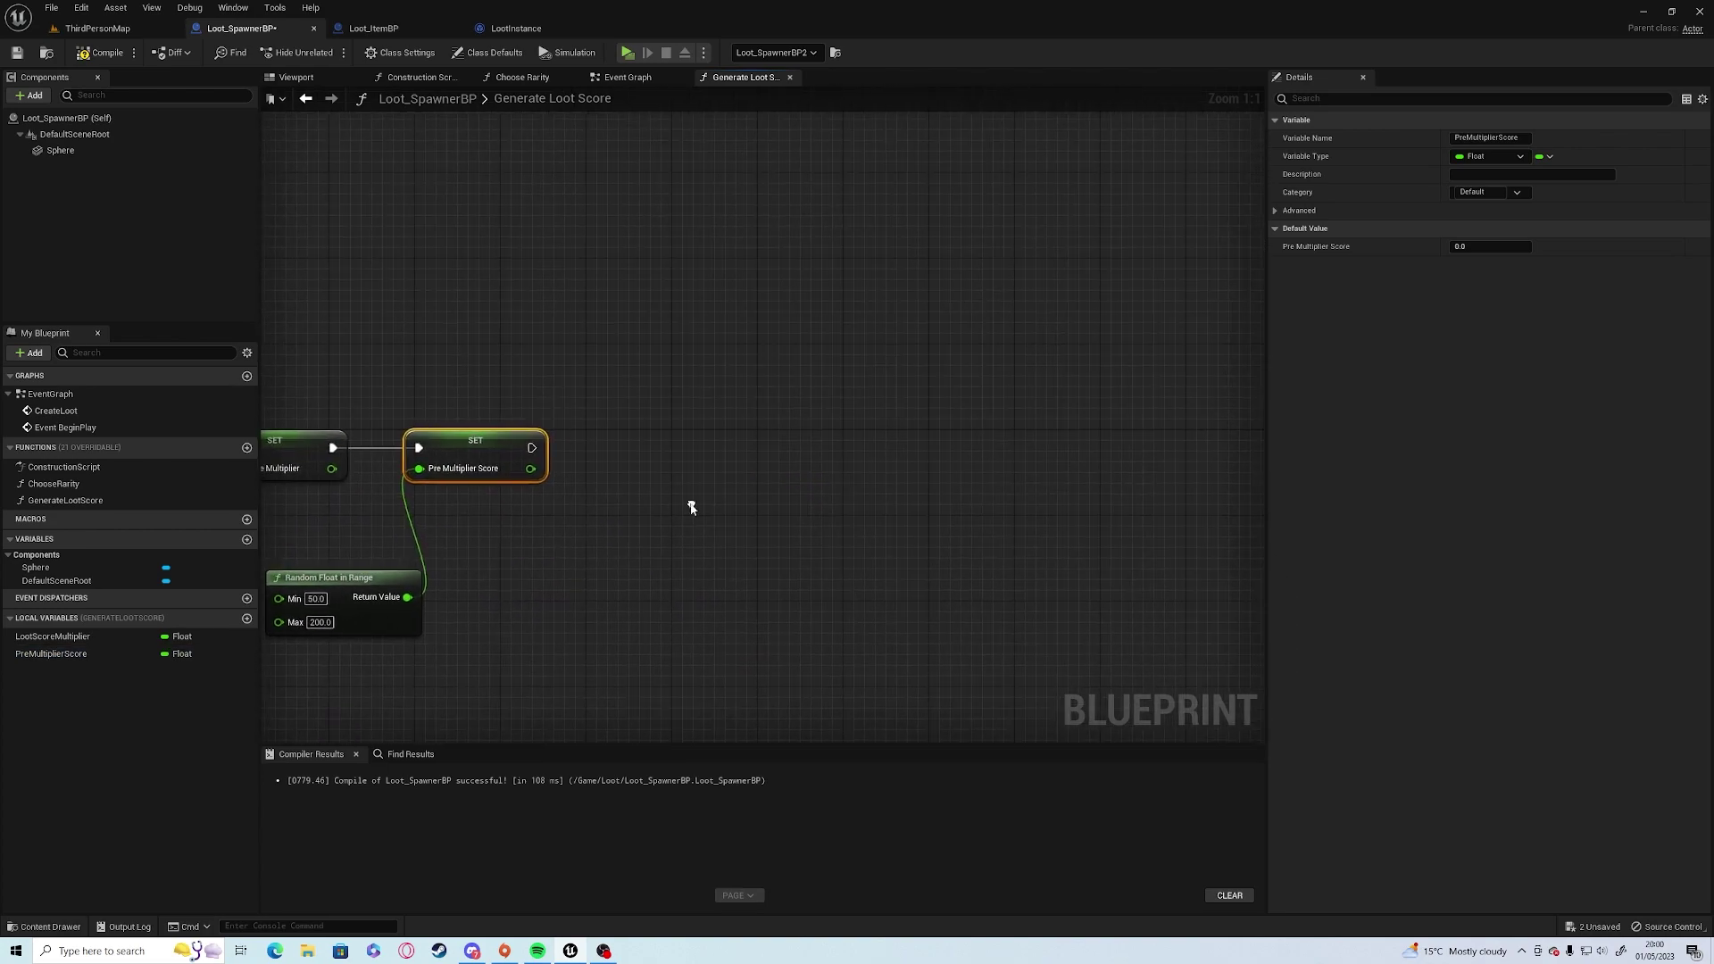
drag(54, 636, 559, 536)
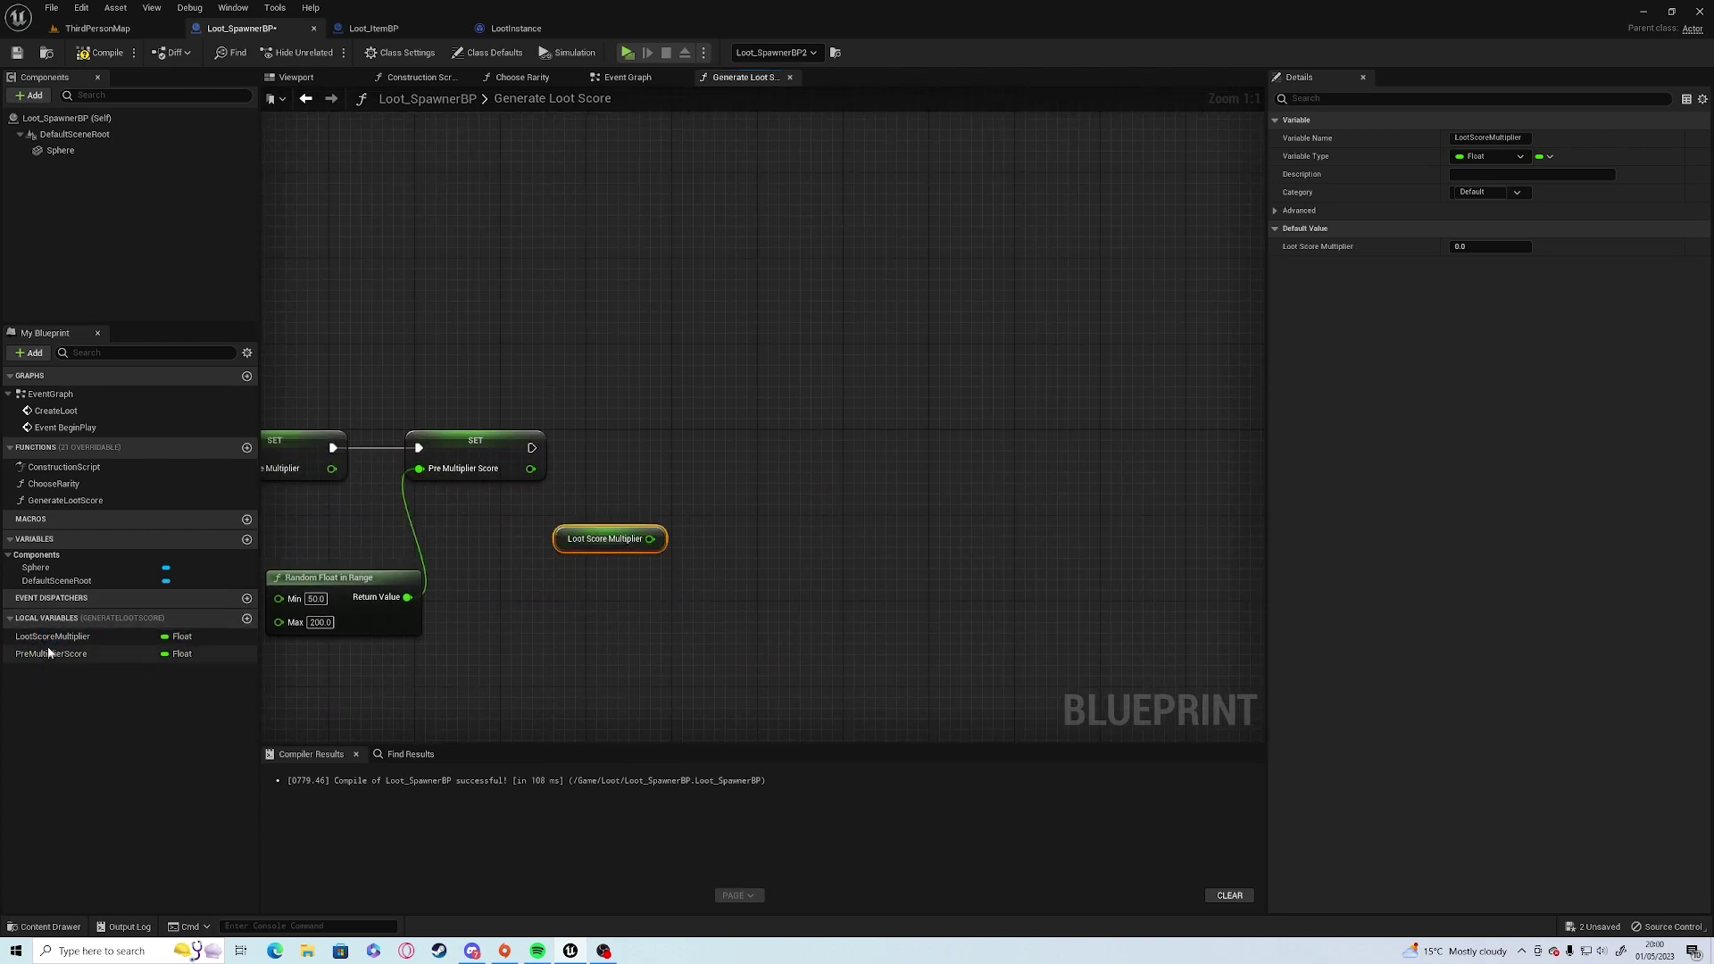
drag(47, 652, 693, 510)
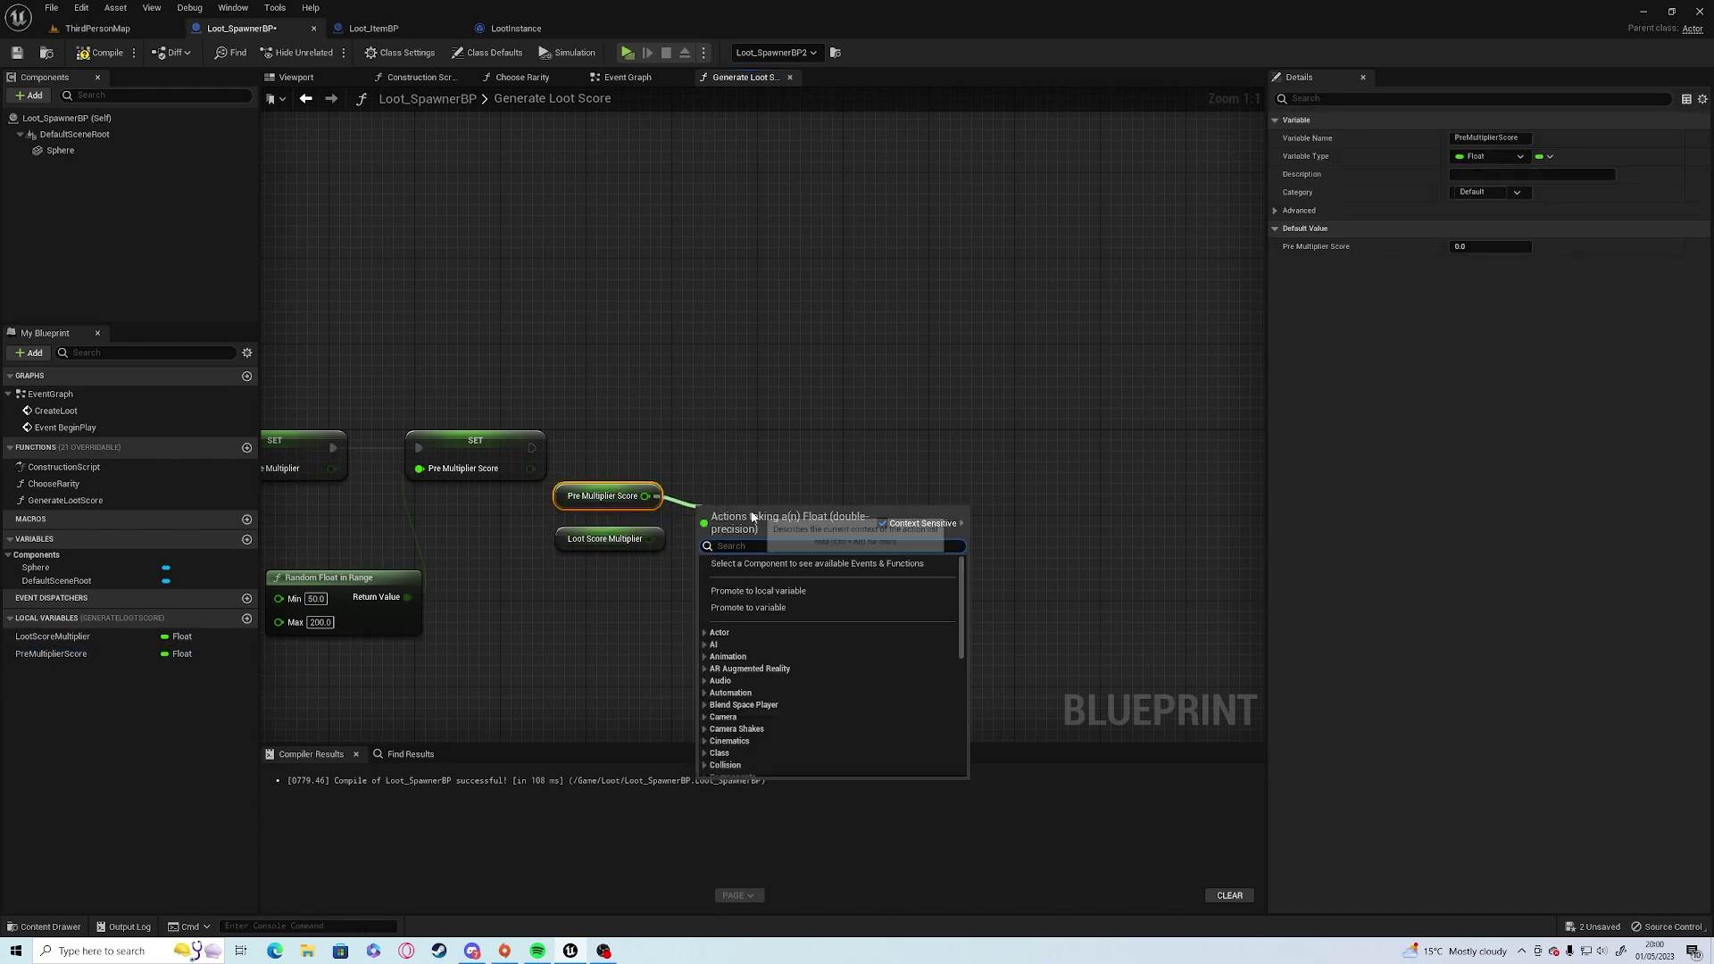
text(multiply)
key(Return)
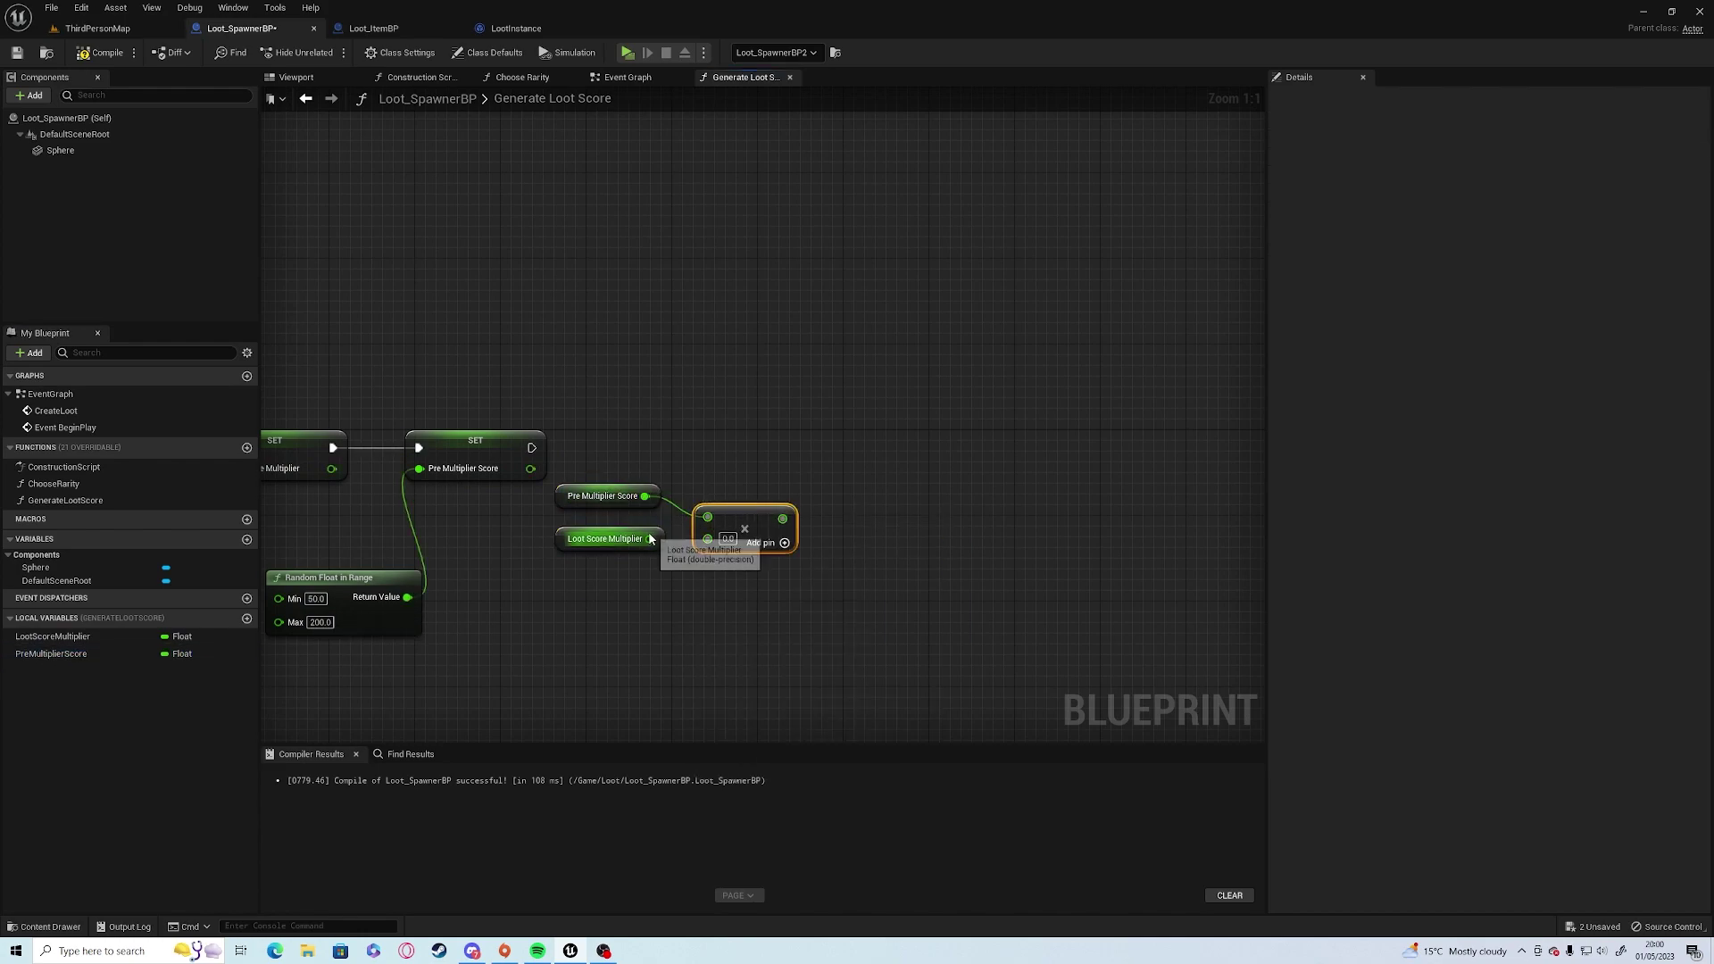
drag(649, 540, 805, 504)
text(round)
key(Return)
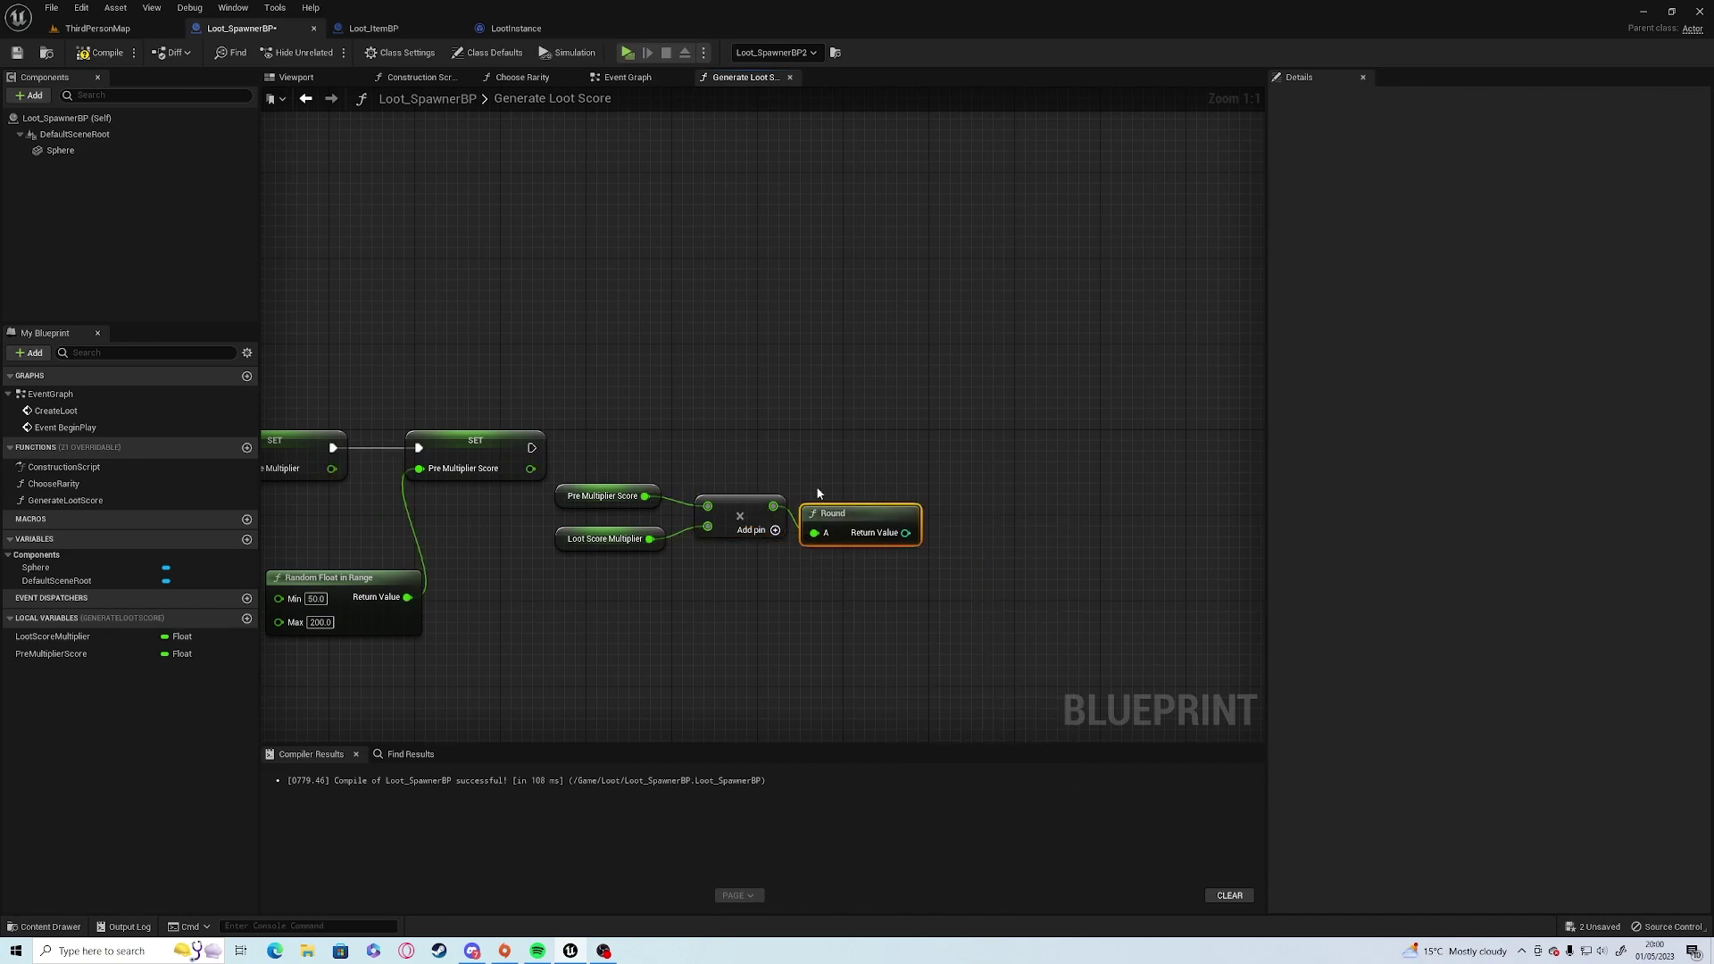
drag(552, 480, 788, 590)
drag(752, 521, 710, 551)
Promote the rounded result to a LootScore variable, then undo that change.
right_click(906, 532)
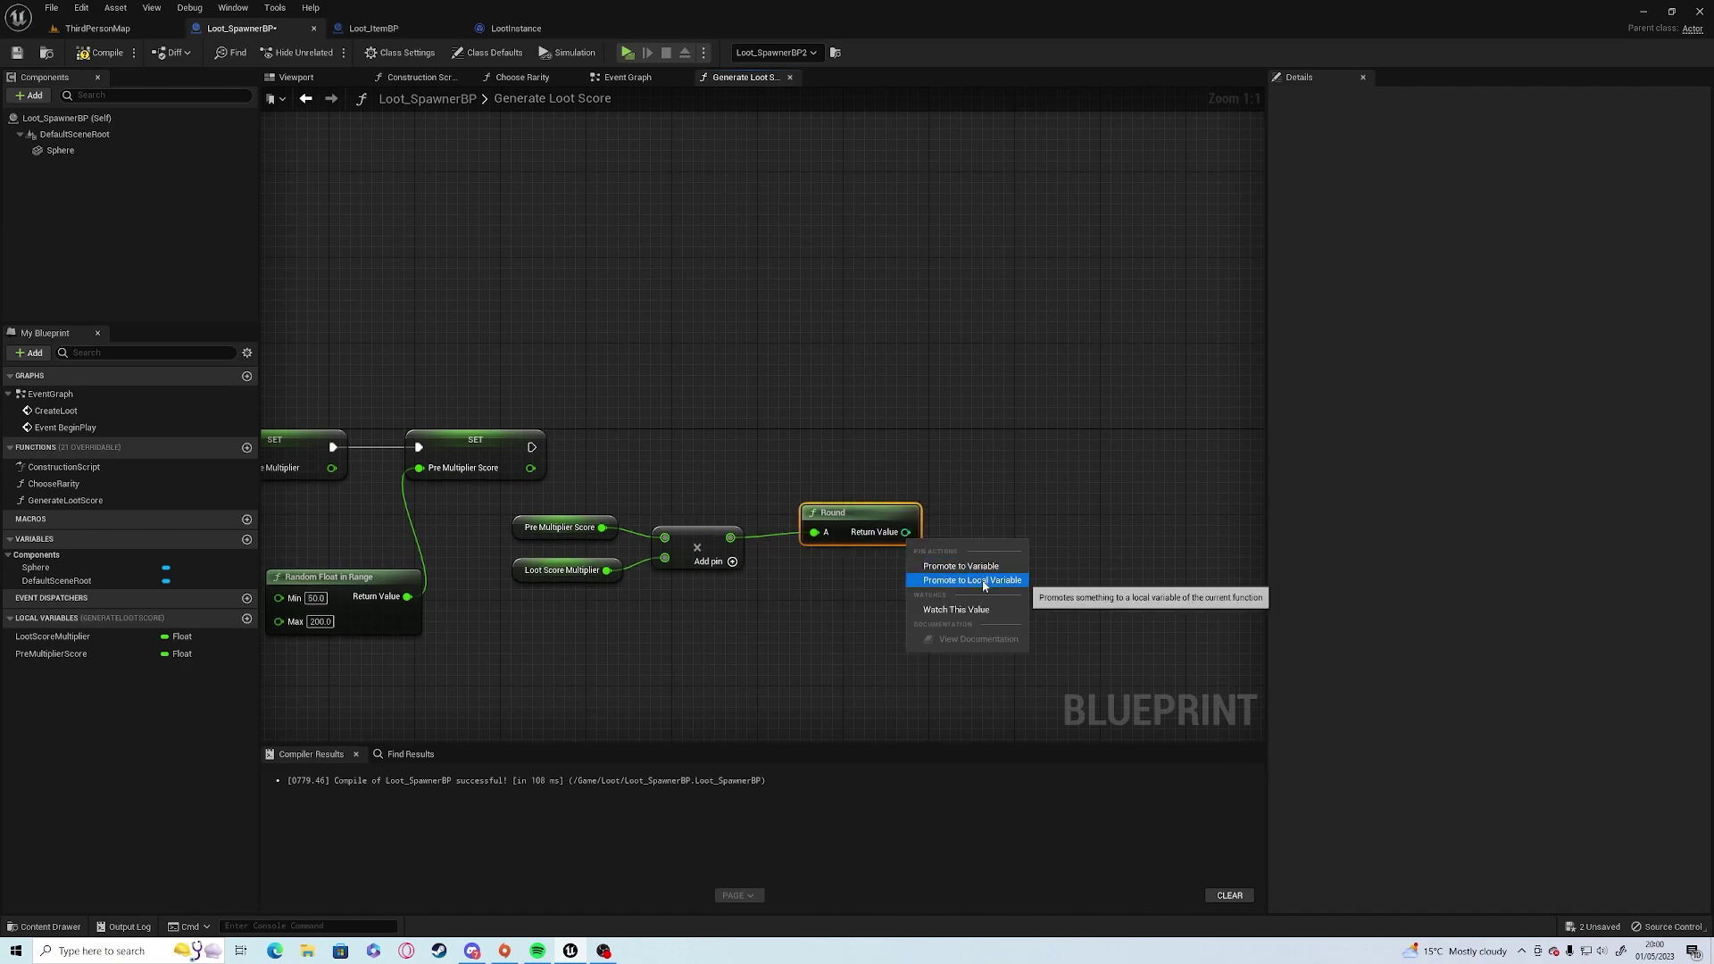
click(960, 566)
text(LootScore)
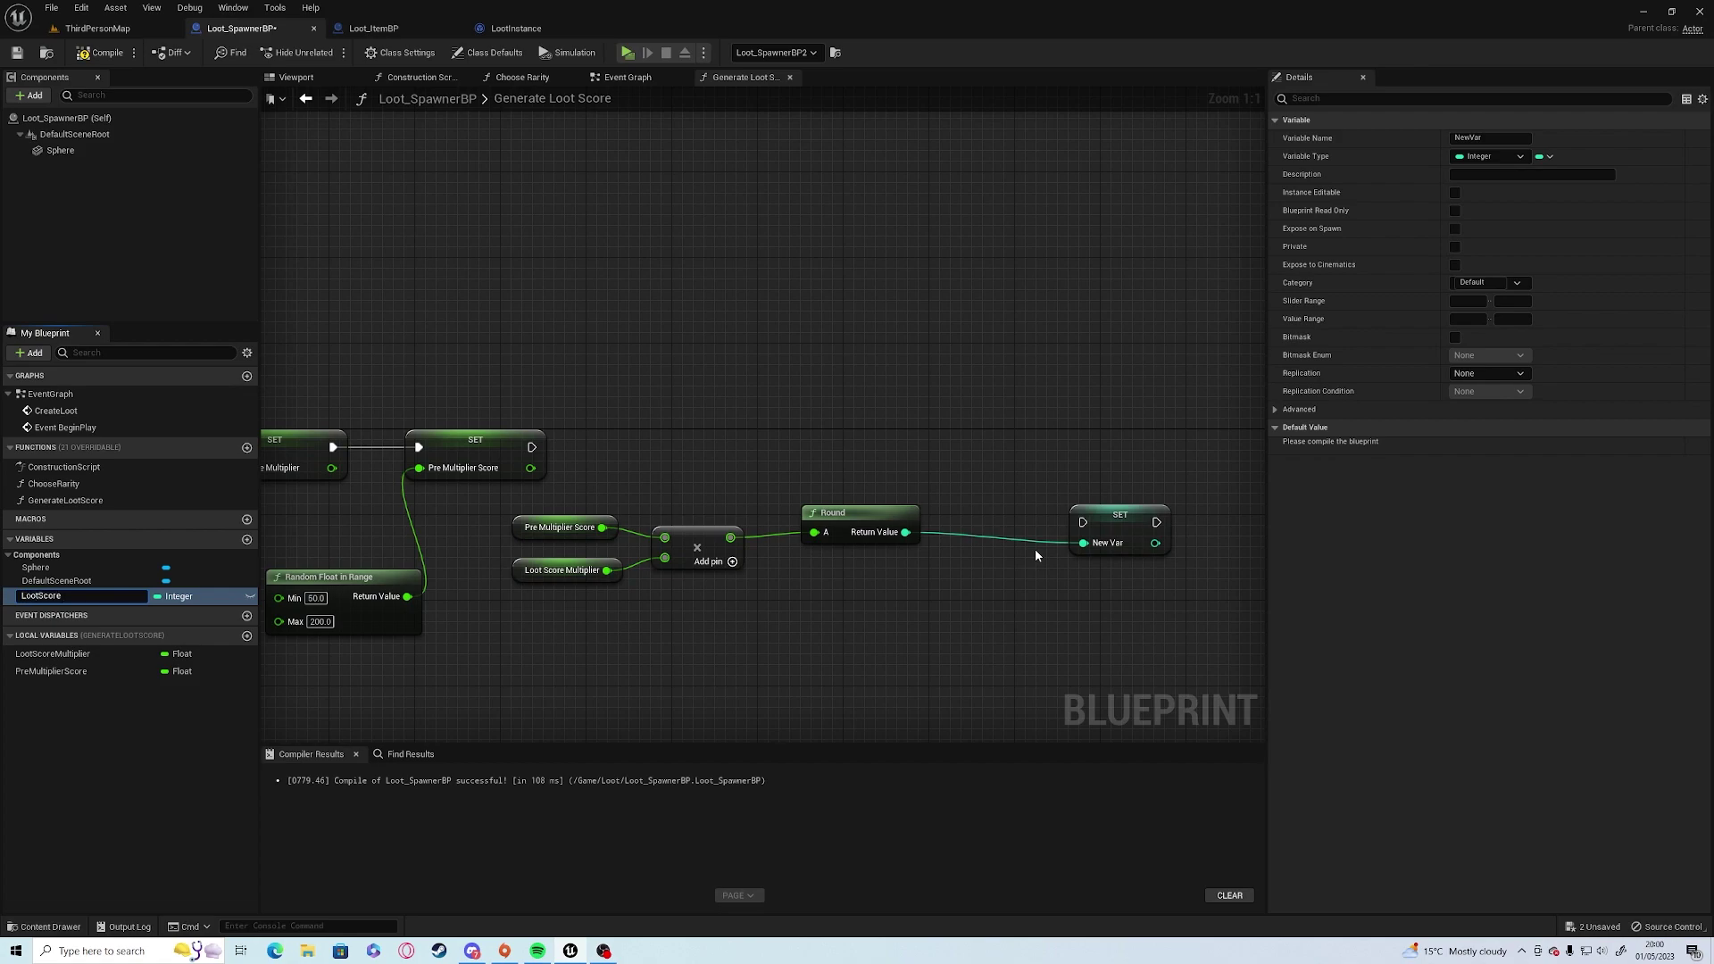
key(Return)
click(1134, 526)
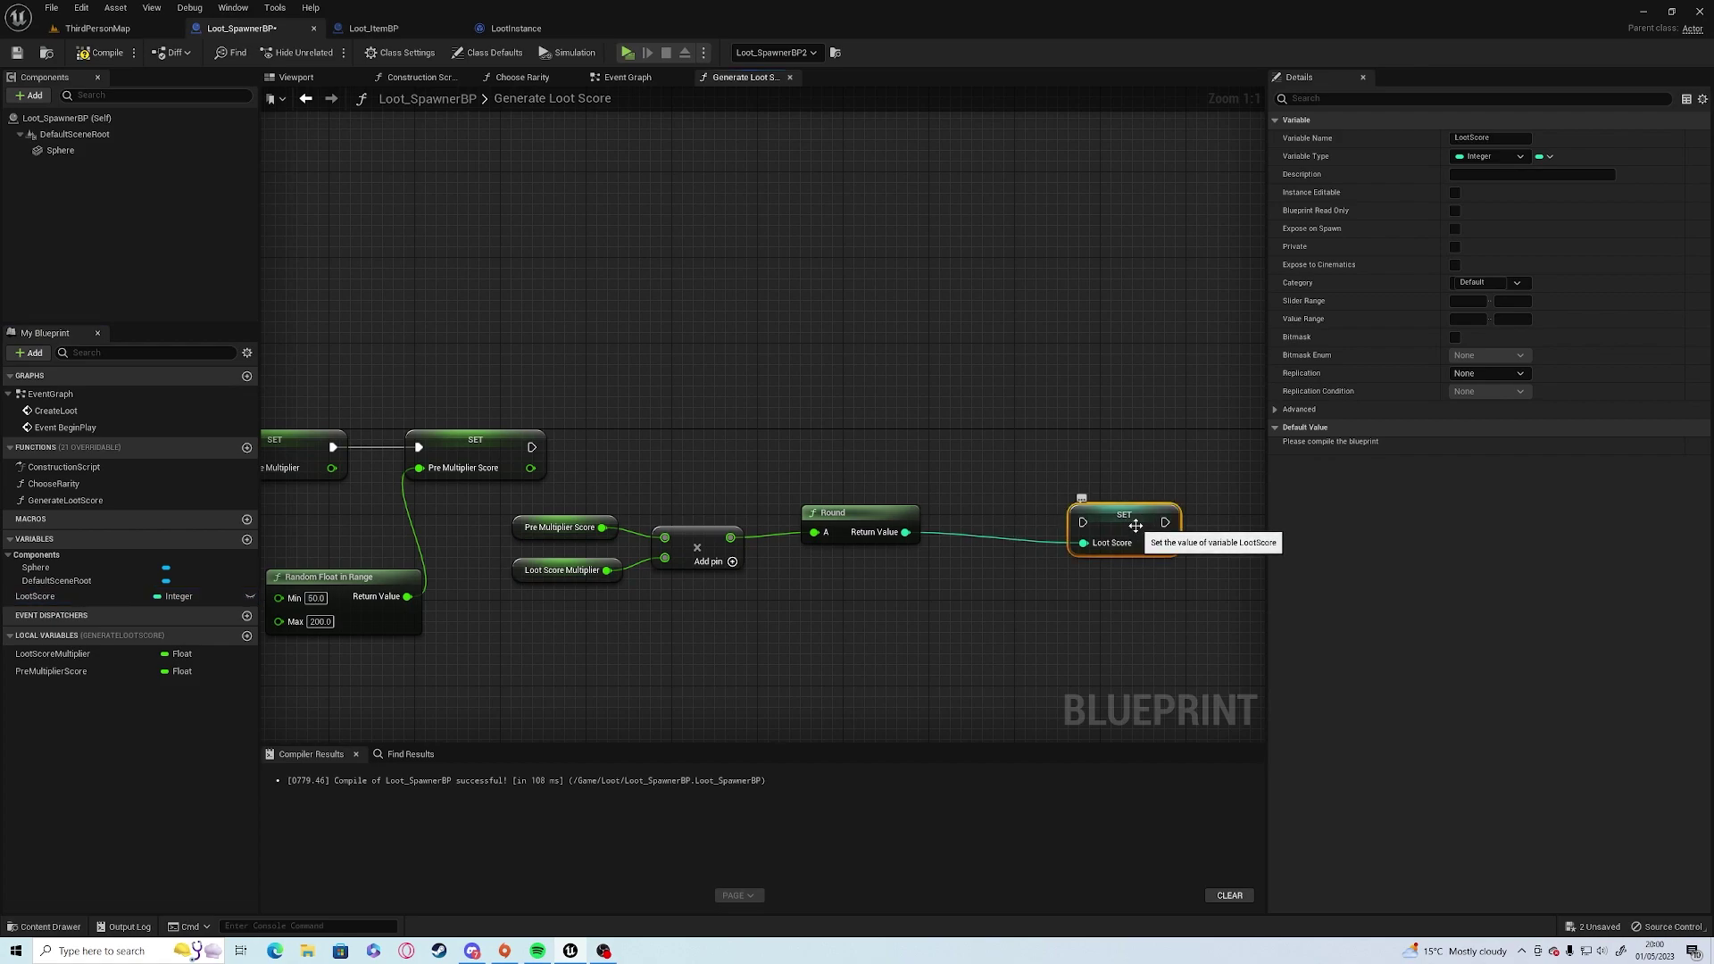
key(ctrl+z)
key(ctrl+z)
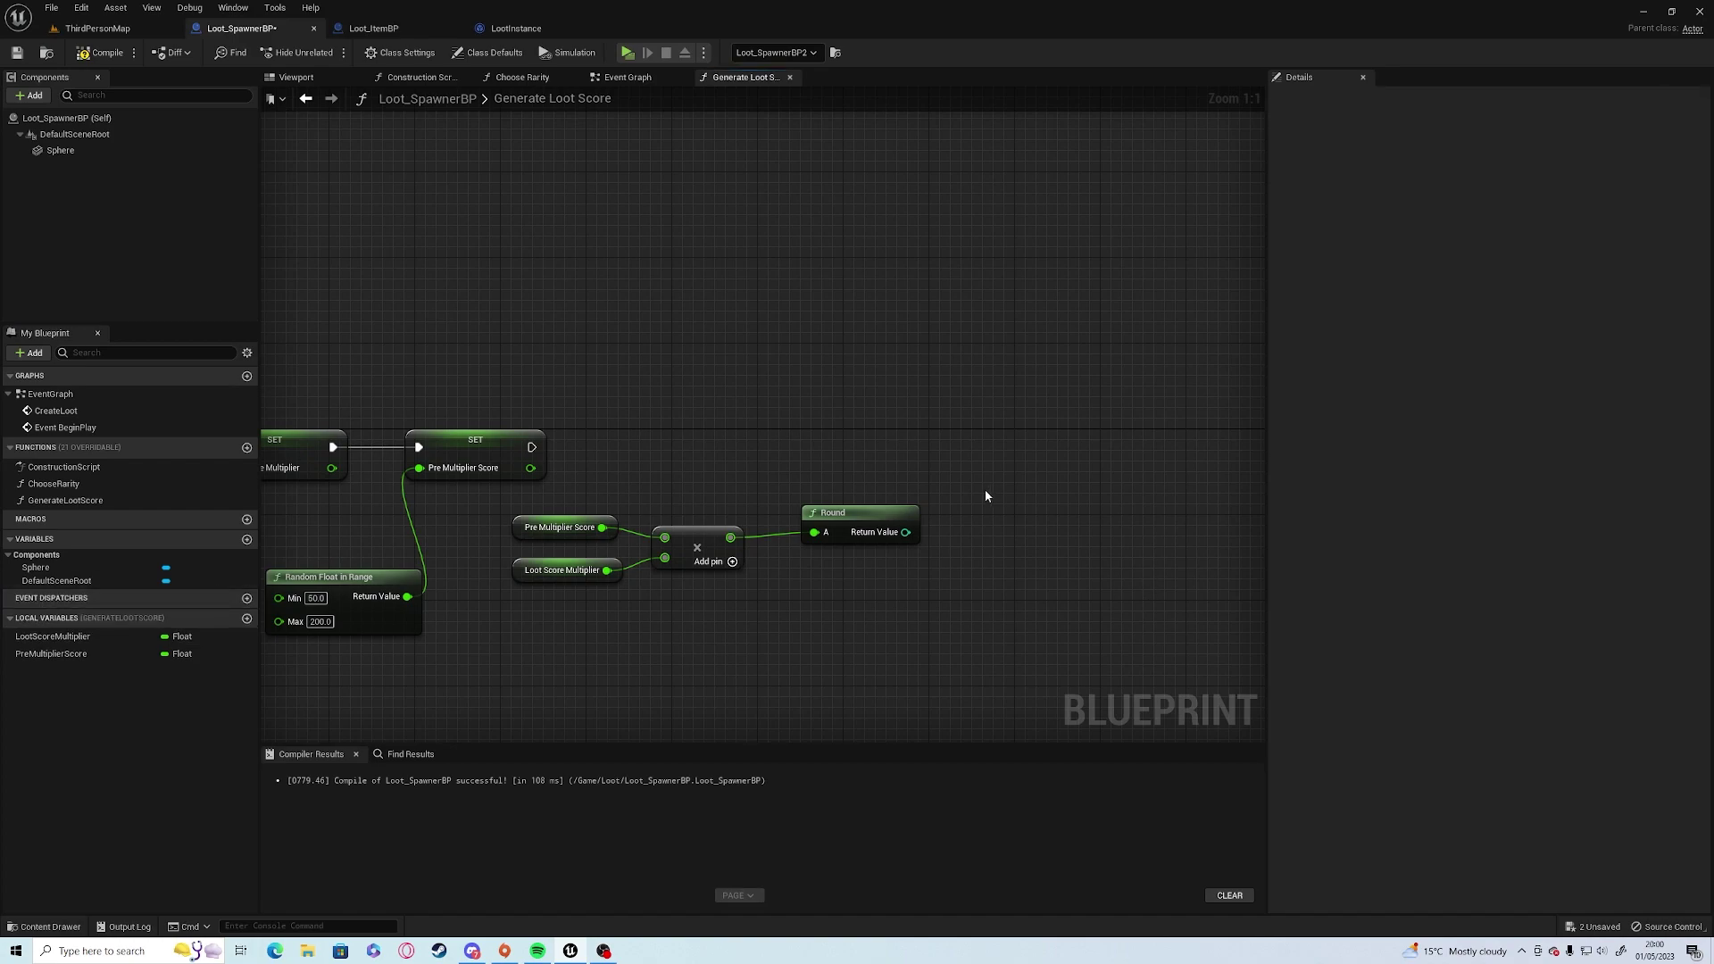
Add a Return Node returning the rounded result, arrange the nodes and compile.
right_click(985, 505)
text(returnnod)
key(Return)
mouse_move(907, 533)
mouse_down()
mouse_move(1001, 532)
mouse_move(532, 448)
mouse_up()
drag(1038, 504, 978, 444)
right_drag(953, 444, 1113, 419)
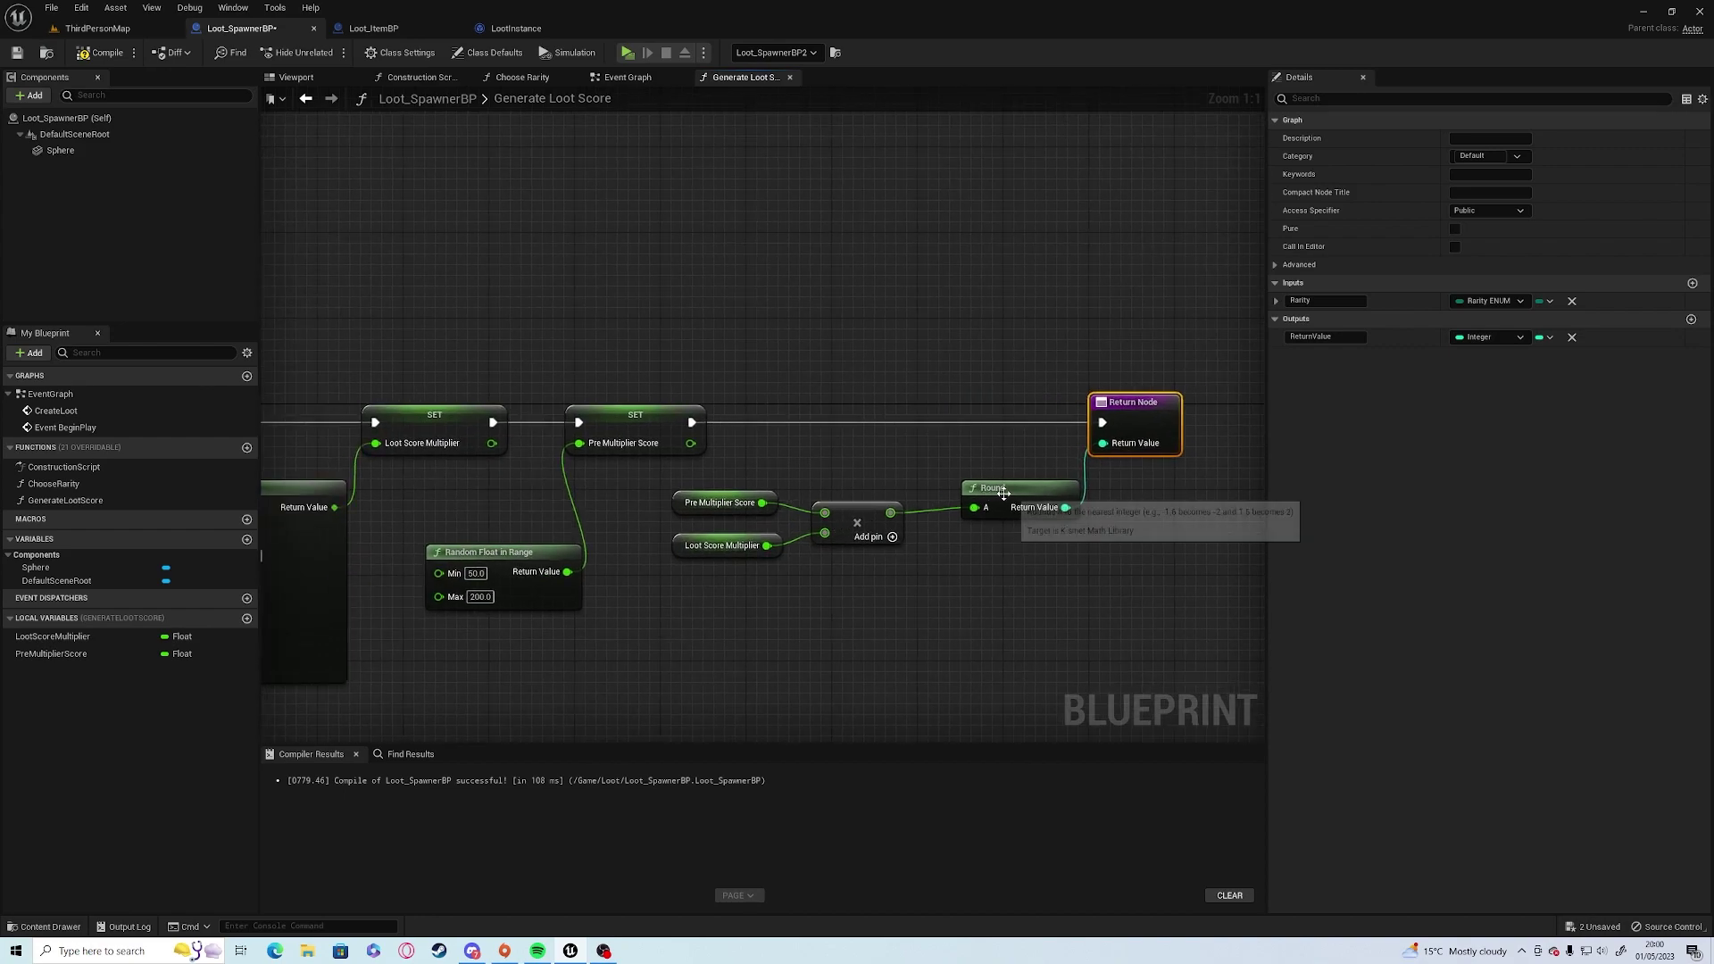
drag(1022, 496, 979, 496)
drag(724, 468, 938, 569)
drag(858, 515, 846, 537)
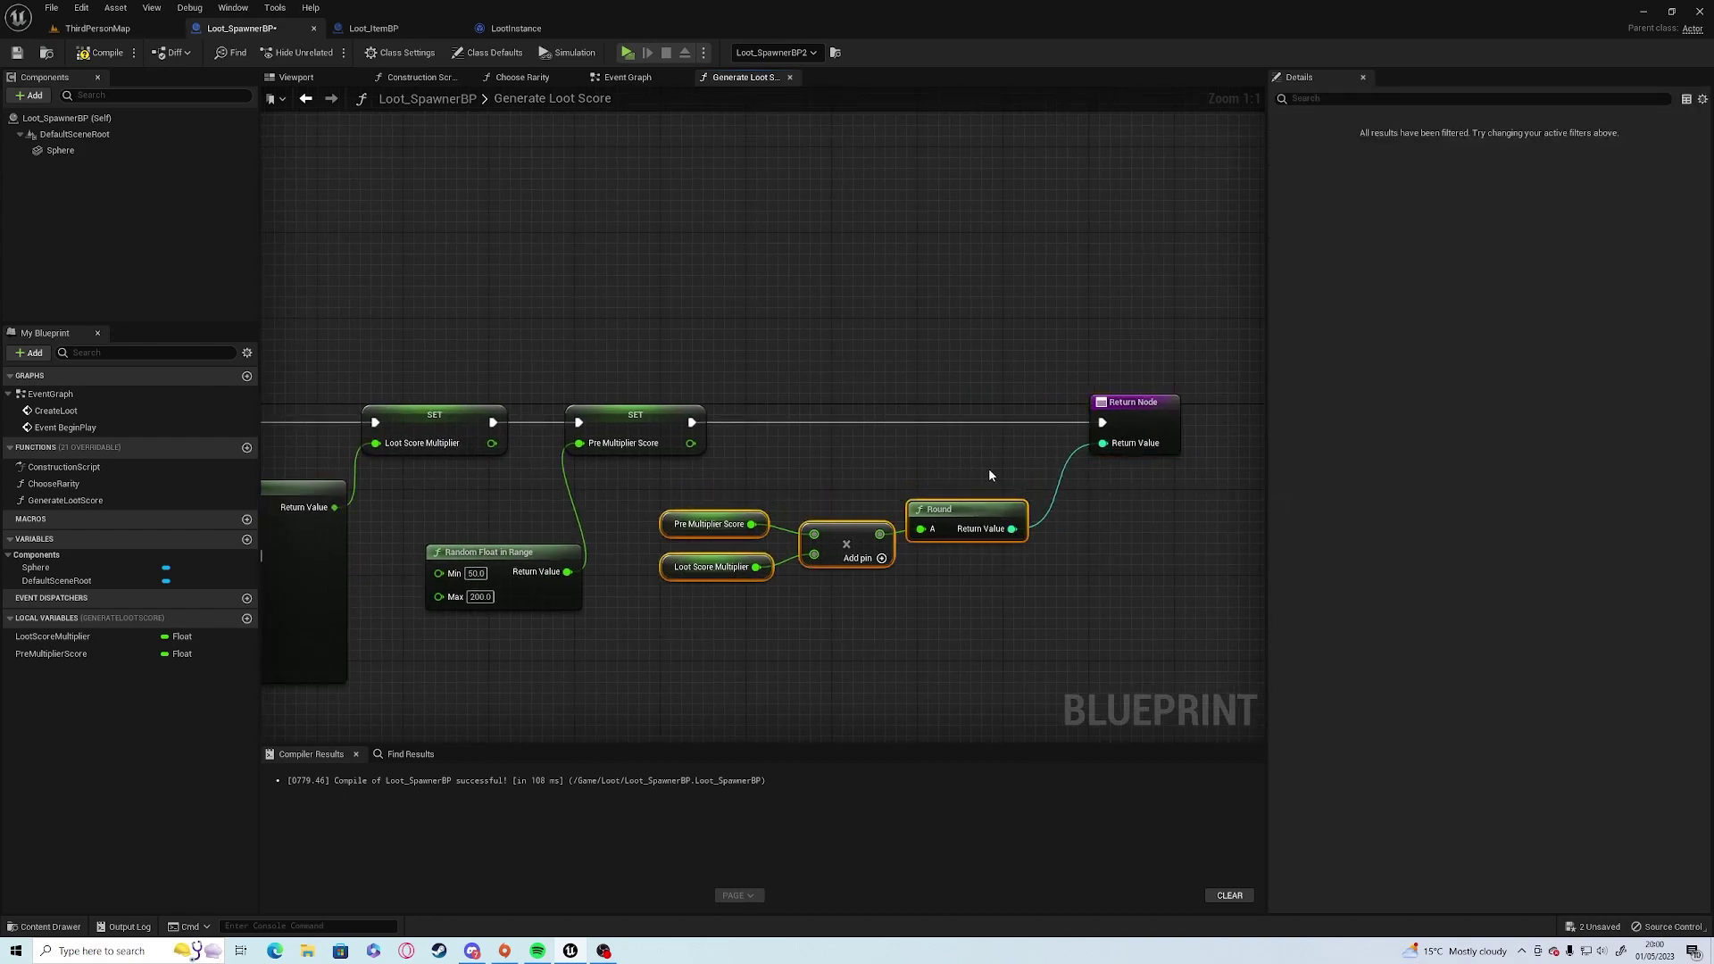
click(989, 467)
click(96, 52)
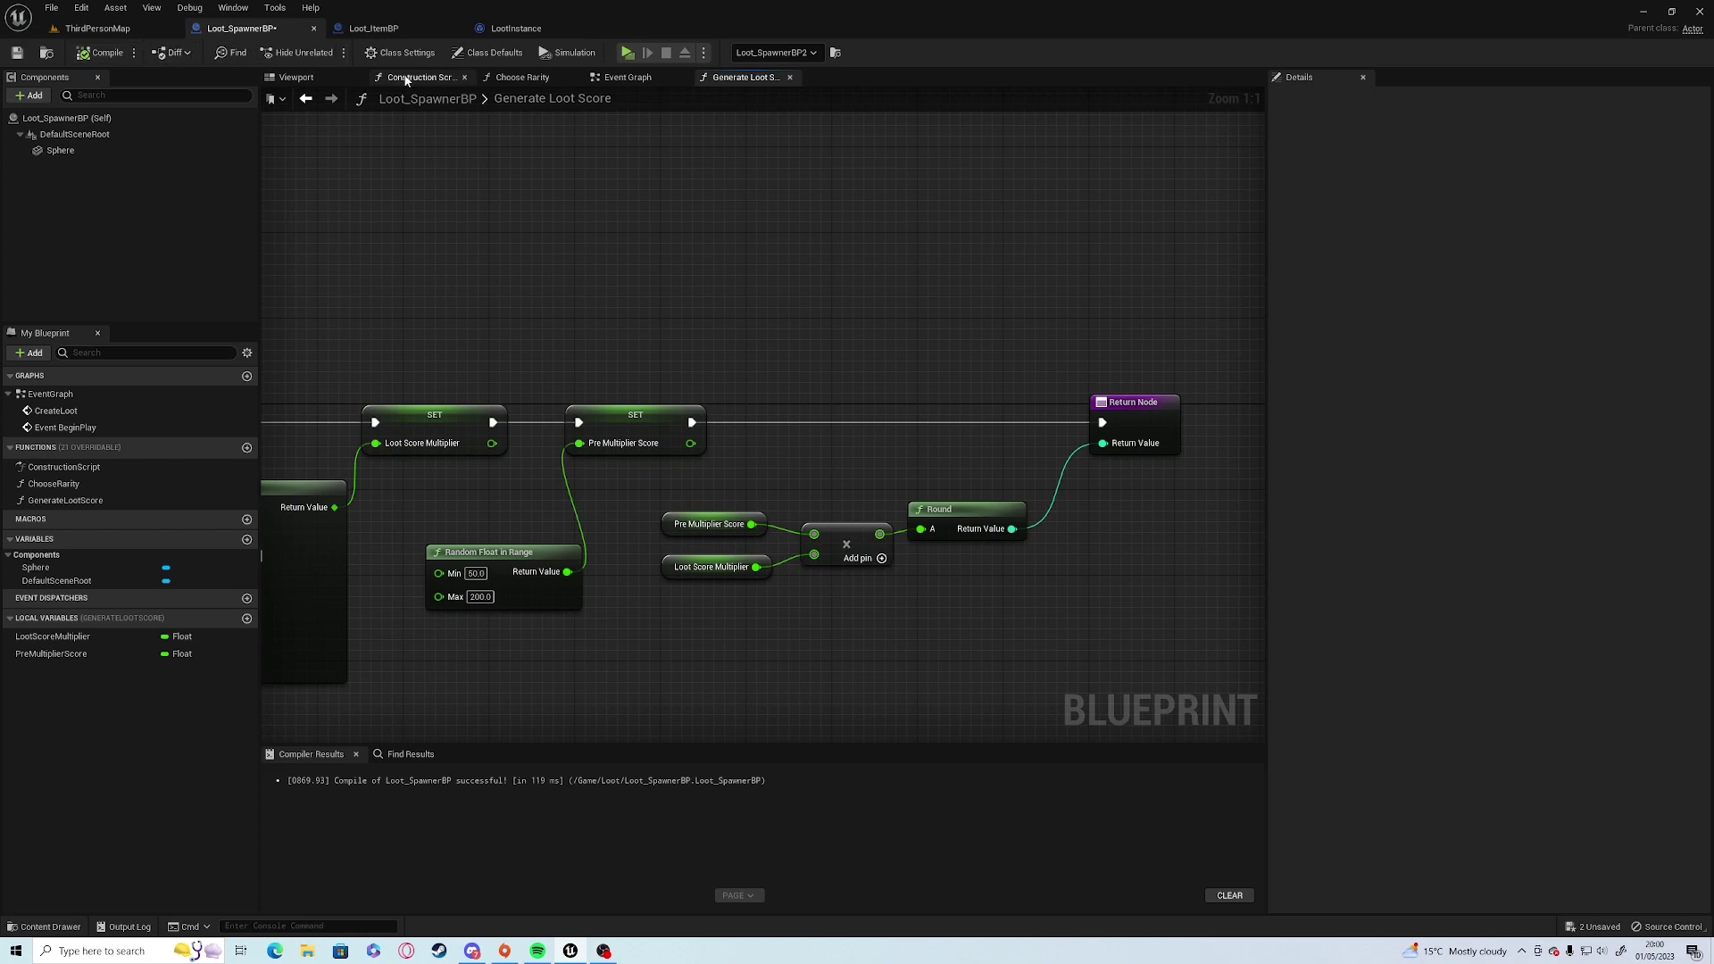
Save, inspect Loot_ItemBP's ItemDetails defaults and open Item_Struct from the Content Drawer.
key(ctrl+s)
click(373, 27)
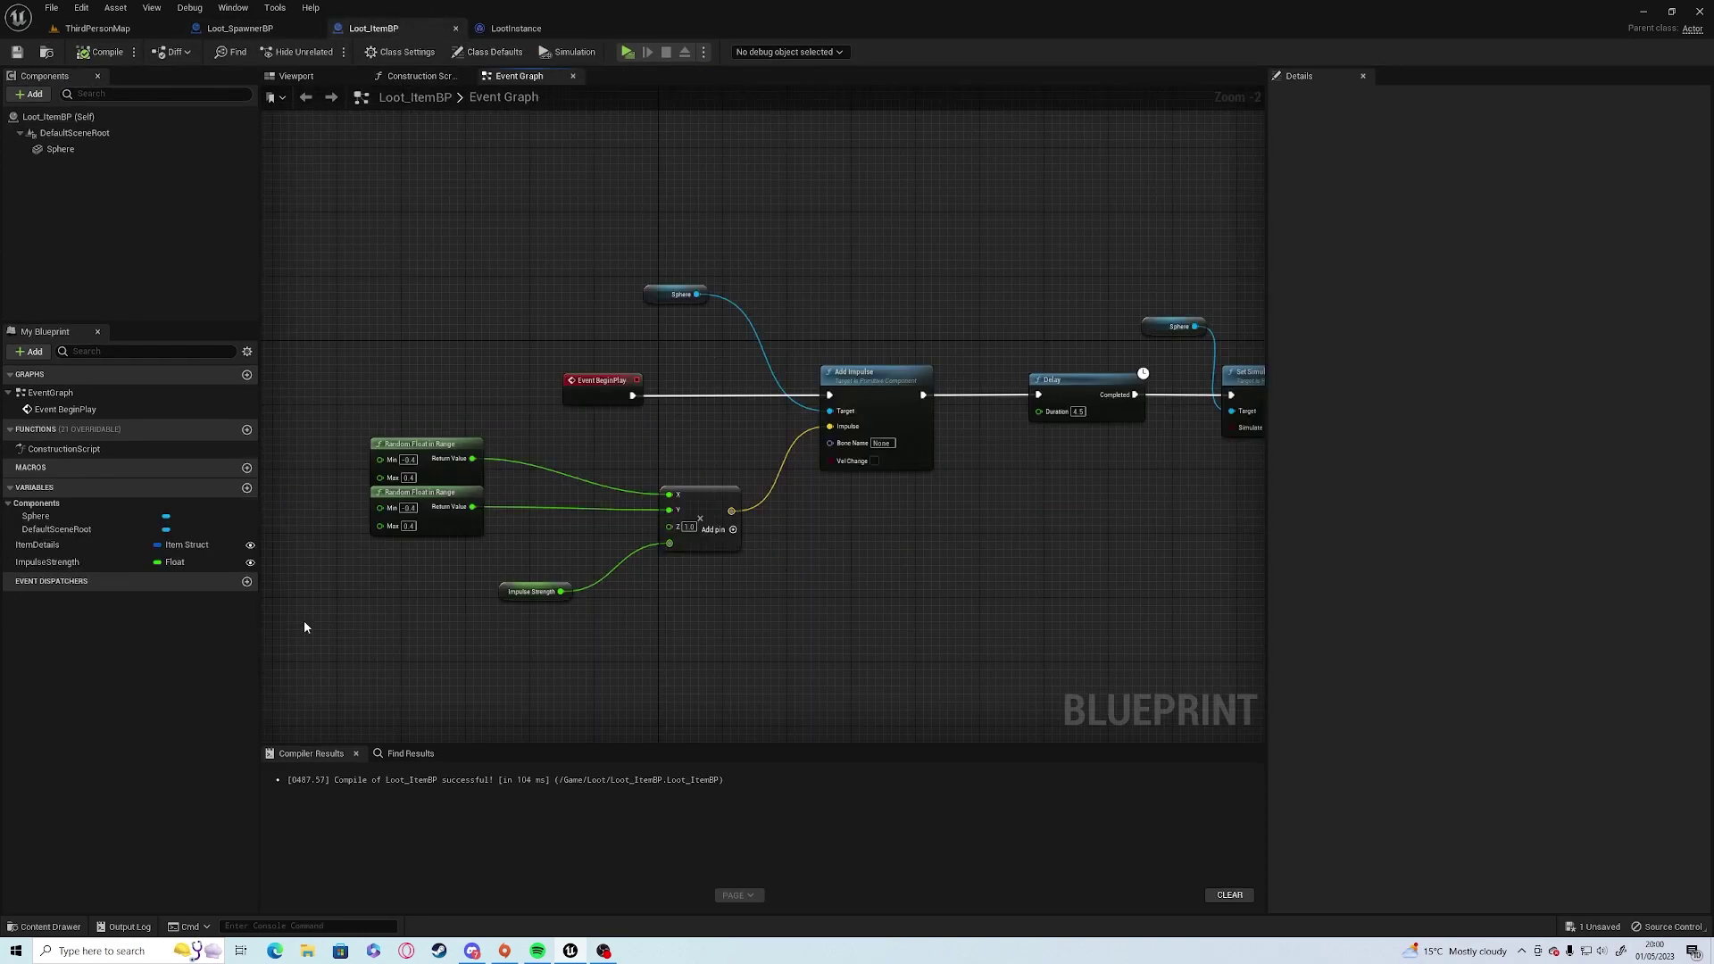
click(40, 545)
click(1276, 354)
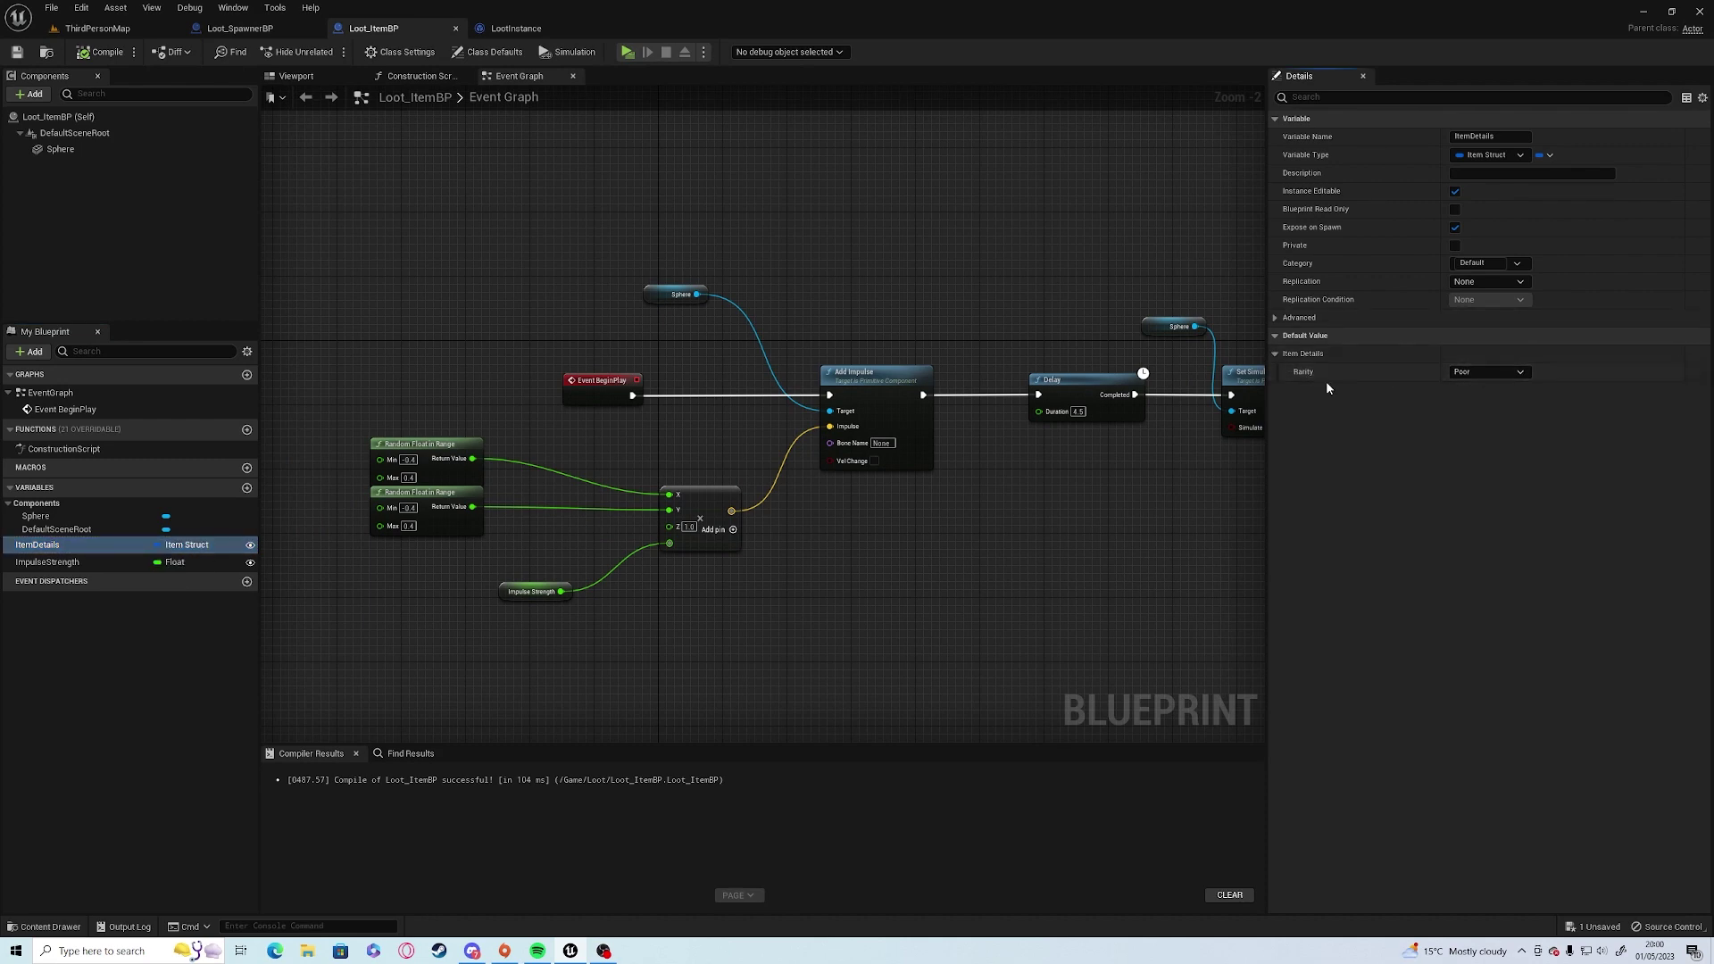
key(ctrl+space)
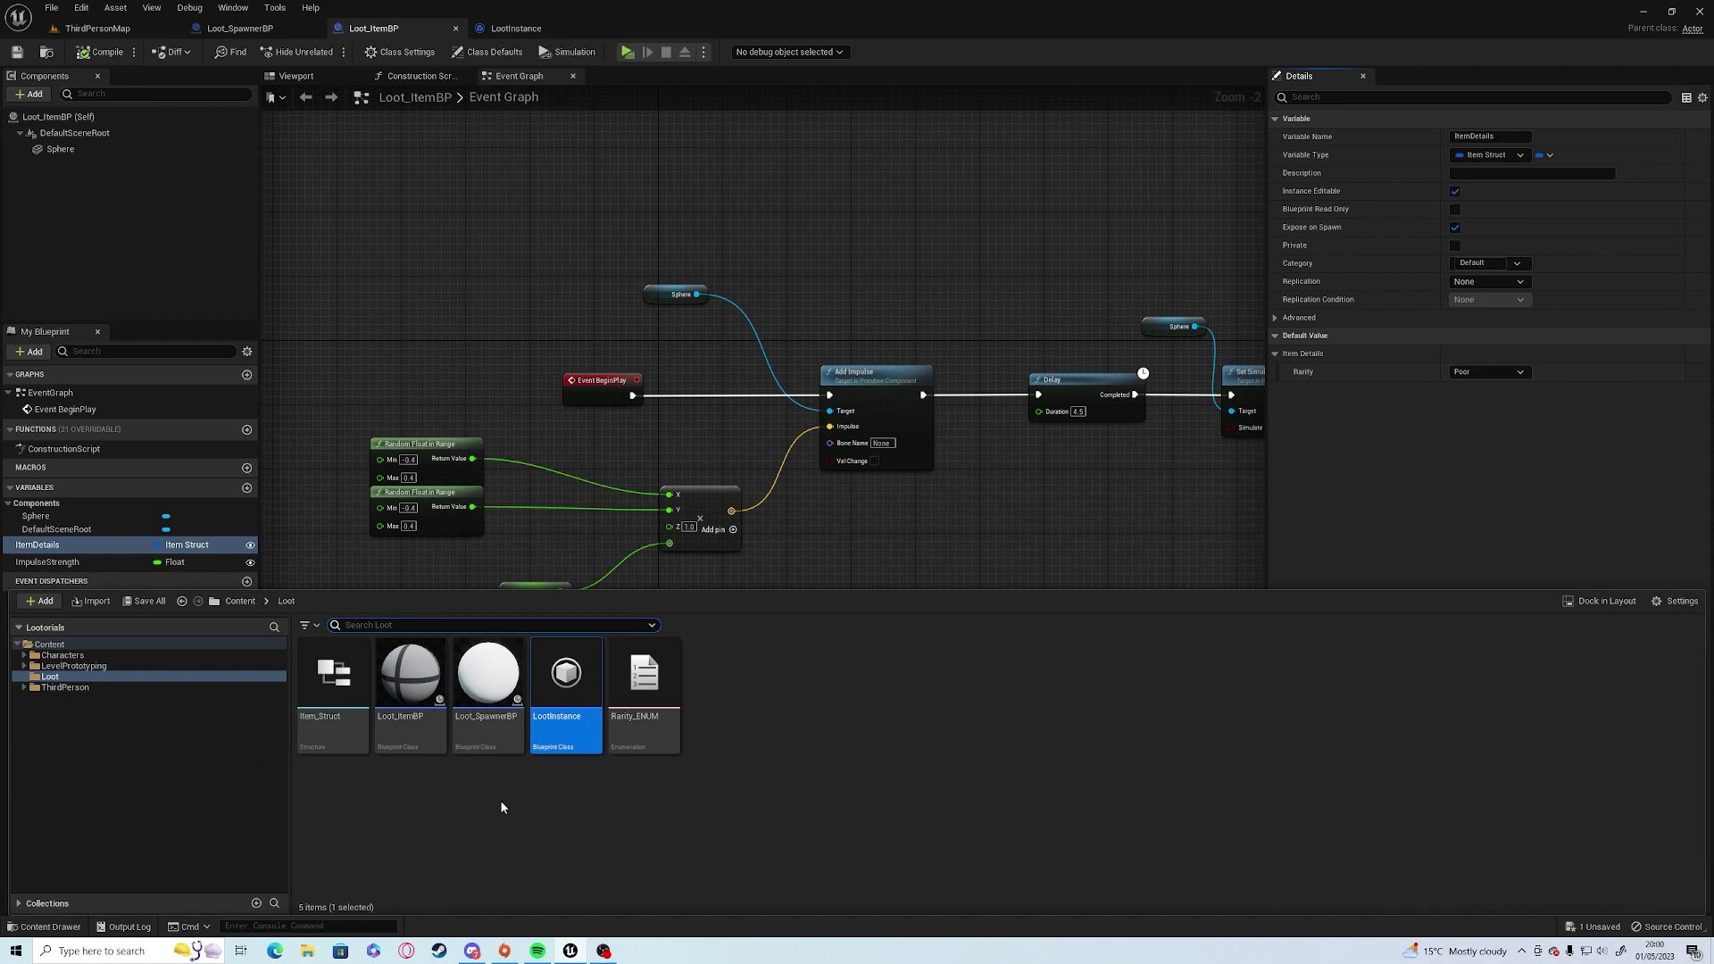
double_click(332, 683)
Add an integer LootScore member to Item_Struct and save the structure.
click(134, 51)
text(LootScore)
key(Return)
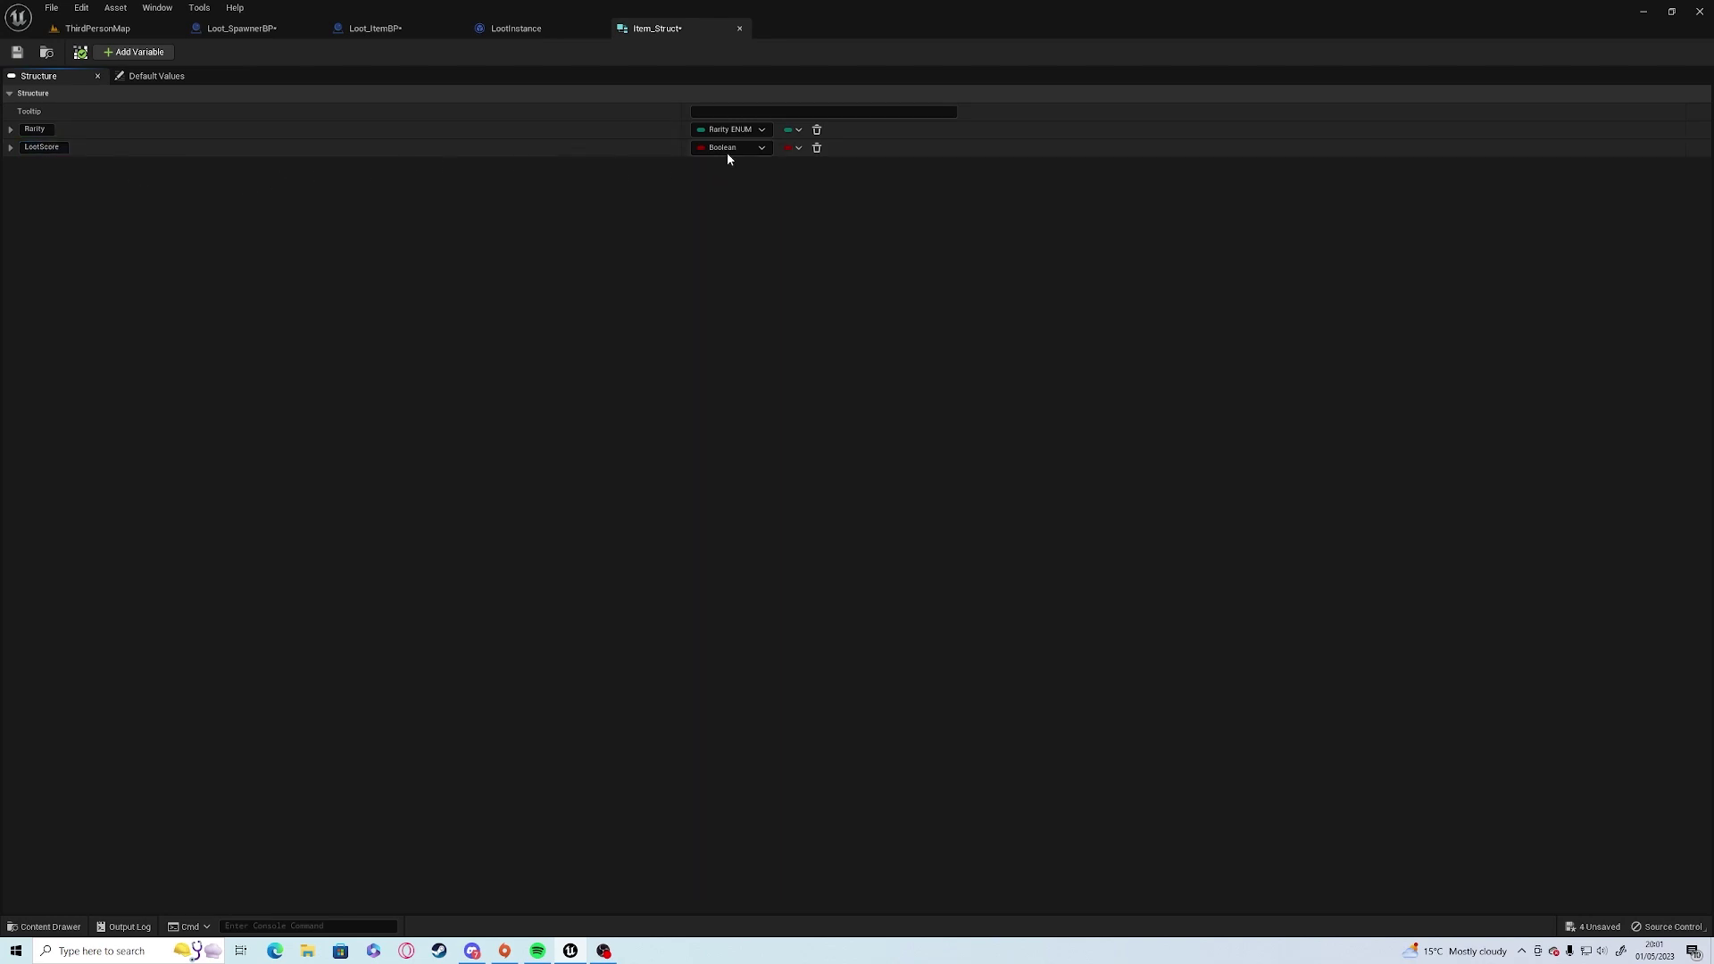
click(731, 147)
click(791, 219)
click(17, 50)
Return to Loot_ItemBP and recompile it to pick up the new member.
click(516, 28)
click(376, 29)
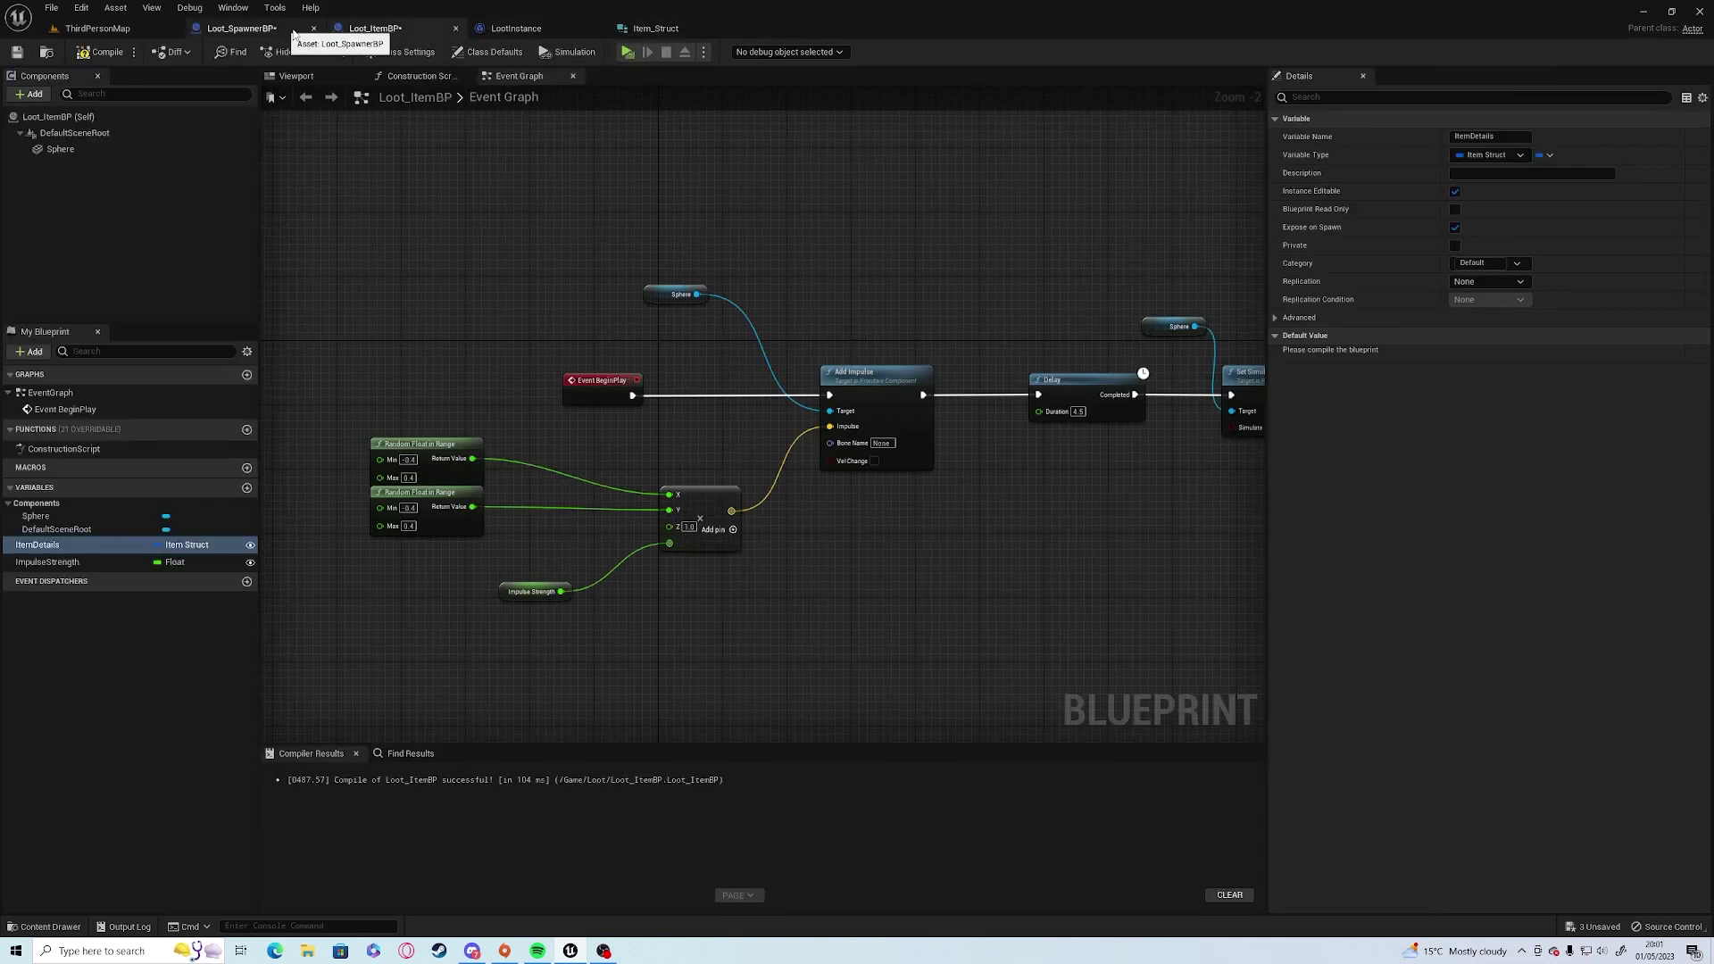
key(F7)
right_drag(915, 478, 677, 444)
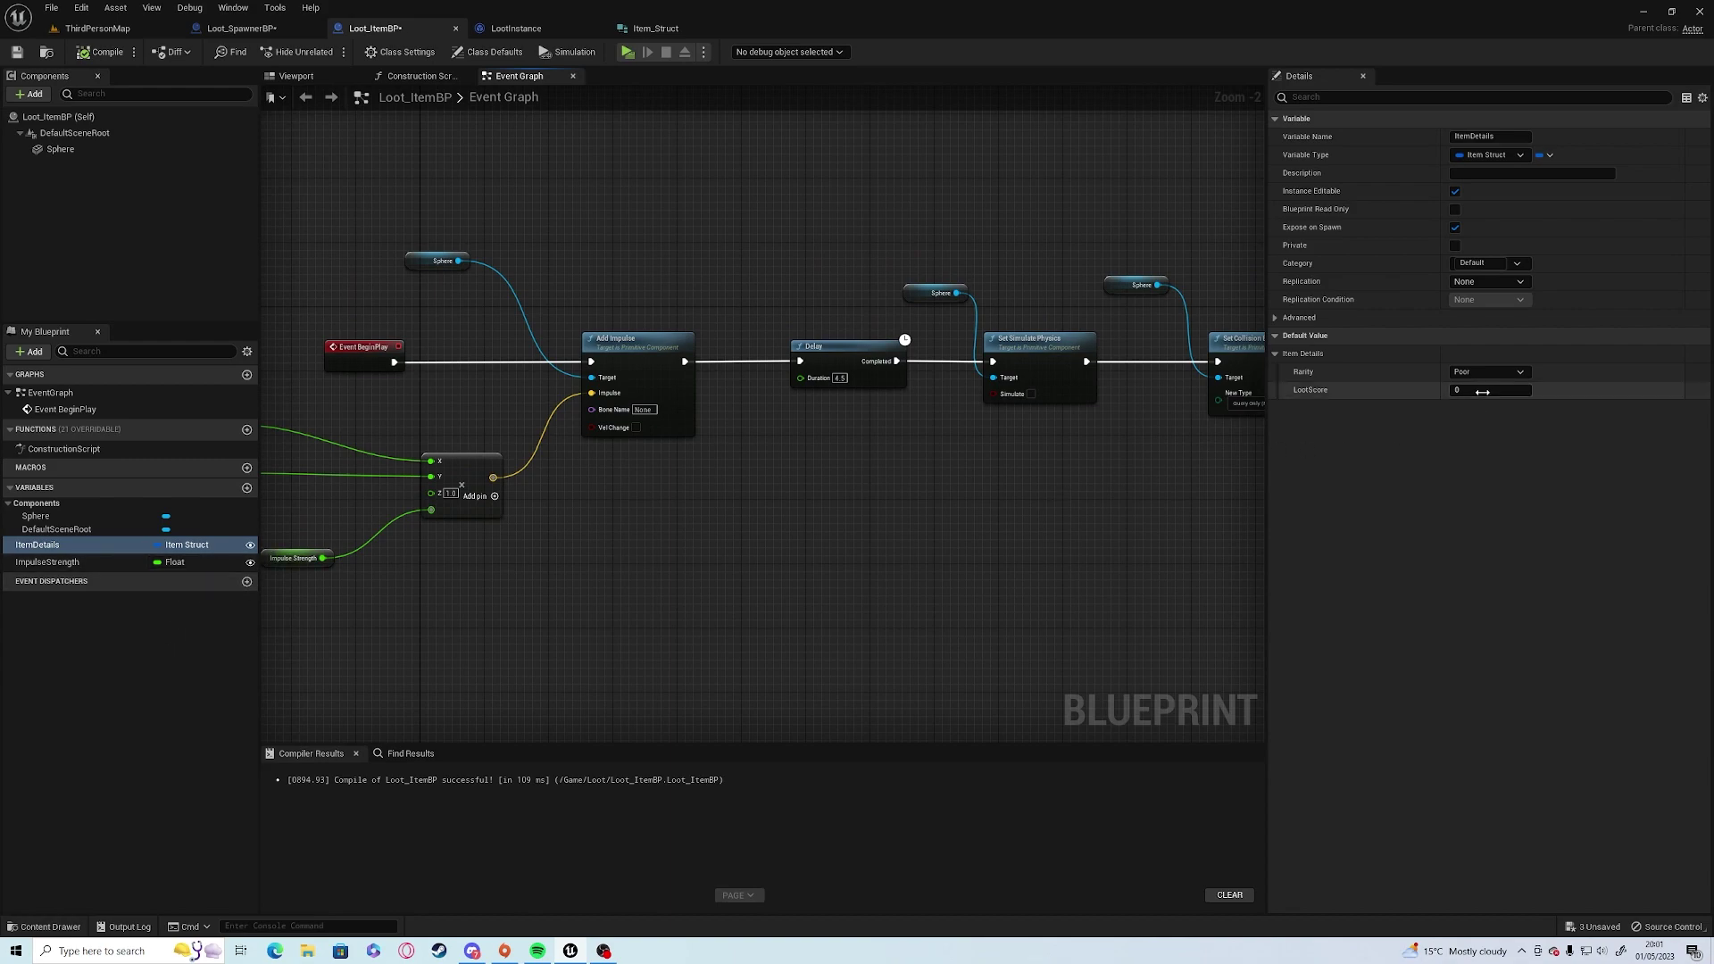
Open Loot_SpawnerBP's event graph and shift the spawning nodes to make room.
click(241, 28)
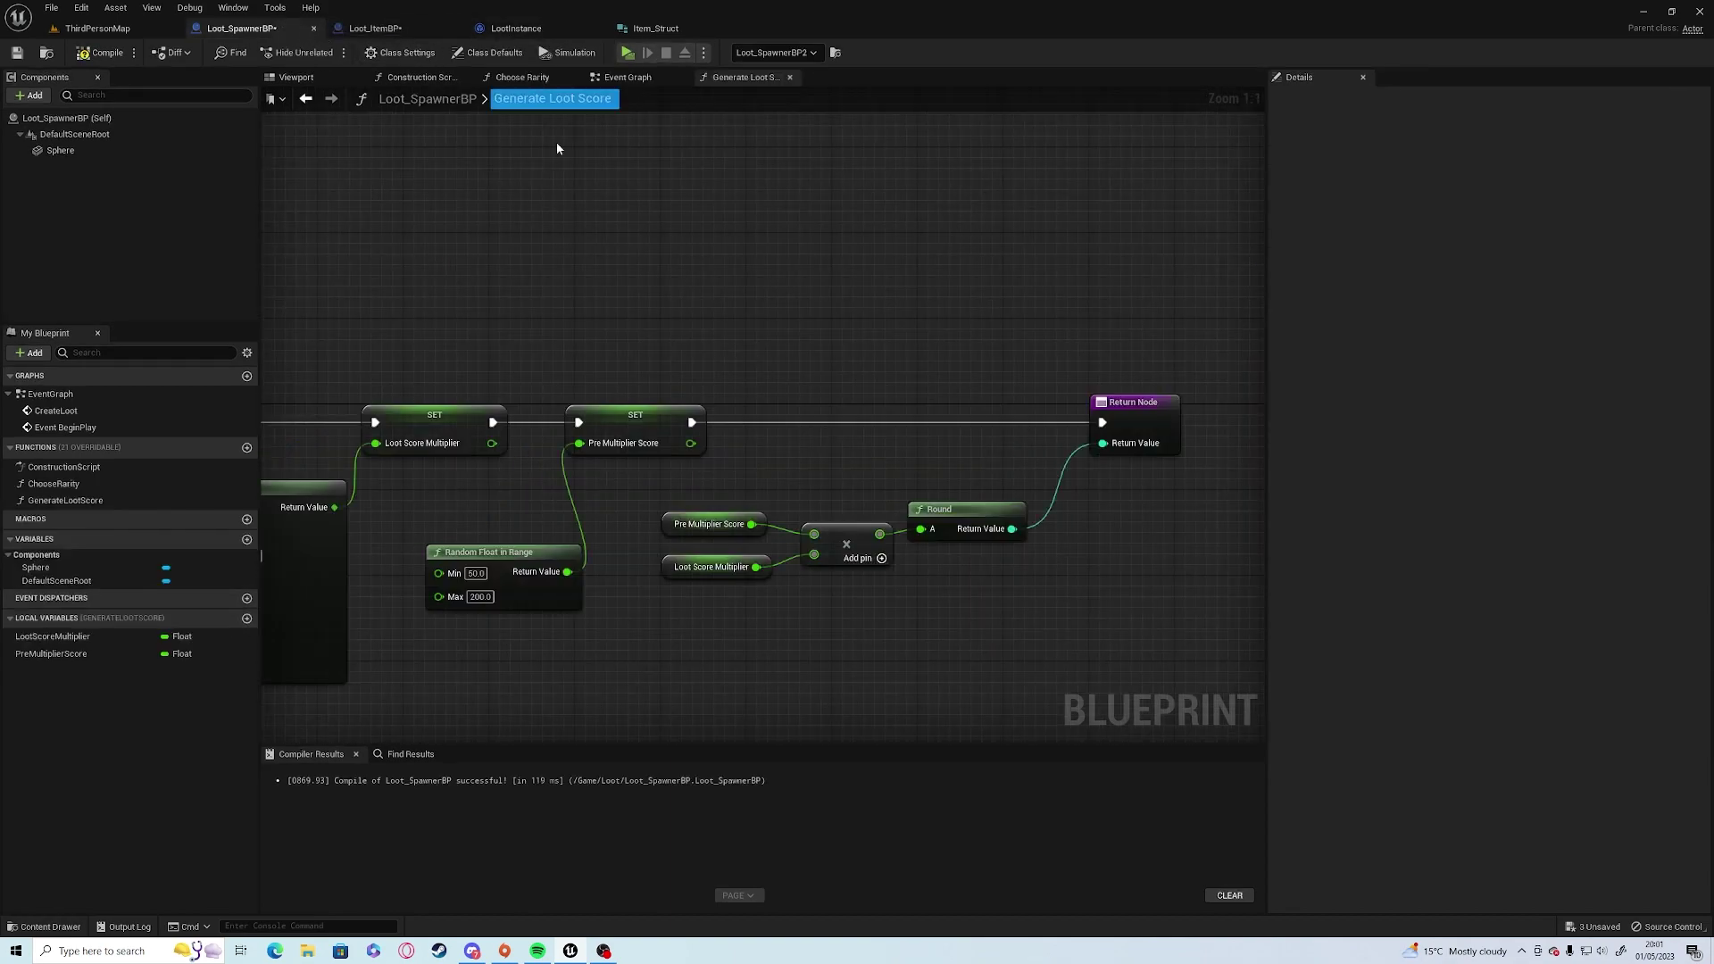
click(375, 29)
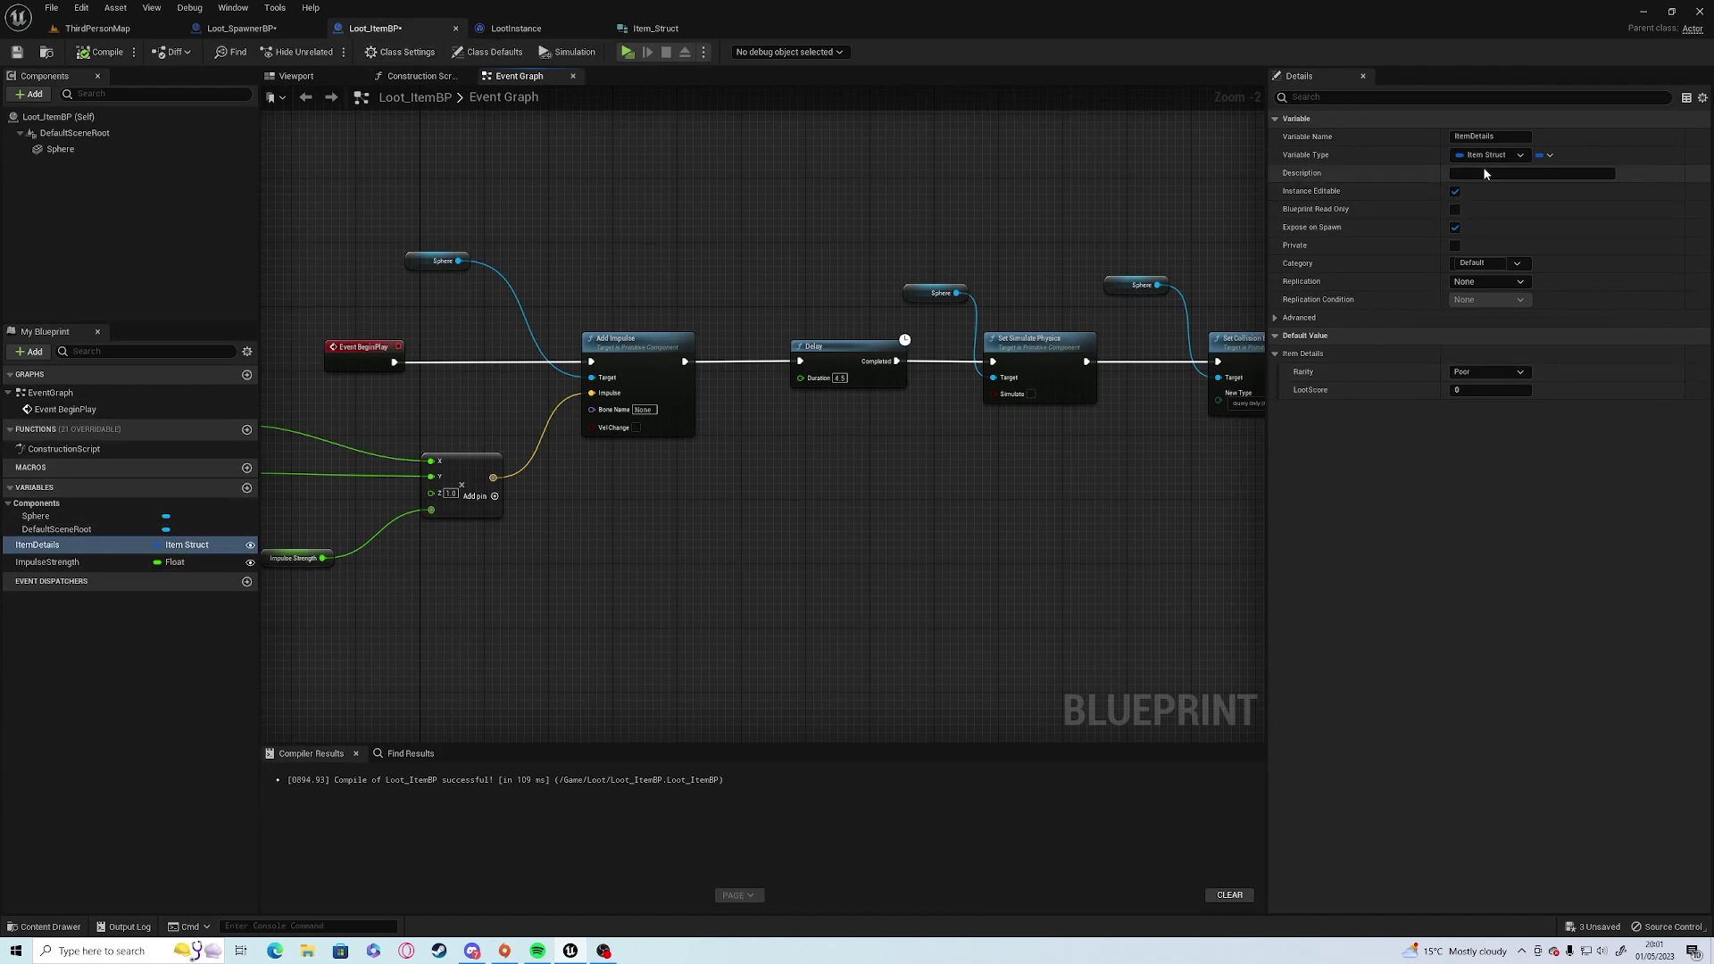
click(241, 28)
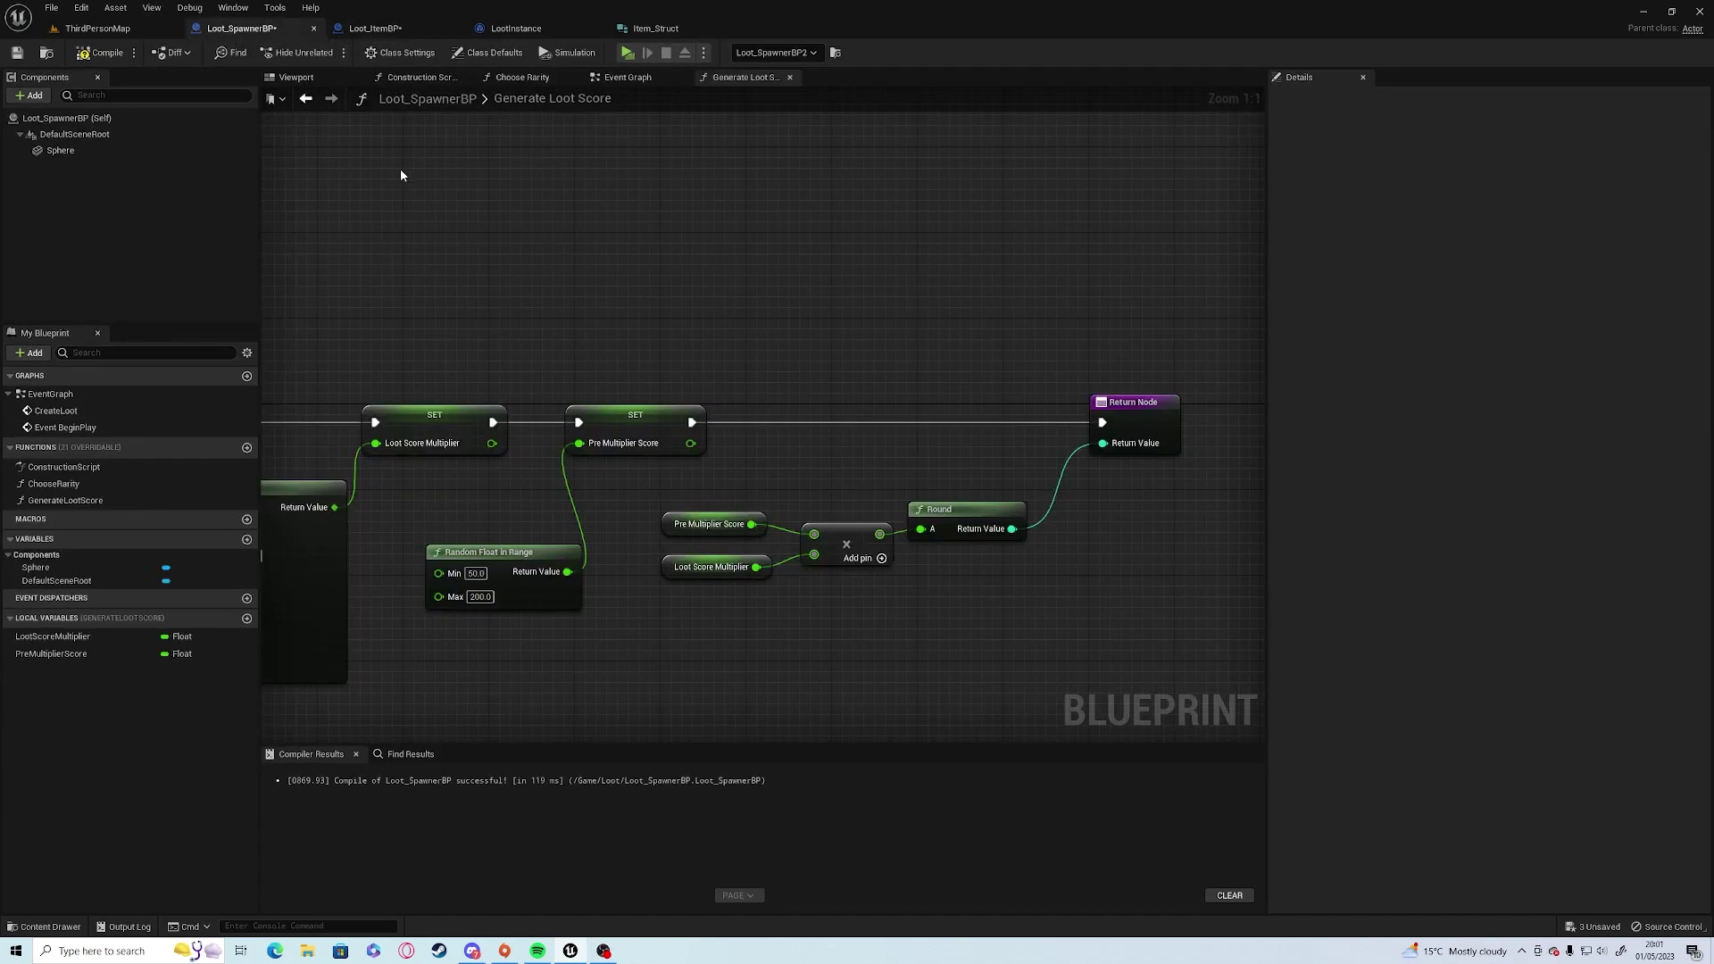
click(628, 76)
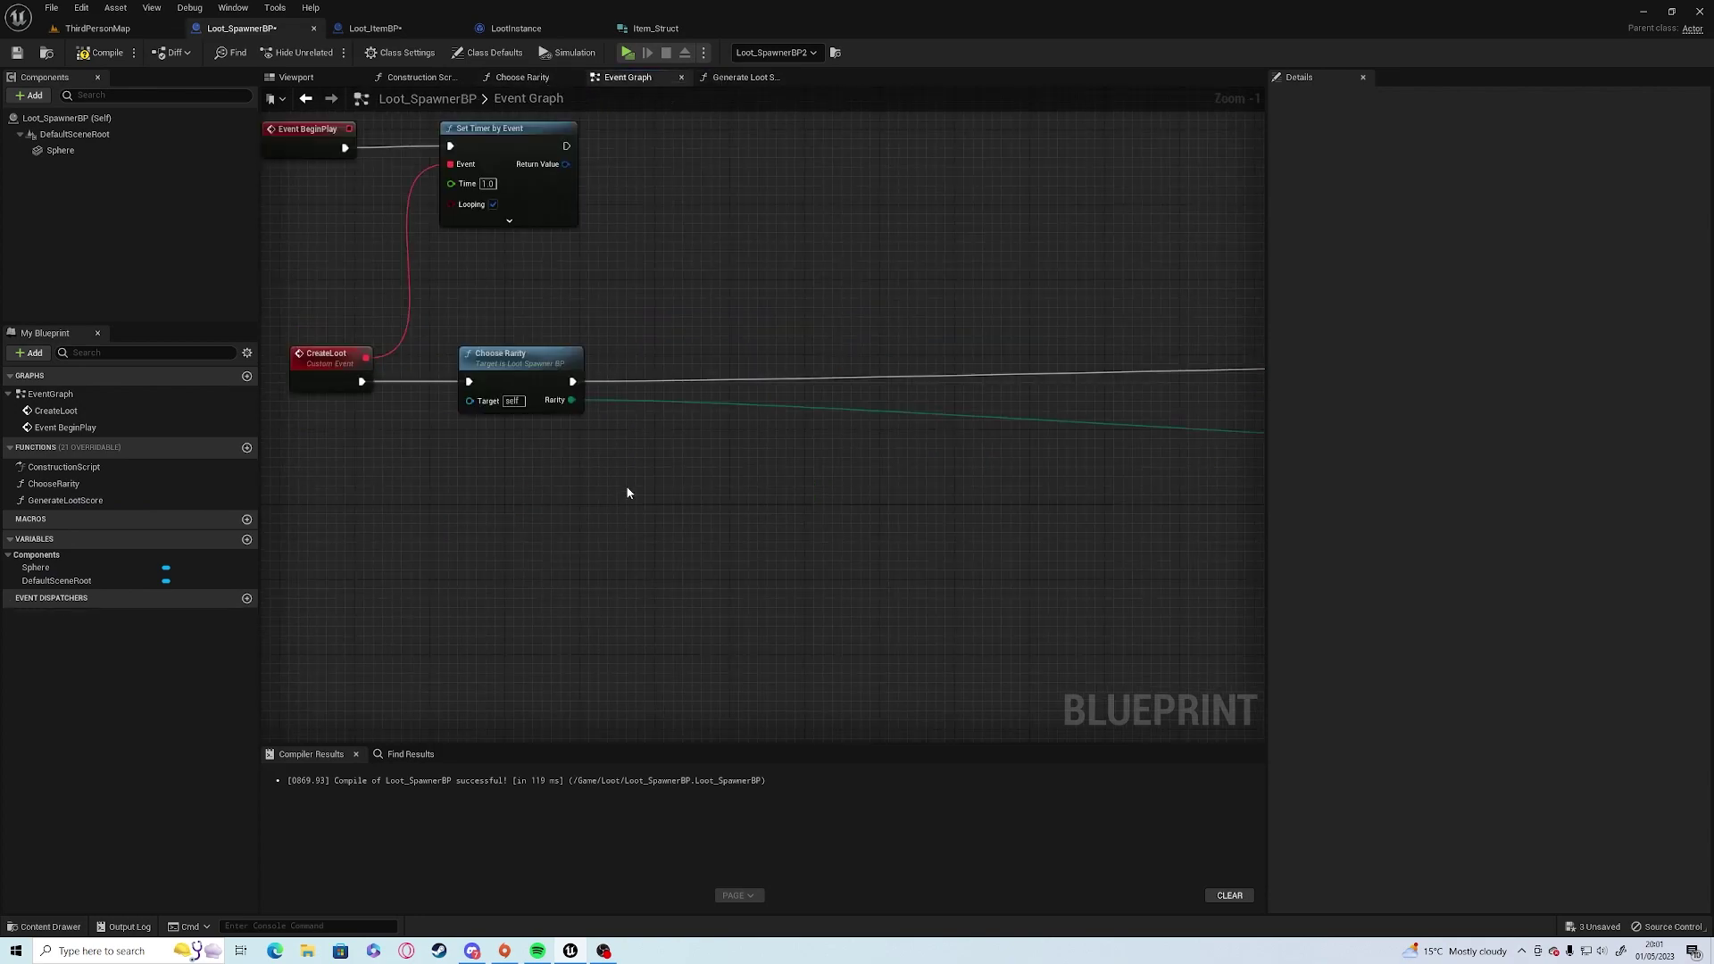
scroll(657, 415, down, 3)
drag(860, 355, 1150, 497)
drag(1109, 400, 621, 402)
scroll(713, 373, up, 1)
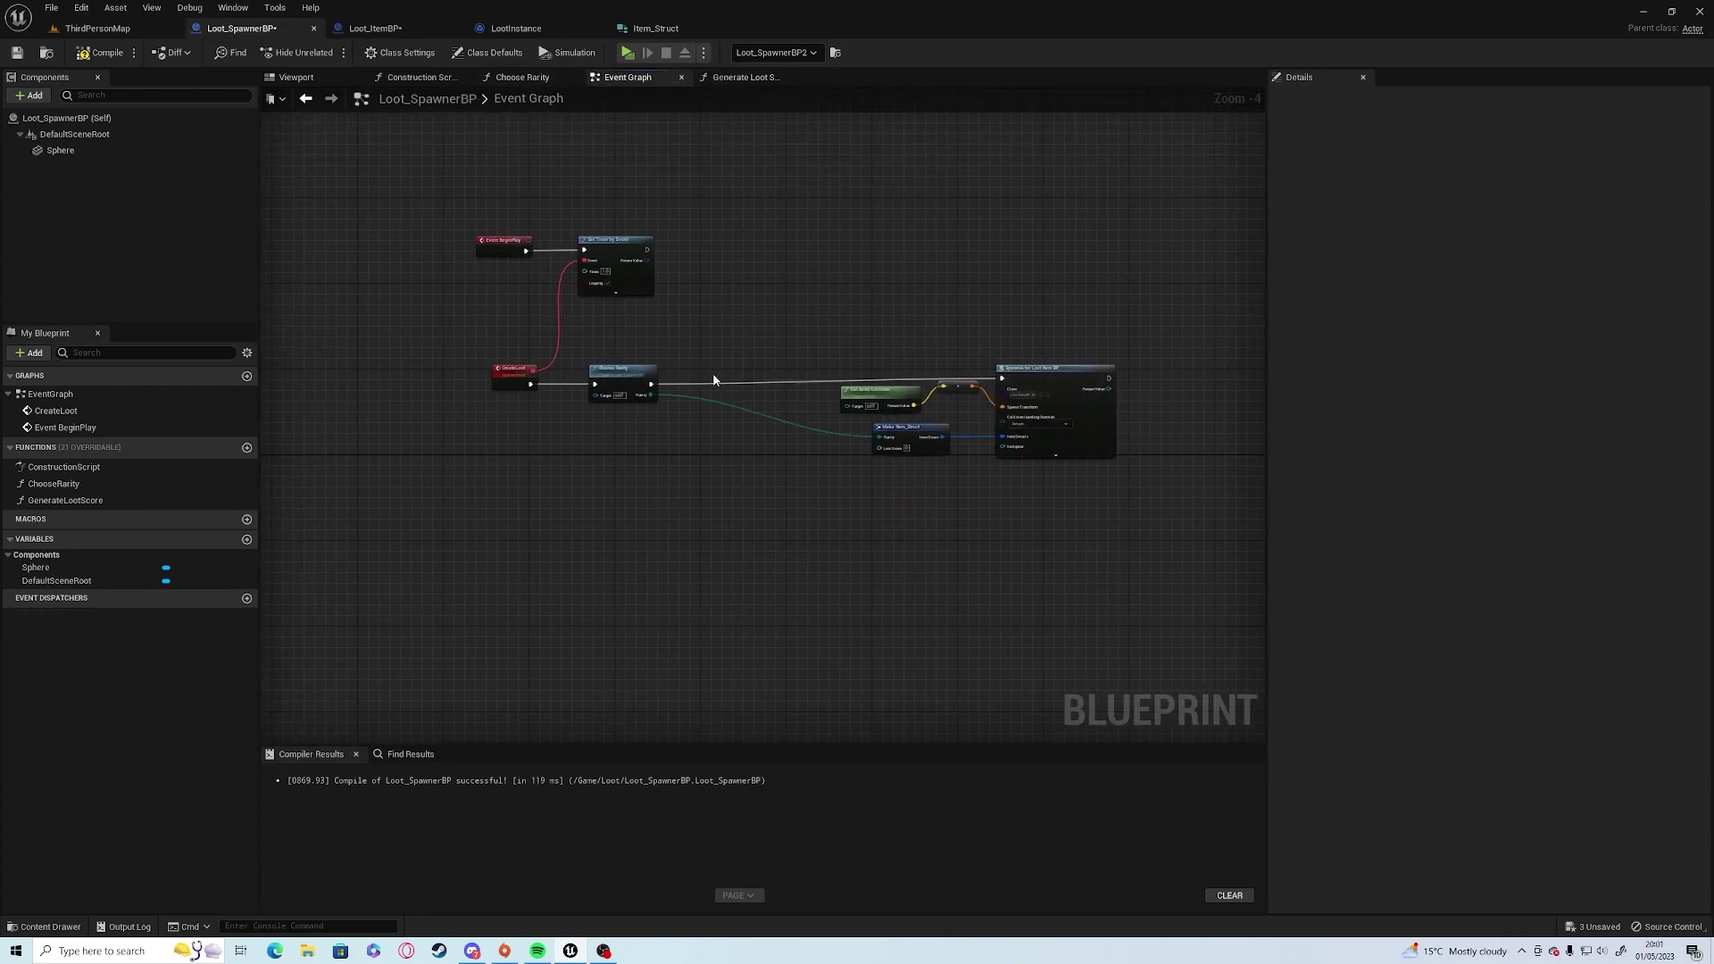
scroll(564, 415, up, 1)
Call Generate Loot Score after Choose Rarity, feeding its result into Make Item_Struct's Loot Score before SpawnActor.
mouse_move(65, 500)
mouse_down()
mouse_move(772, 406)
mouse_move(673, 362)
mouse_move(751, 388)
mouse_up()
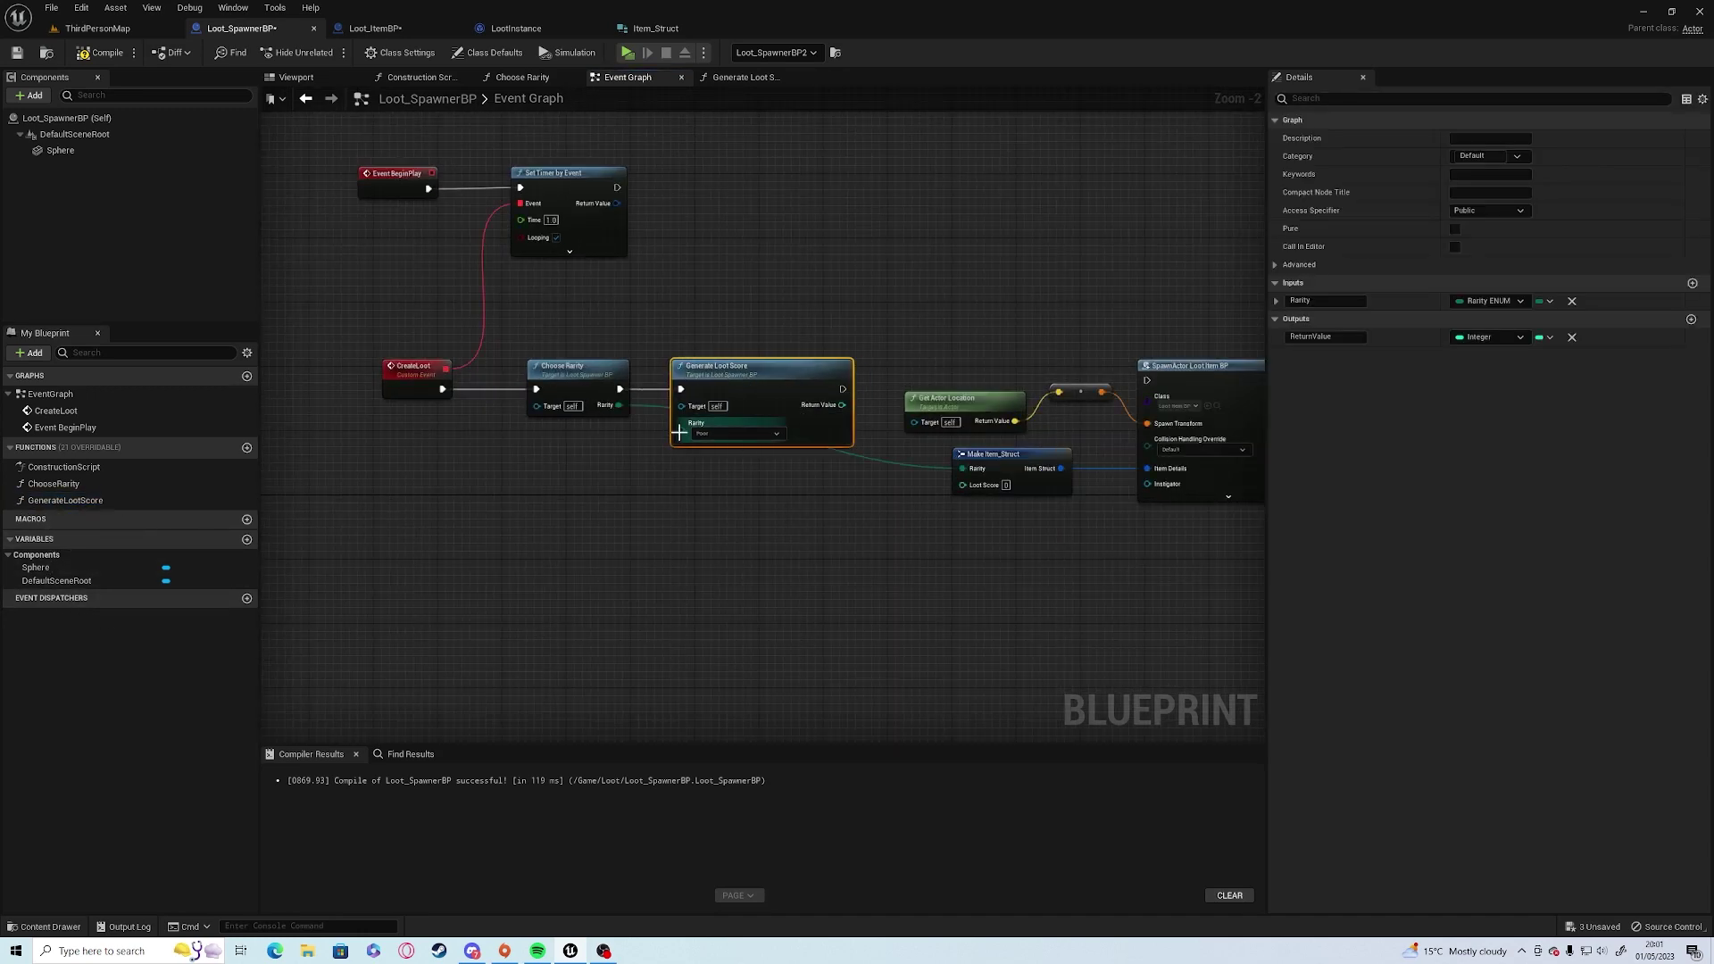
drag(620, 406, 682, 423)
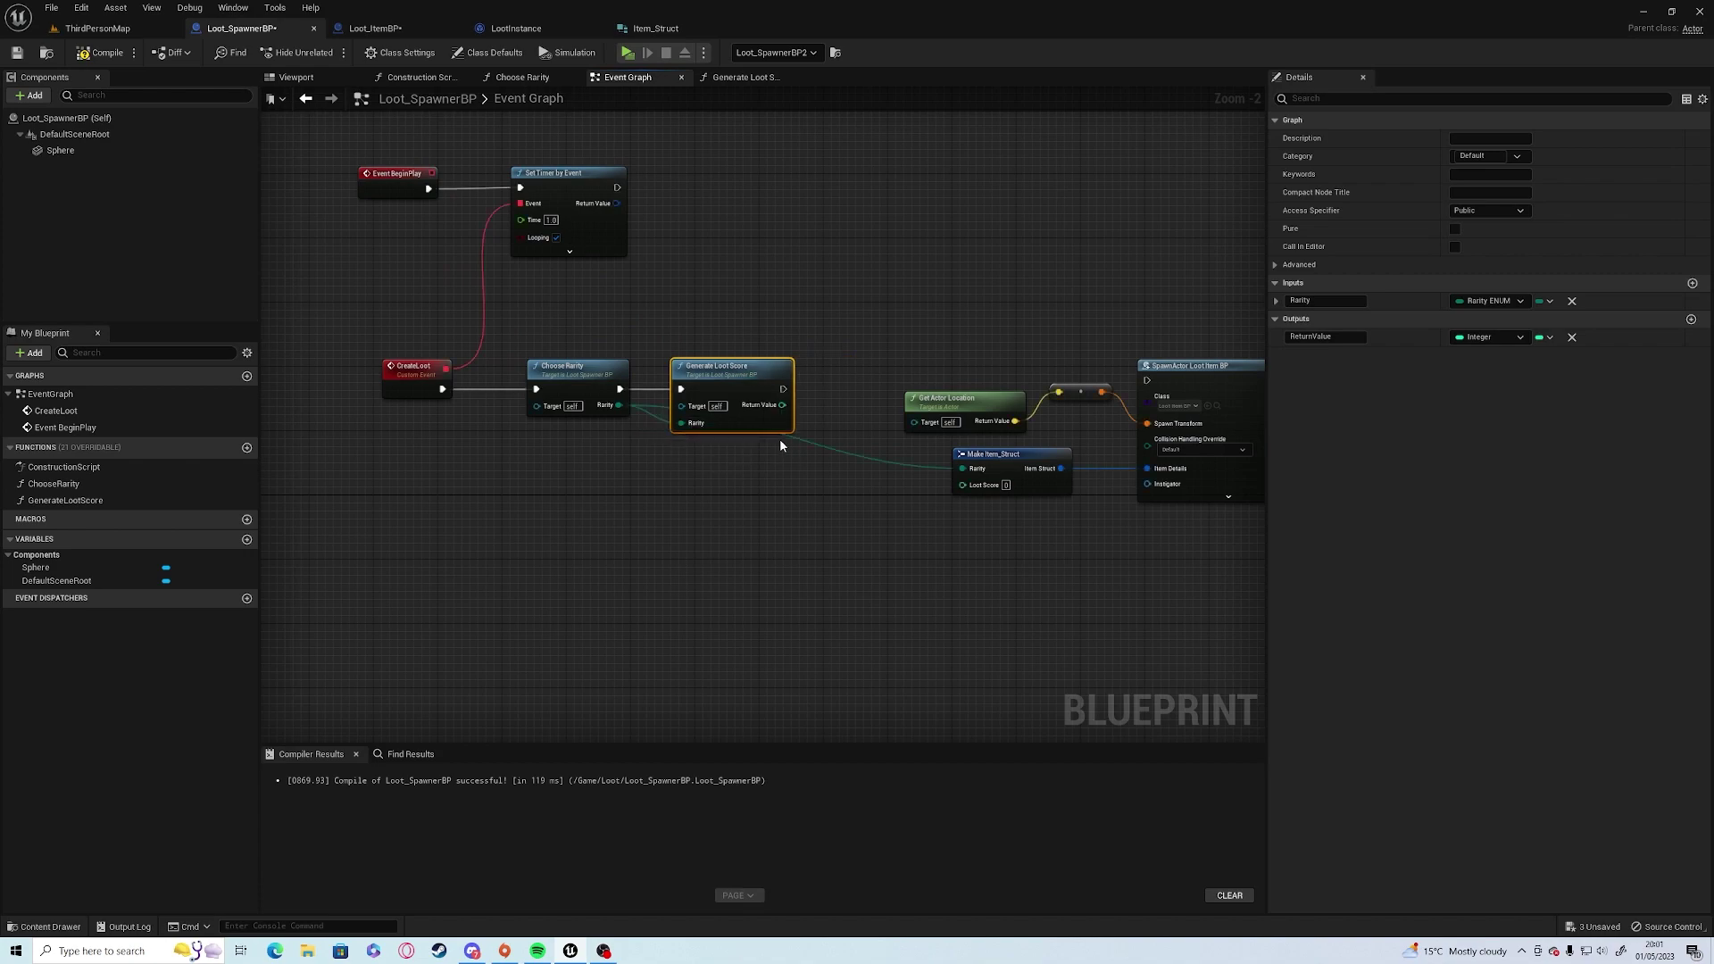
drag(787, 414, 963, 485)
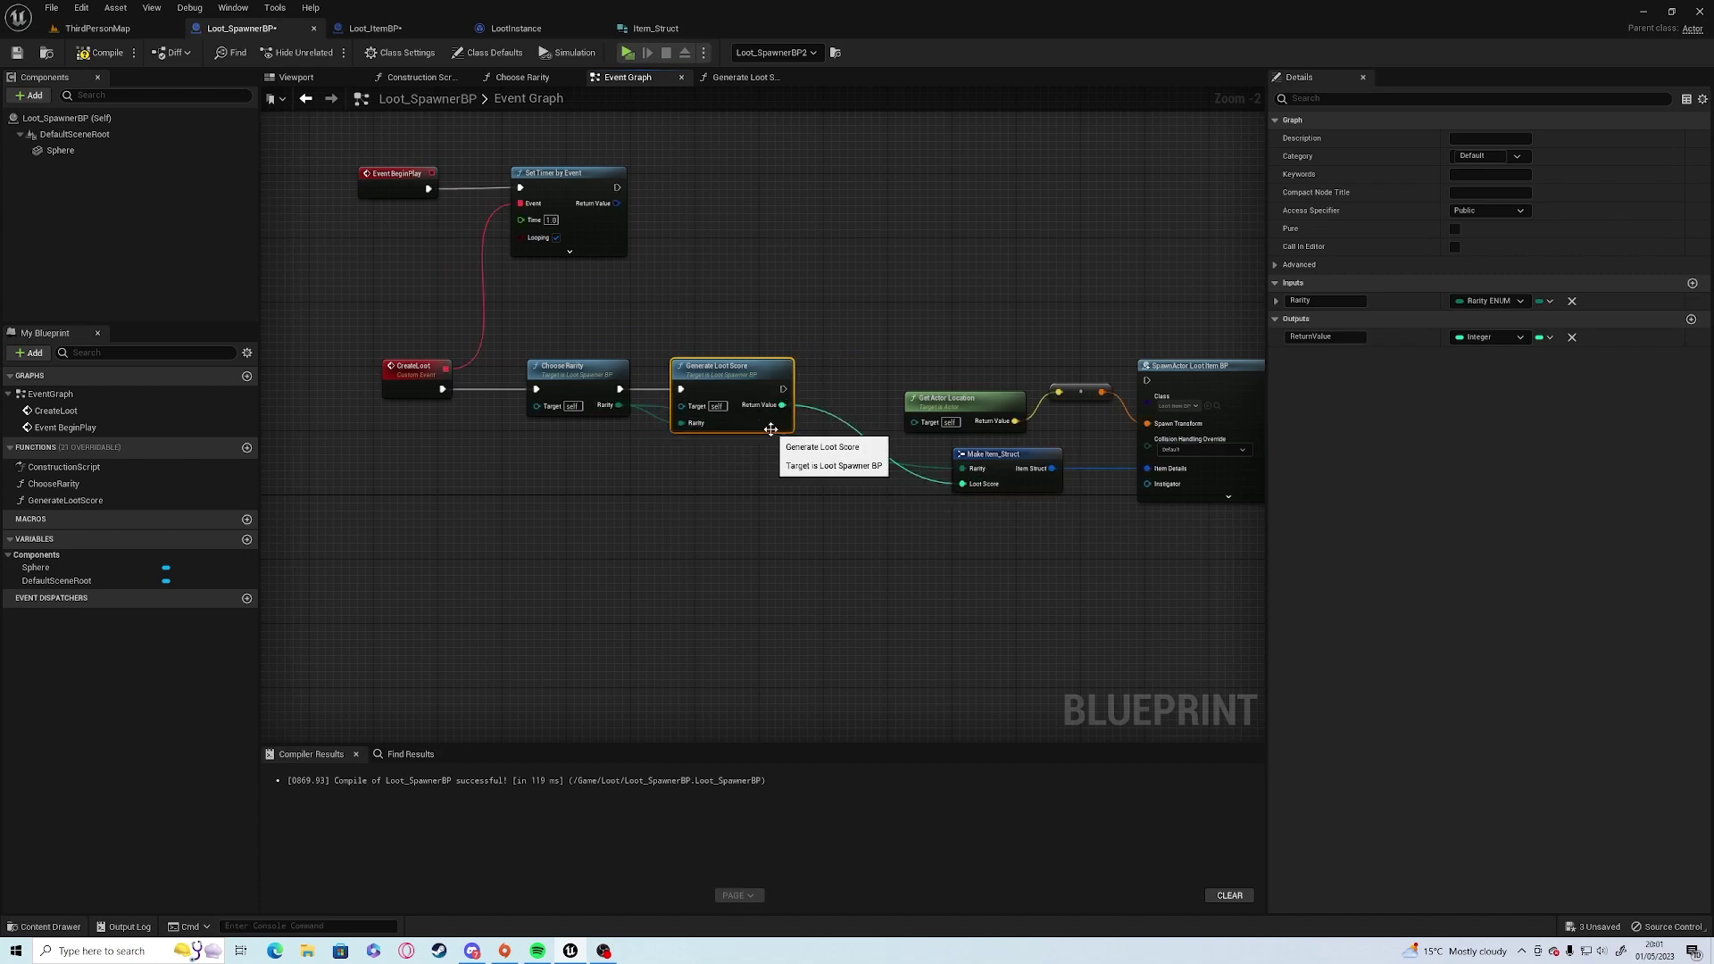
drag(783, 389, 1147, 381)
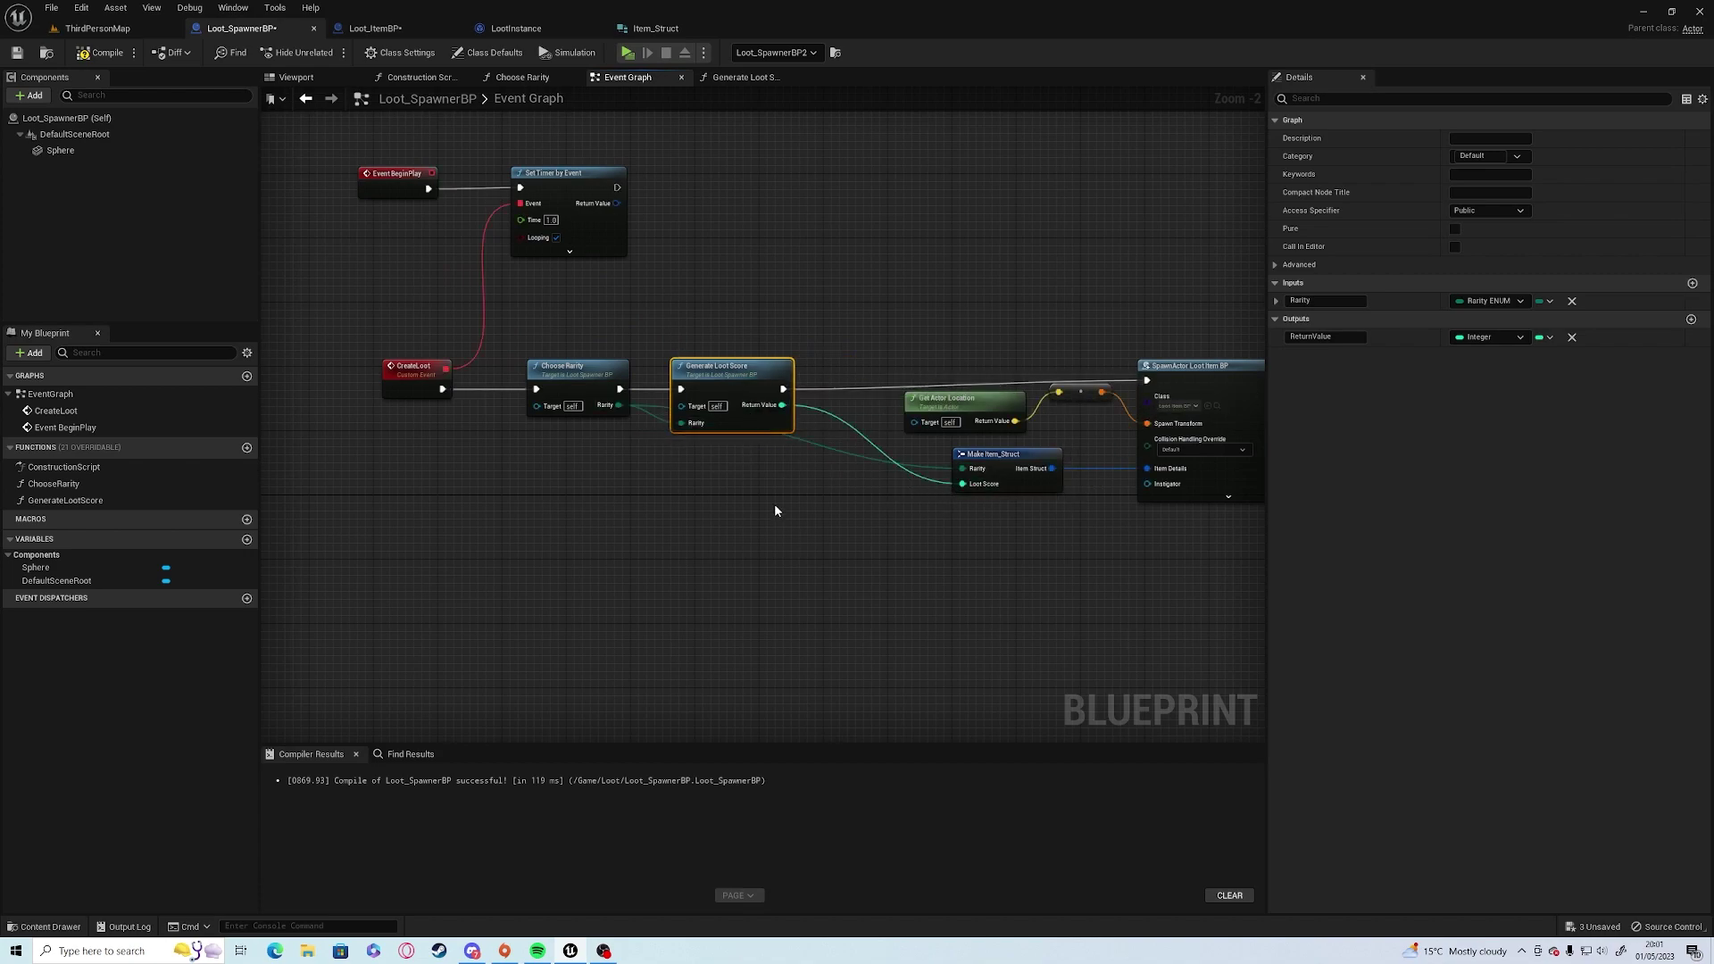
right_drag(1164, 391, 977, 366)
click(1072, 382)
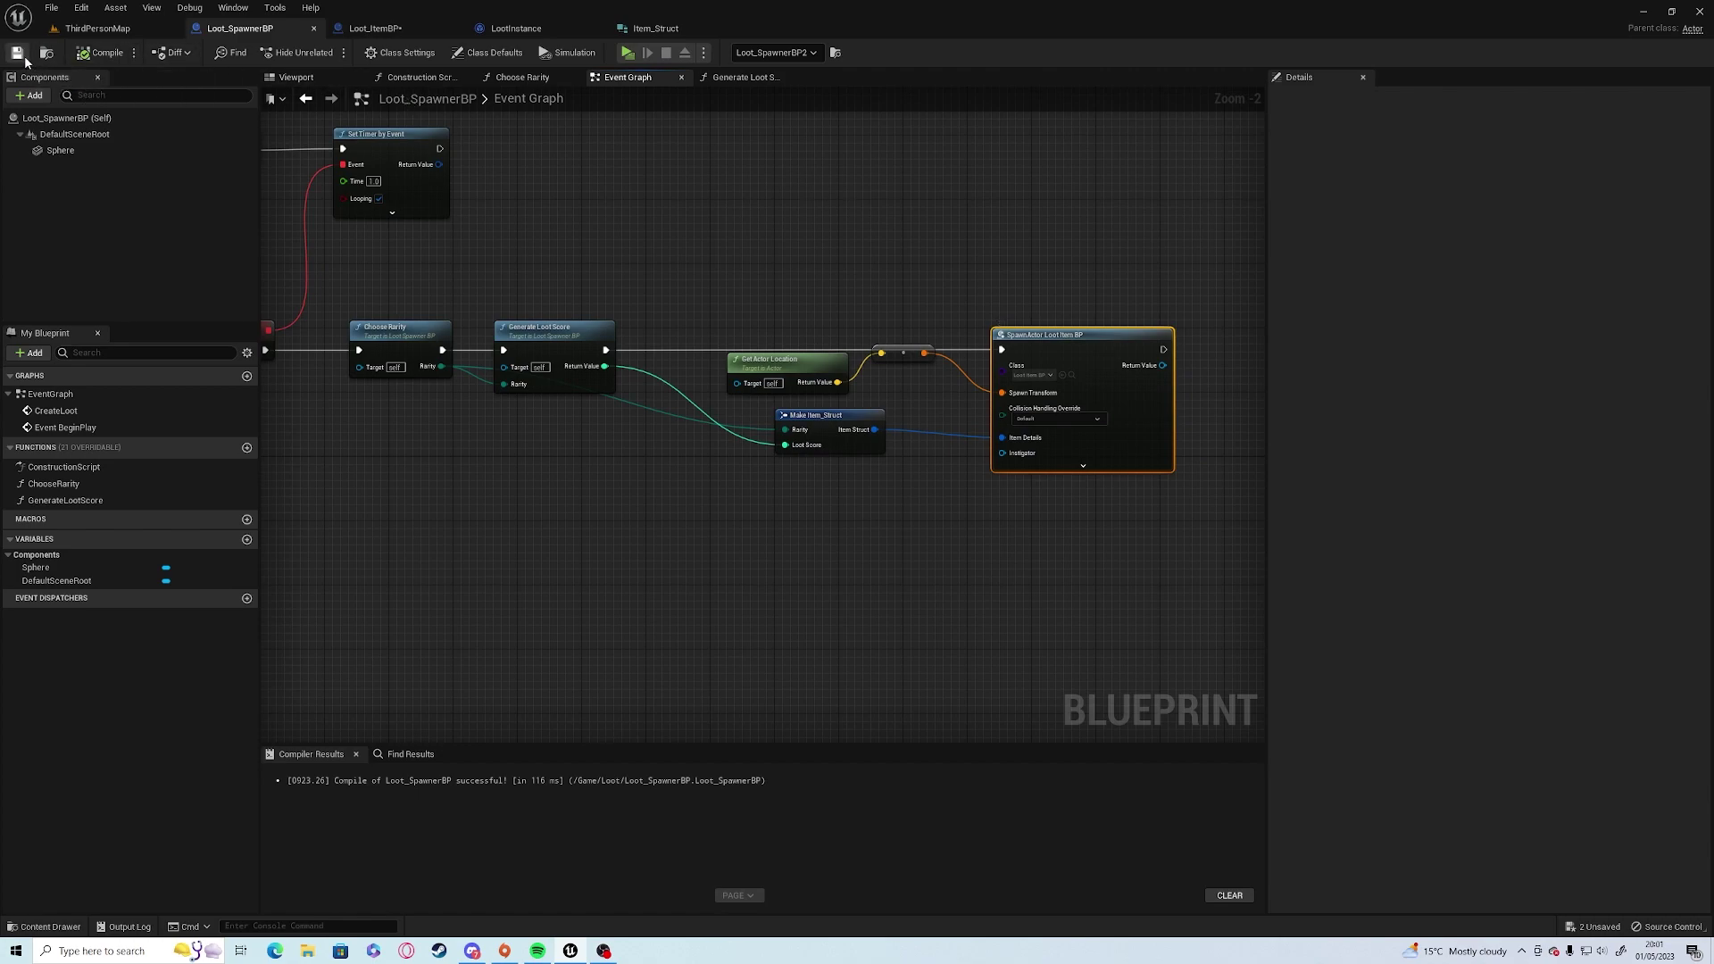
Add a TextRender component to Loot_ItemBP and raise it 30 units above the sphere.
click(372, 27)
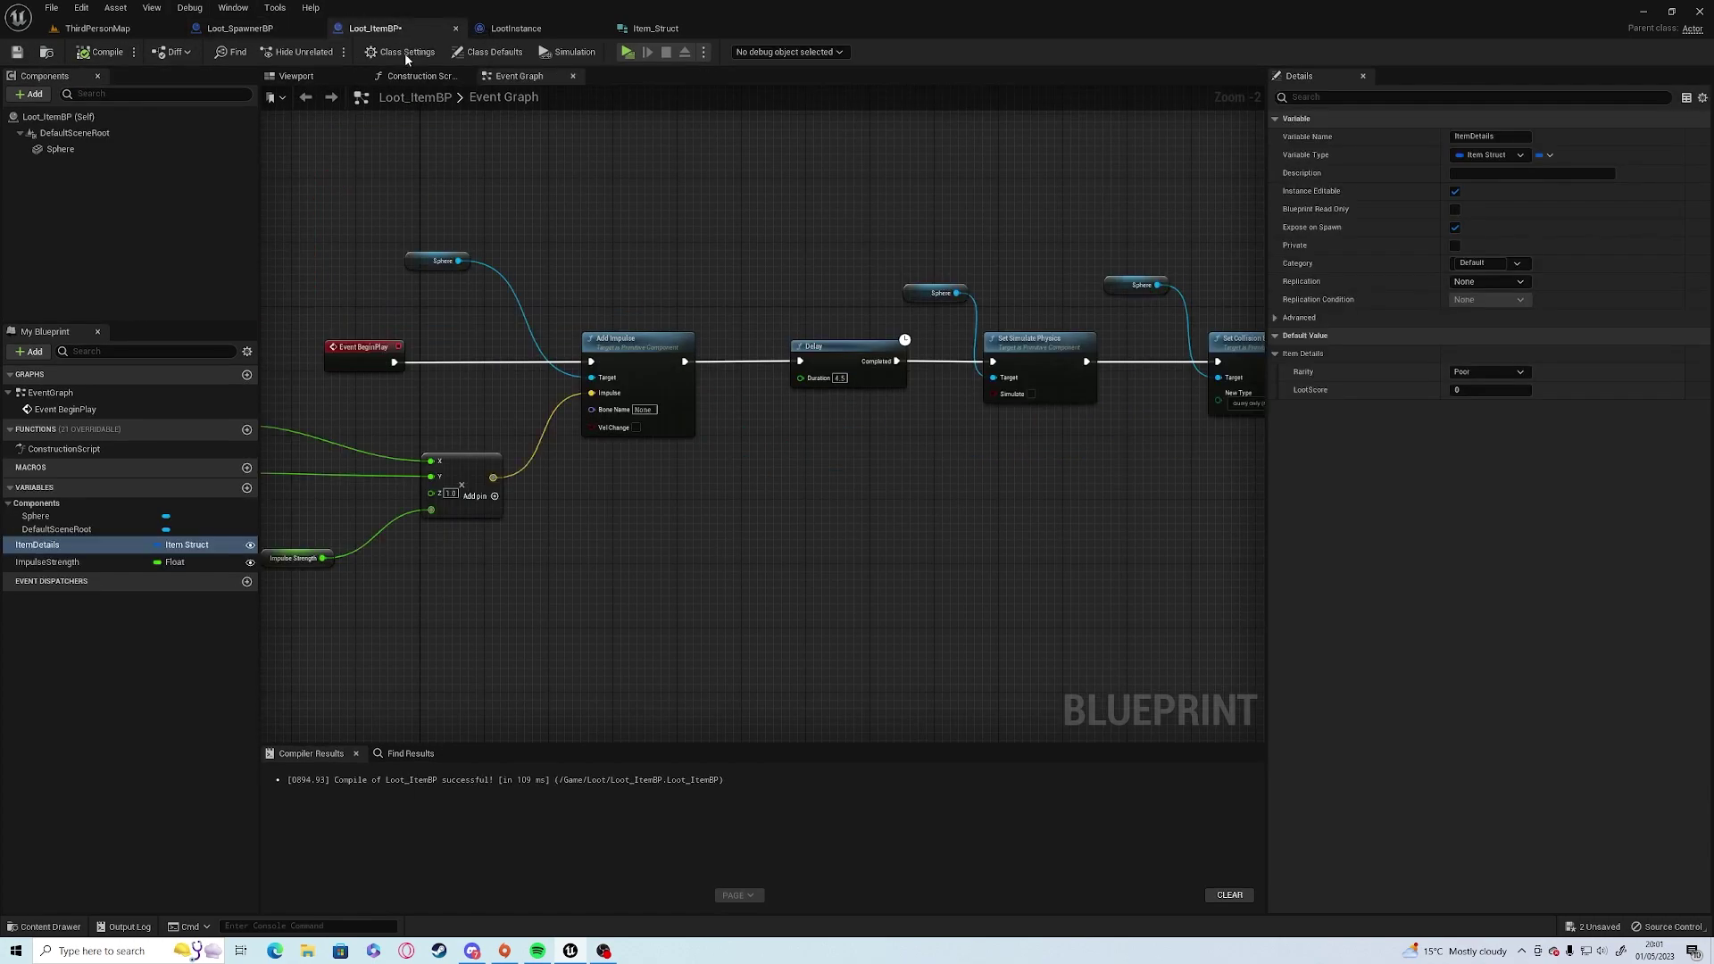
click(295, 75)
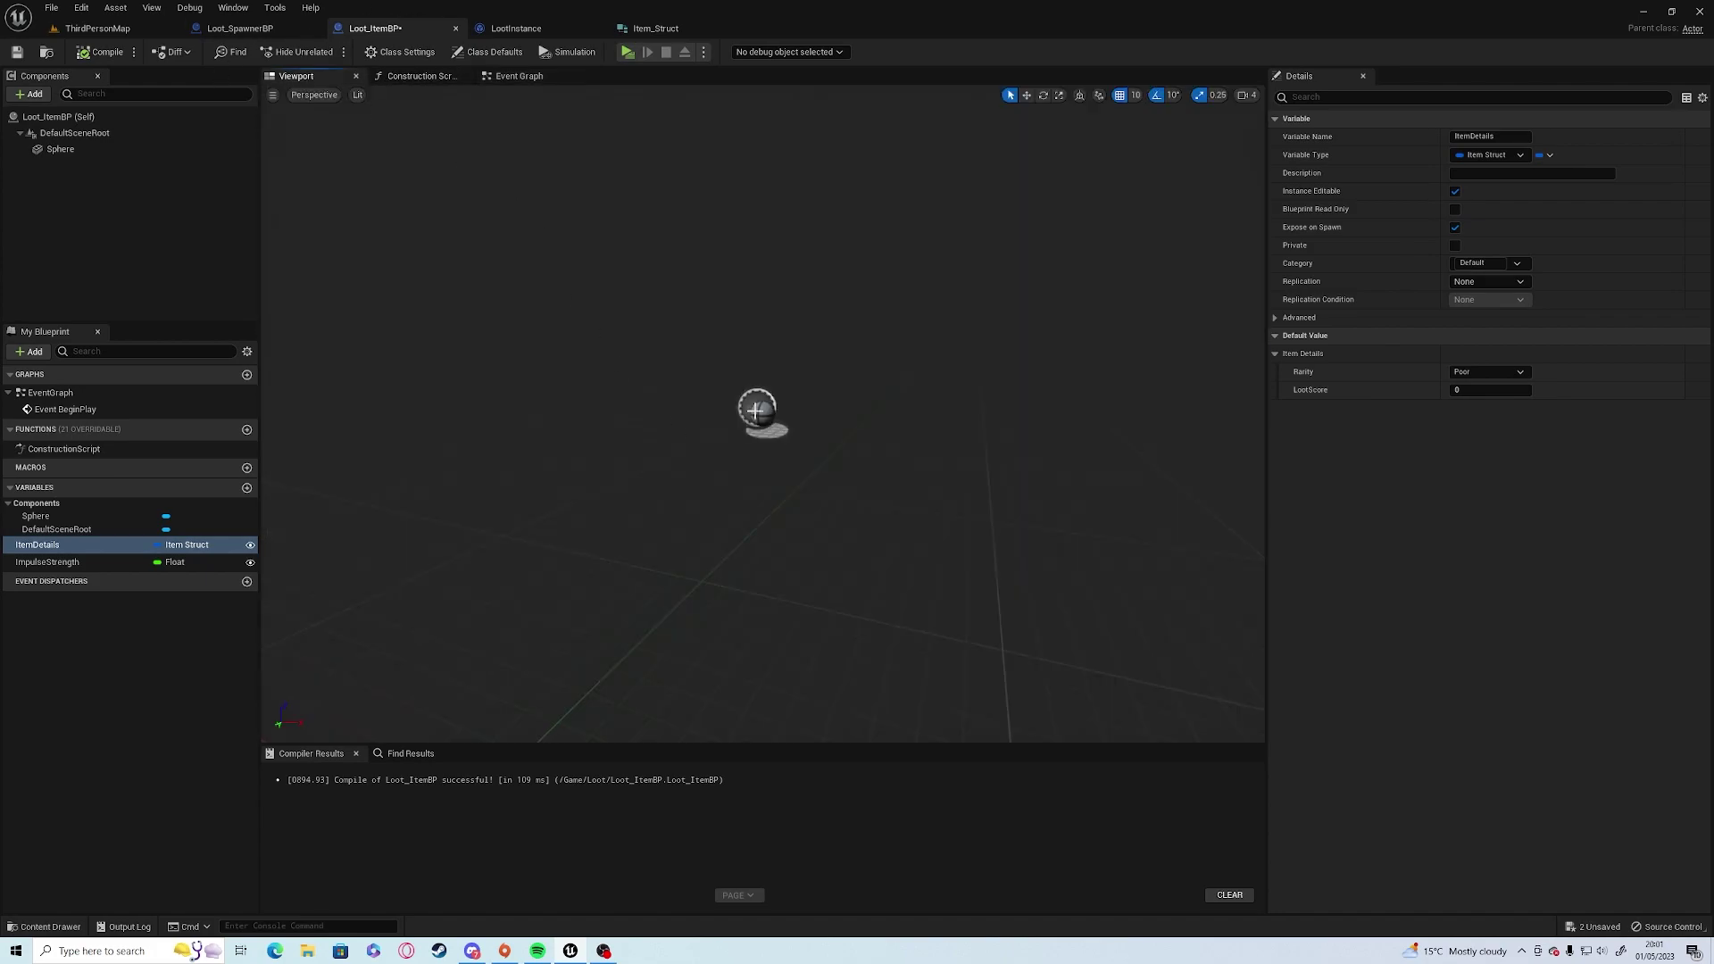
drag(664, 324, 750, 336)
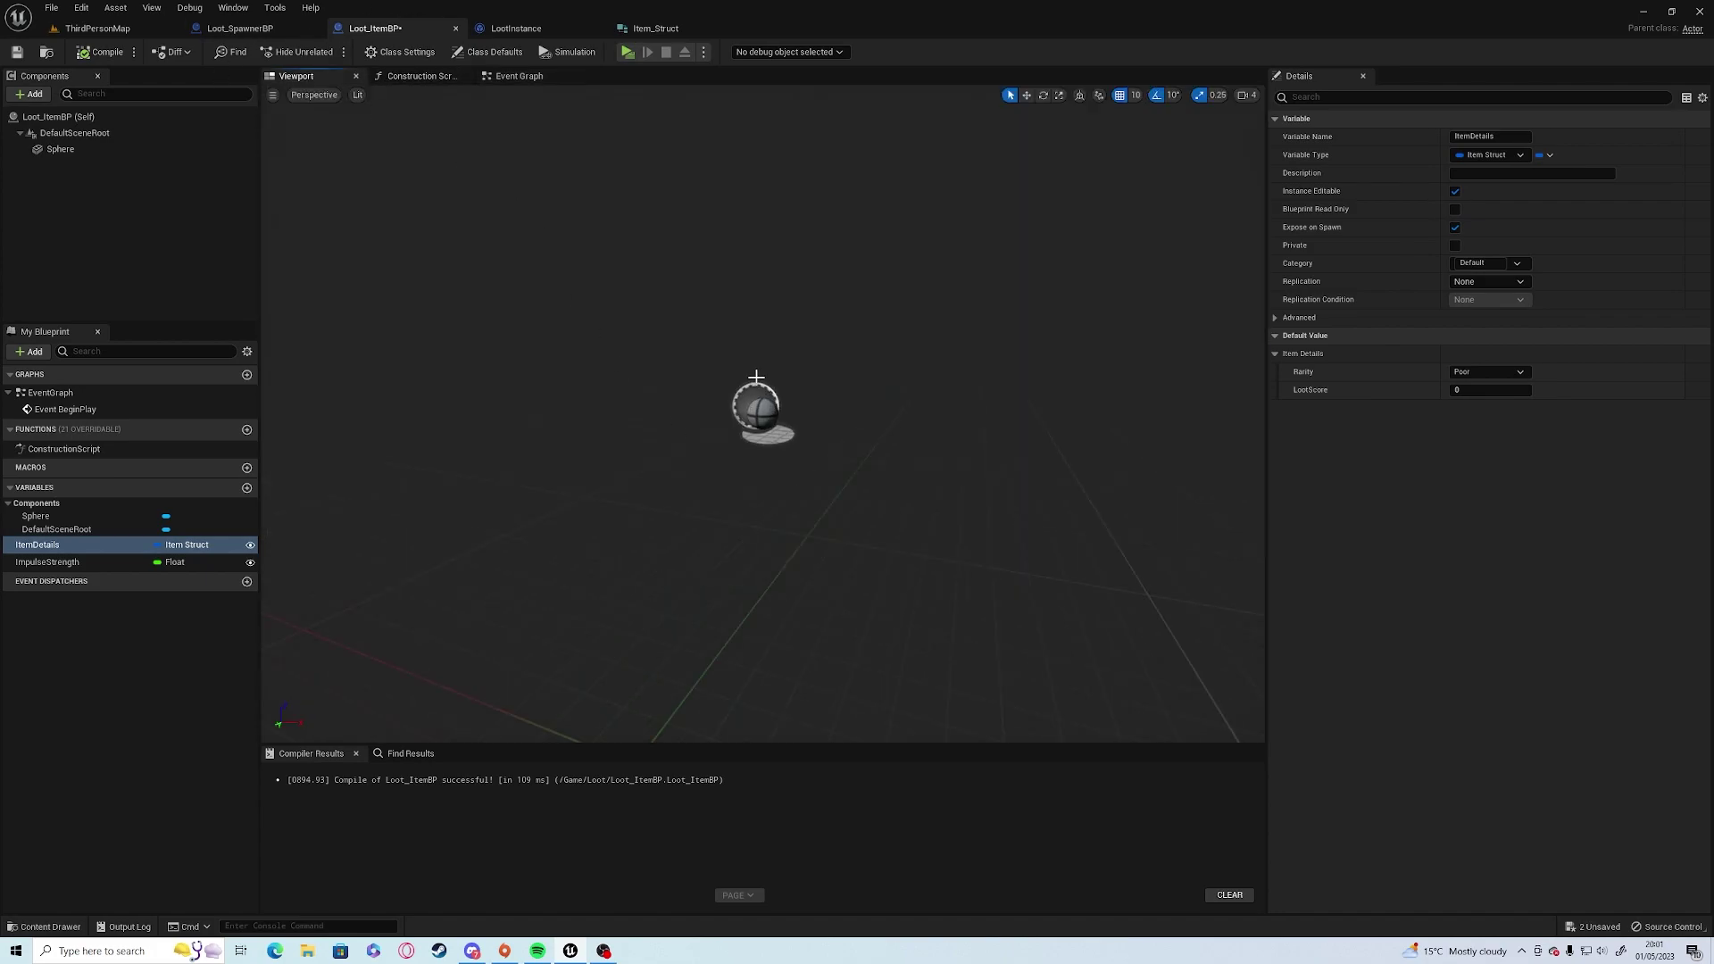
click(29, 95)
text(text)
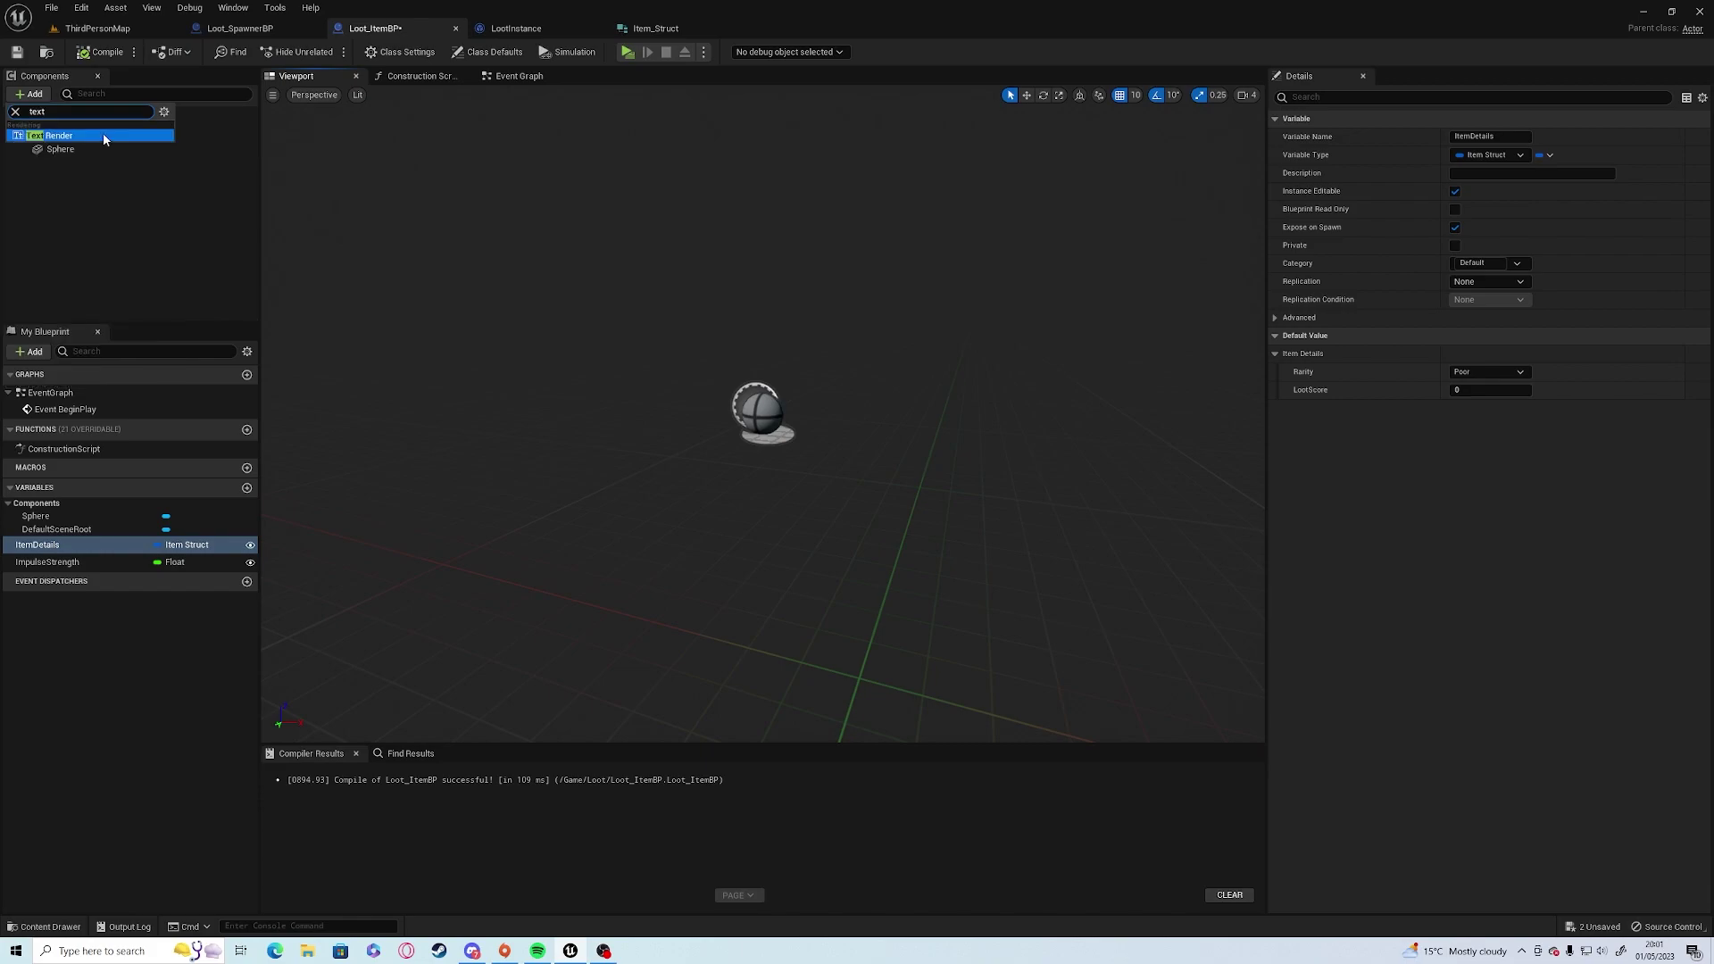
click(104, 136)
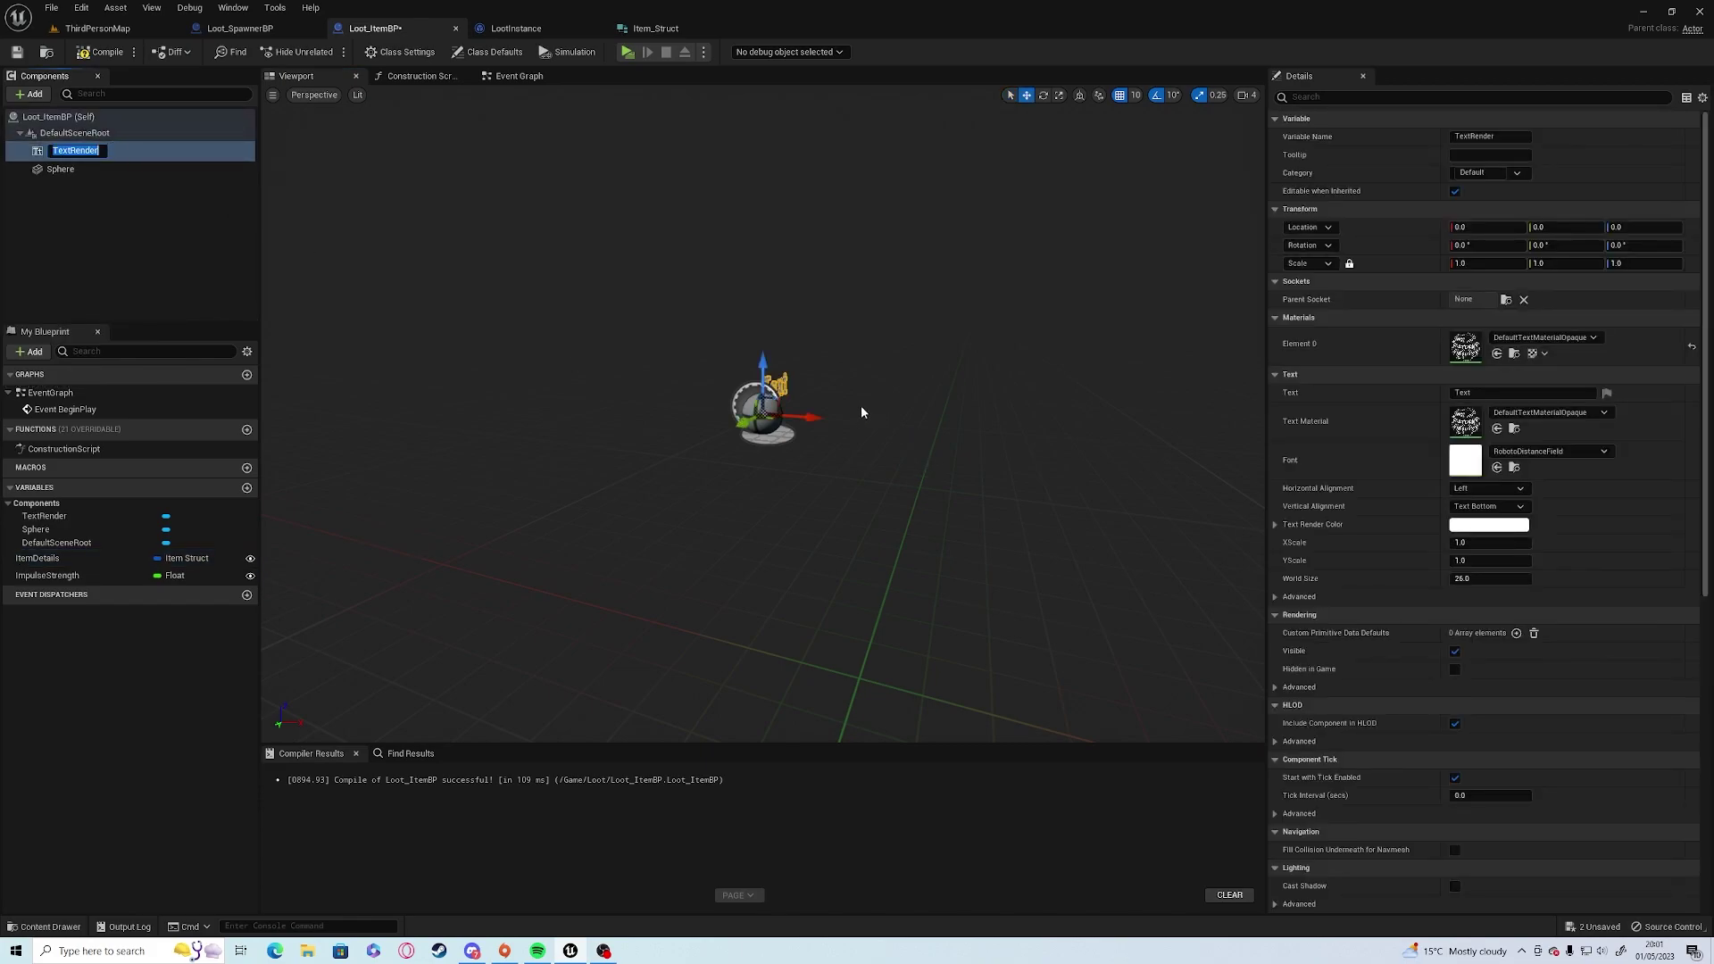
click(768, 368)
drag(760, 358, 759, 306)
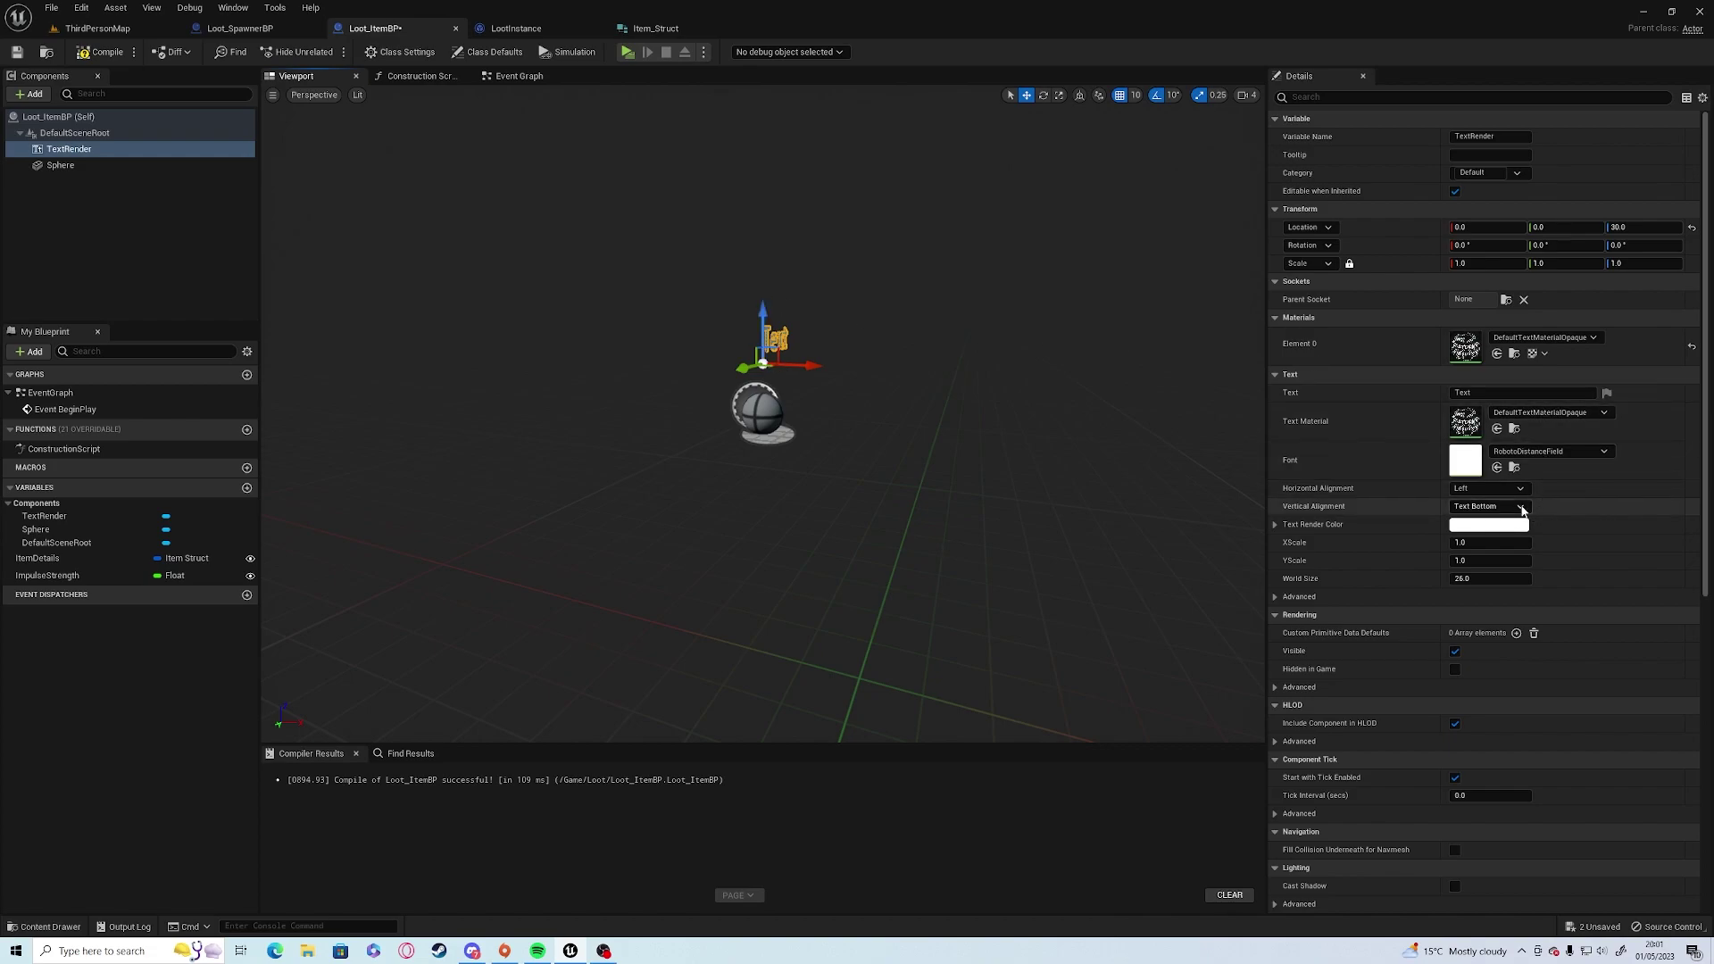
Centre the text horizontally and vertically, then compile the item blueprint.
click(1491, 488)
click(1501, 515)
scroll(1493, 510, down, 1)
click(1489, 483)
click(1492, 510)
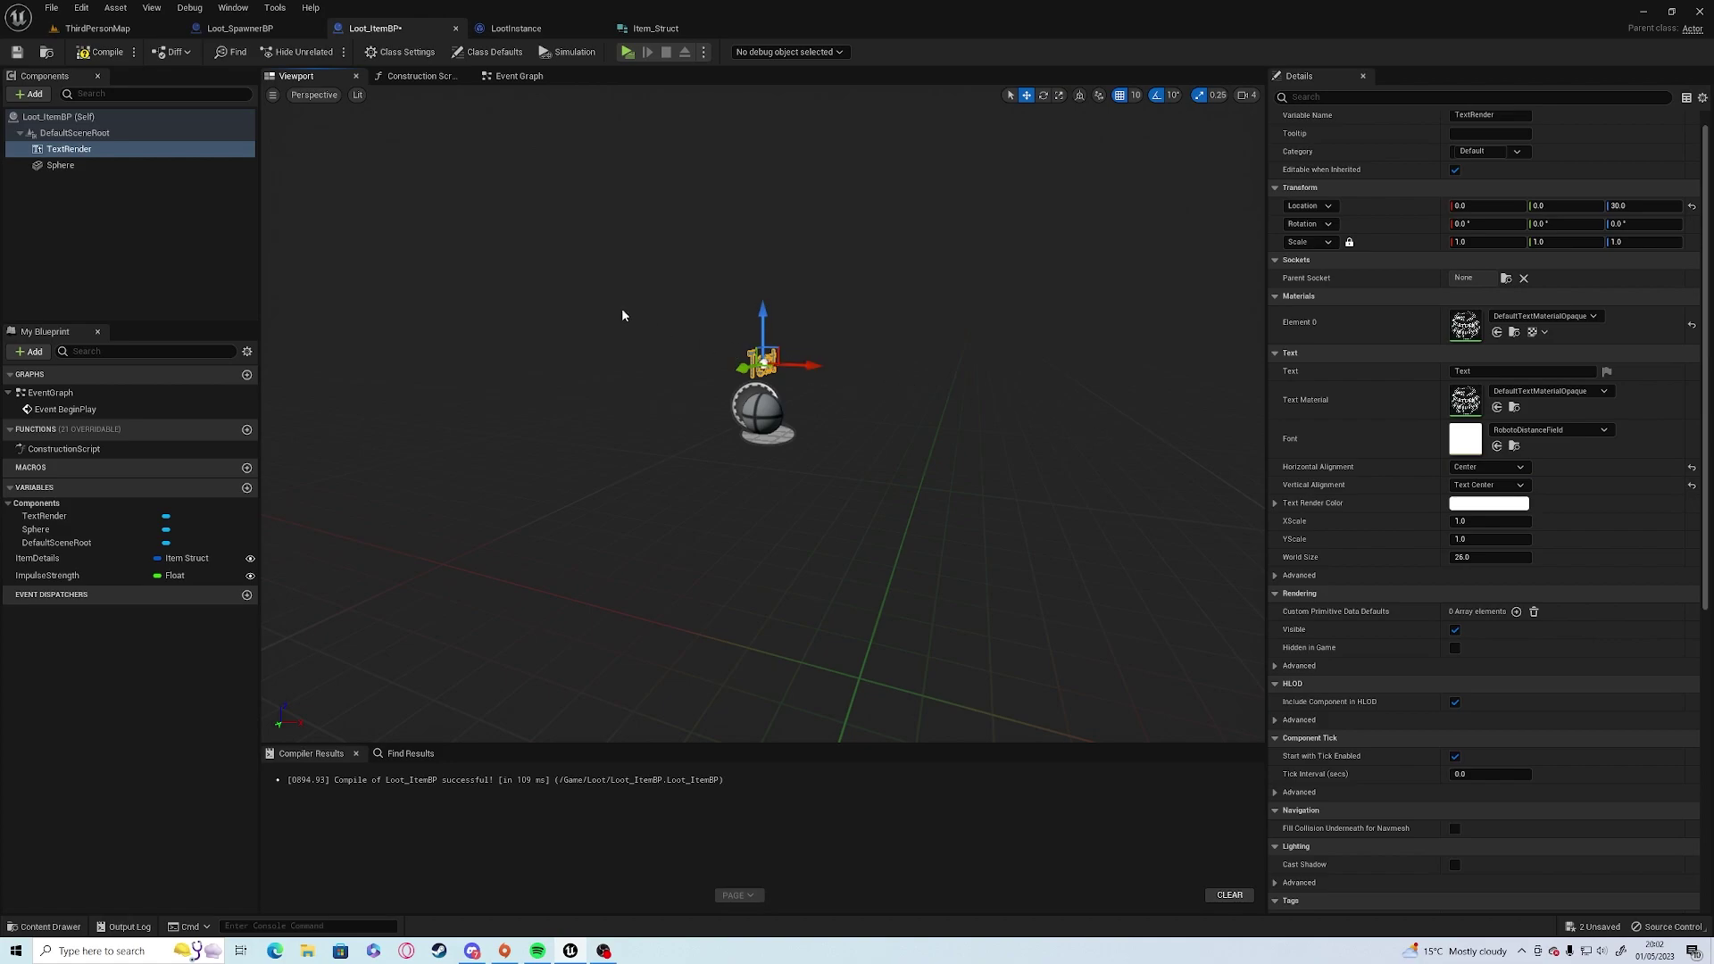
click(101, 52)
key(f)
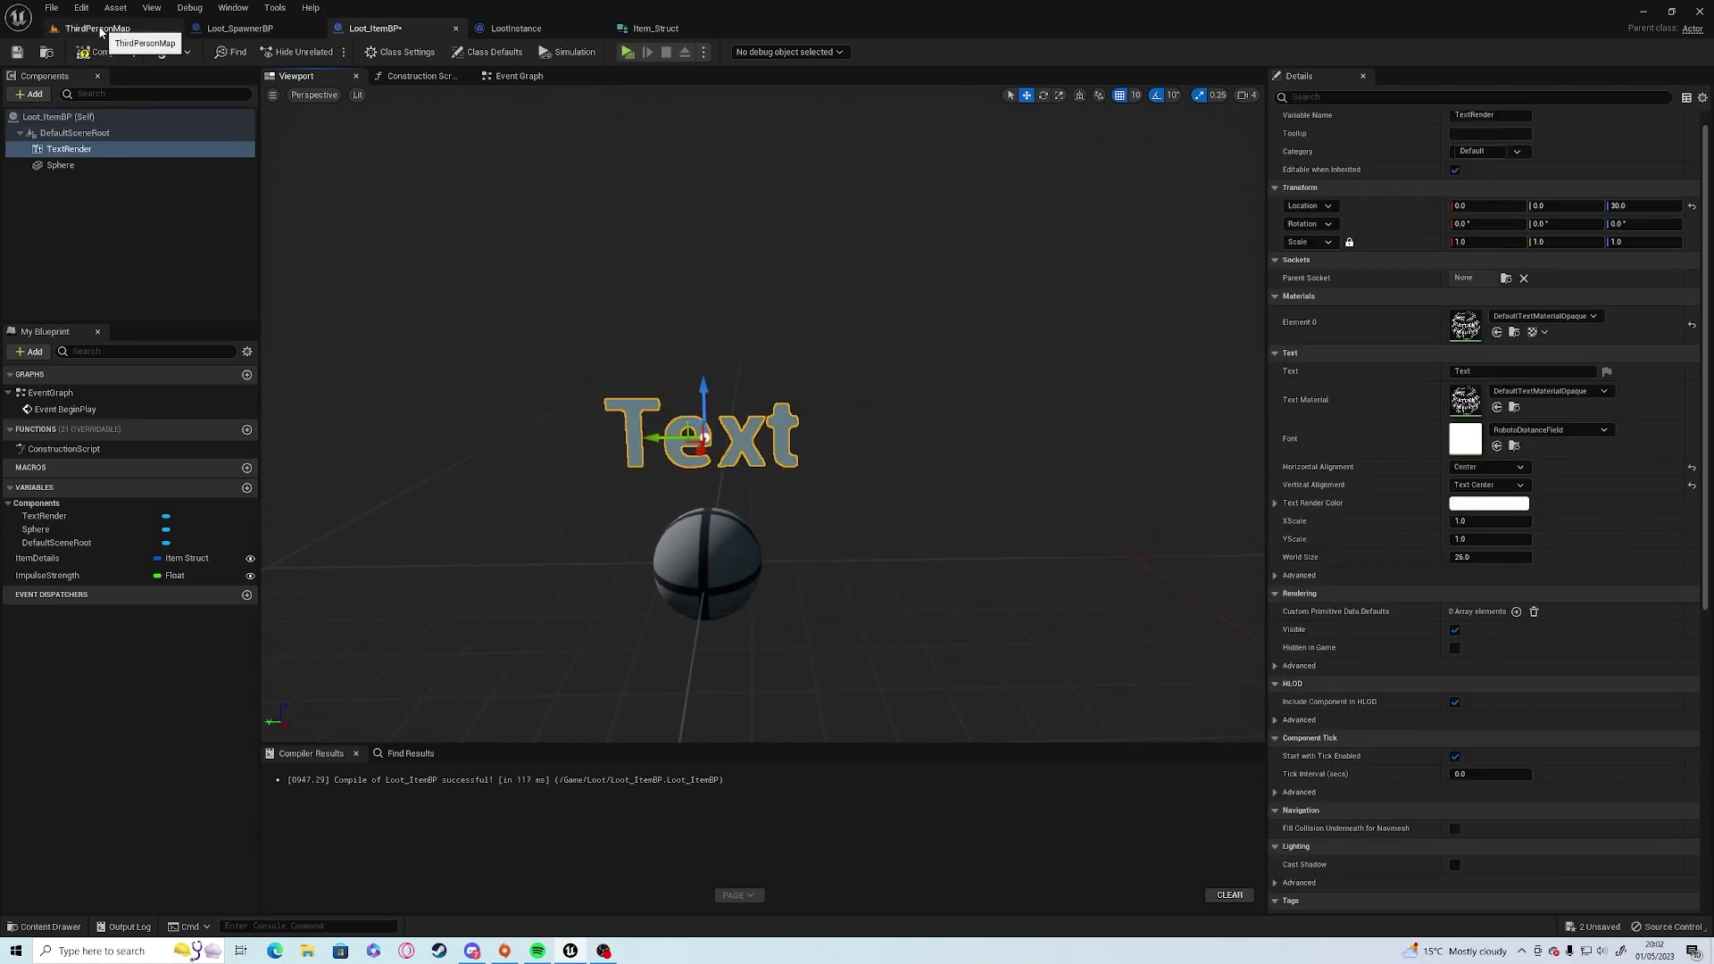
click(97, 29)
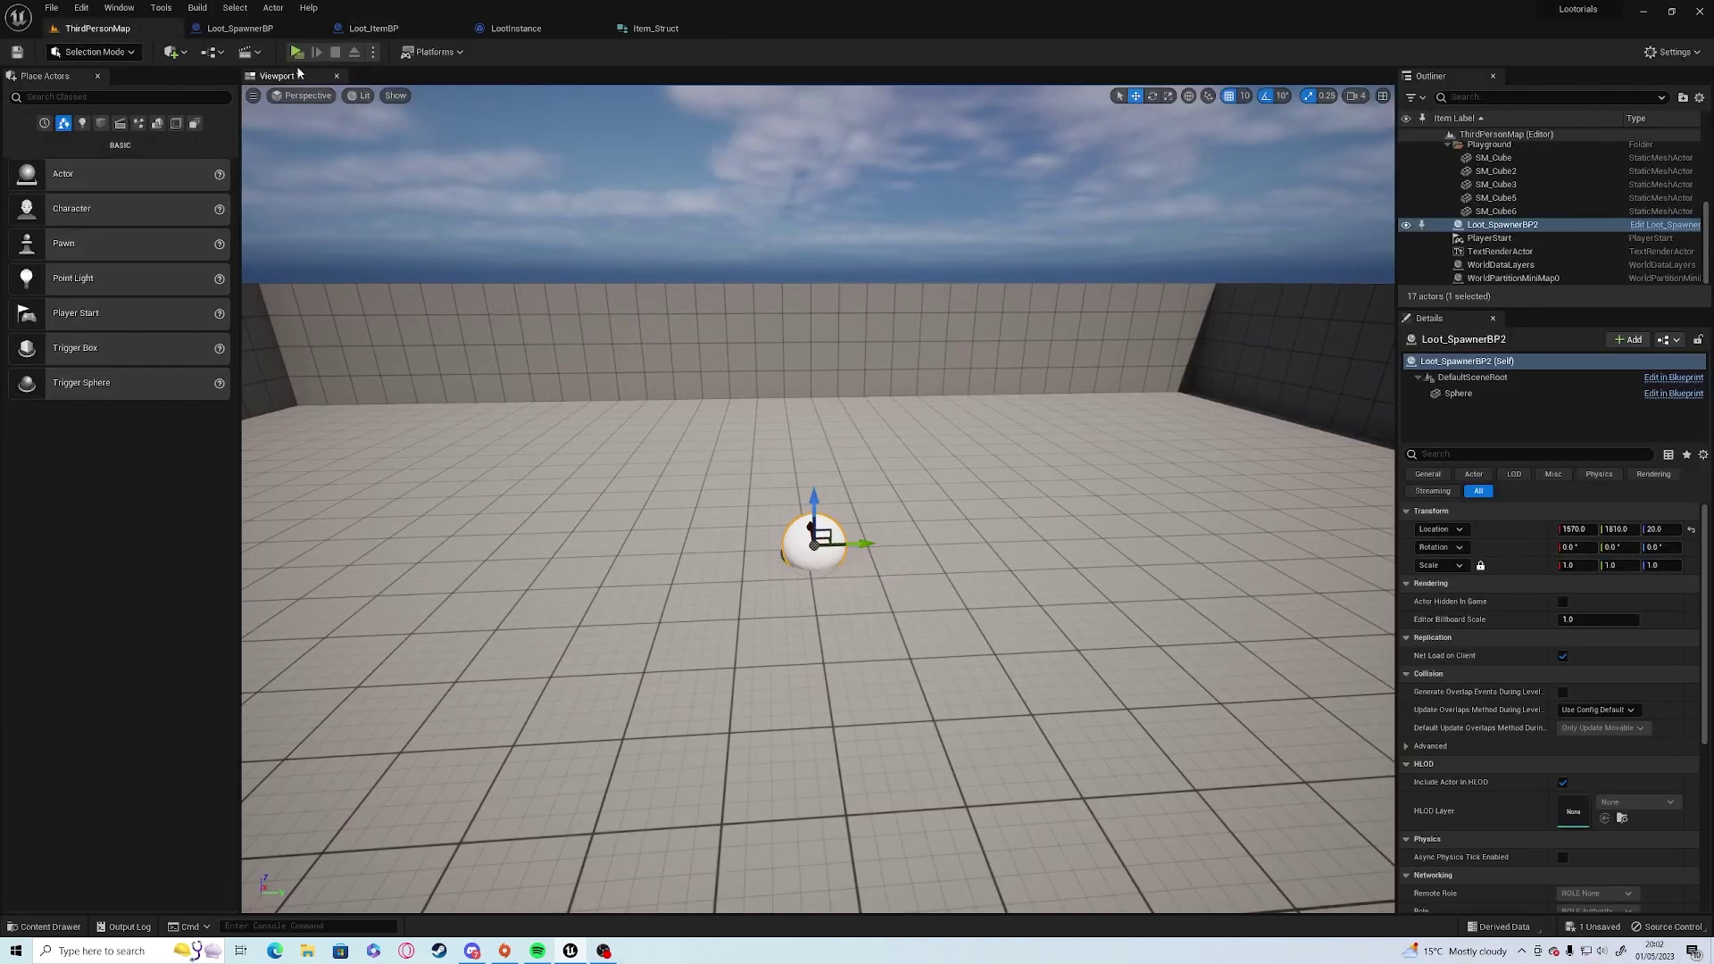
click(298, 52)
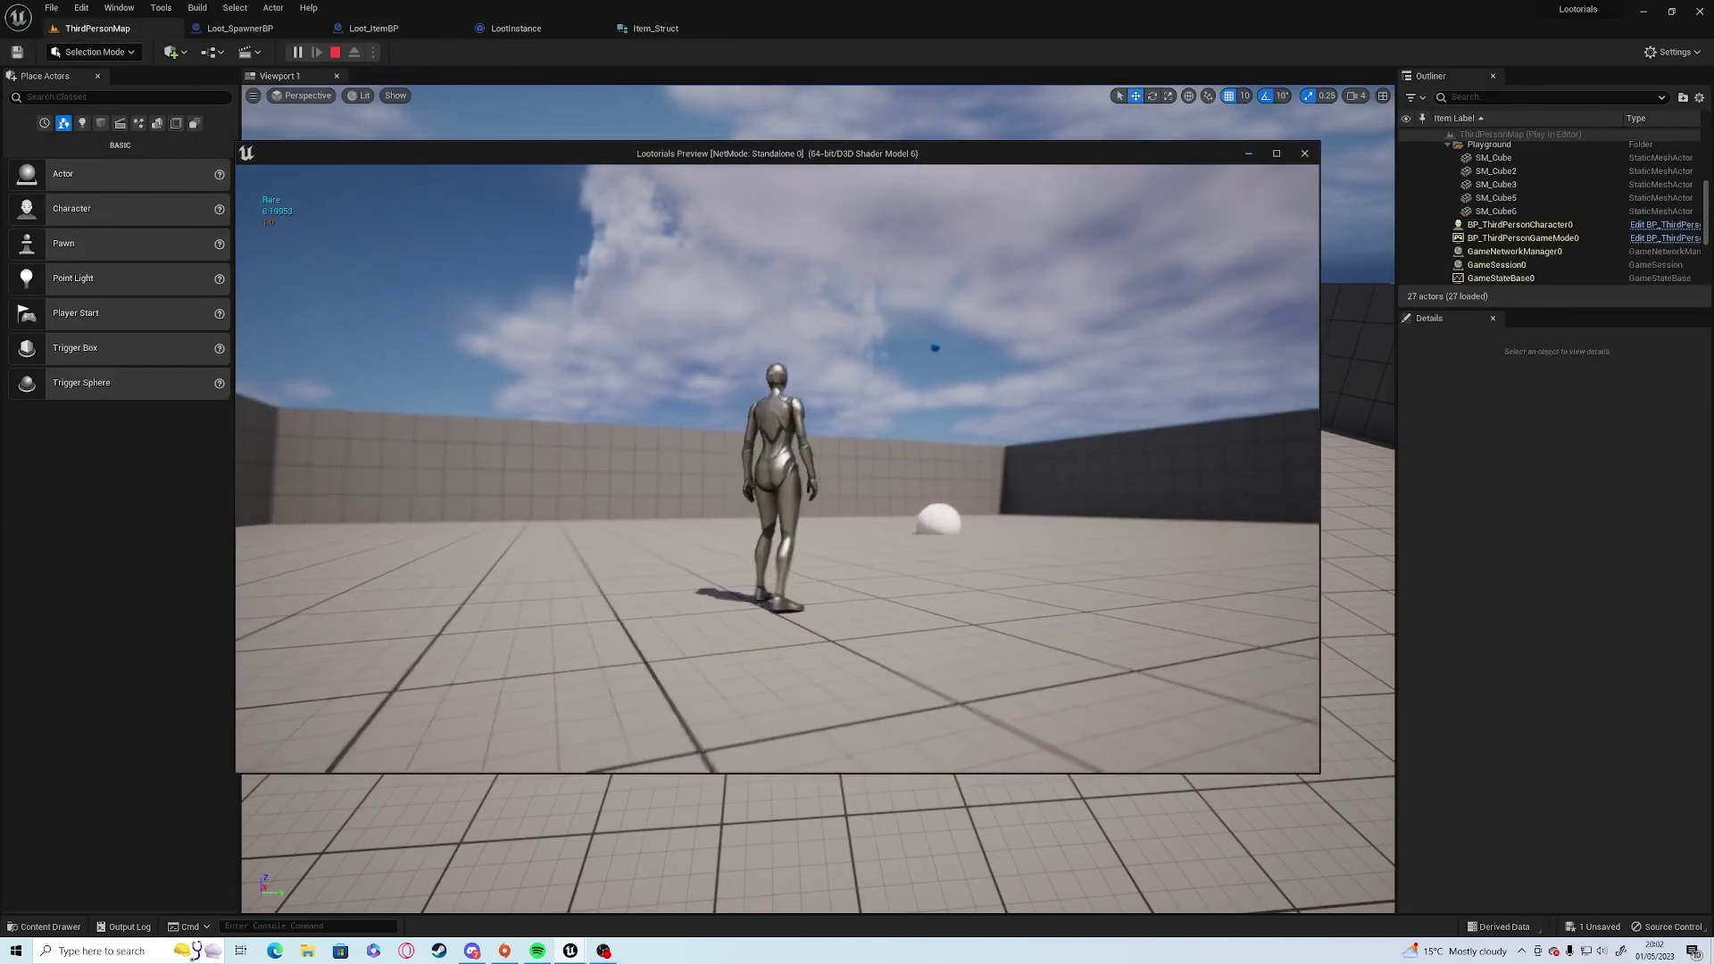
key(w)
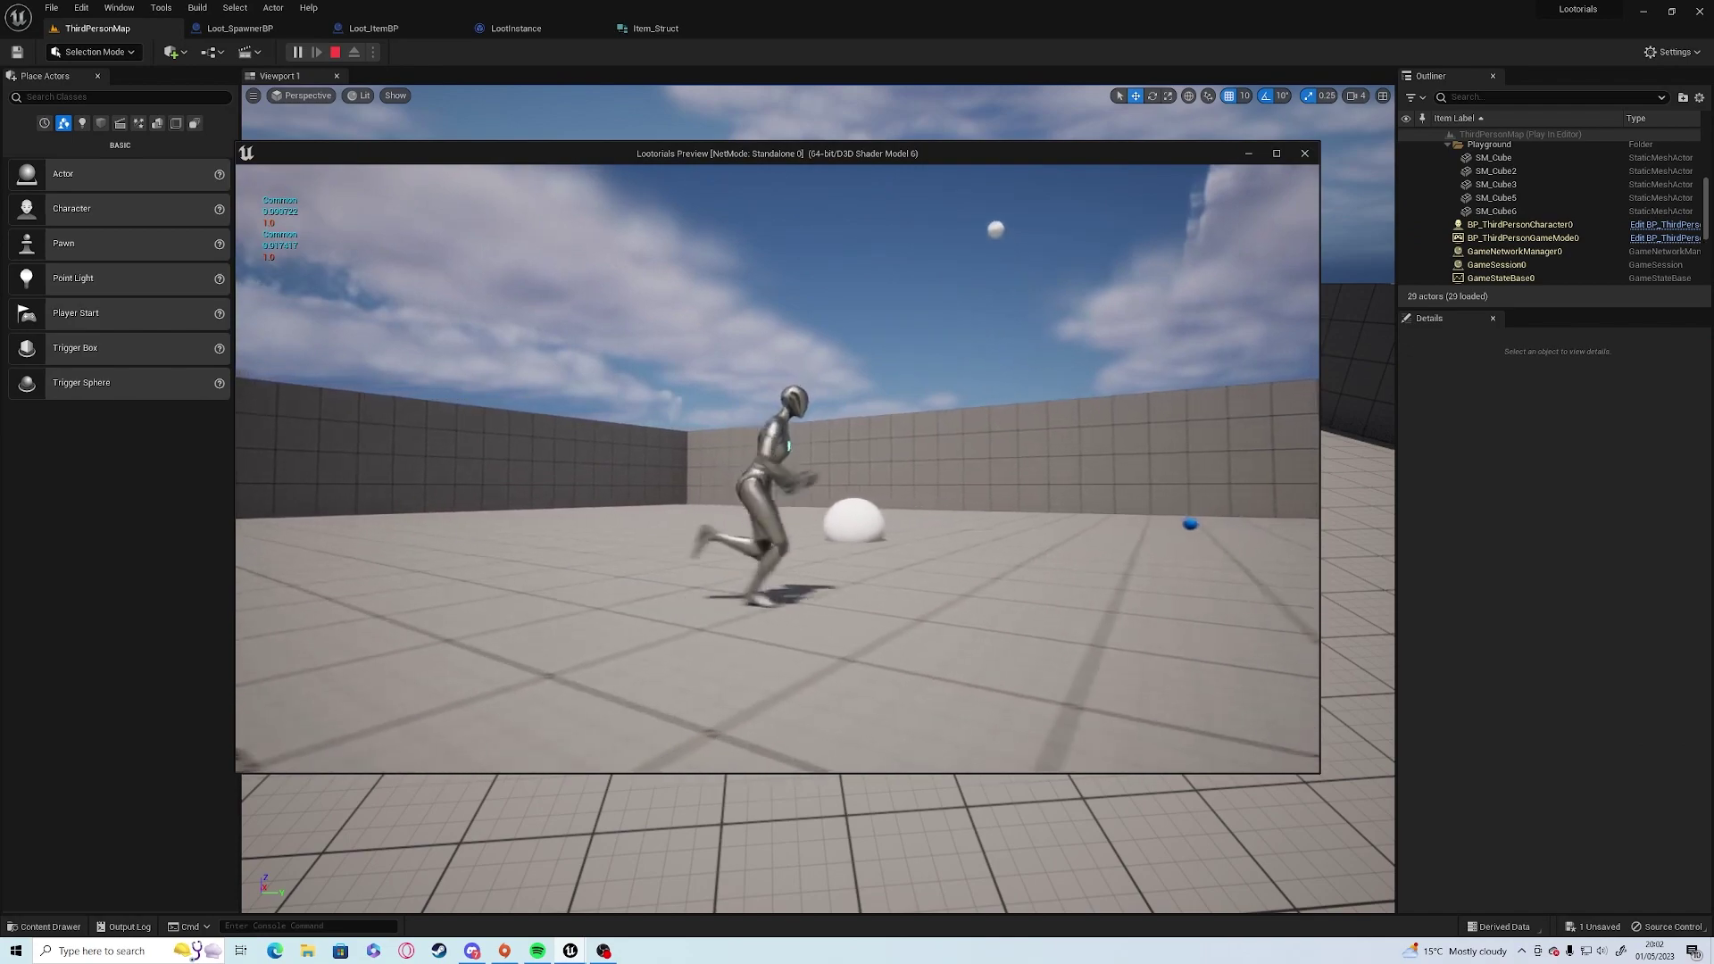
key(Escape)
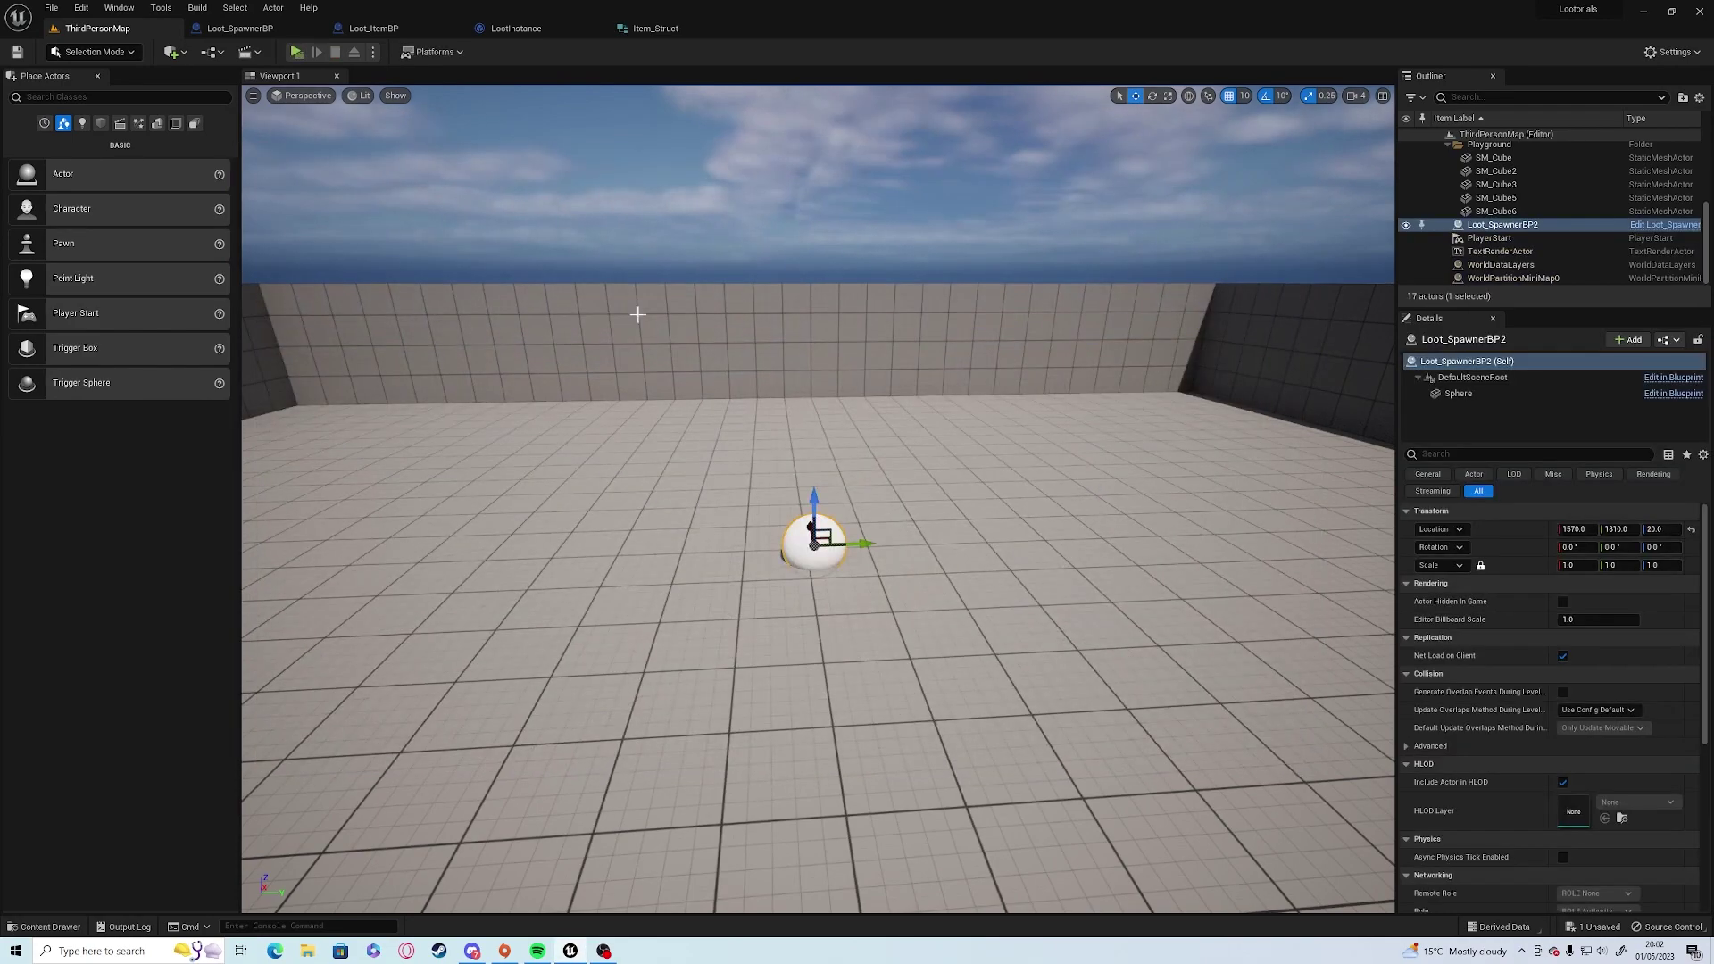
click(375, 28)
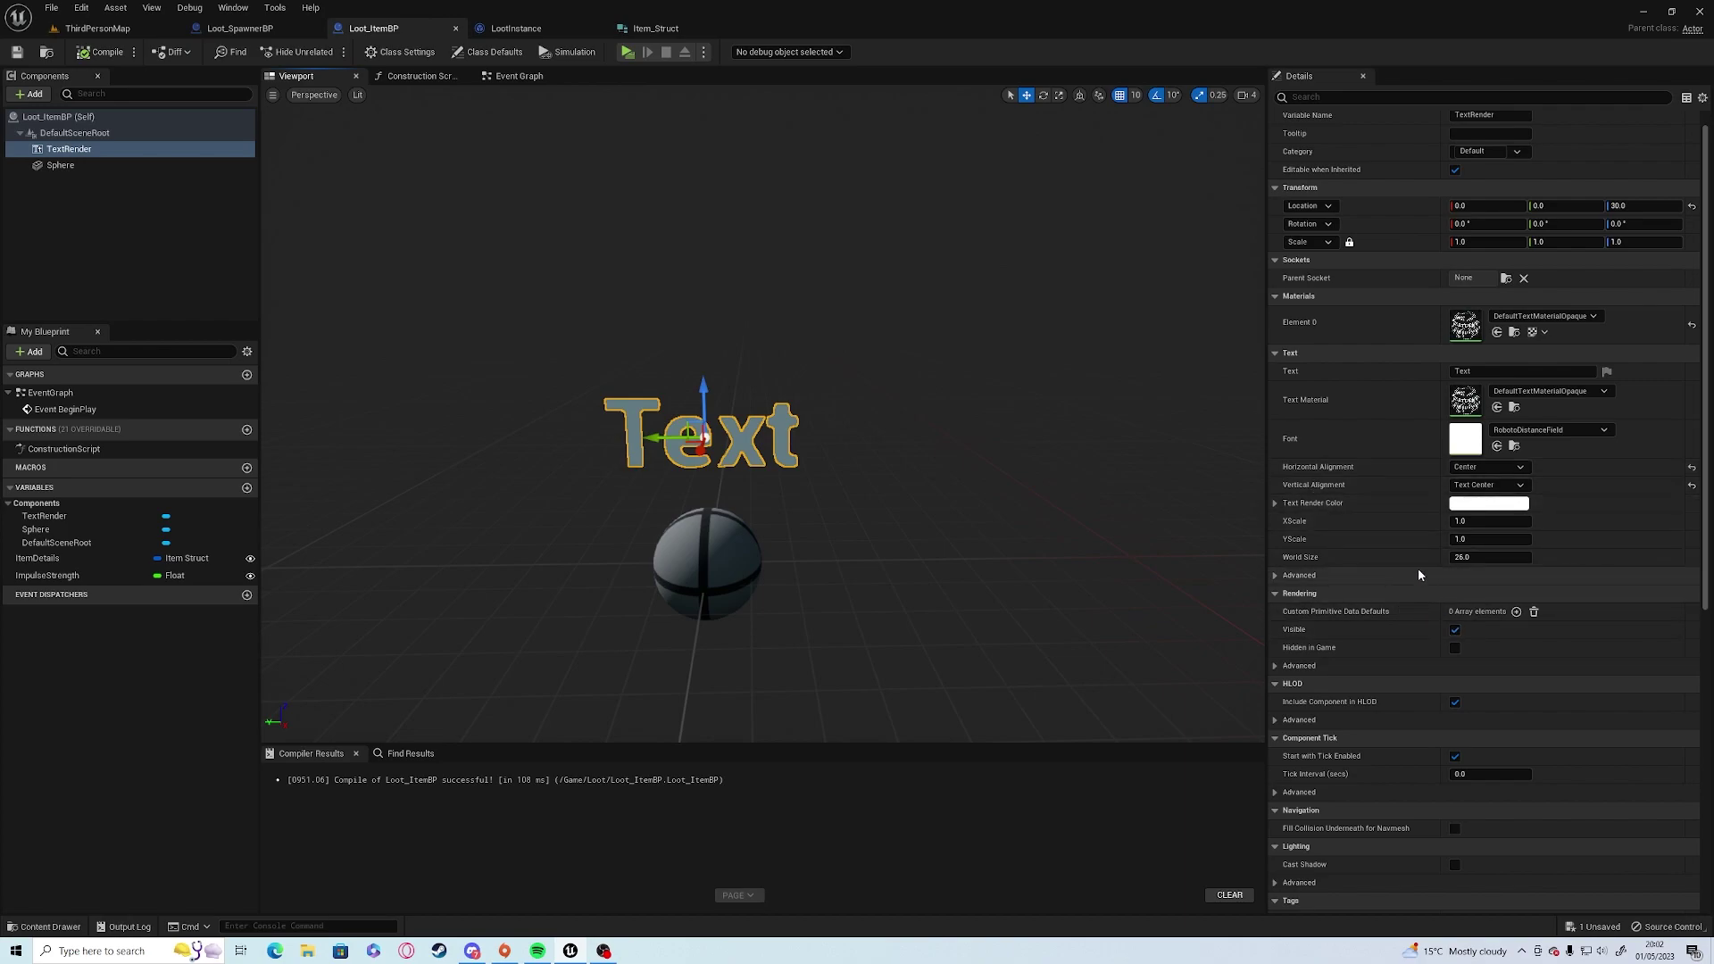
scroll(1448, 536, down, 1)
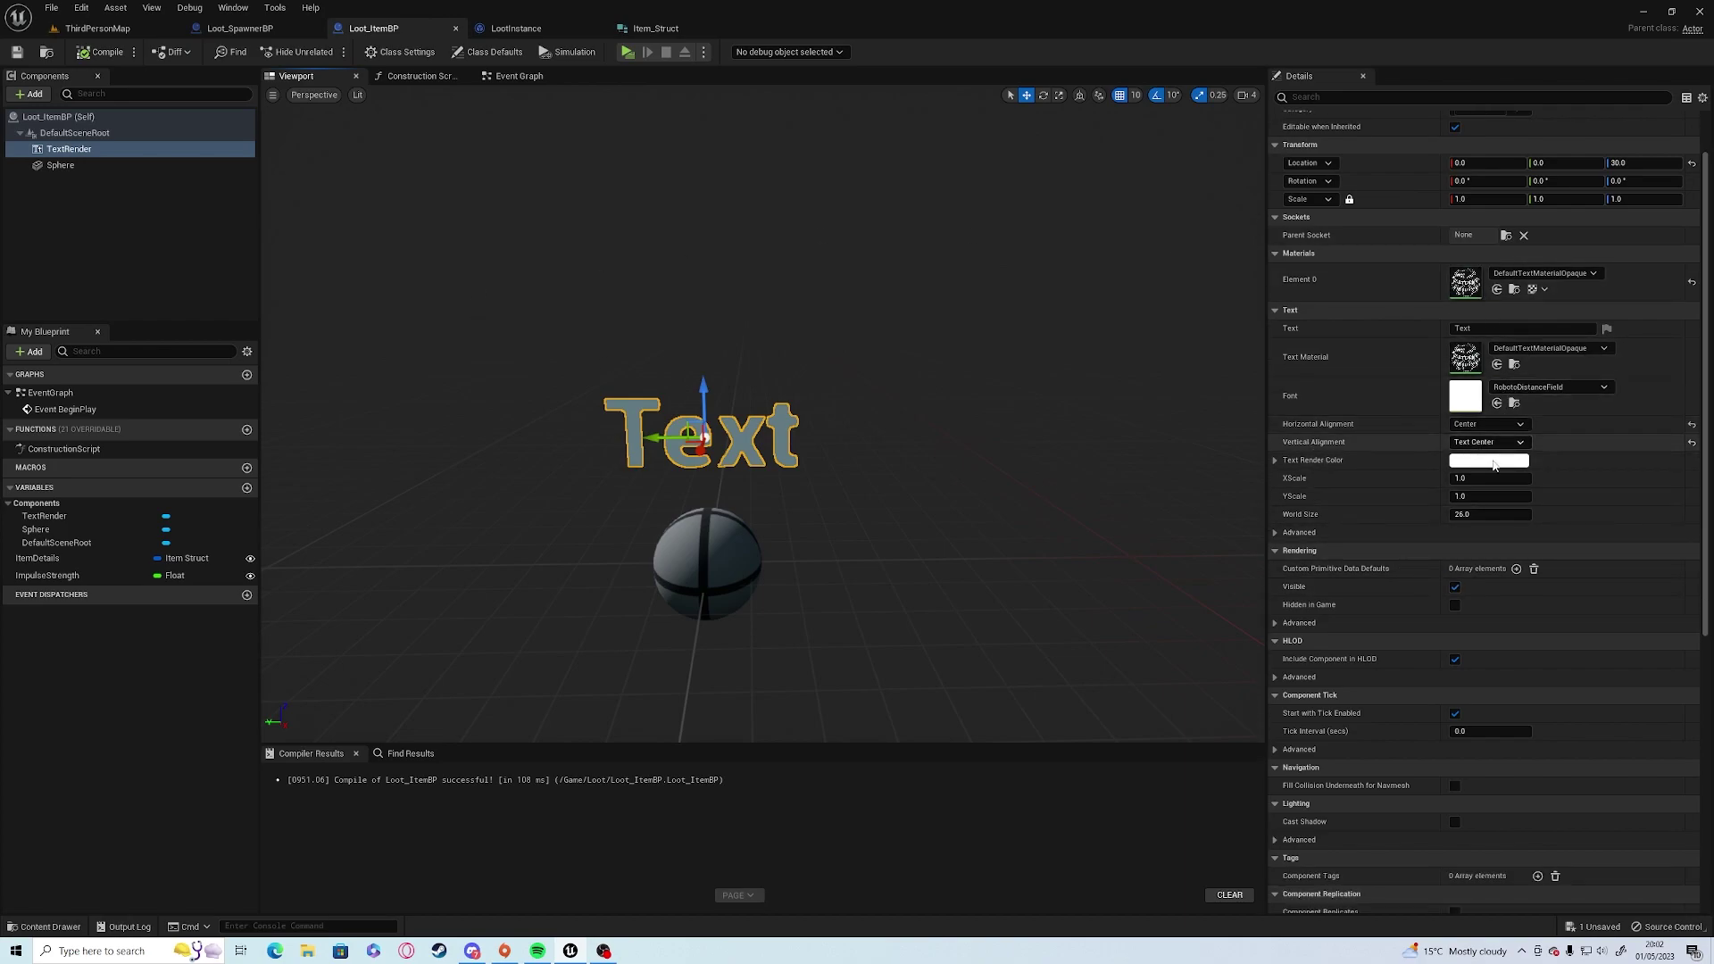
Set the text's World Size to 50, raise it to 40 units, compile and play-test.
click(1487, 515)
text(50)
key(Return)
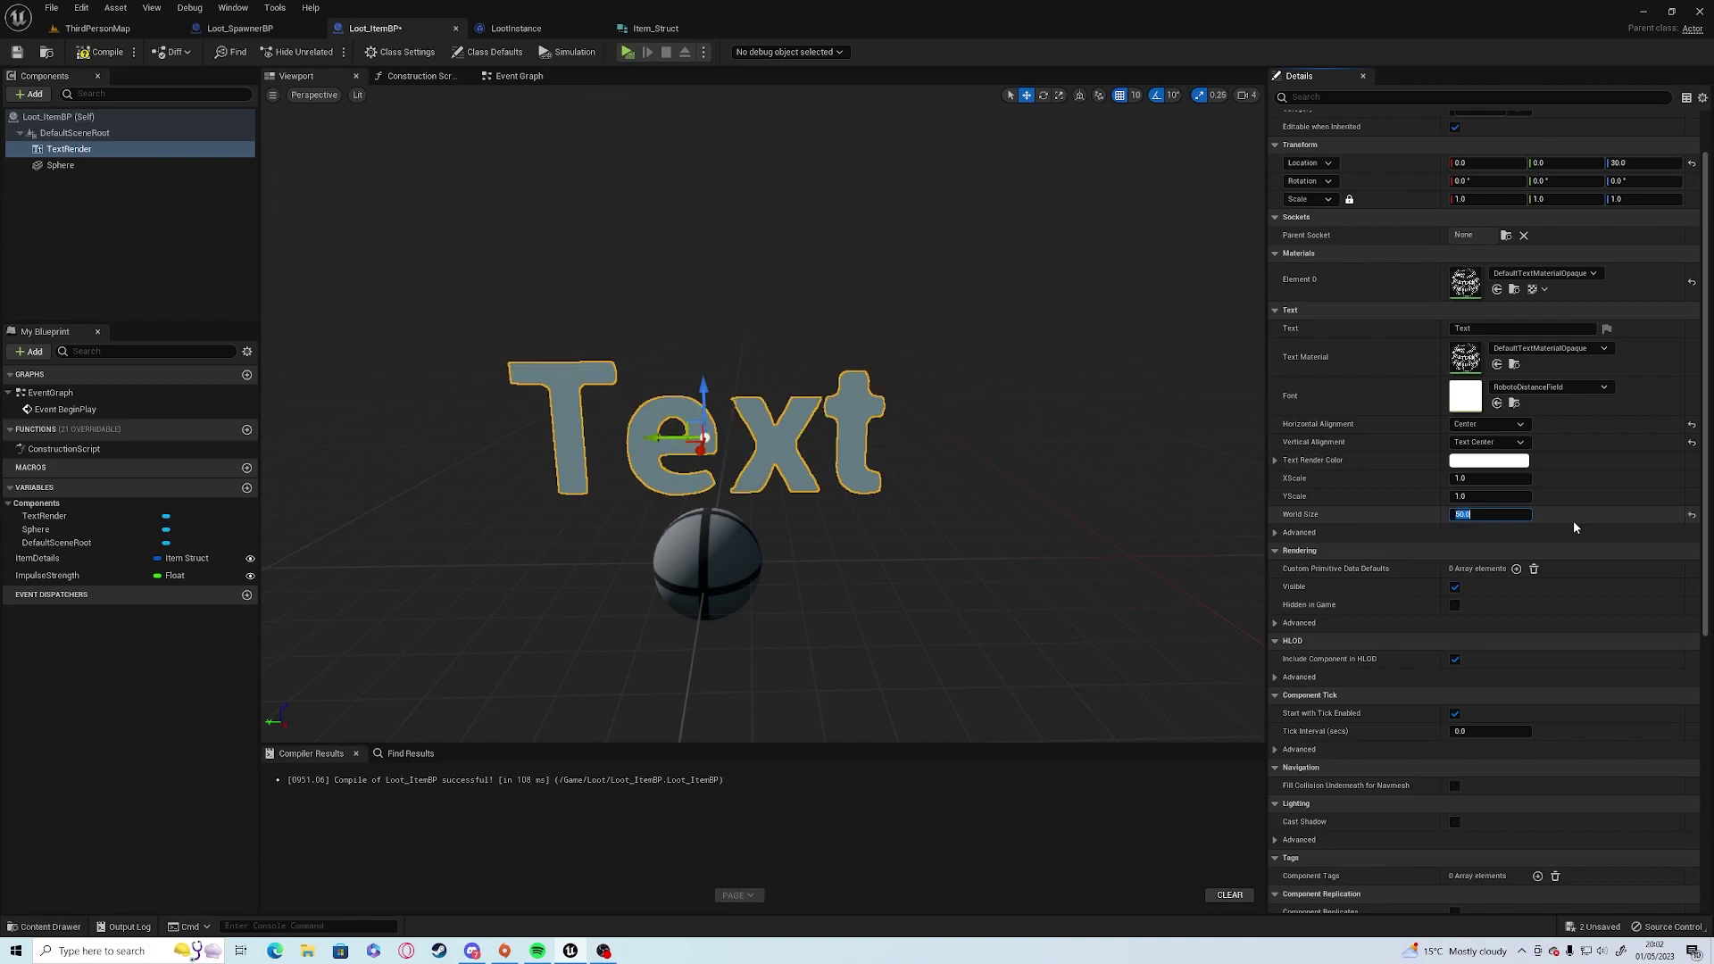
scroll(758, 411, down, 5)
drag(747, 372, 746, 360)
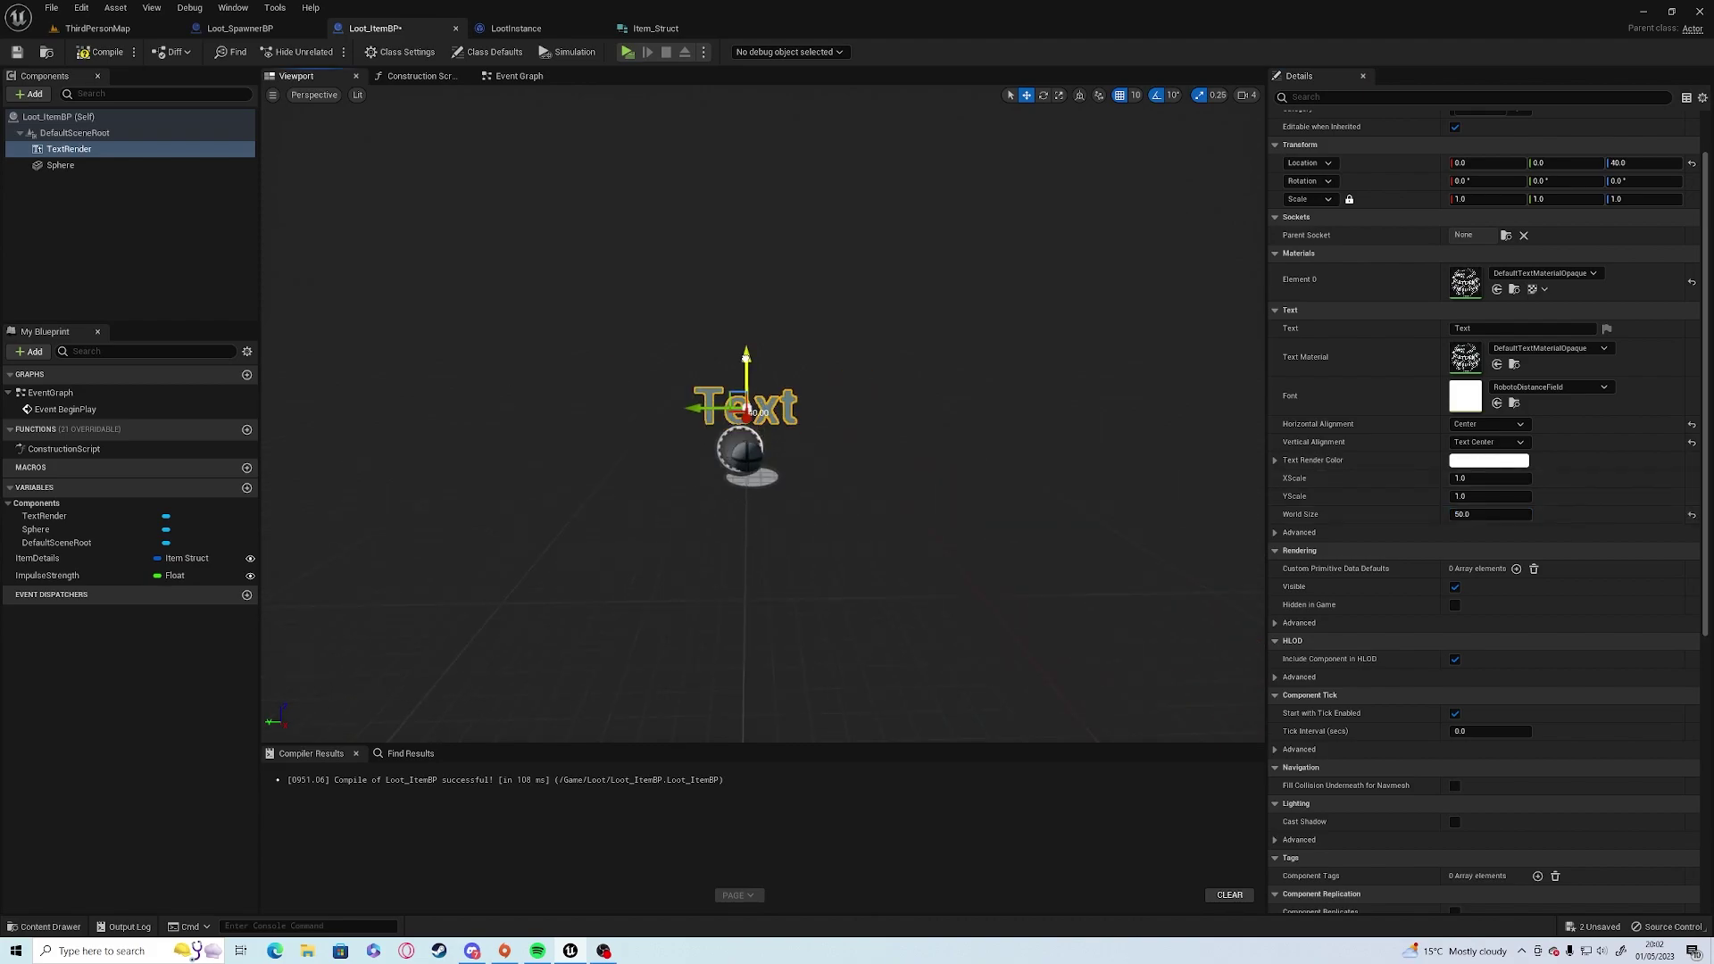
click(102, 51)
key(alt+p)
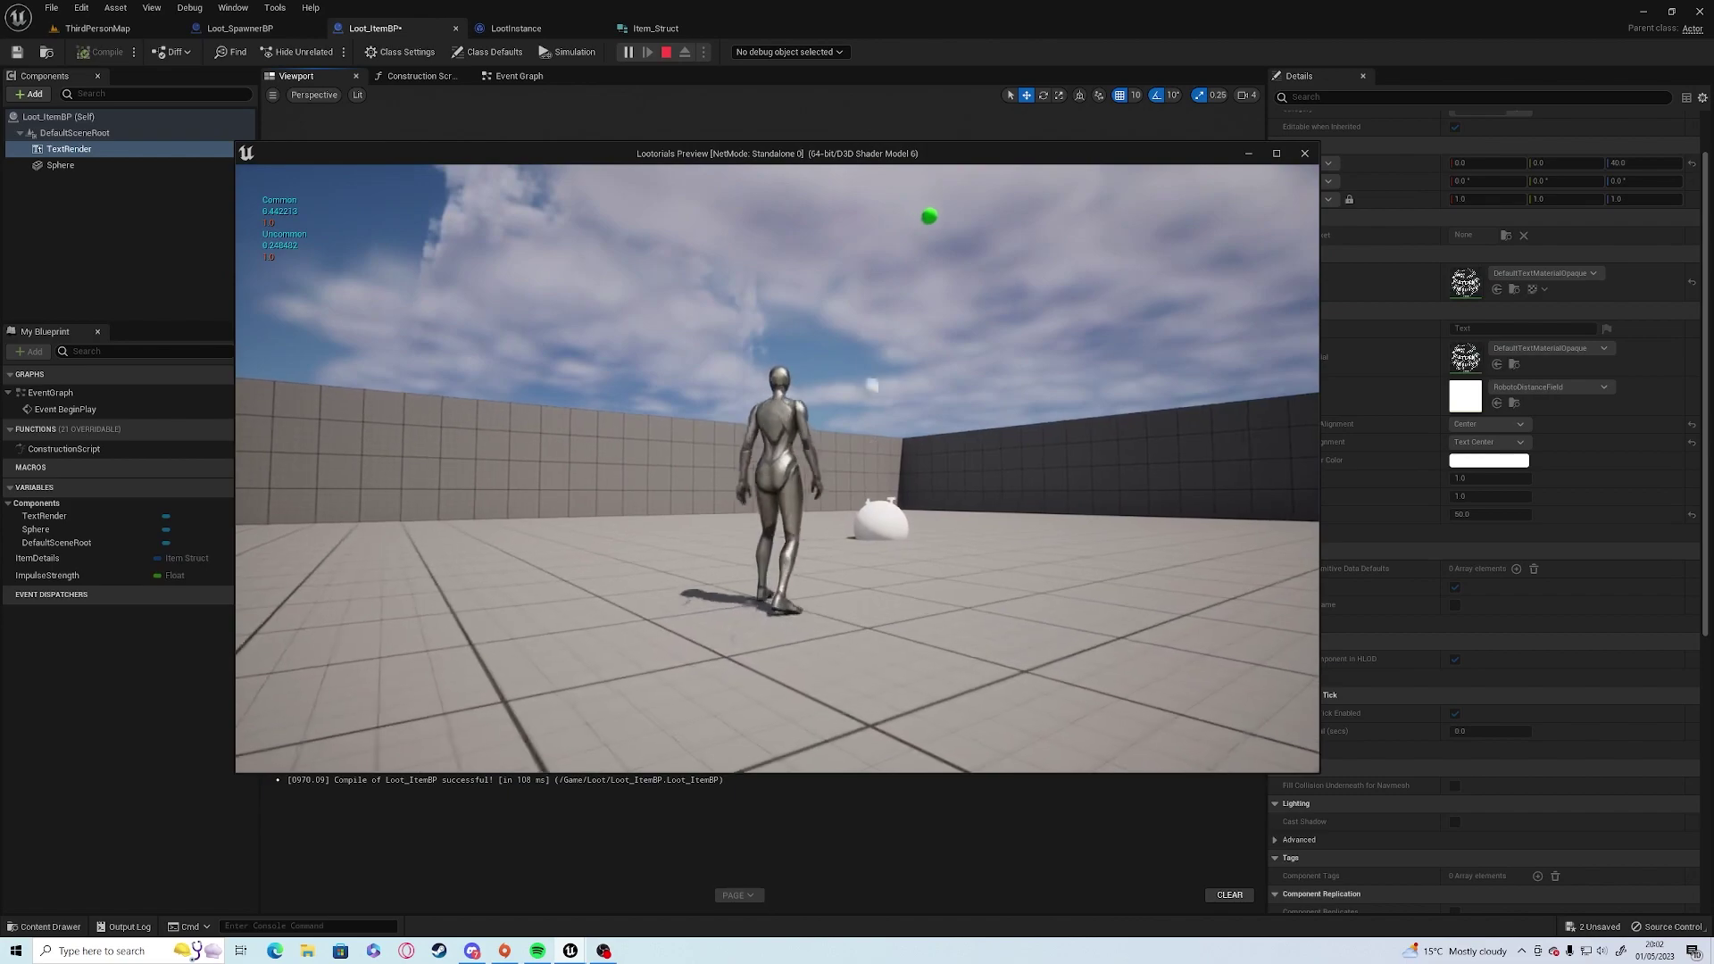
key(w)
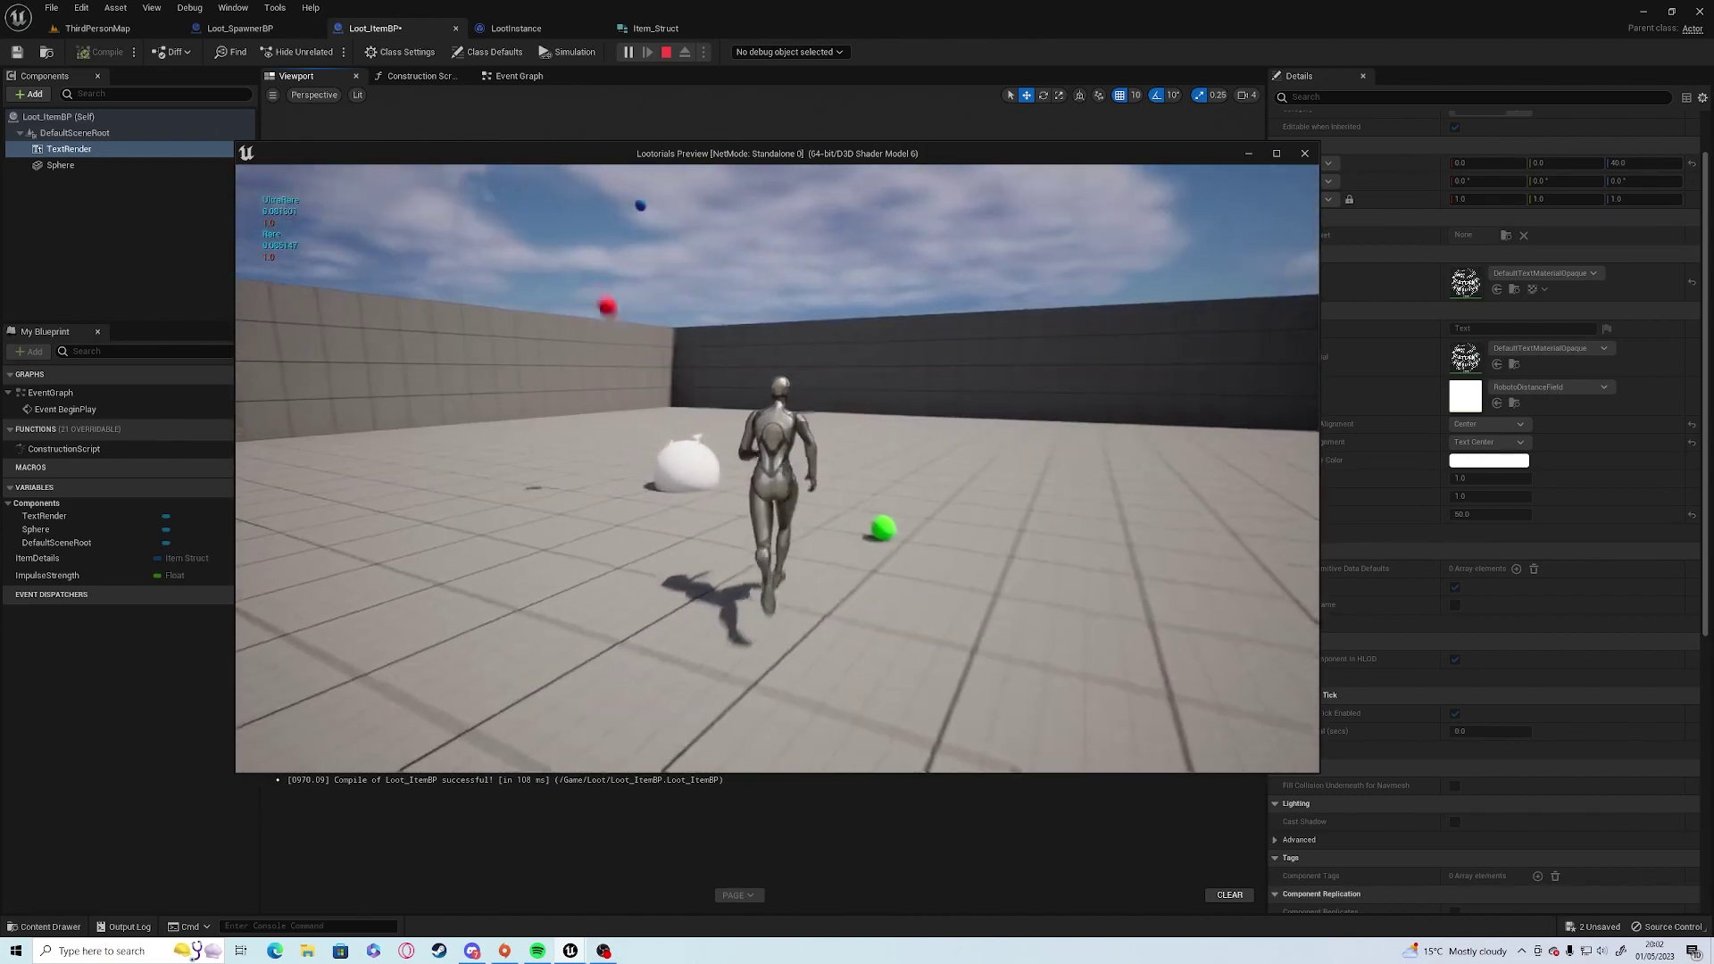
key(Escape)
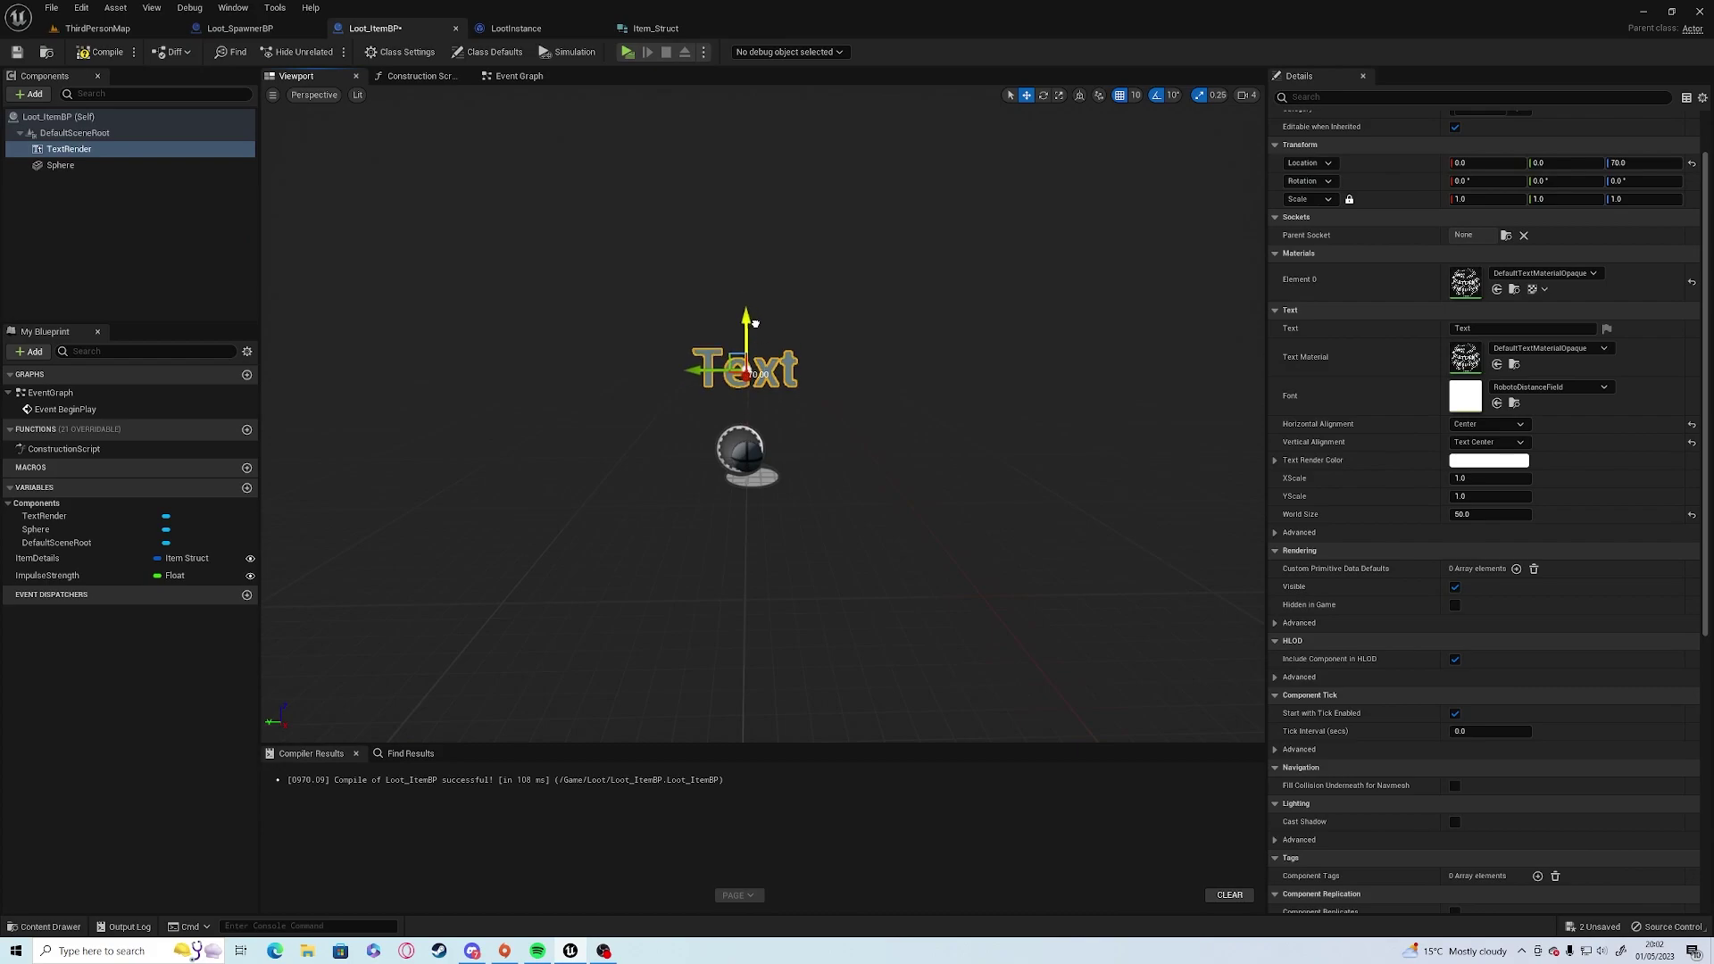
Attach the TextRender under the Sphere component, compile and play-test again.
drag(80, 149, 107, 166)
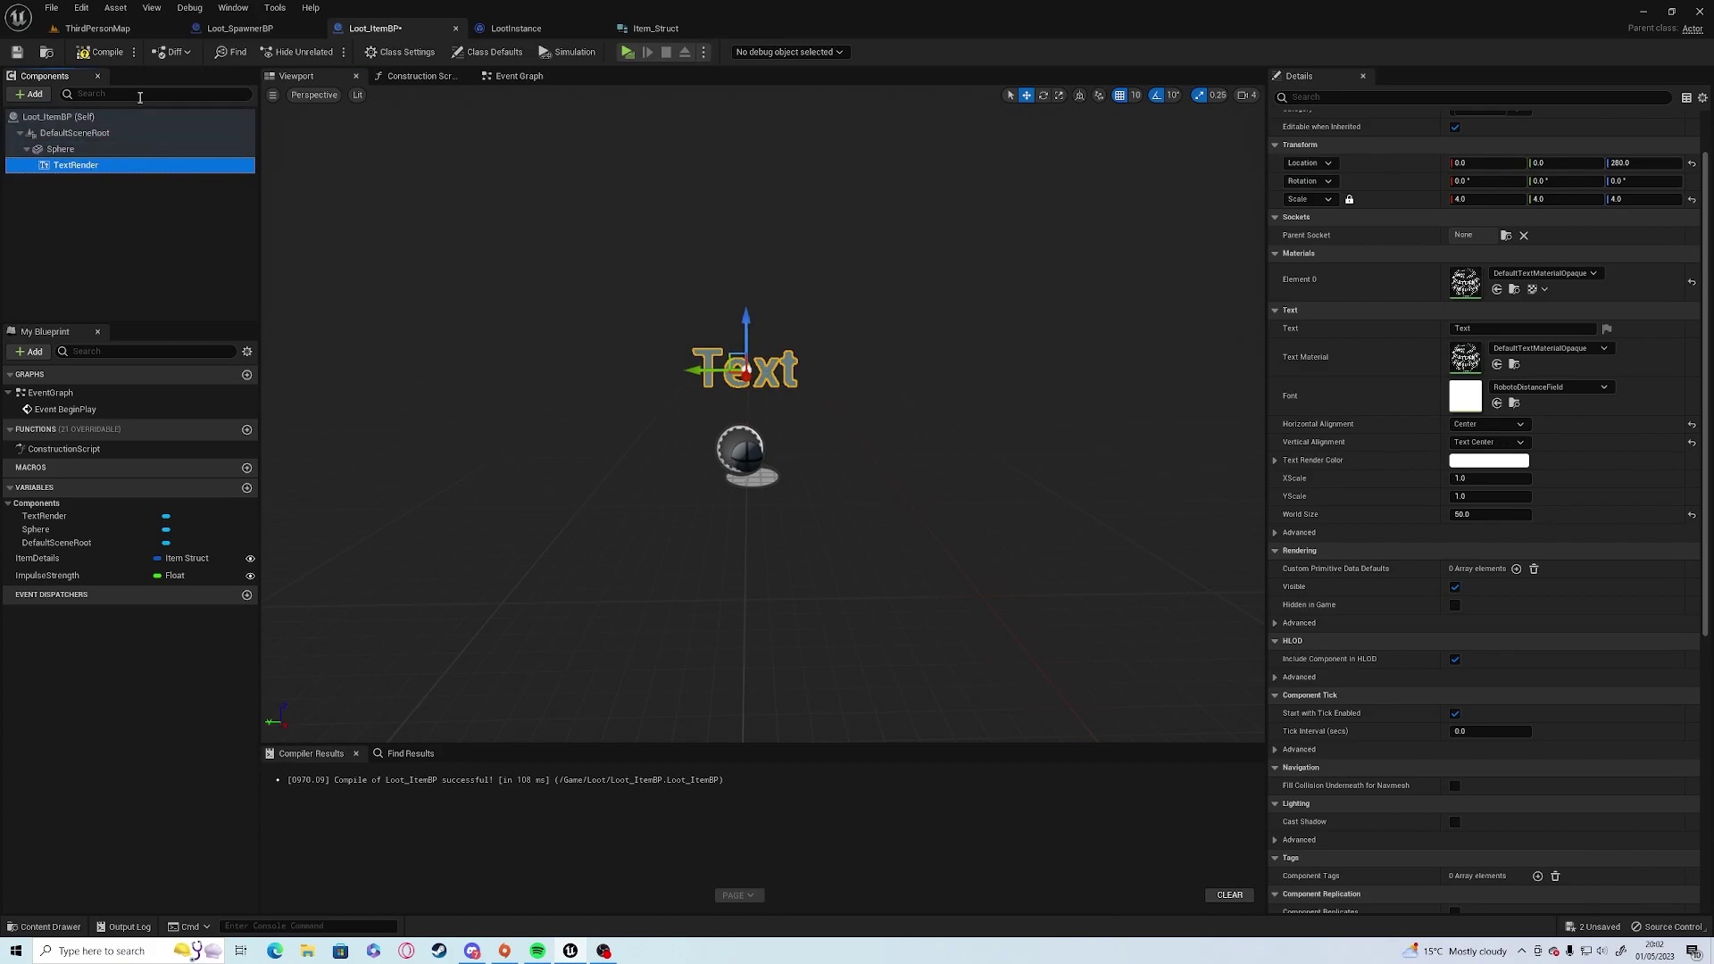
click(102, 51)
click(627, 51)
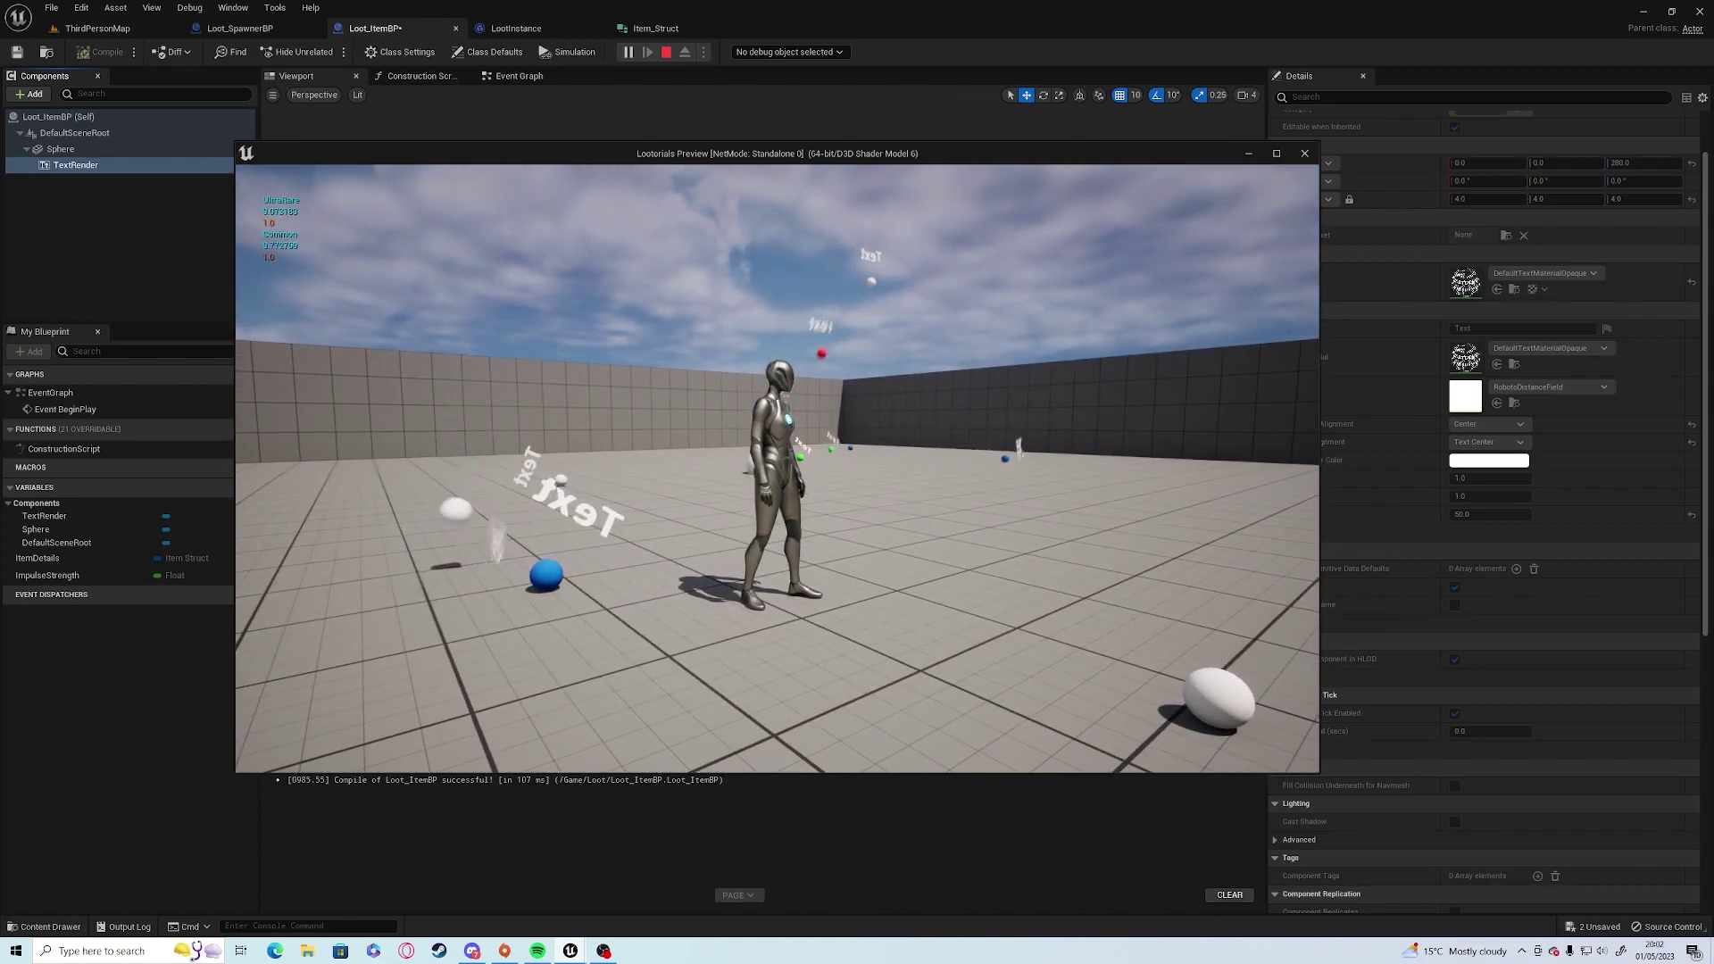
Add an Event Tick driving a Set World Location node for the TextRender component.
key(Escape)
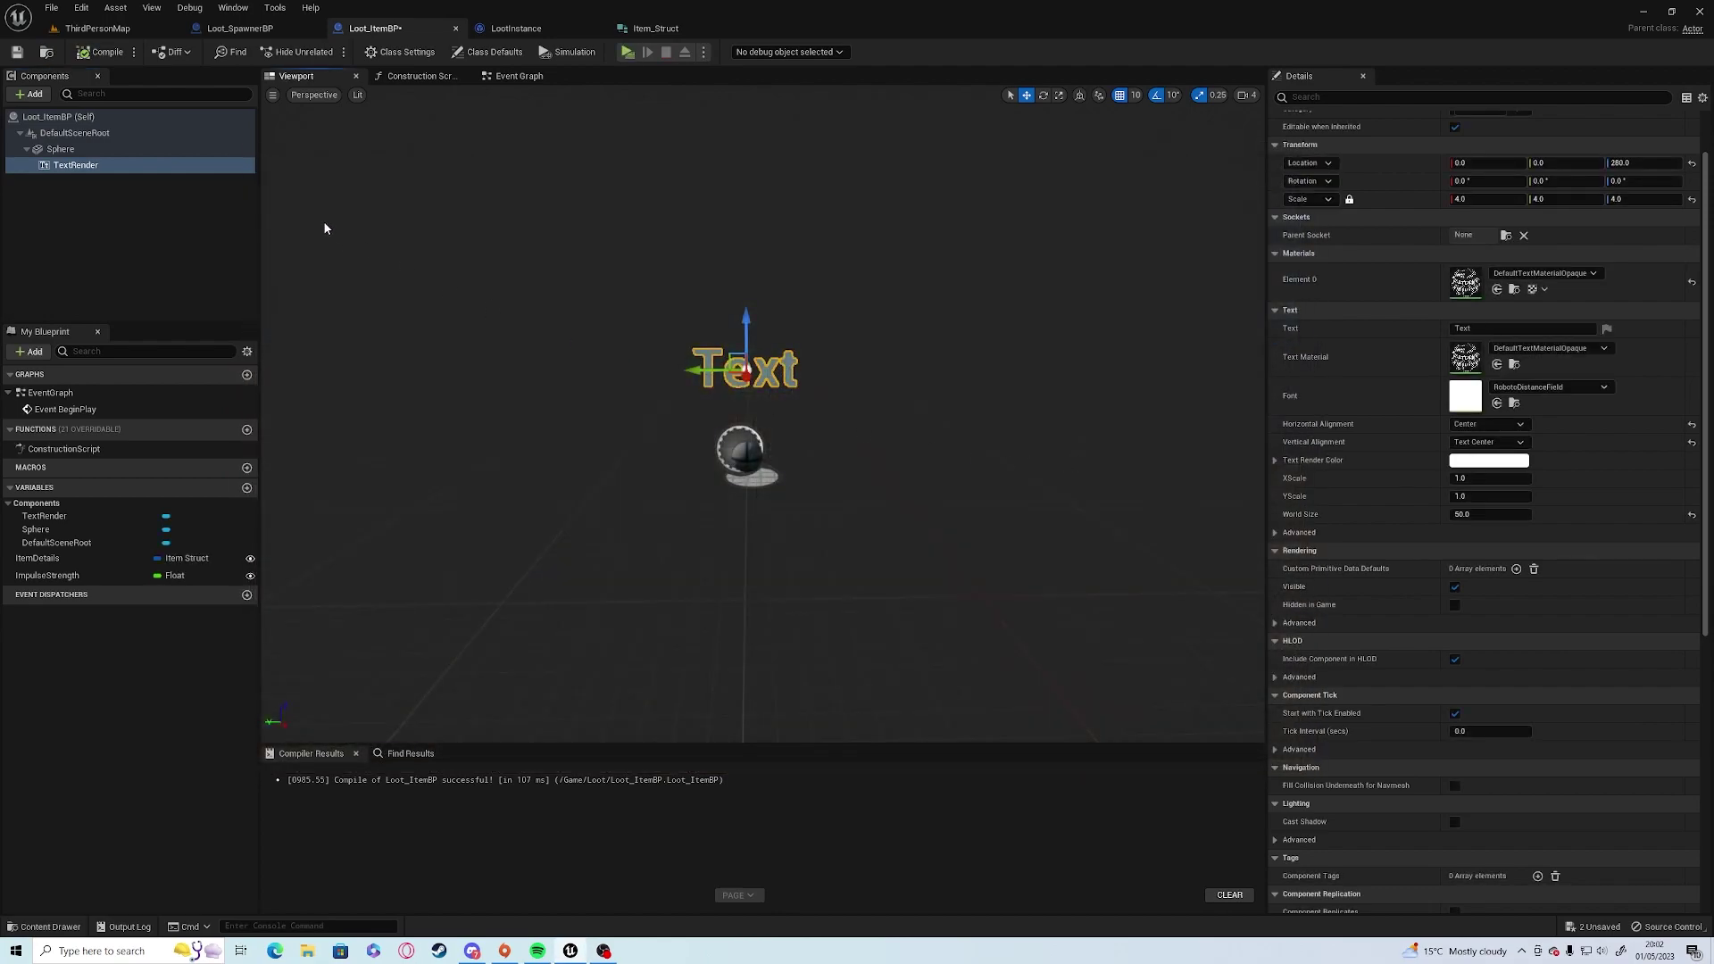
click(519, 75)
mouse_move(701, 517)
right_down()
mouse_move(945, 349)
mouse_move(661, 447)
right_up()
scroll(637, 426, up, 2)
right_click(638, 426)
text(tick)
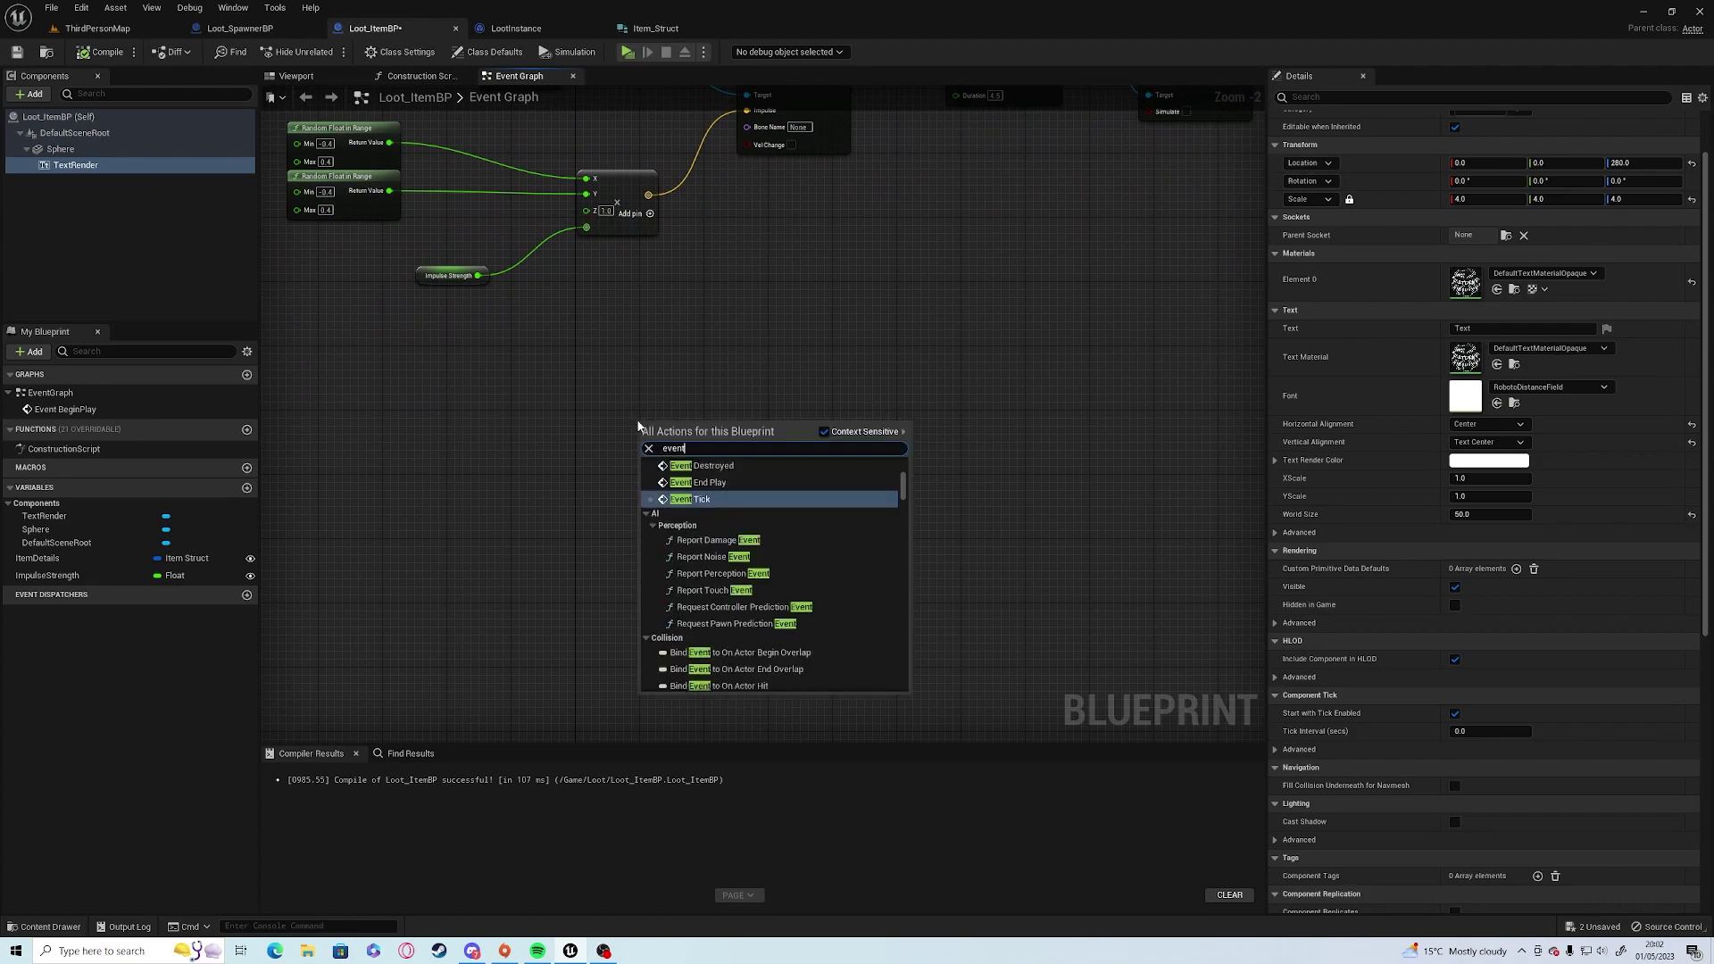
key(Return)
drag(641, 416, 520, 424)
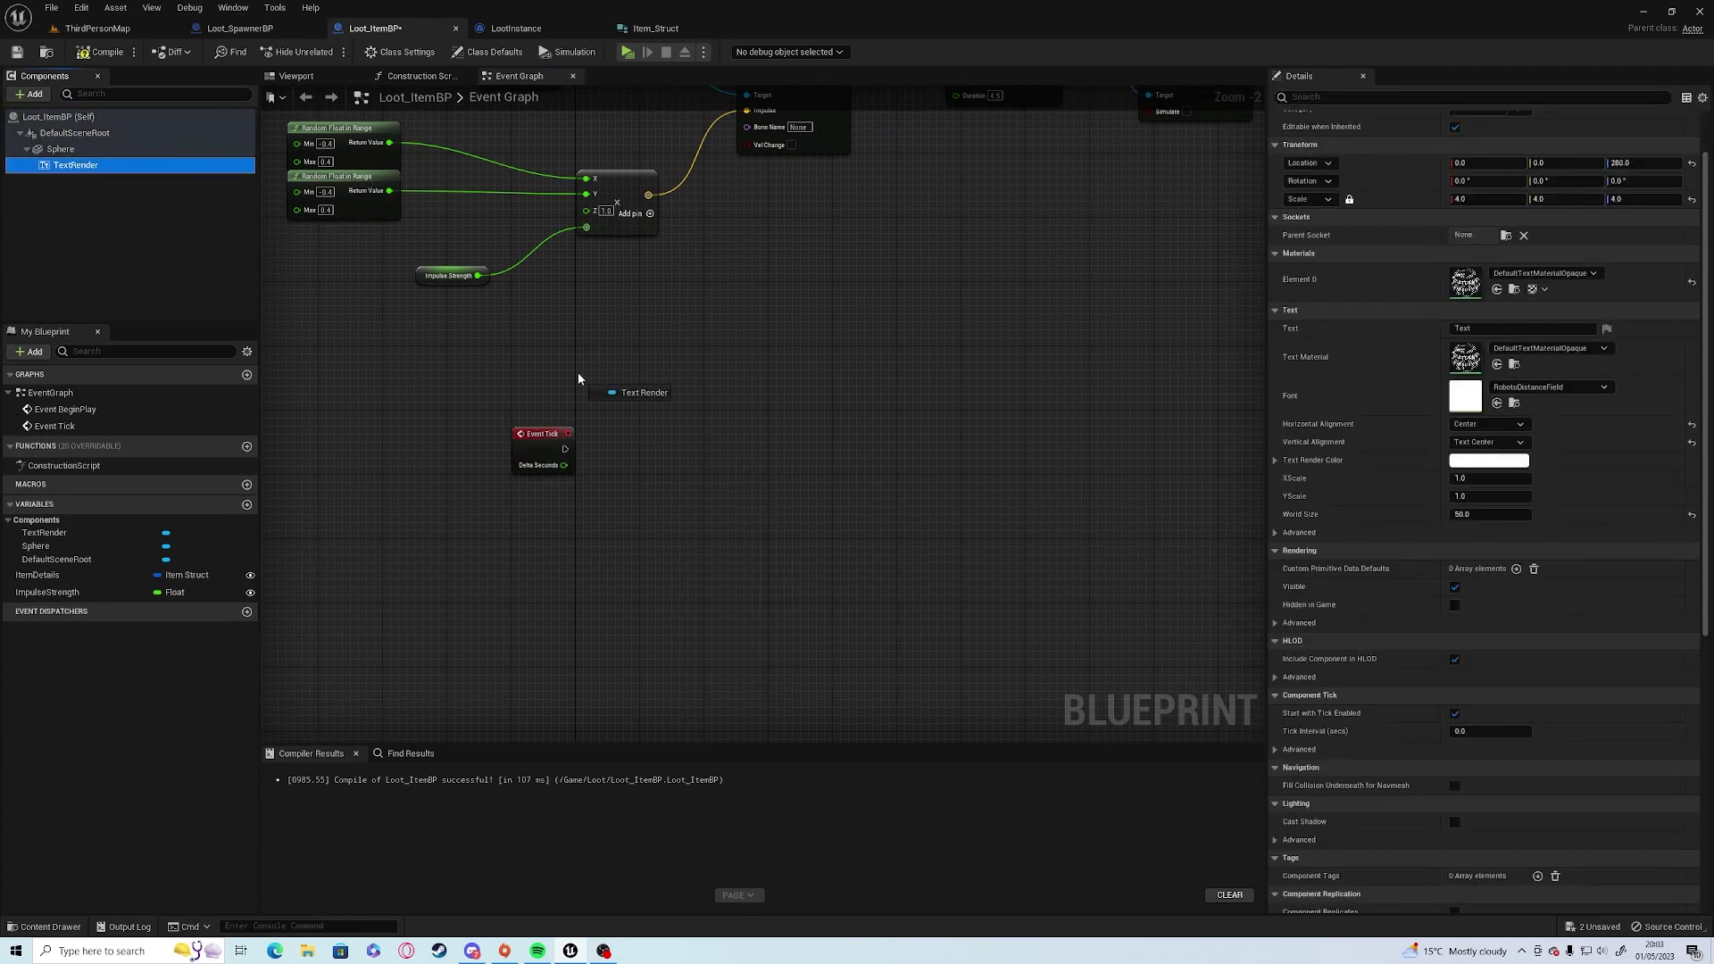
drag(87, 168, 646, 391)
text(setworldlo)
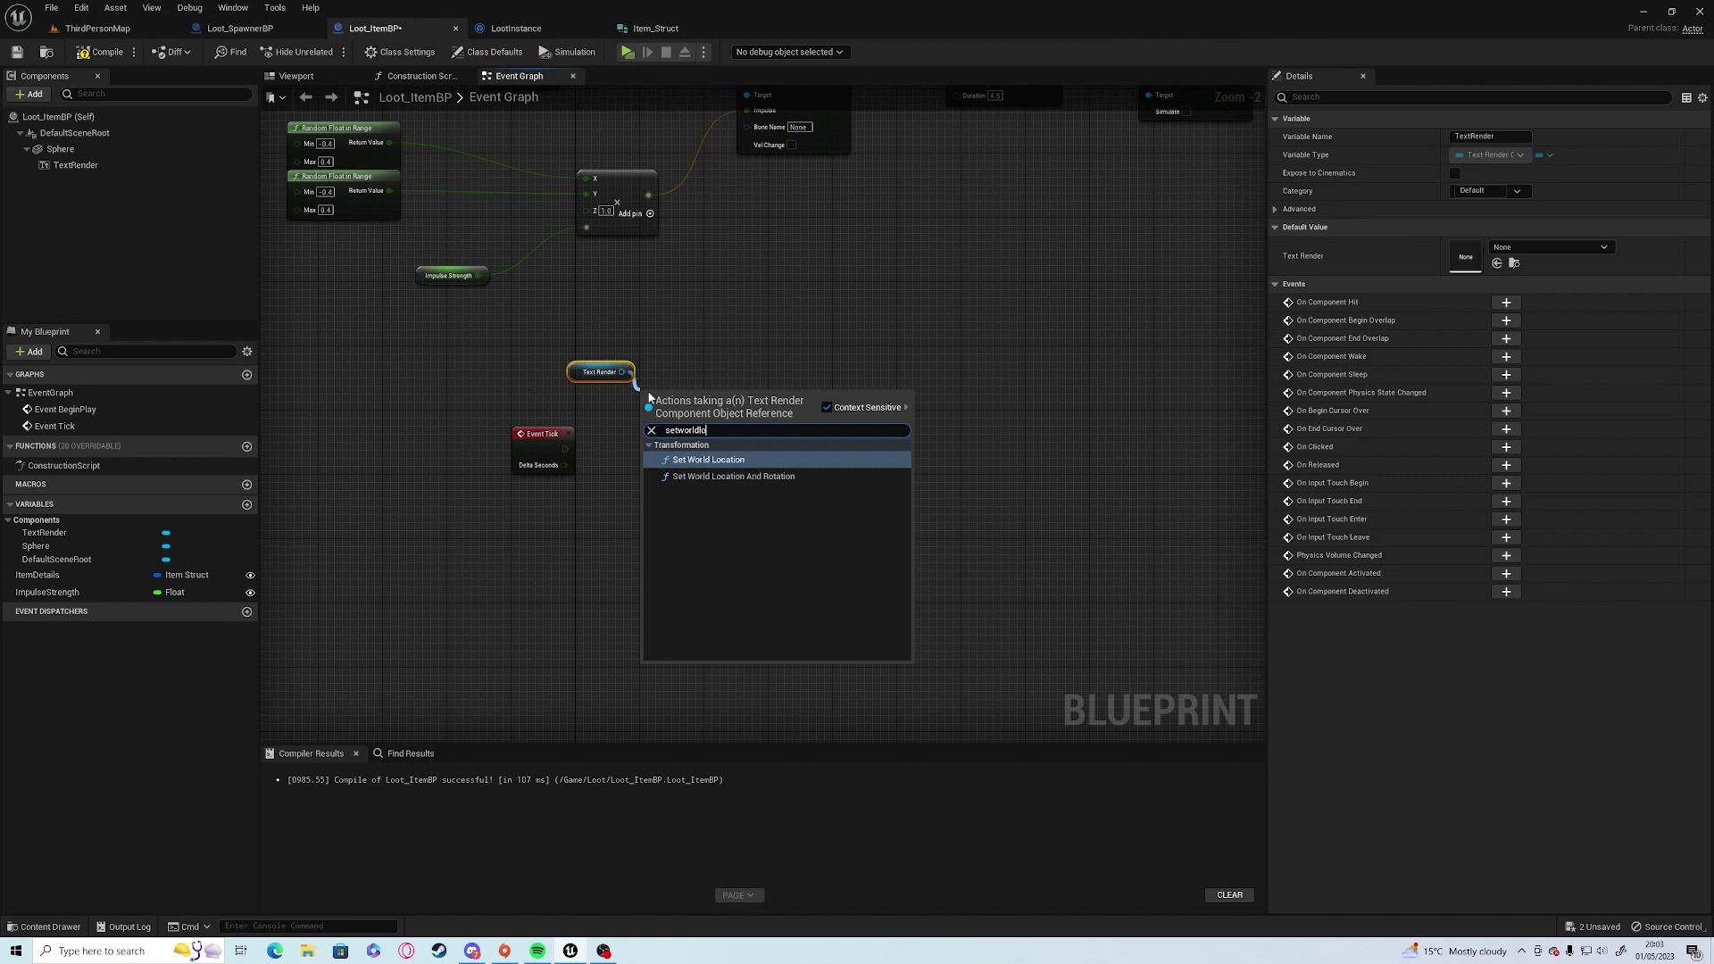
key(Return)
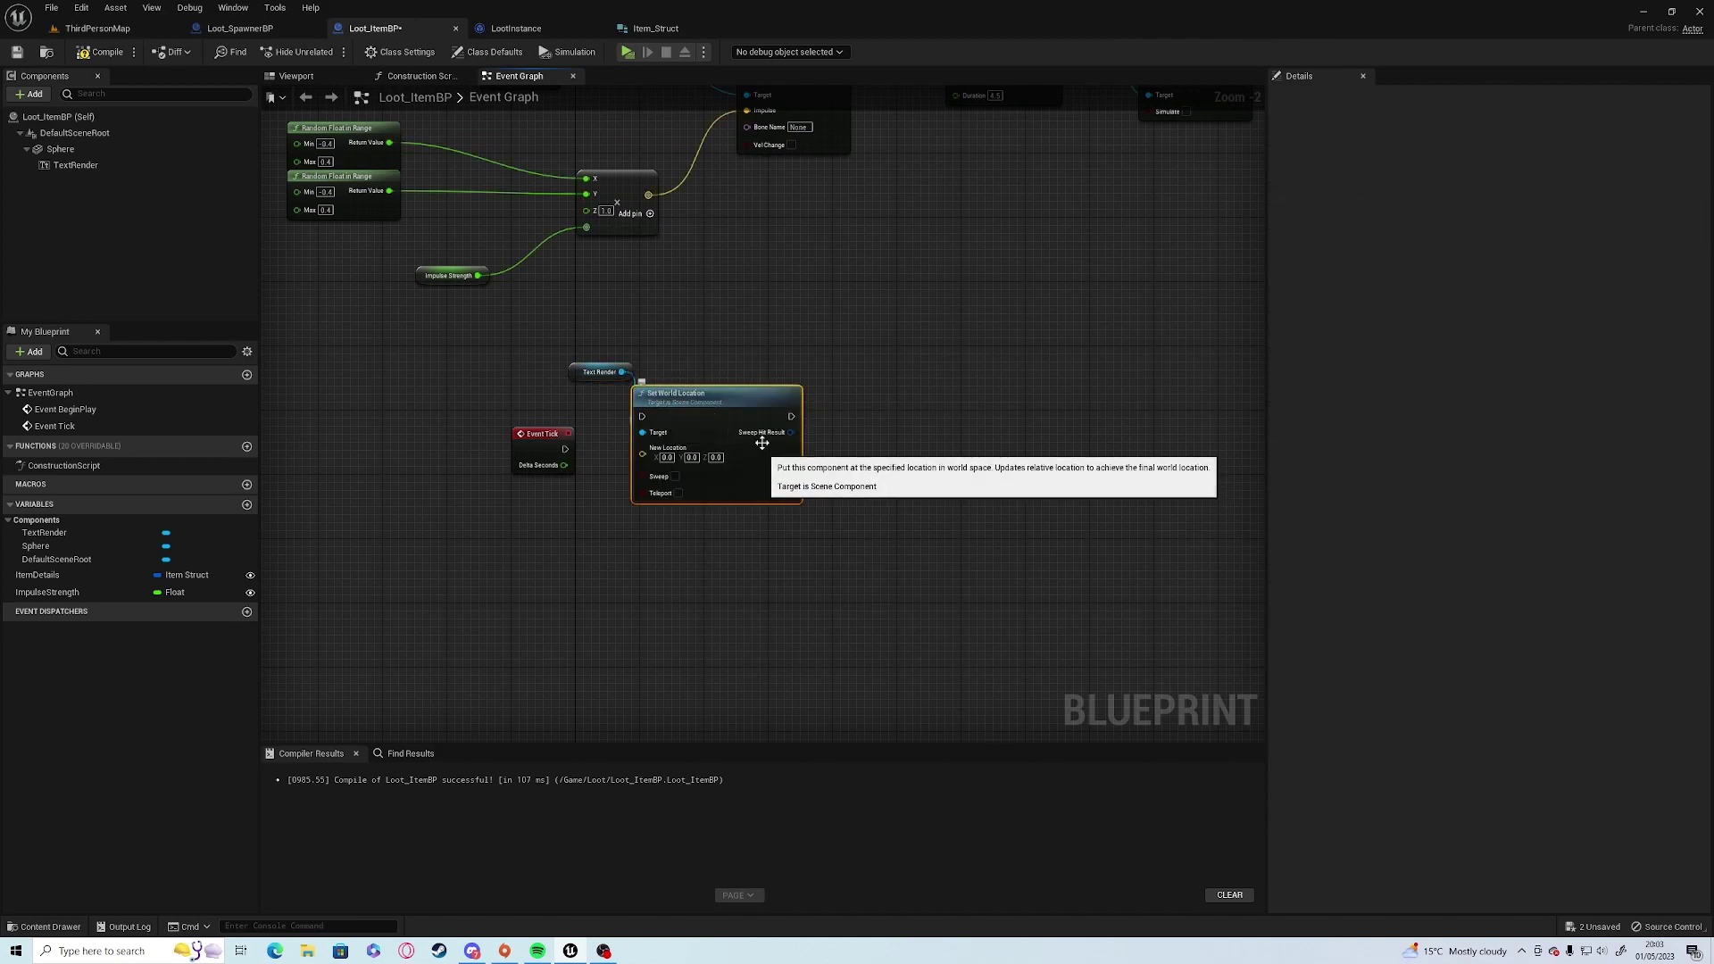
drag(654, 394, 894, 434)
mouse_move(566, 449)
mouse_down()
mouse_move(950, 464)
mouse_move(896, 461)
mouse_up()
Feed the Sphere's world Z plus 100 into the setter's split New Location Z.
mouse_move(60, 149)
mouse_down()
mouse_move(449, 516)
mouse_move(514, 553)
mouse_up()
text(get)
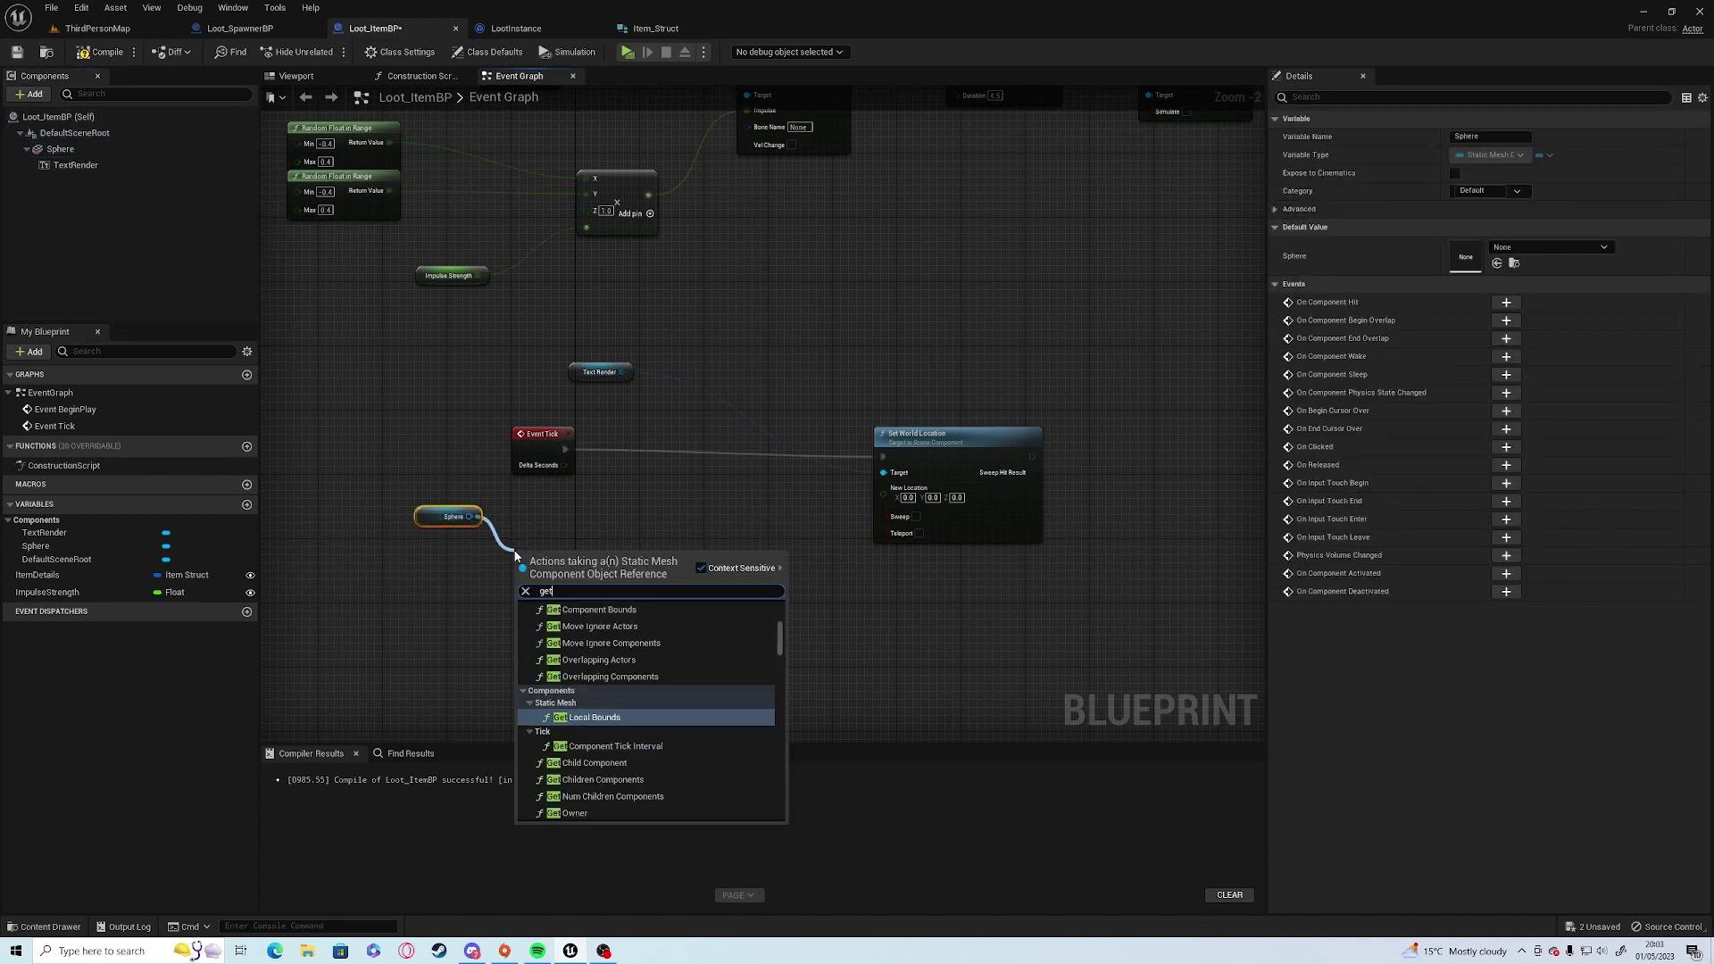
text(loc)
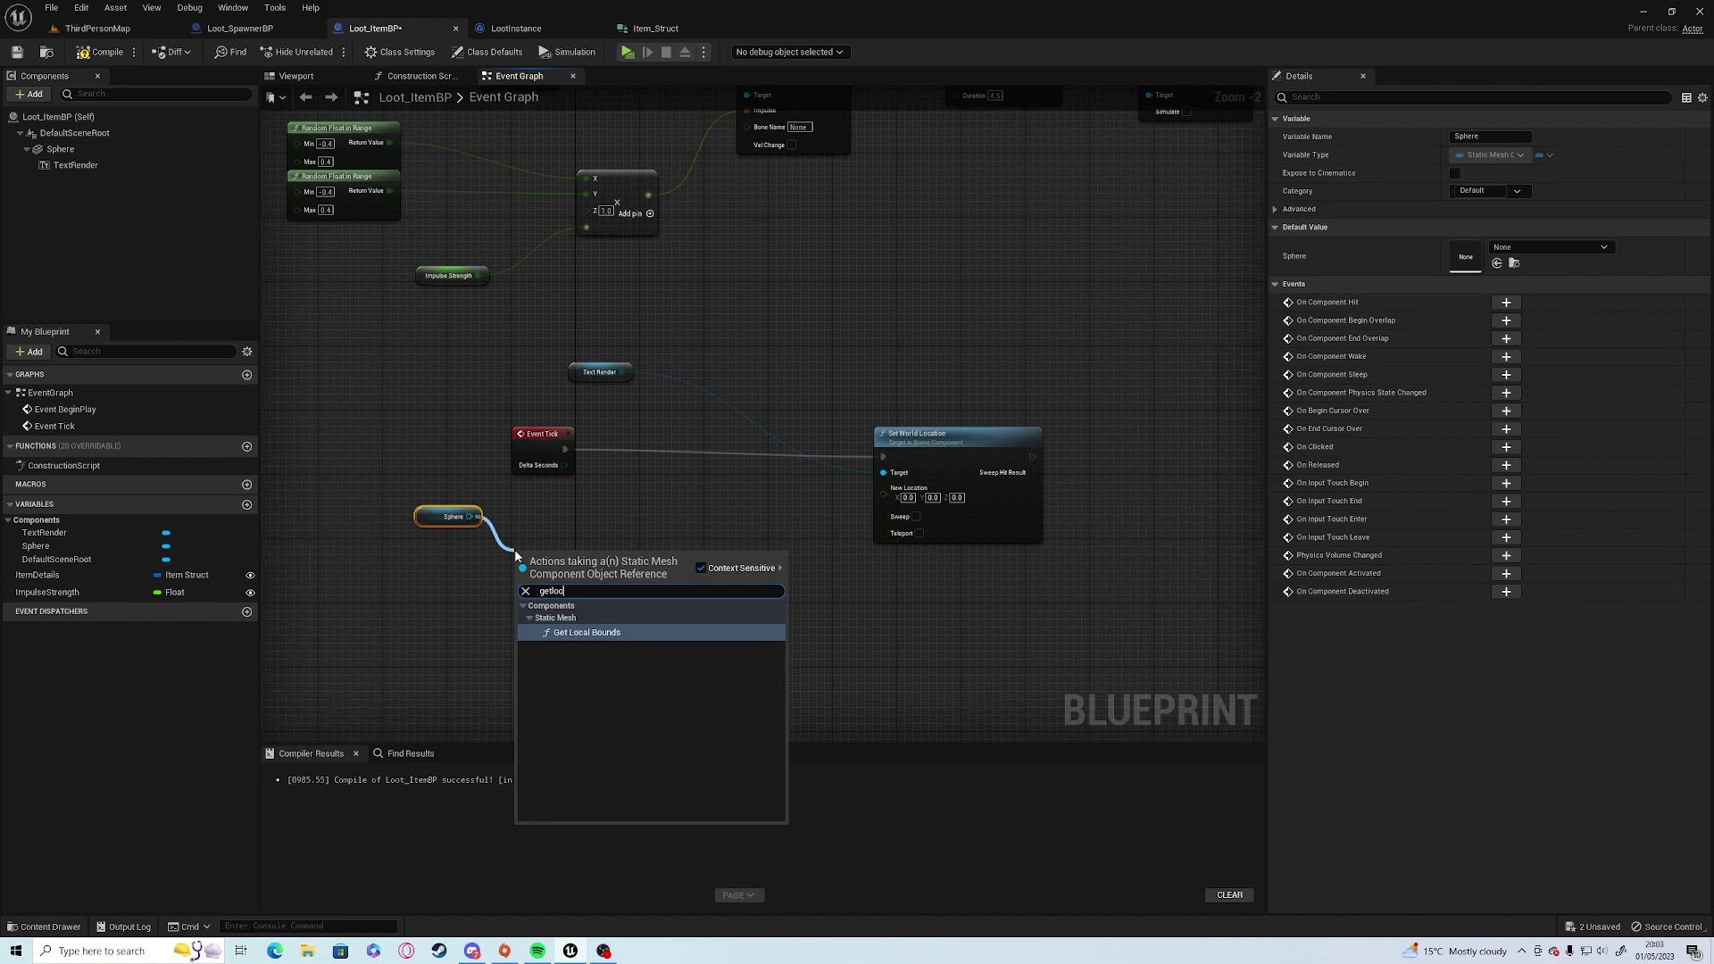
key(BackSpace)
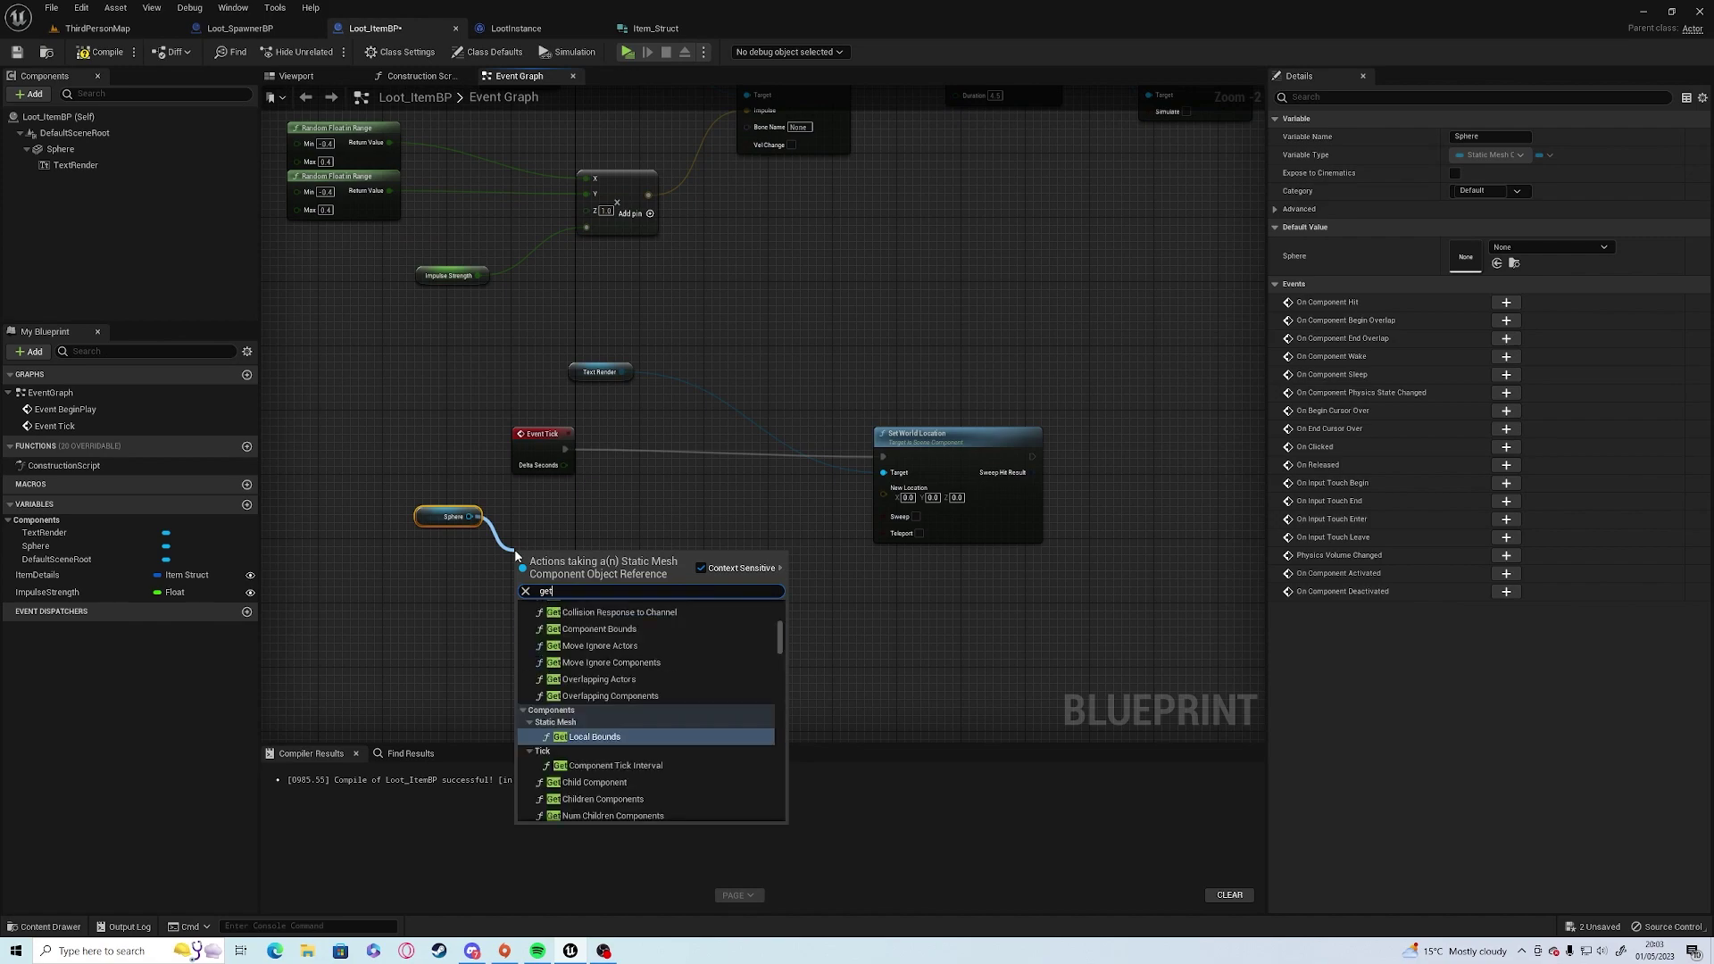
text(comp)
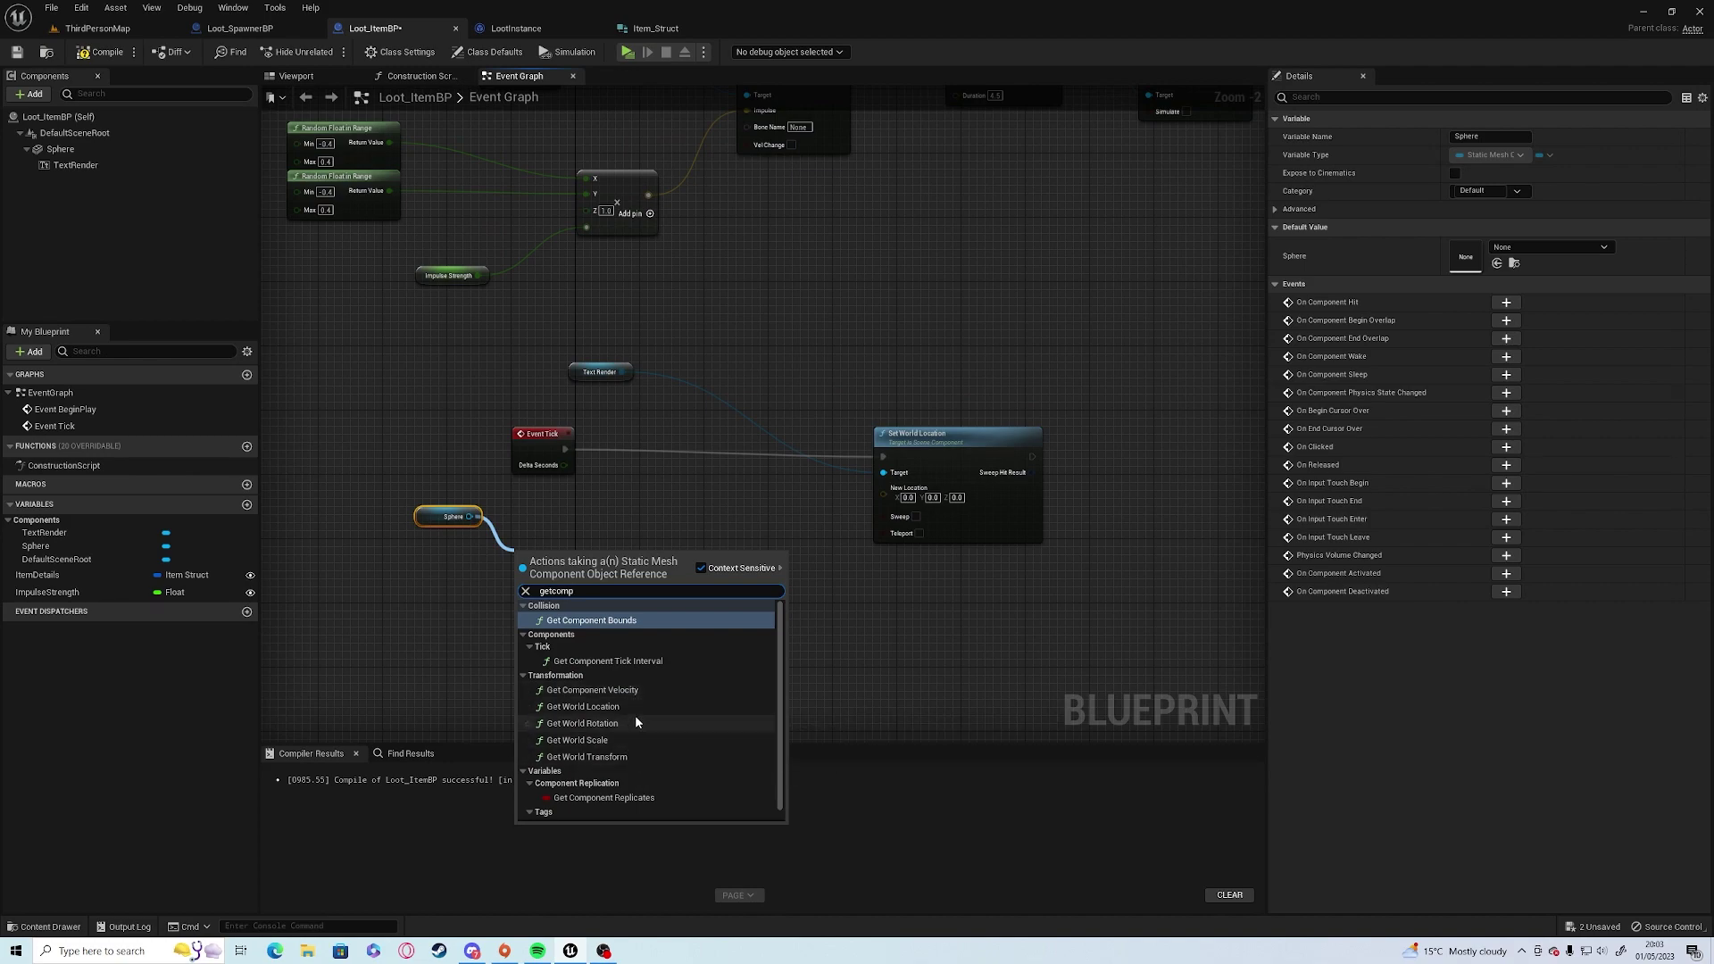
click(630, 706)
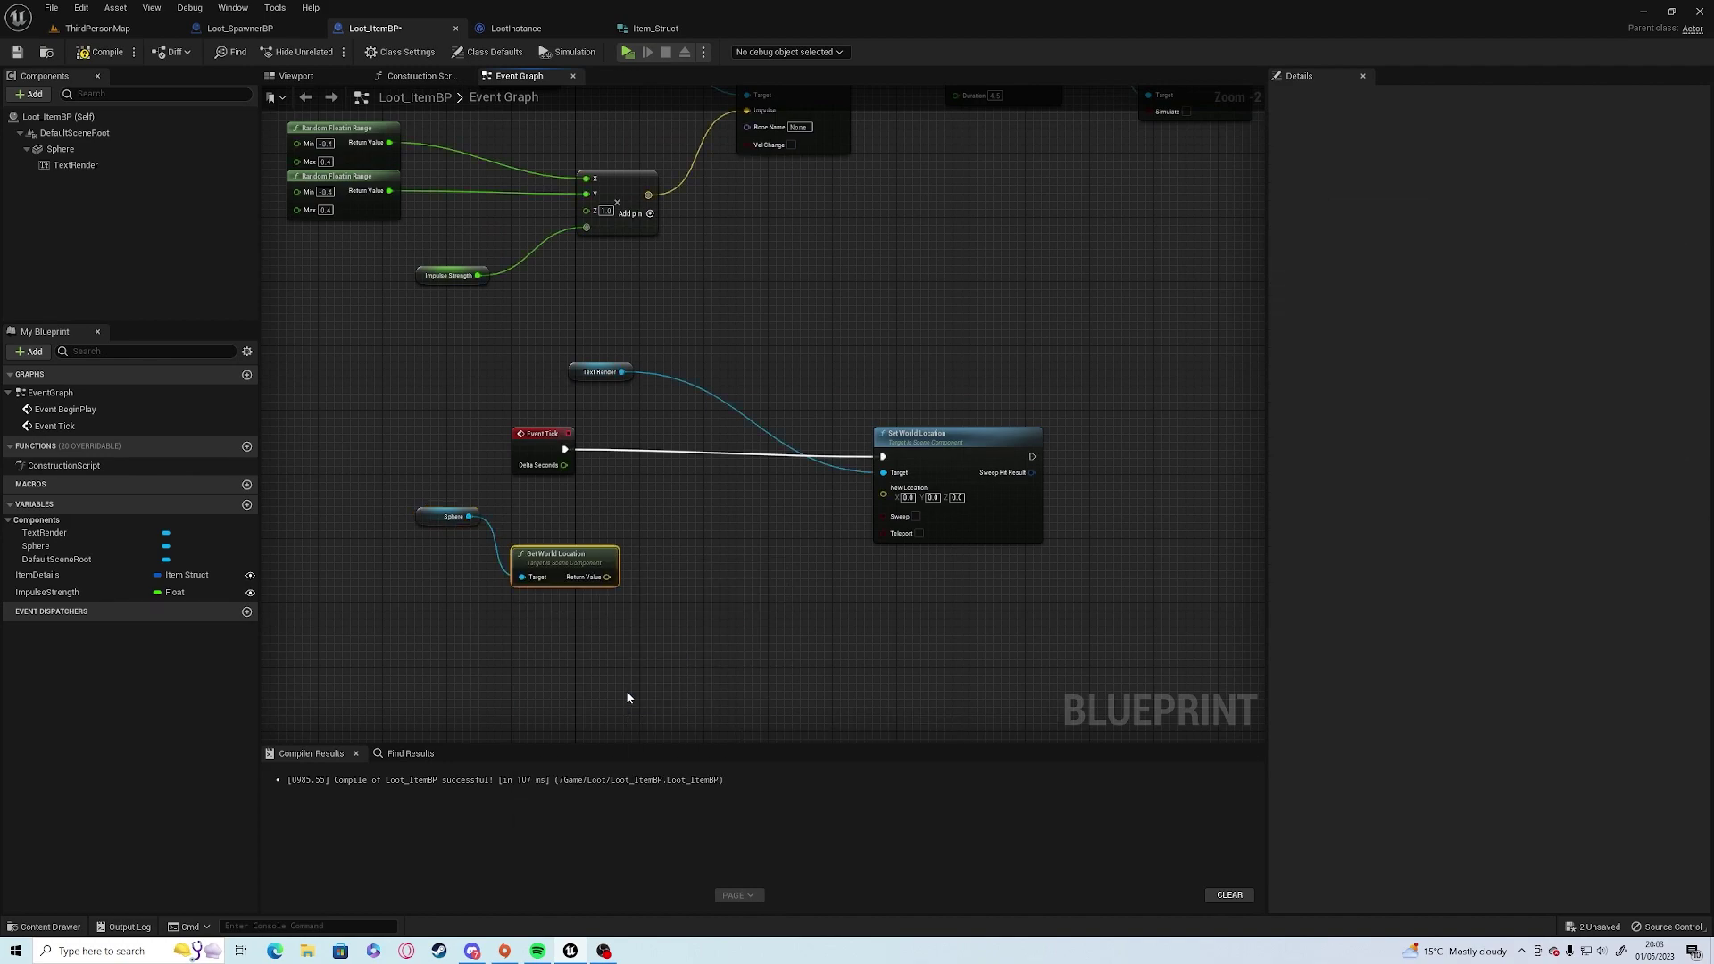
right_click(609, 577)
click(656, 621)
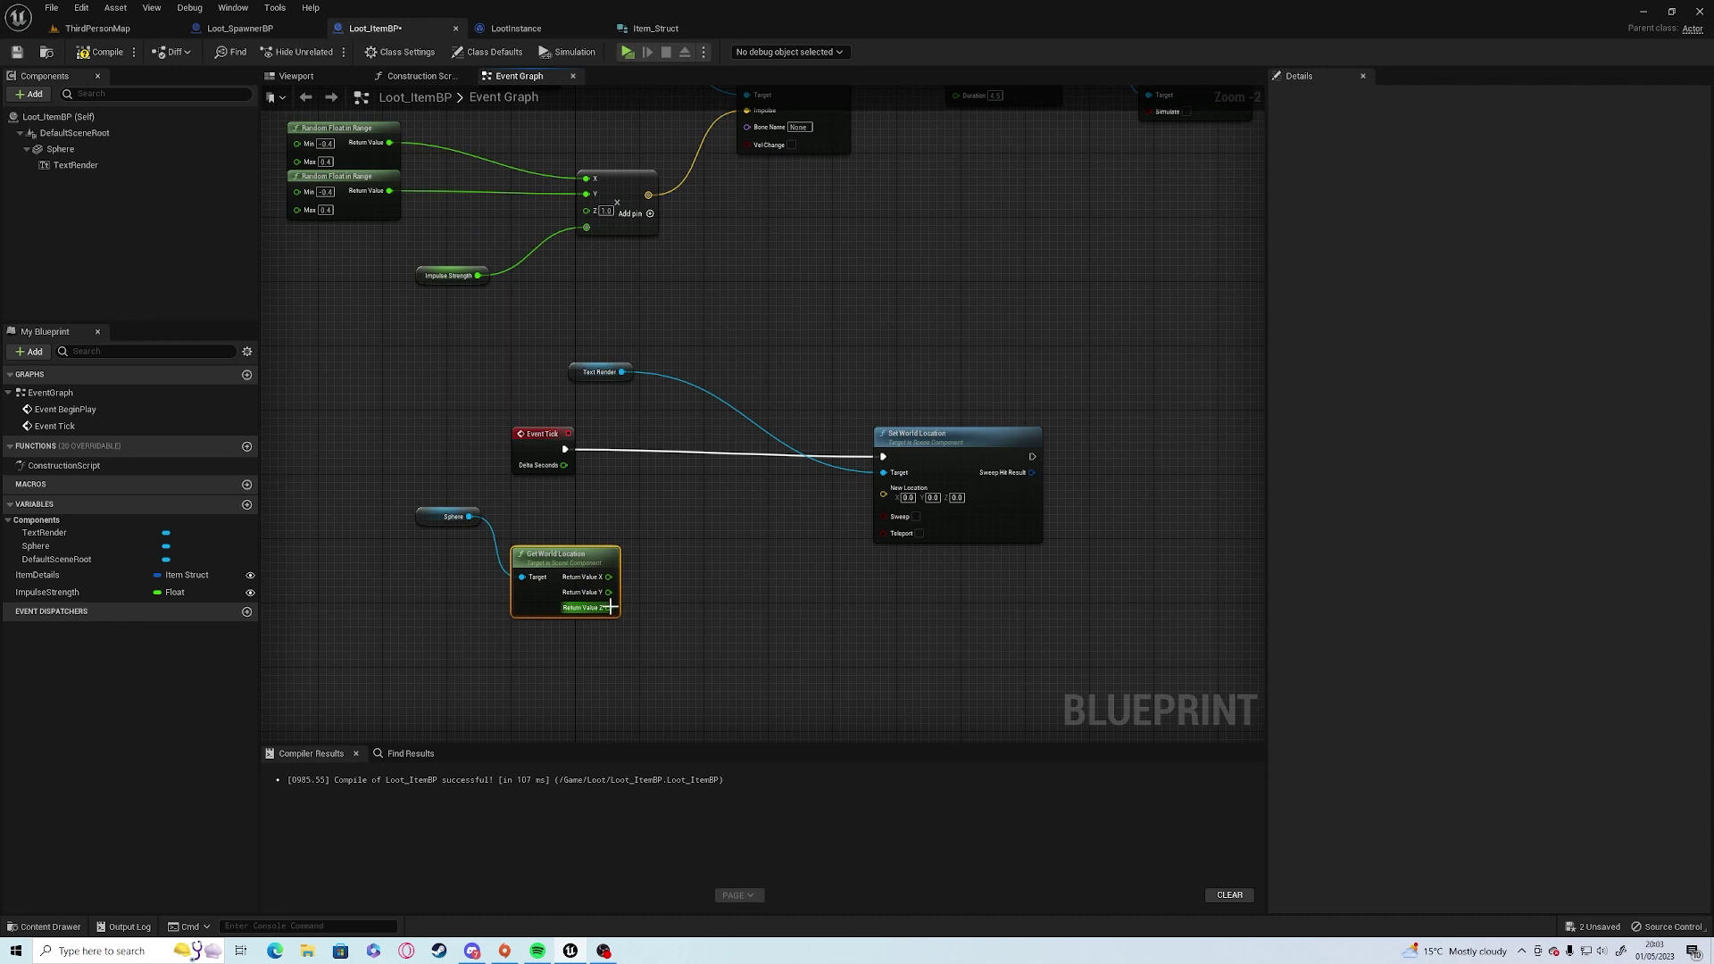
drag(609, 606, 672, 607)
text(+)
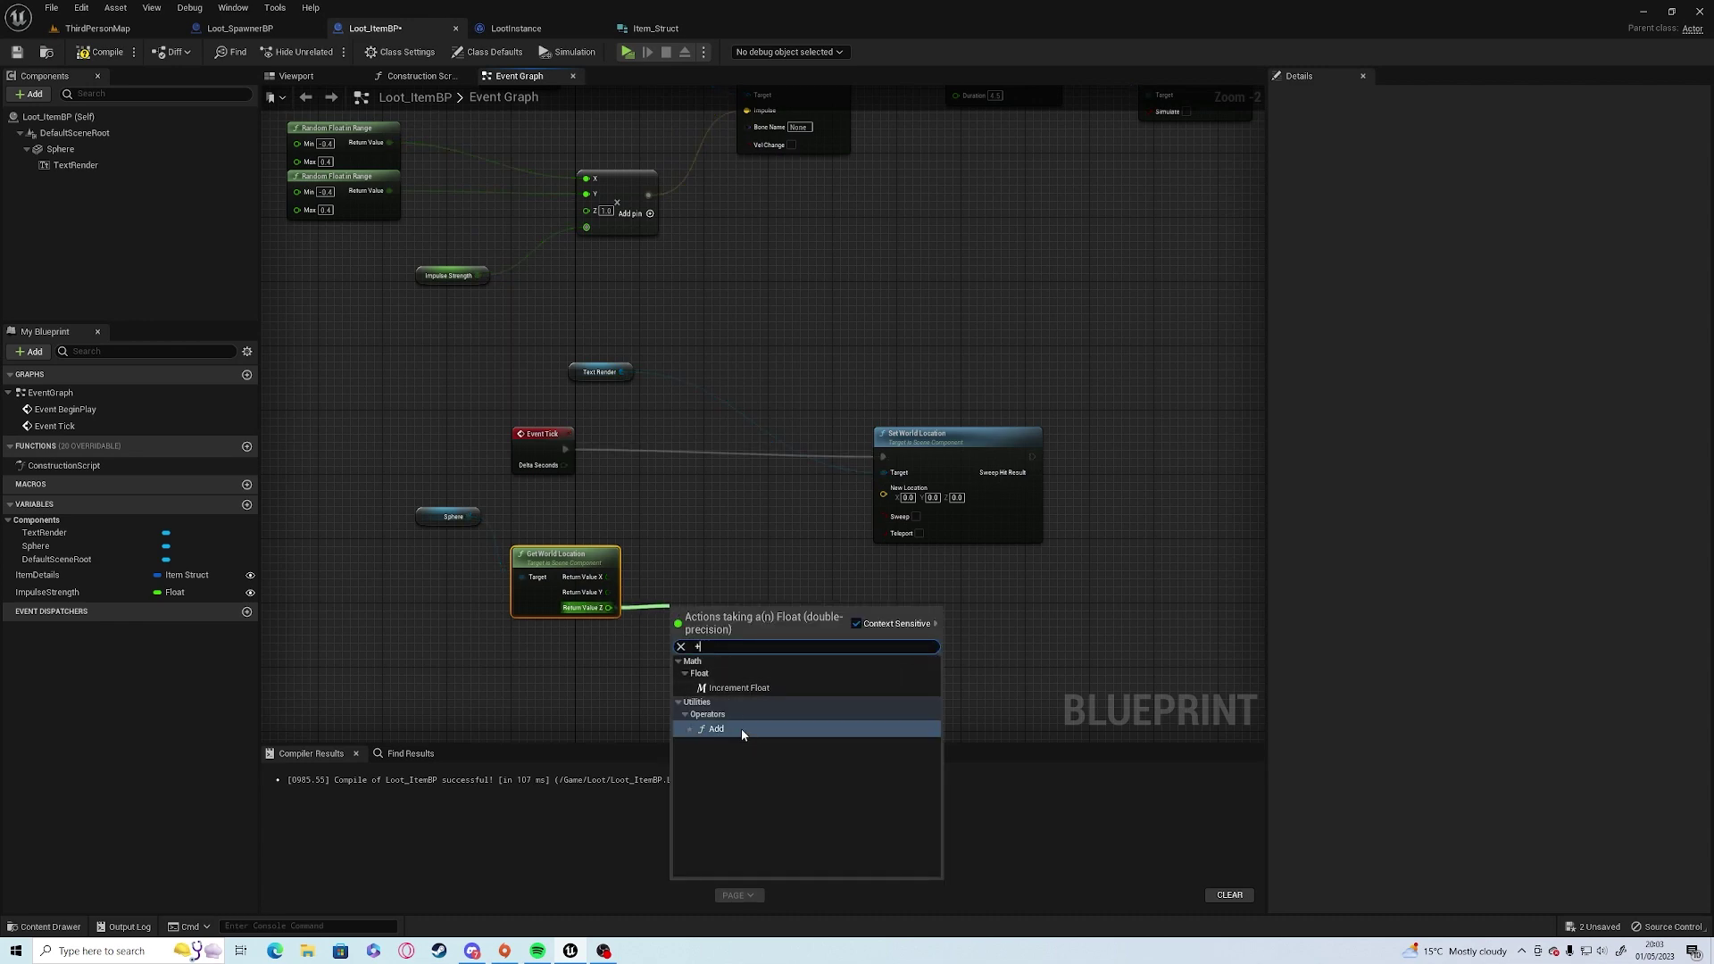
click(742, 729)
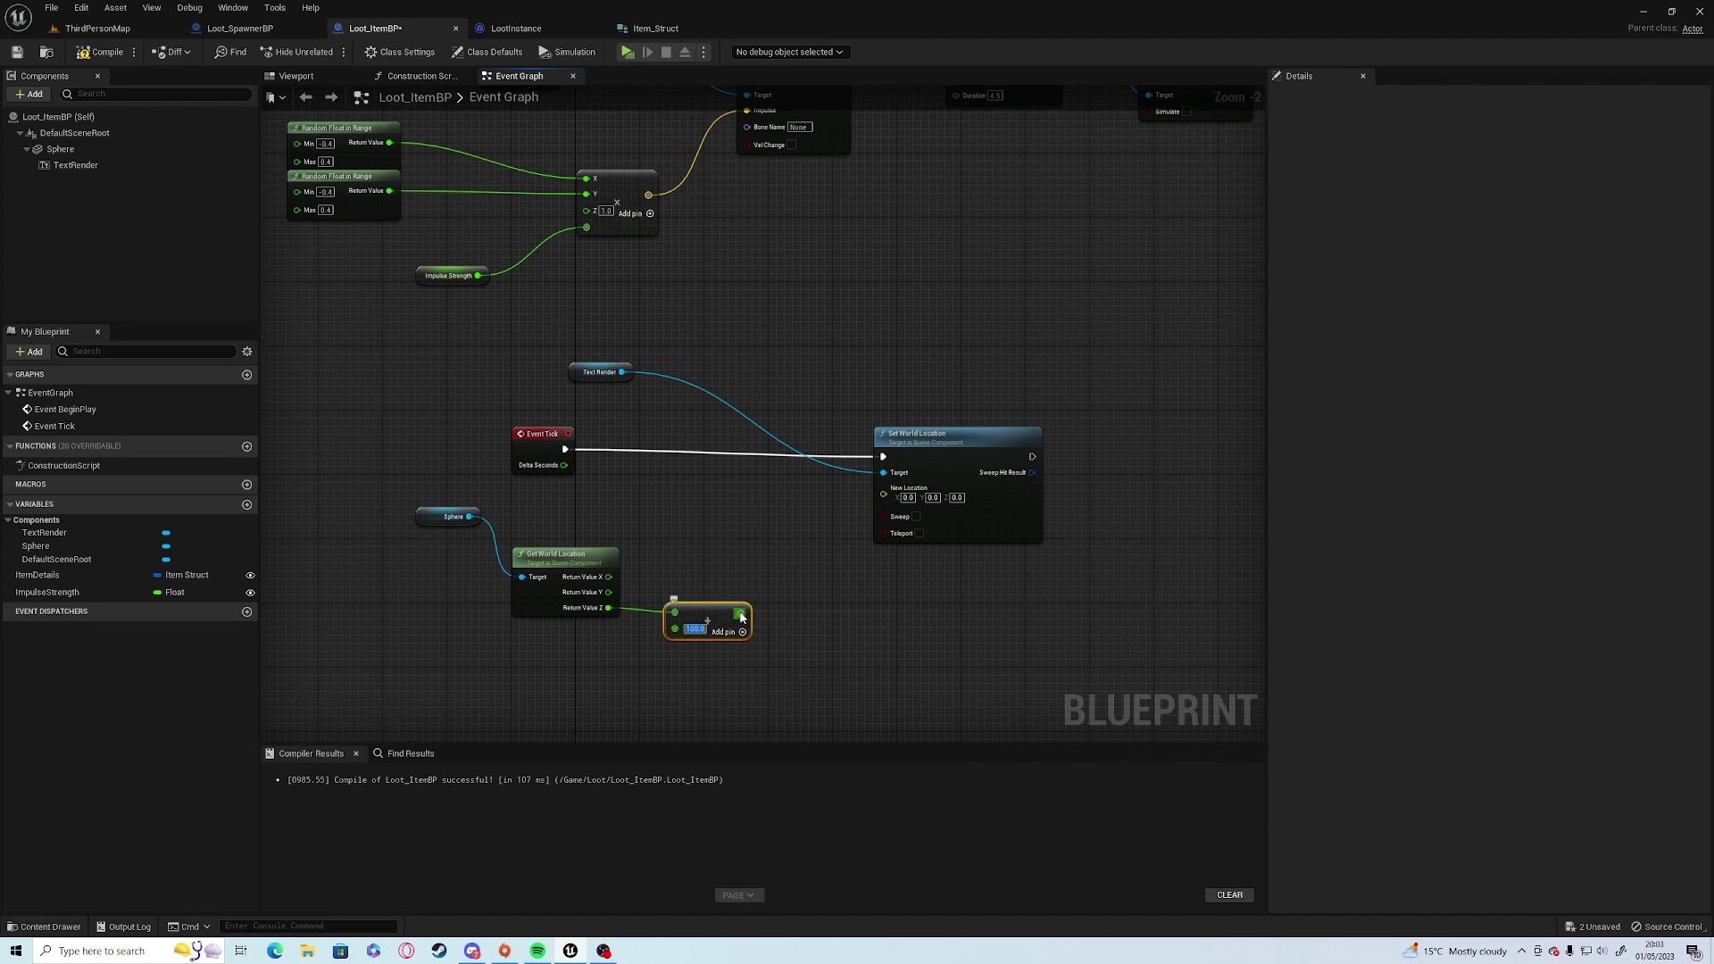
mouse_move(742, 613)
mouse_down()
mouse_move(888, 493)
mouse_move(838, 554)
mouse_up()
right_click(888, 491)
click(943, 533)
drag(744, 617, 744, 618)
Tidy the new node layout, then play-test and walk toward the spawned spheres.
drag(563, 553, 584, 561)
mouse_move(438, 521)
mouse_down()
mouse_move(723, 623)
mouse_move(805, 598)
mouse_up()
drag(980, 430, 995, 422)
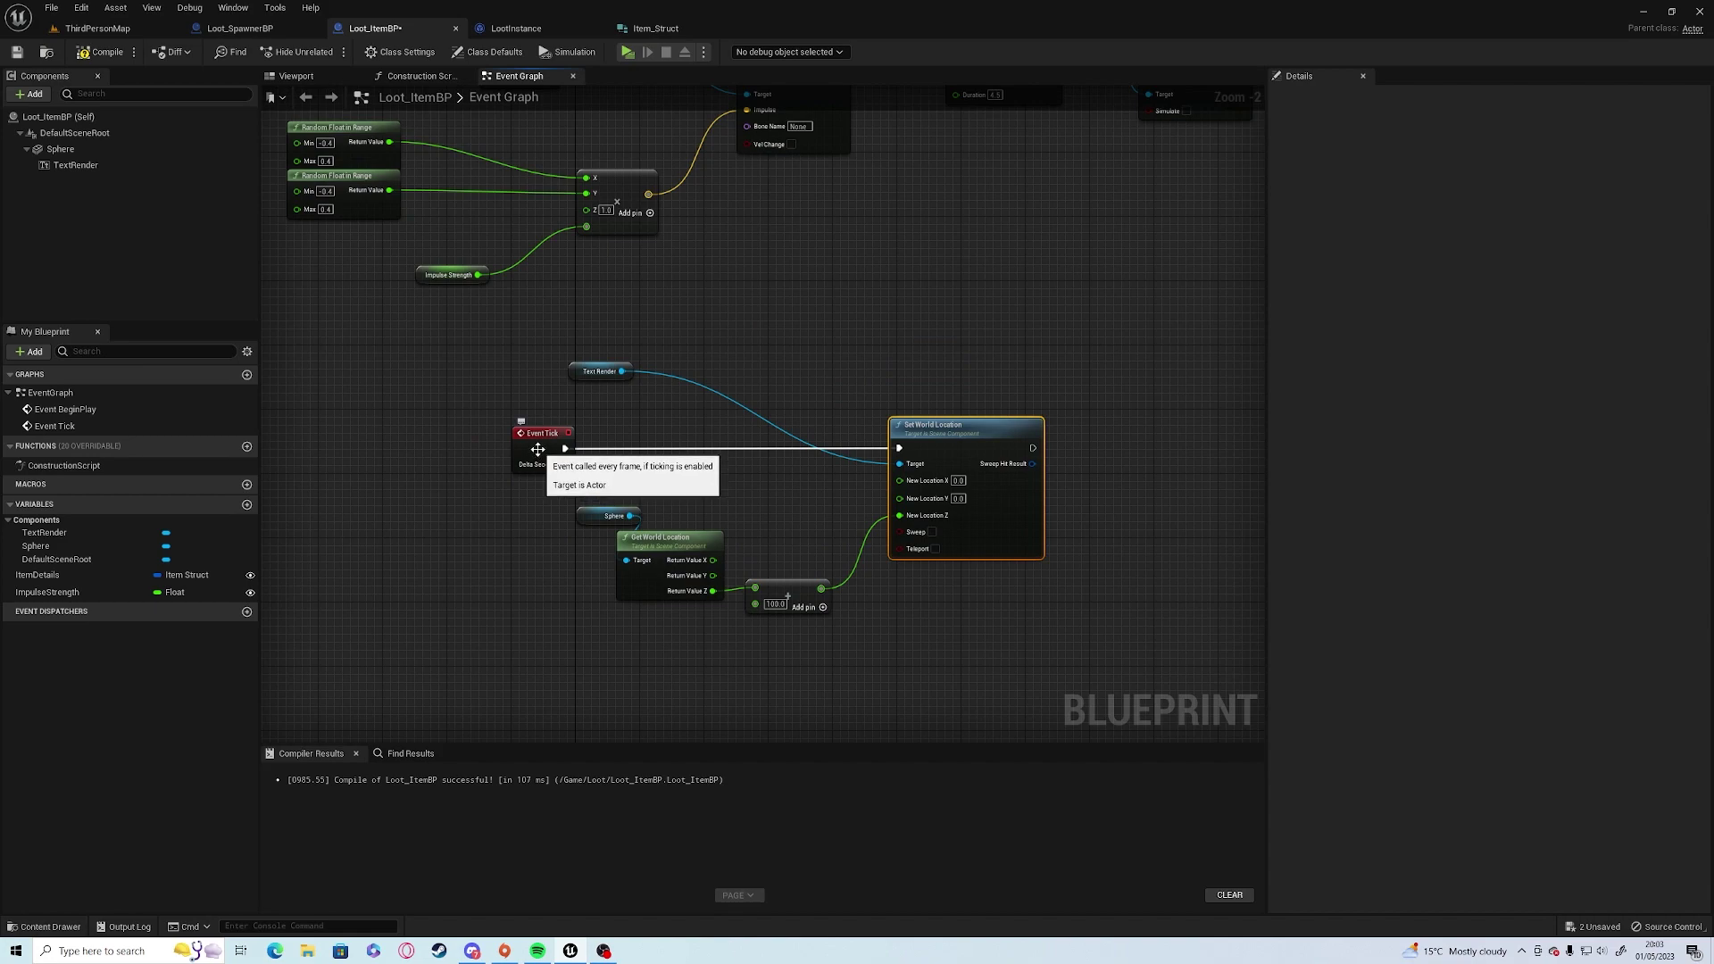
drag(537, 450, 445, 449)
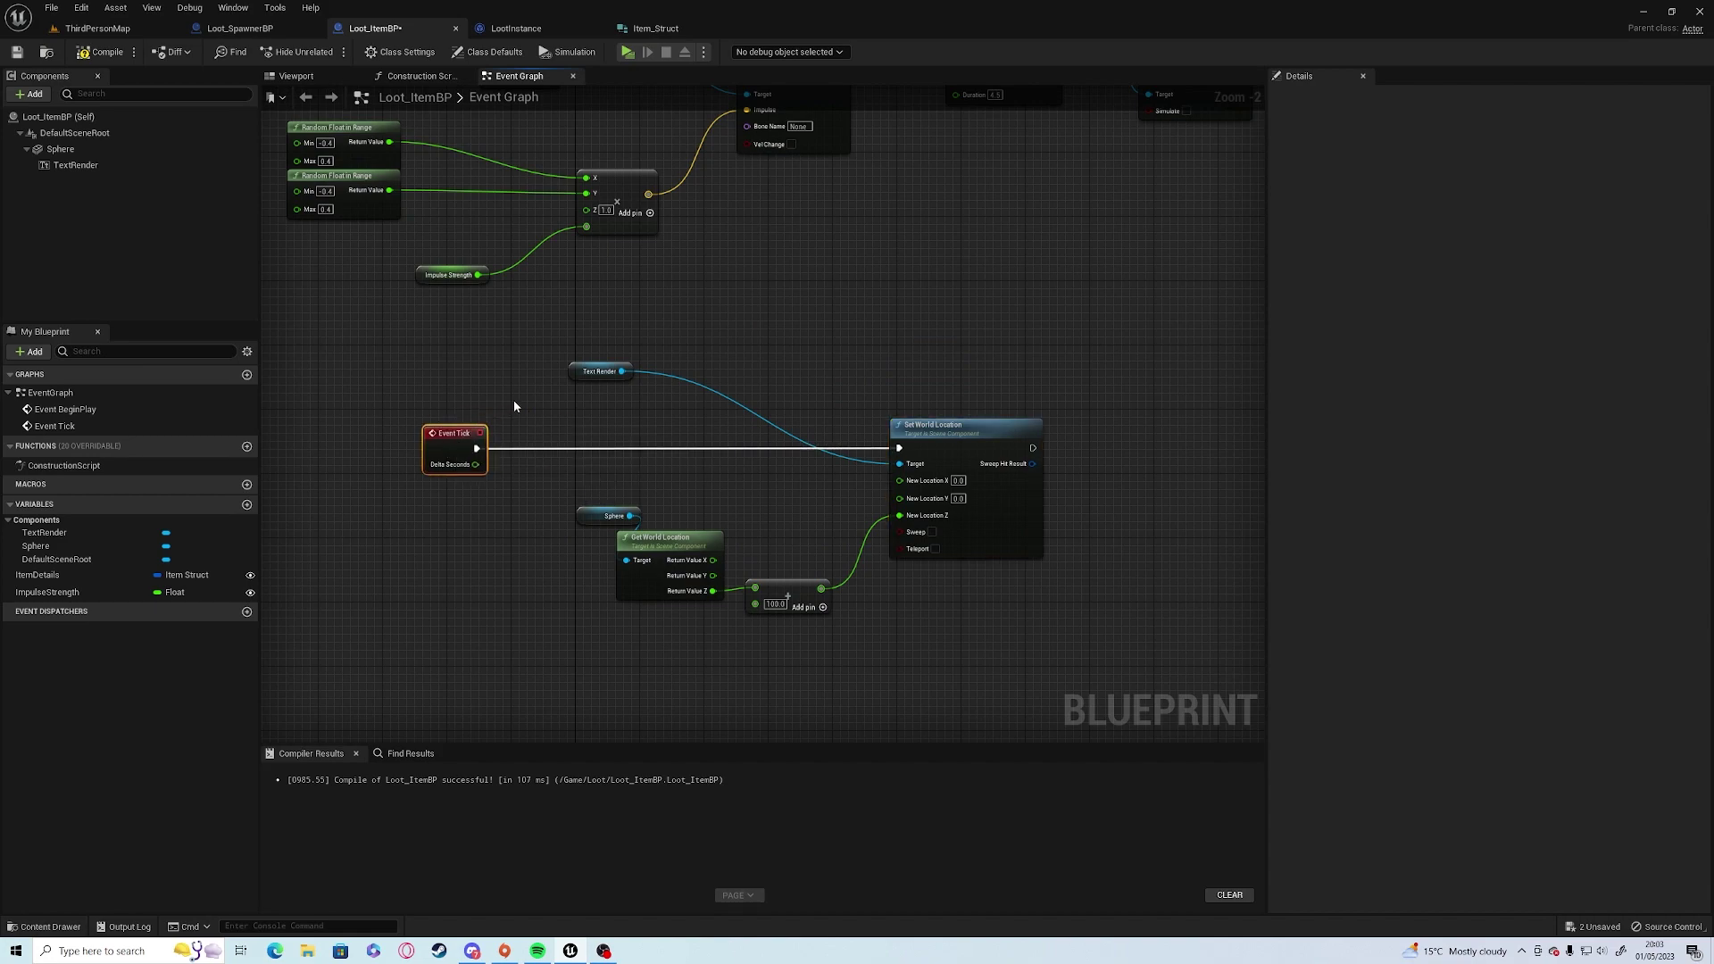
drag(574, 370, 846, 380)
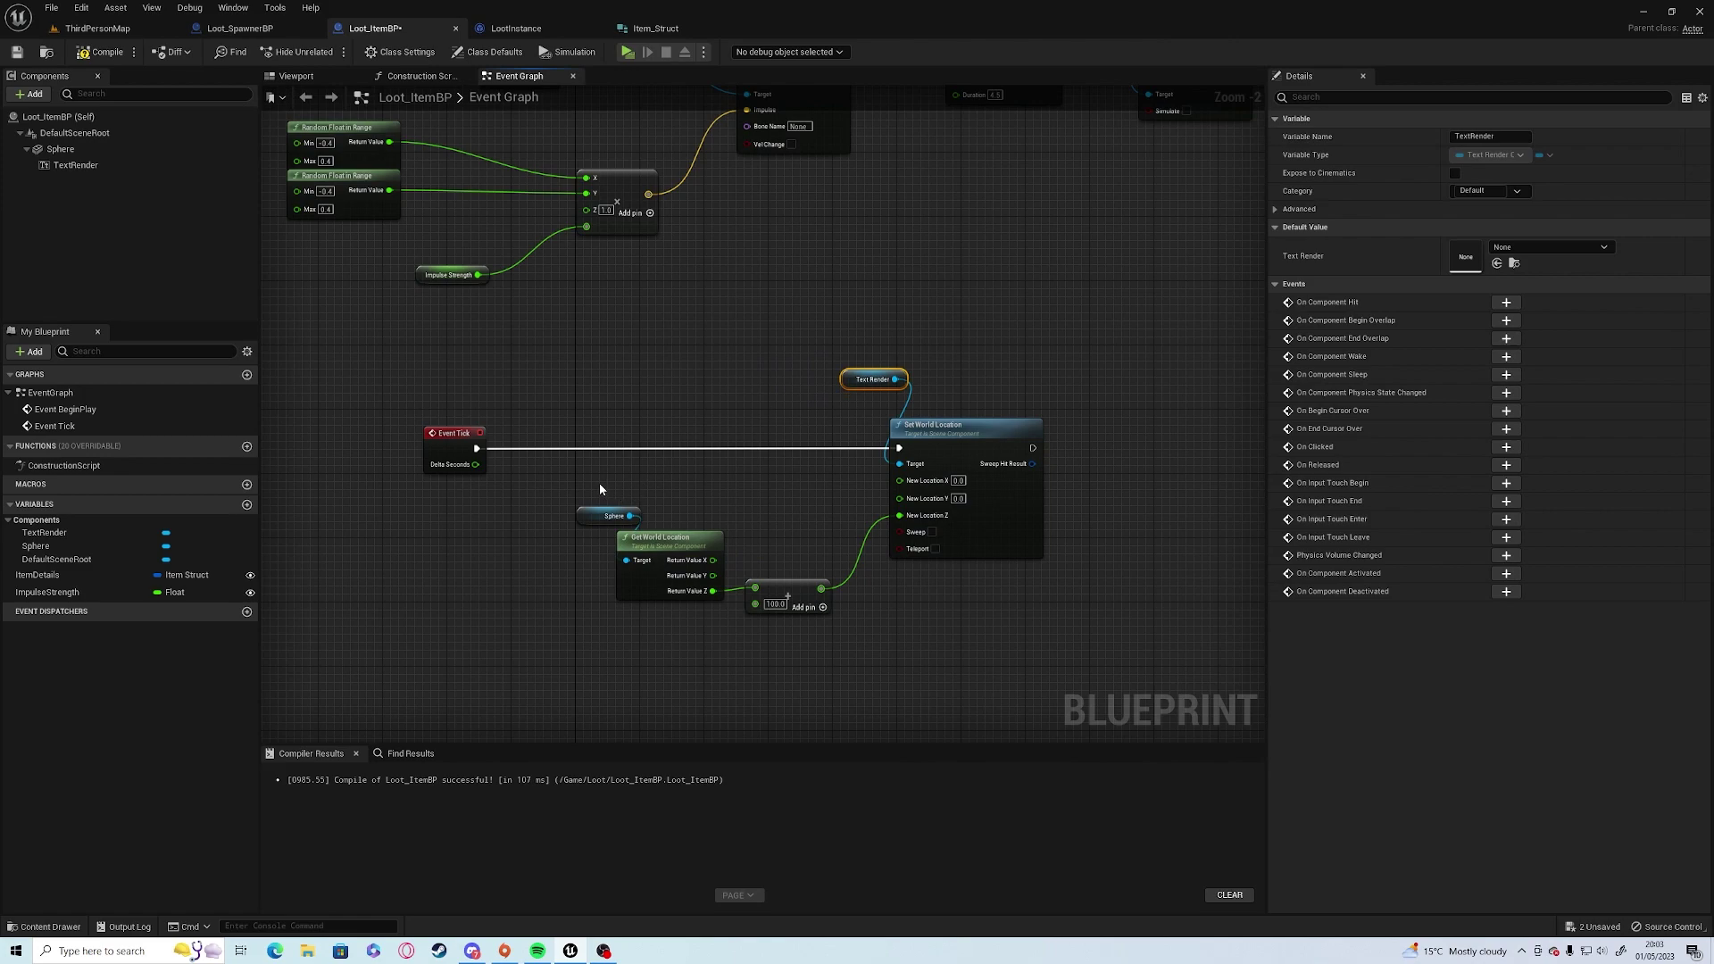
drag(575, 494, 735, 619)
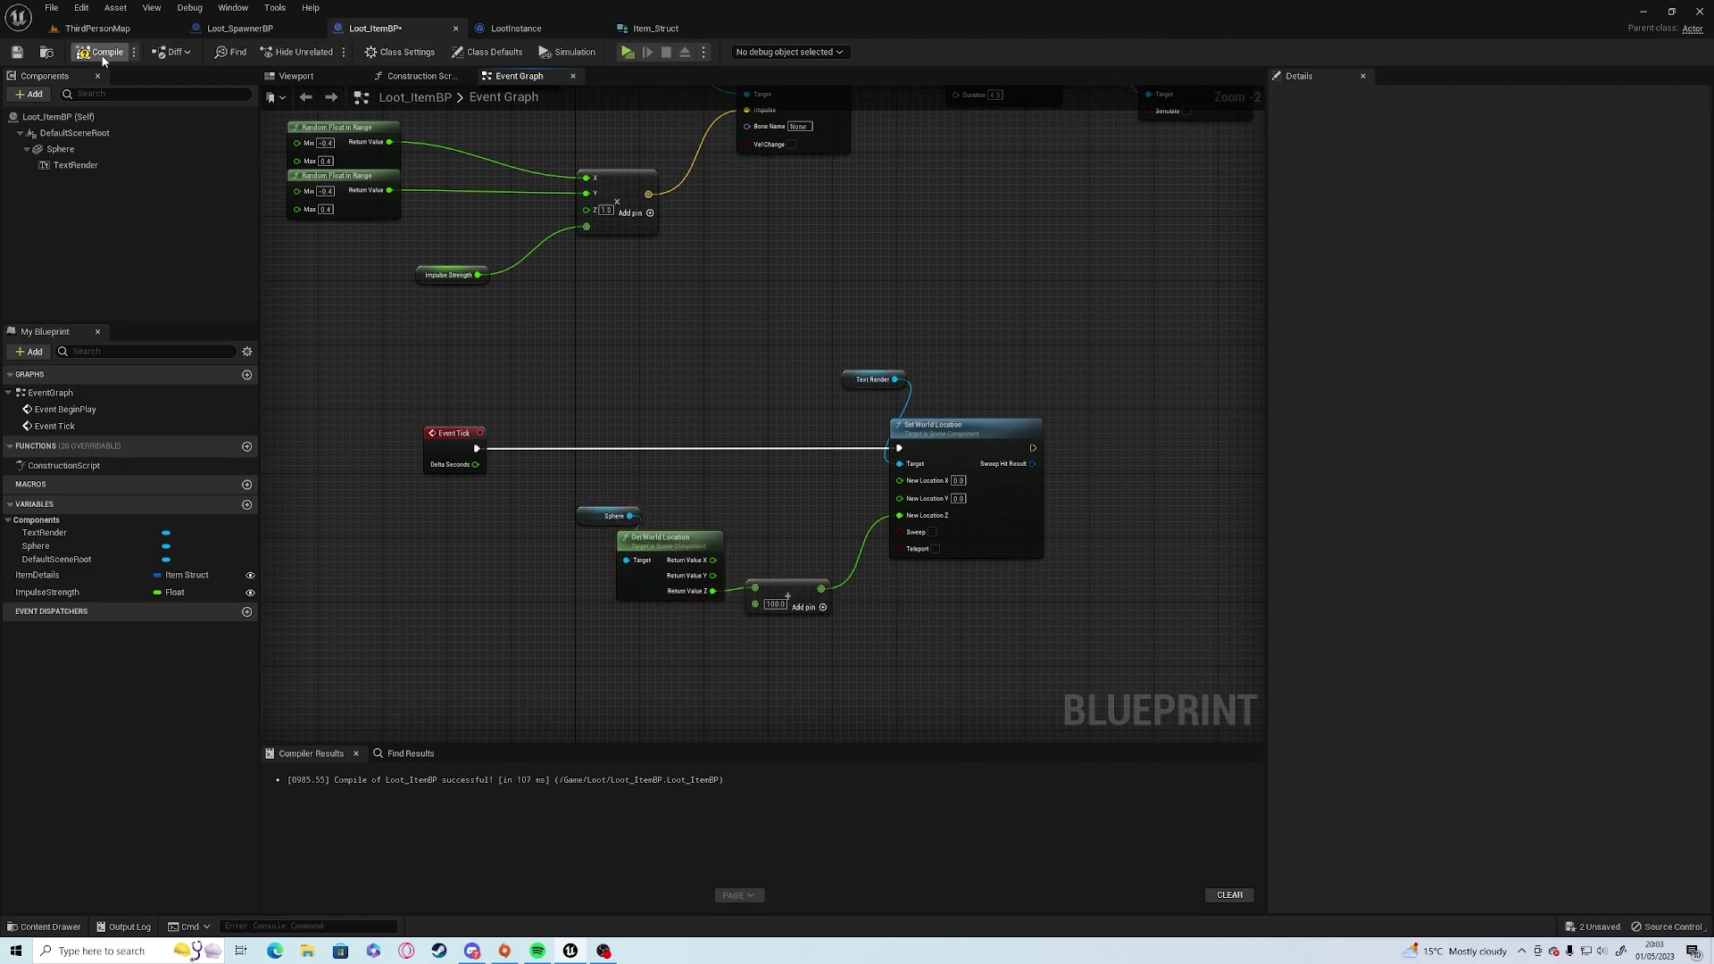
click(628, 53)
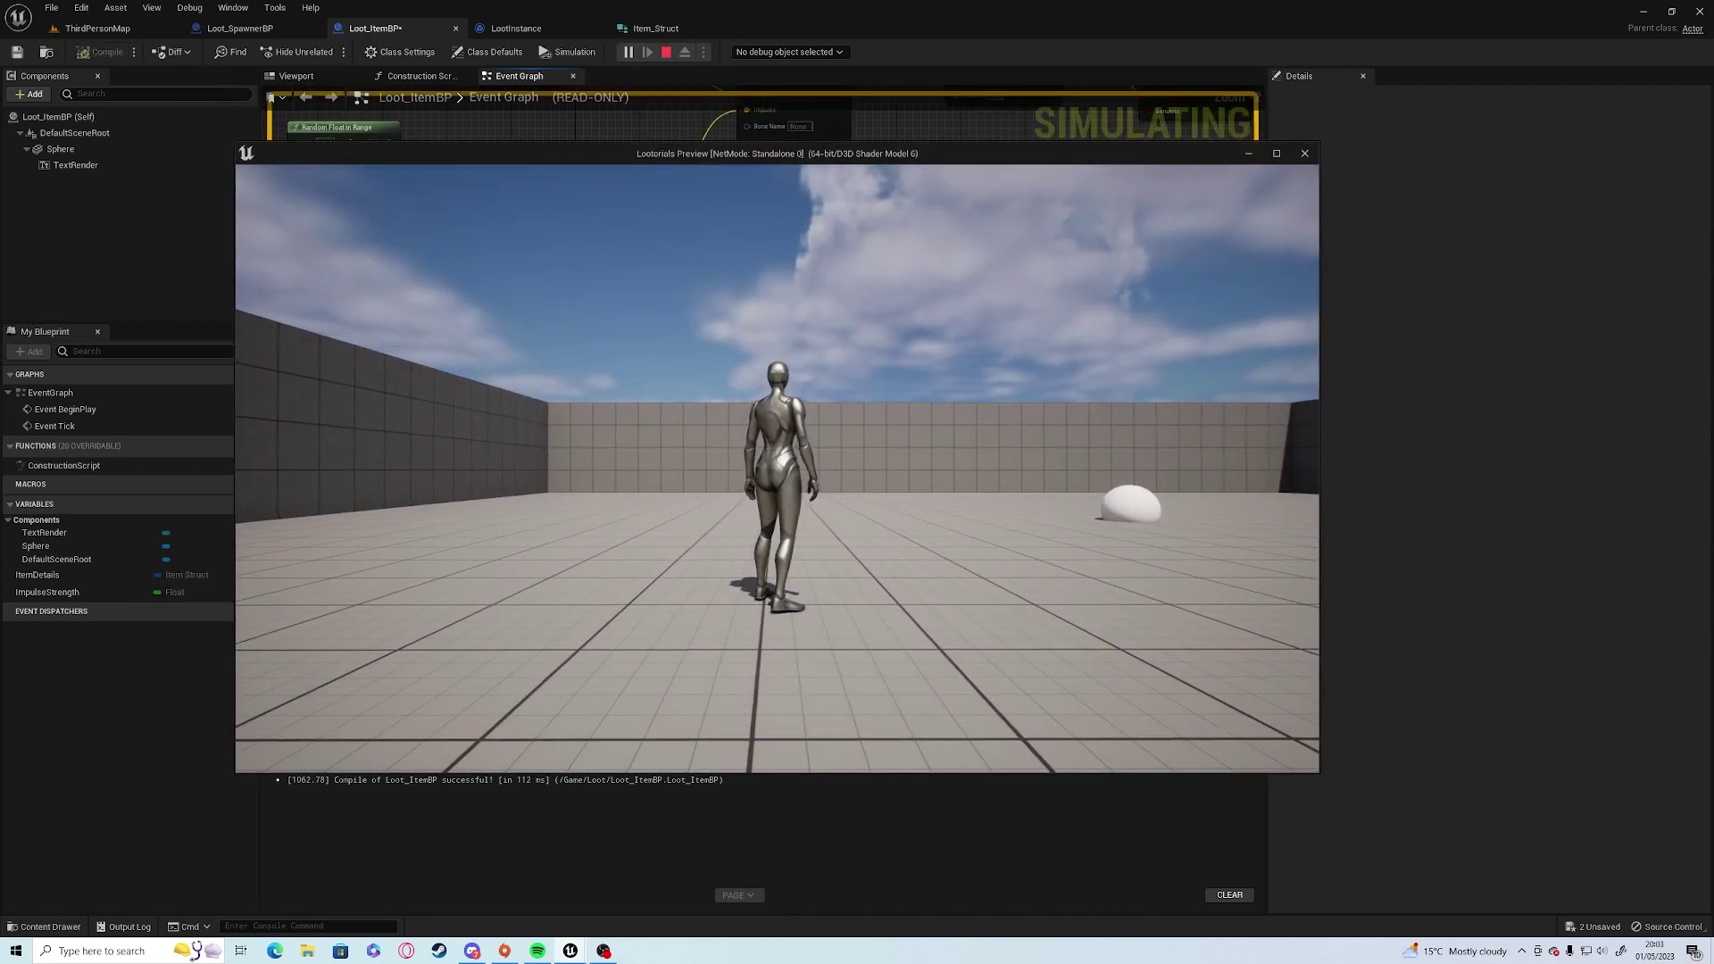
key(w)
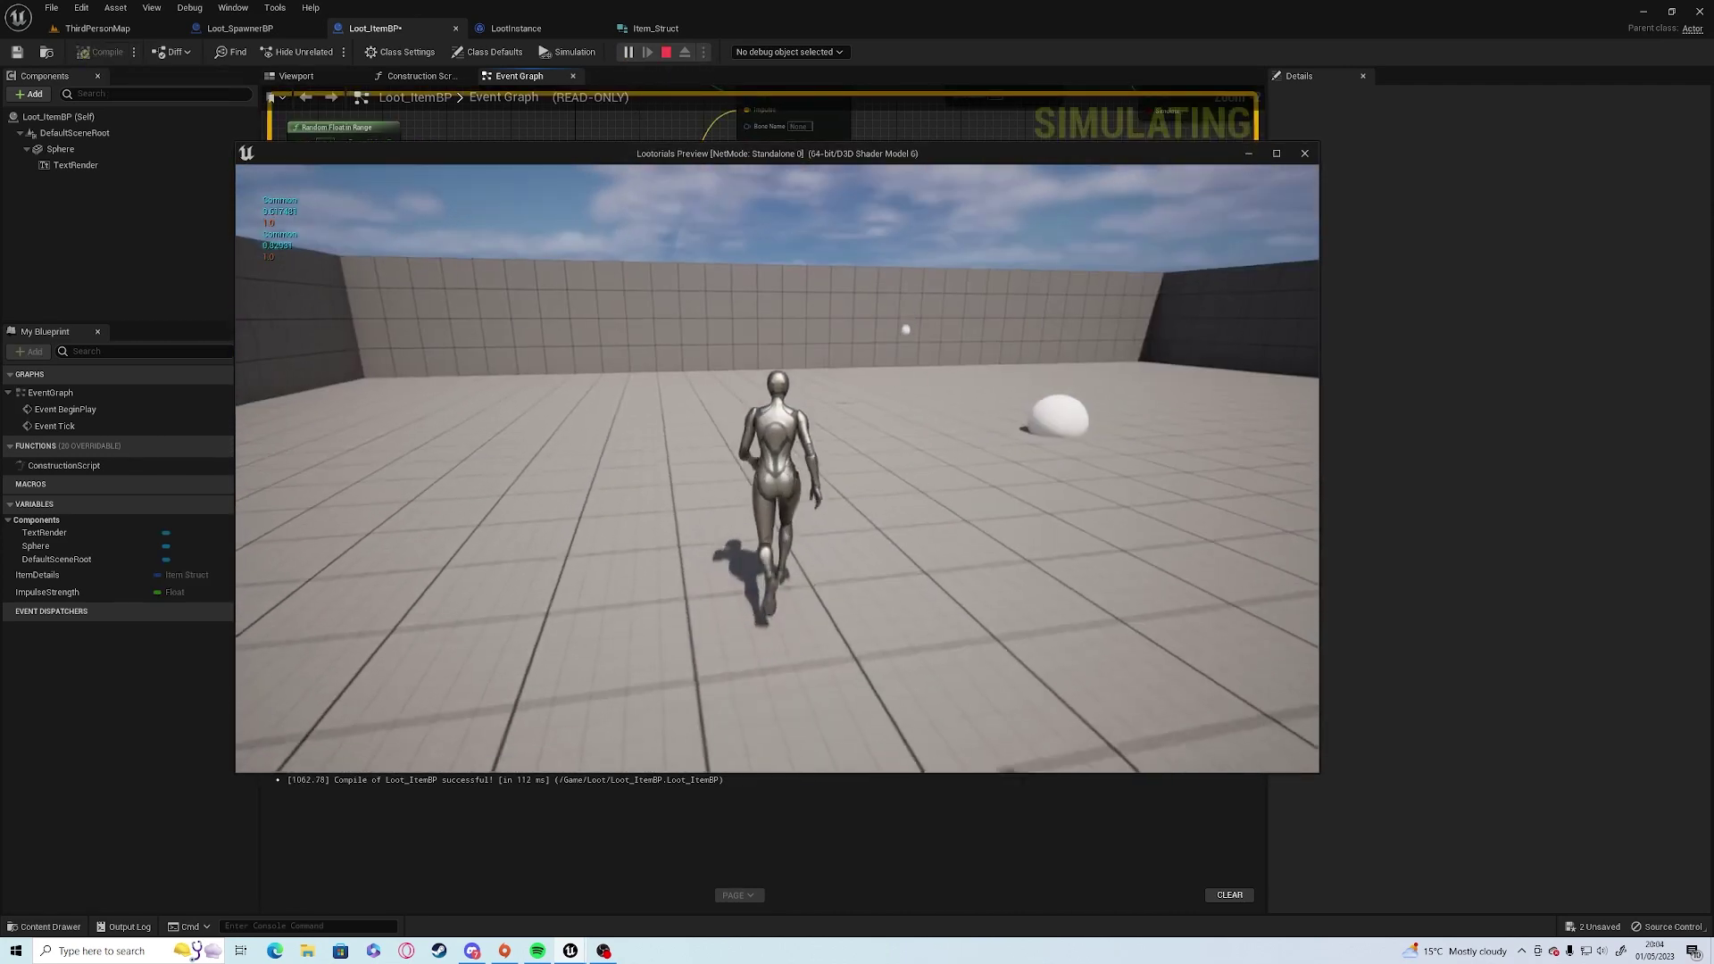
key(a)
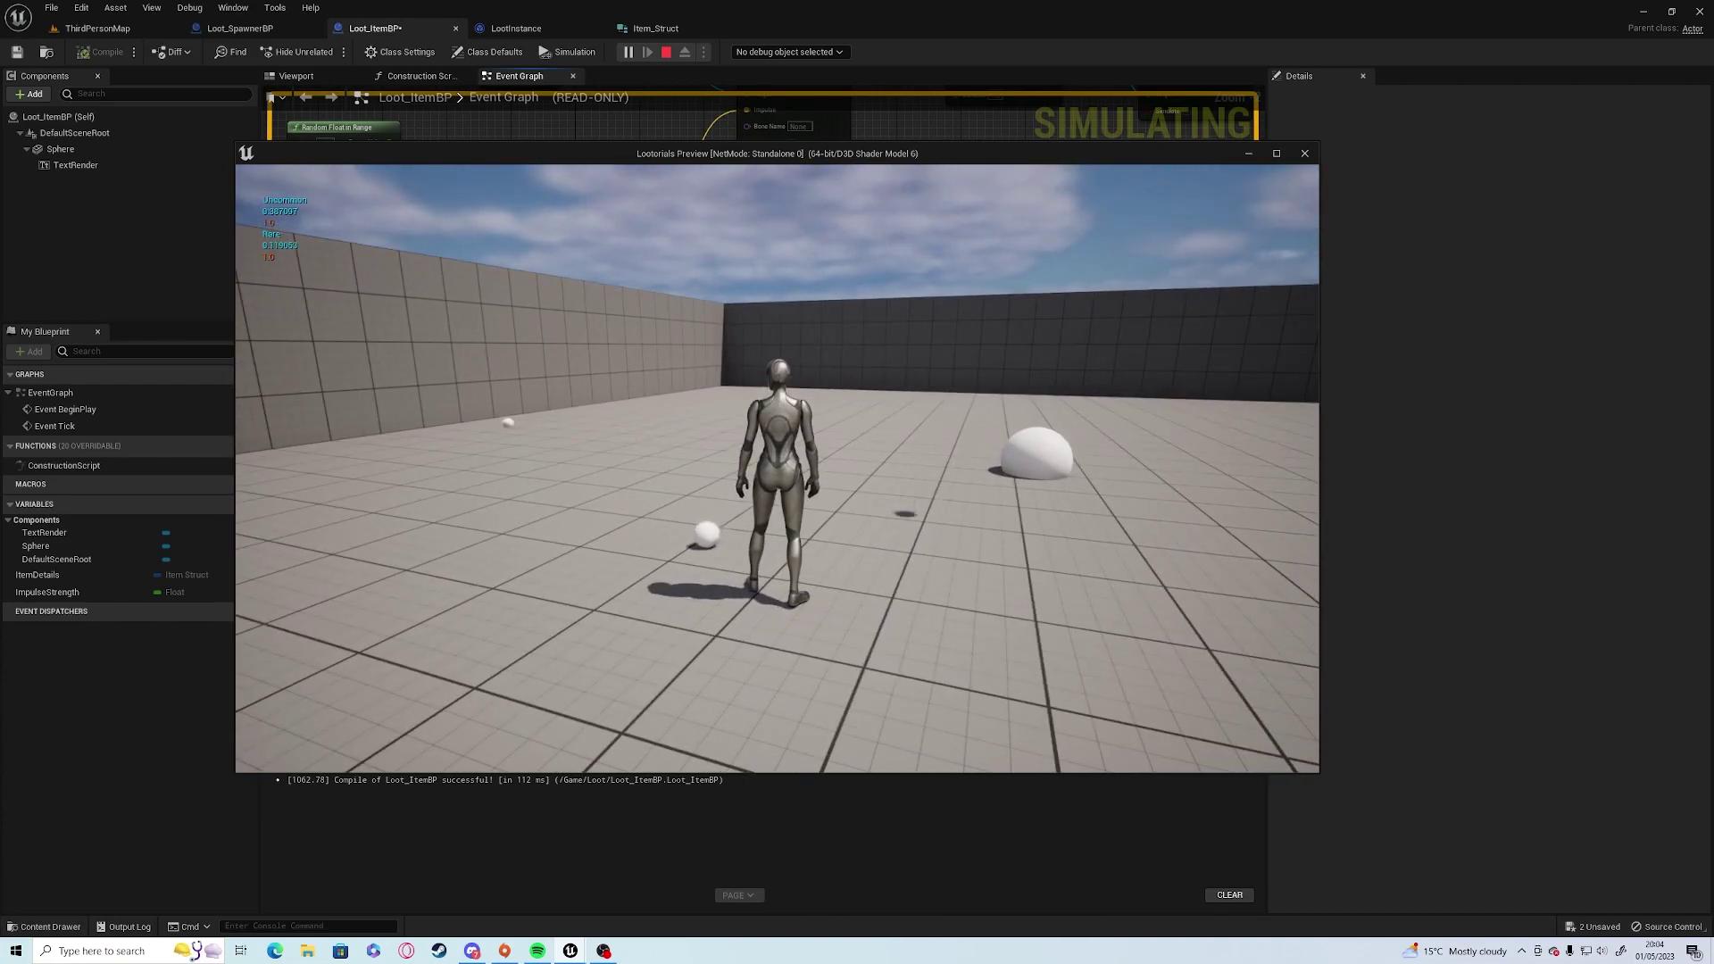
Unhook the location setter from Event Tick and move its group after Set Collision Enabled in BeginPlay.
key(Escape)
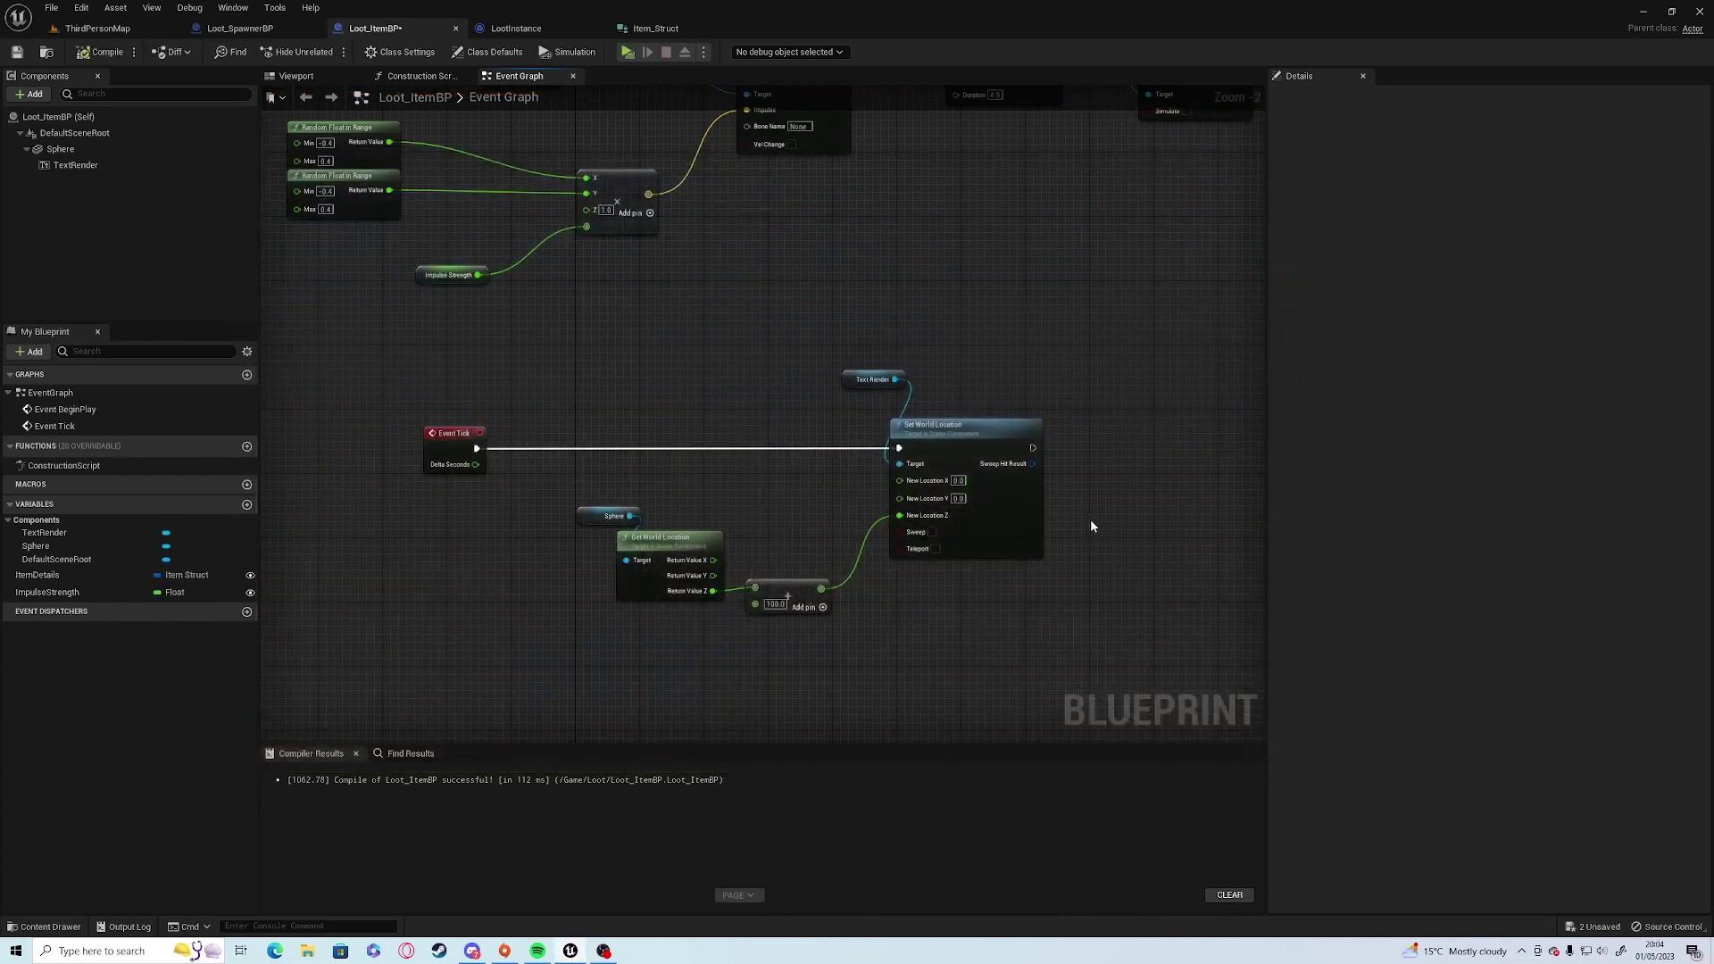
alt+click(475, 451)
scroll(662, 400, down, 2)
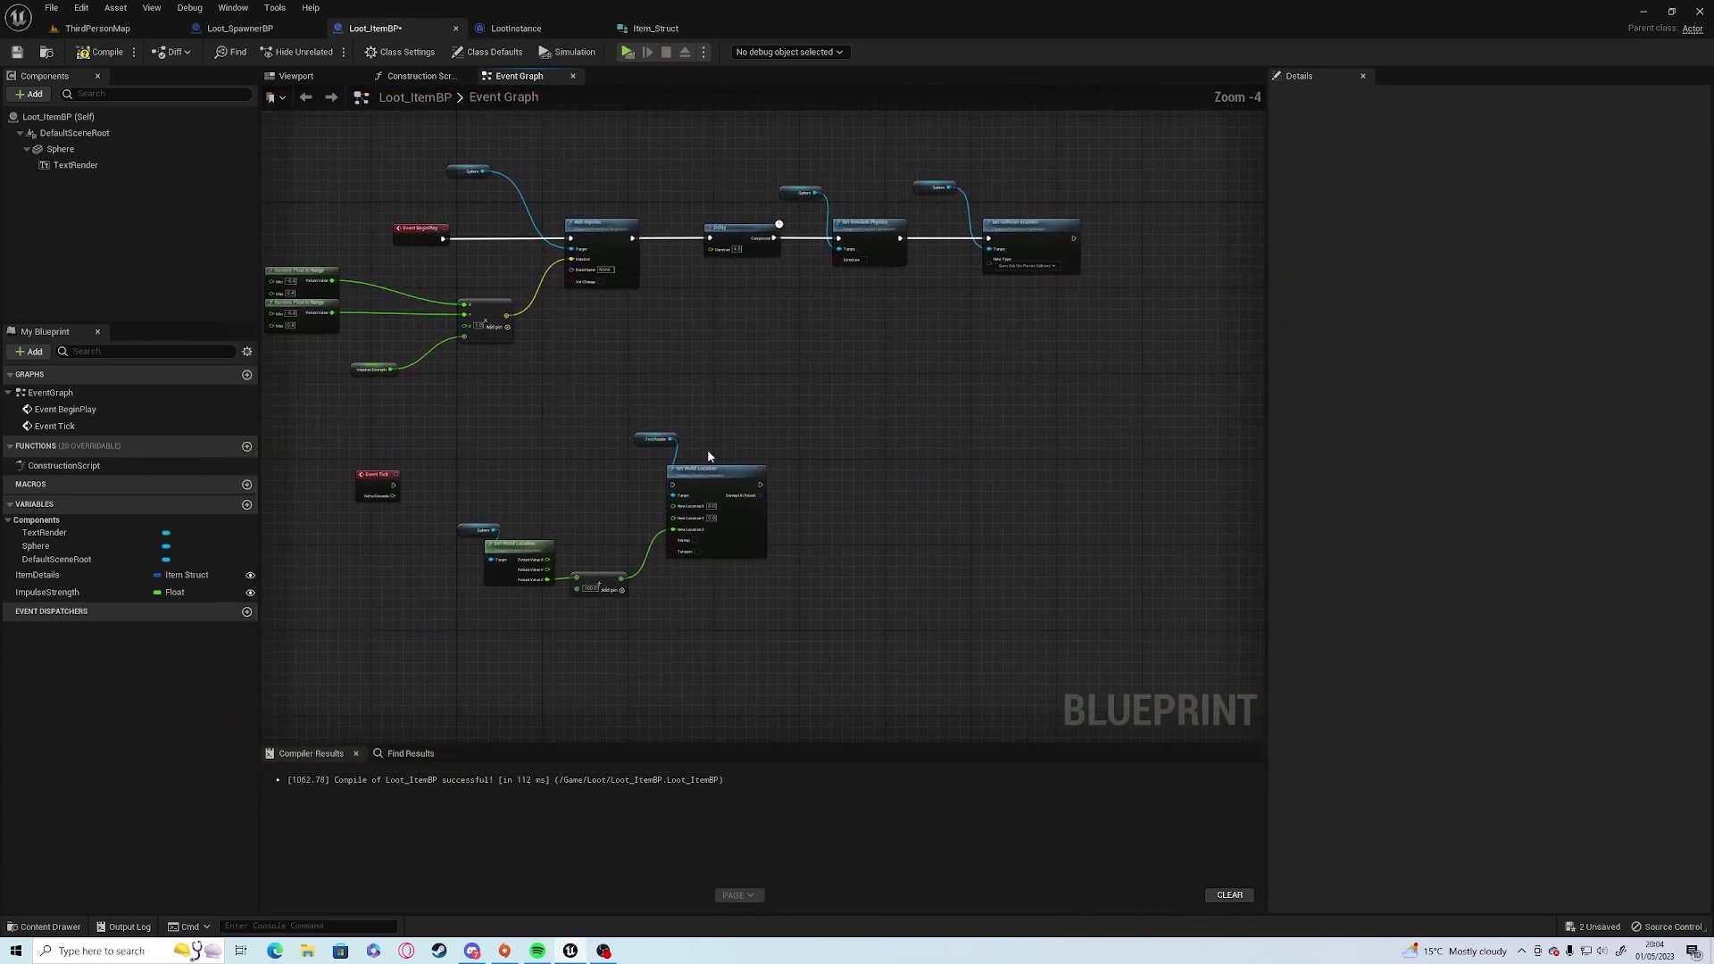
drag(501, 487, 783, 597)
mouse_move(716, 529)
mouse_down()
mouse_move(972, 292)
mouse_move(922, 252)
mouse_move(977, 247)
mouse_up()
click(964, 408)
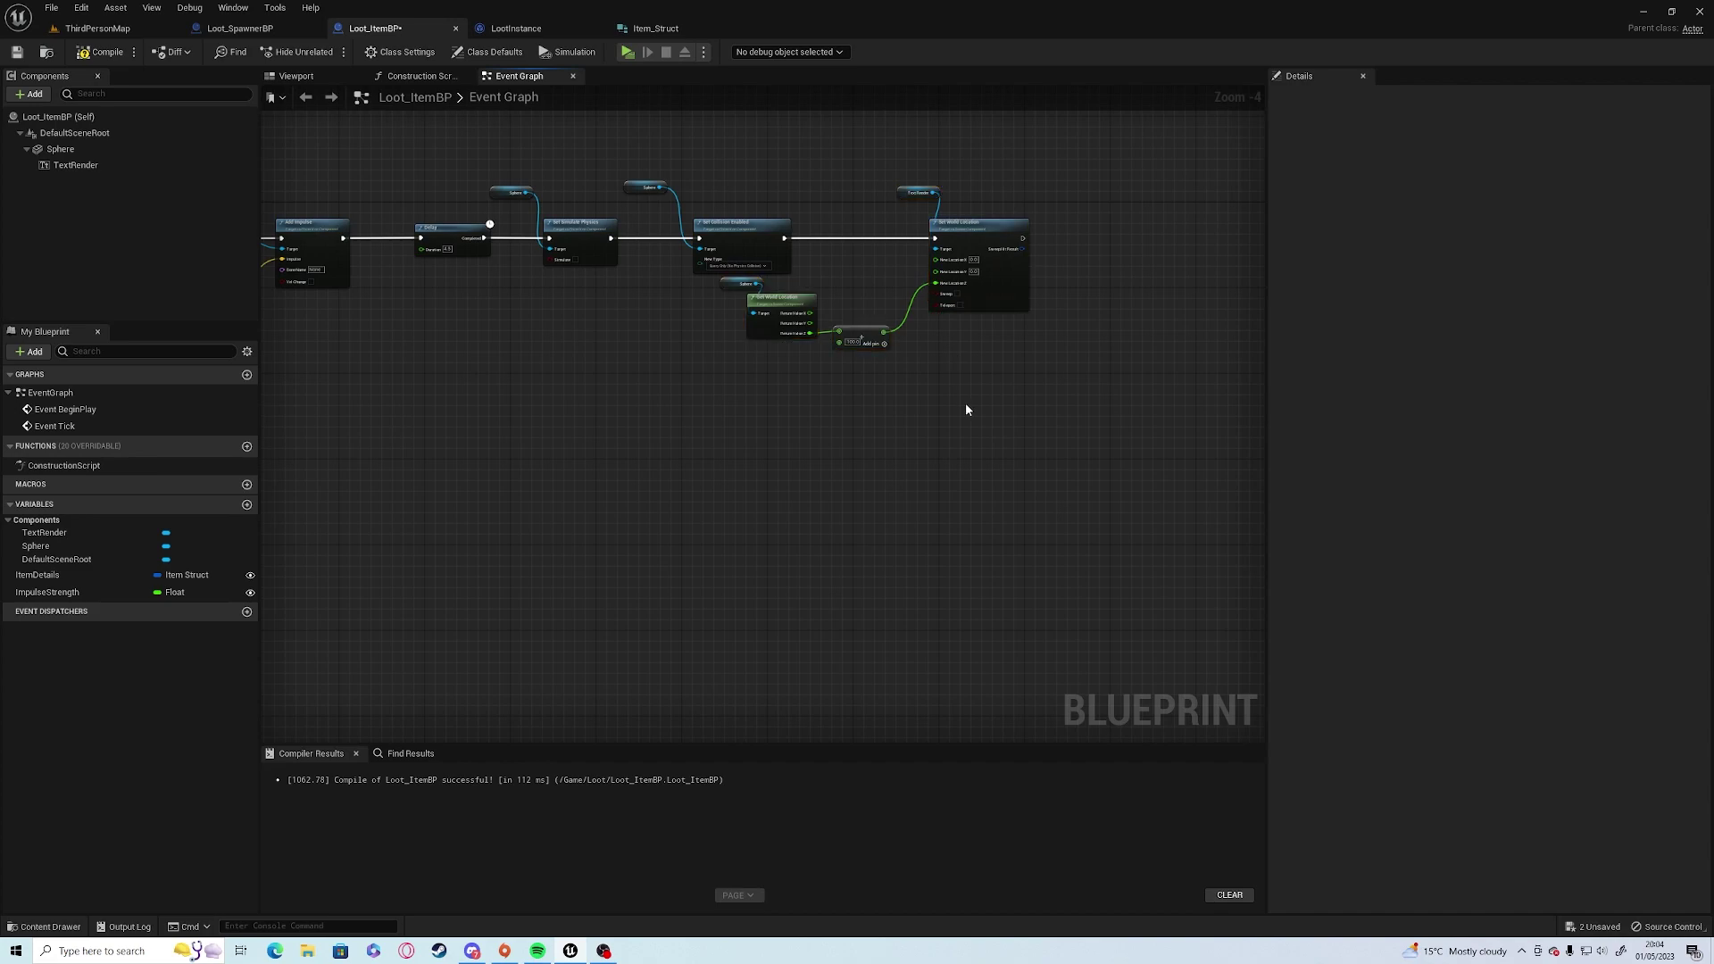
scroll(966, 408, up, 2)
Wire the Sphere's world X and Y into New Location X and Y.
right_drag(918, 334, 812, 587)
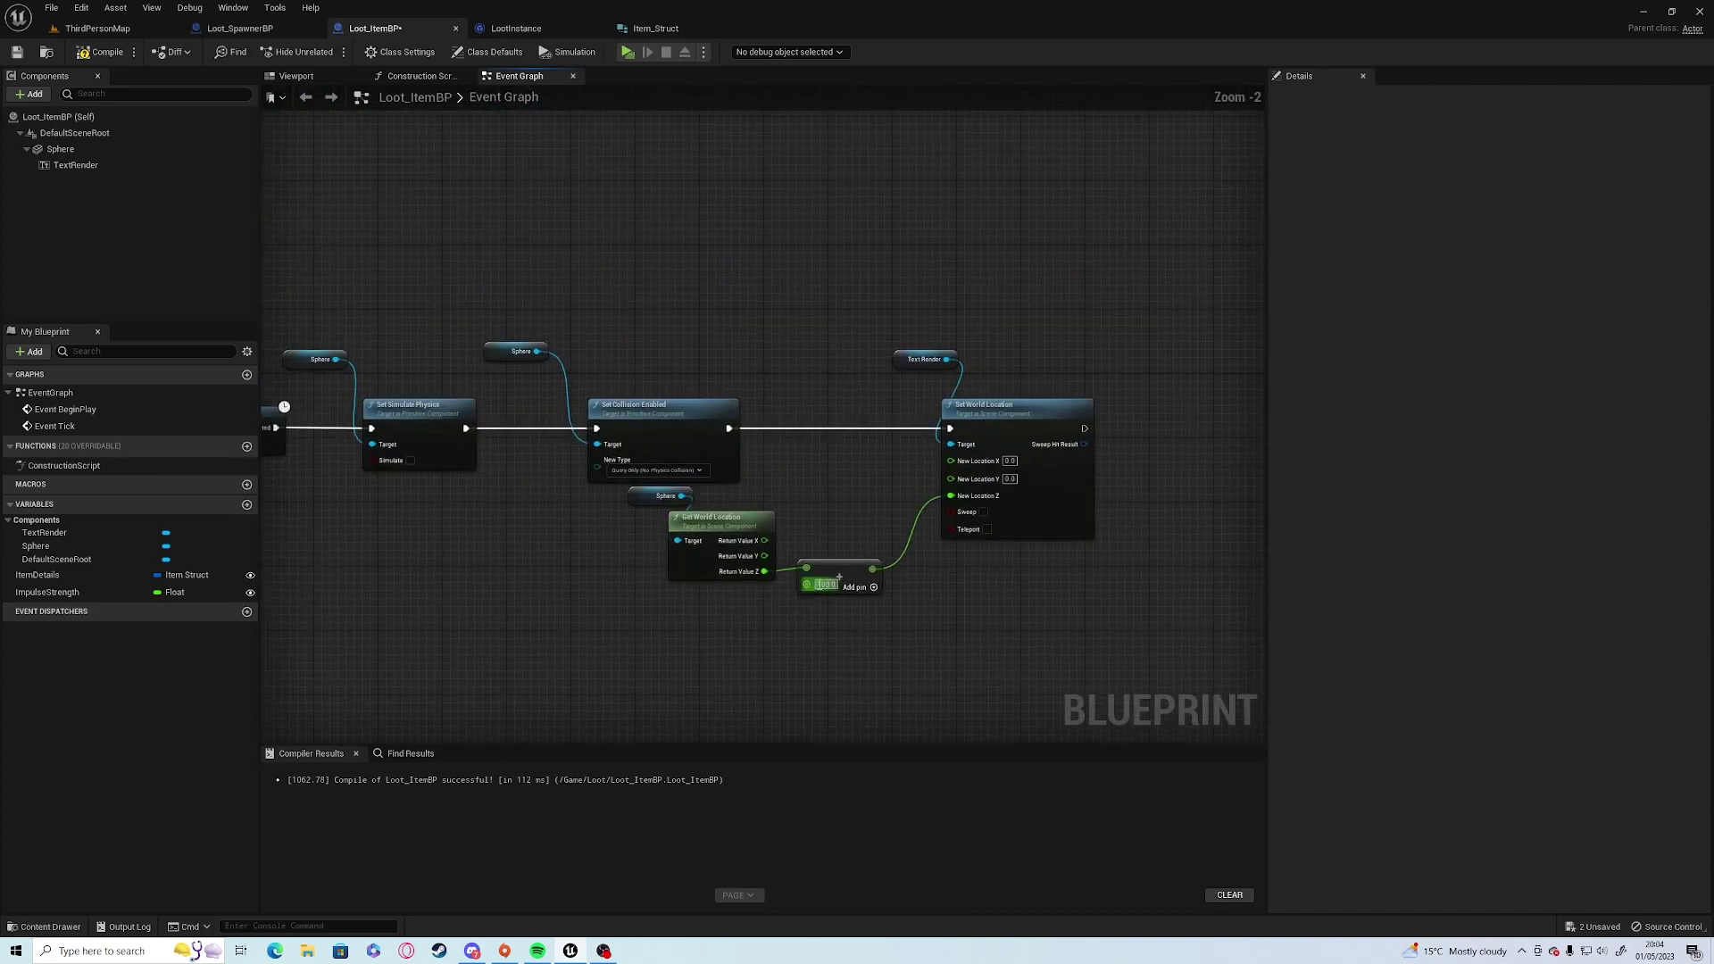
drag(764, 540, 950, 459)
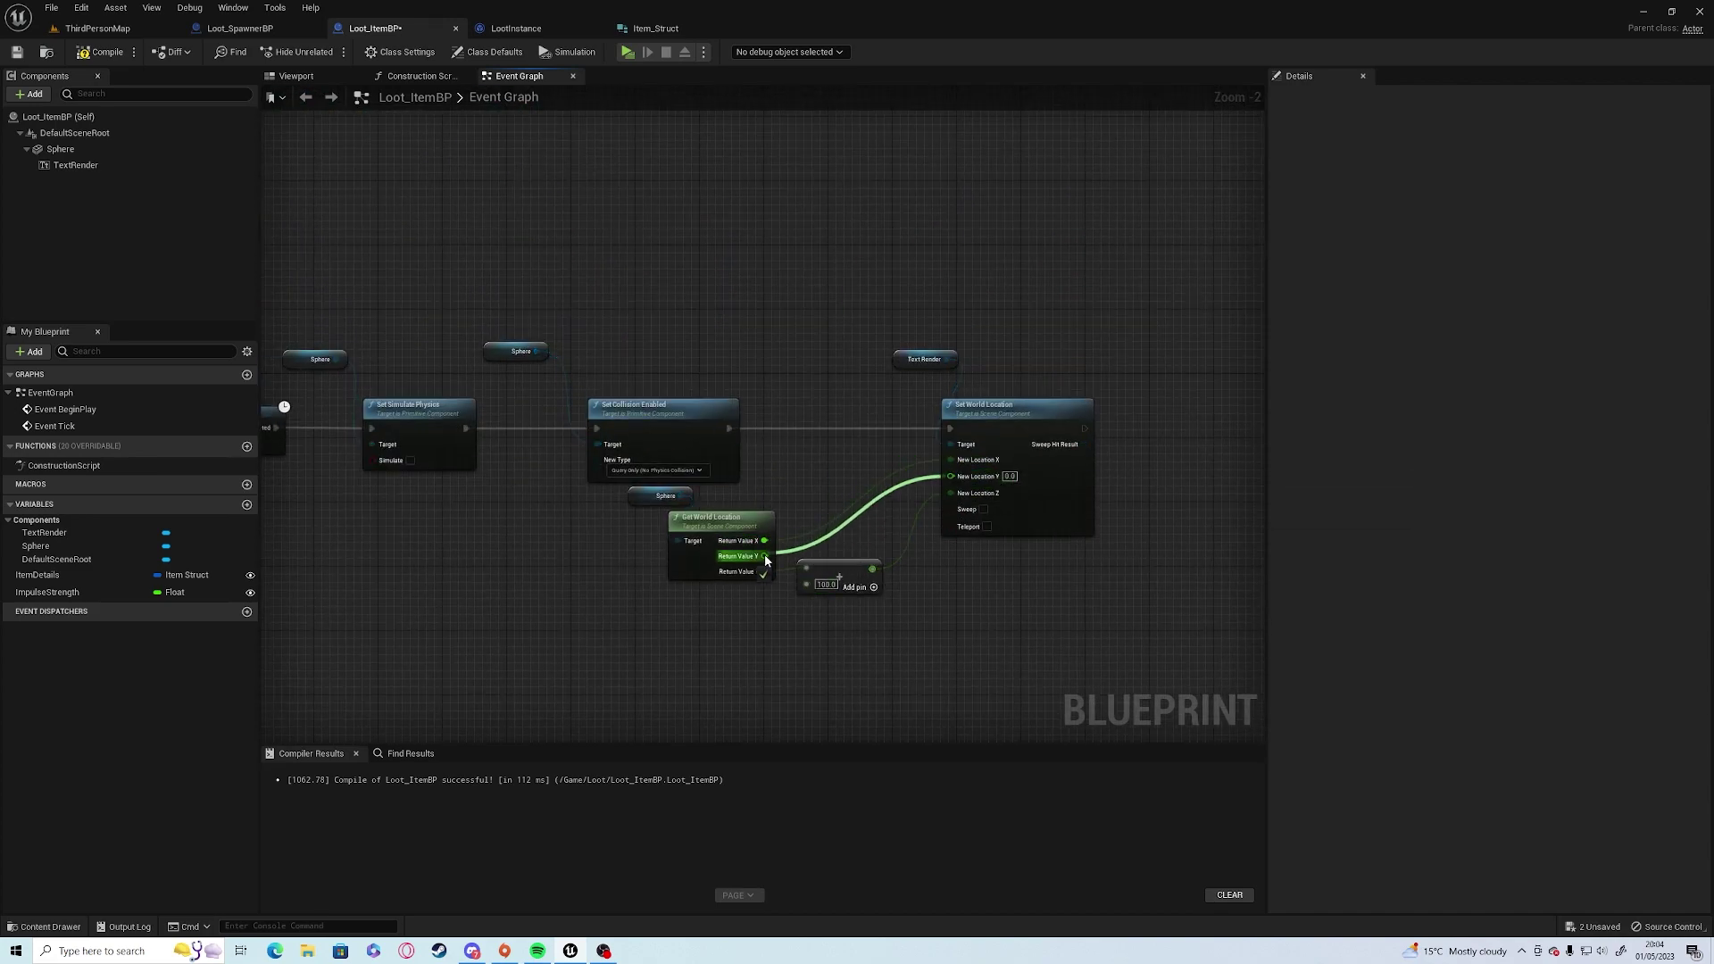
drag(763, 556, 950, 476)
key(alt+p)
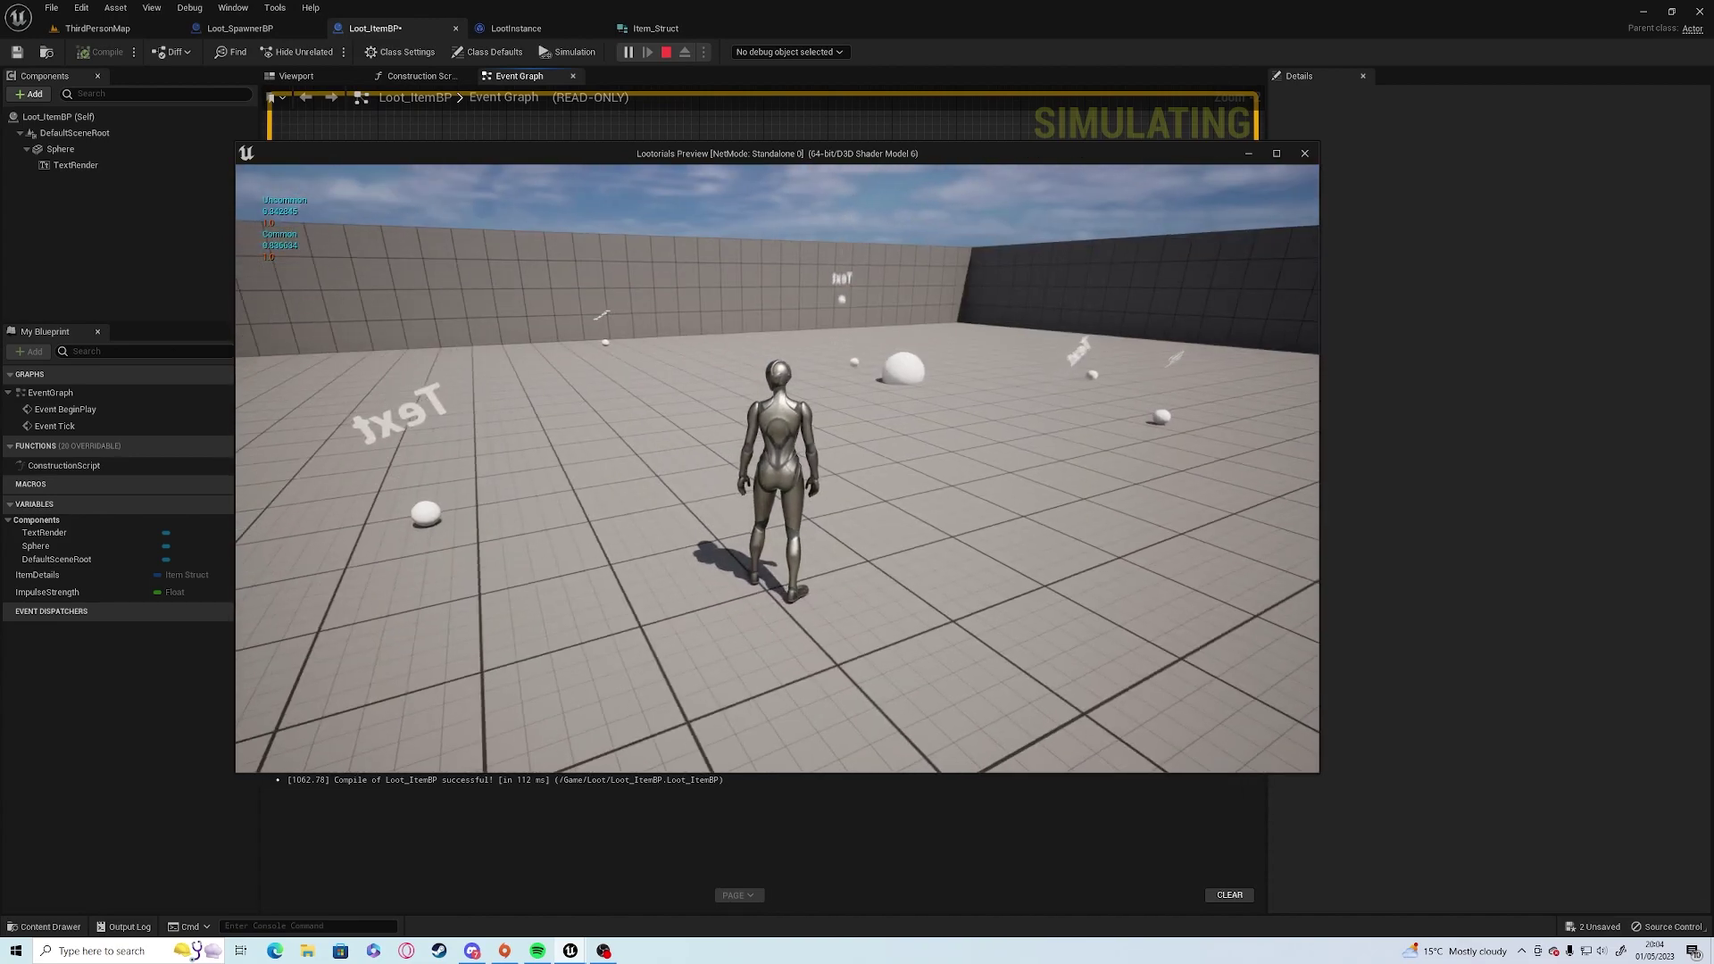
key(Escape)
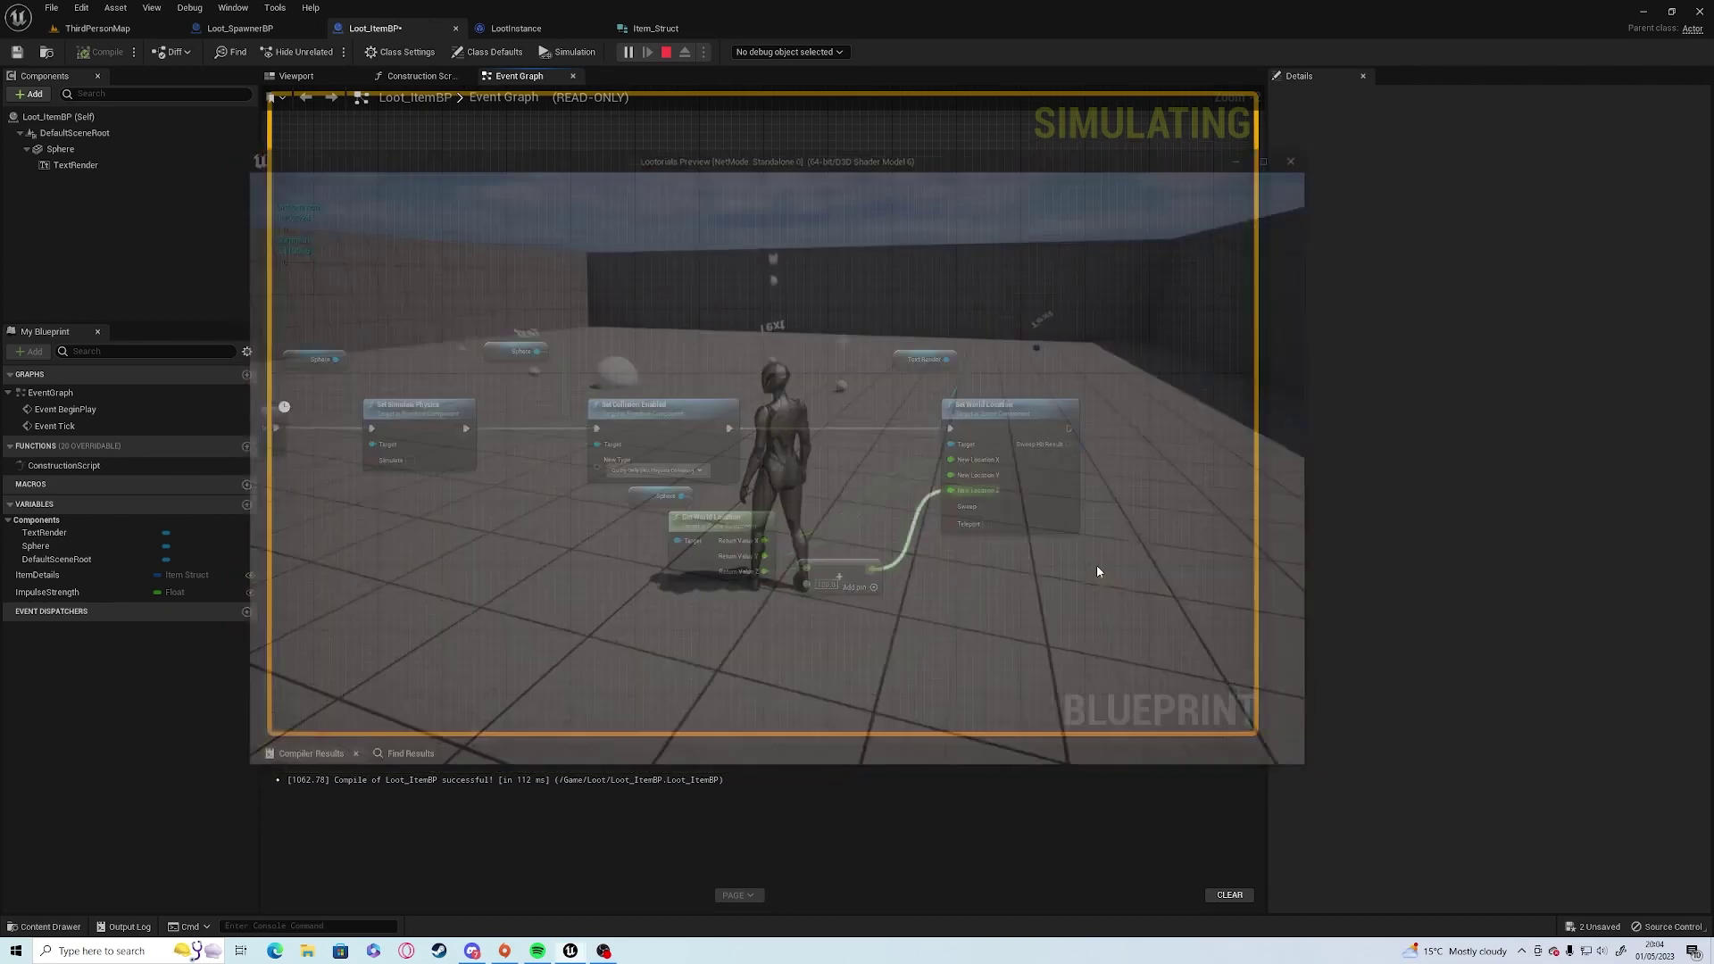
Add a Set World Rotation node for TextRender chained after Set World Location.
click(955, 360)
drag(925, 360, 994, 362)
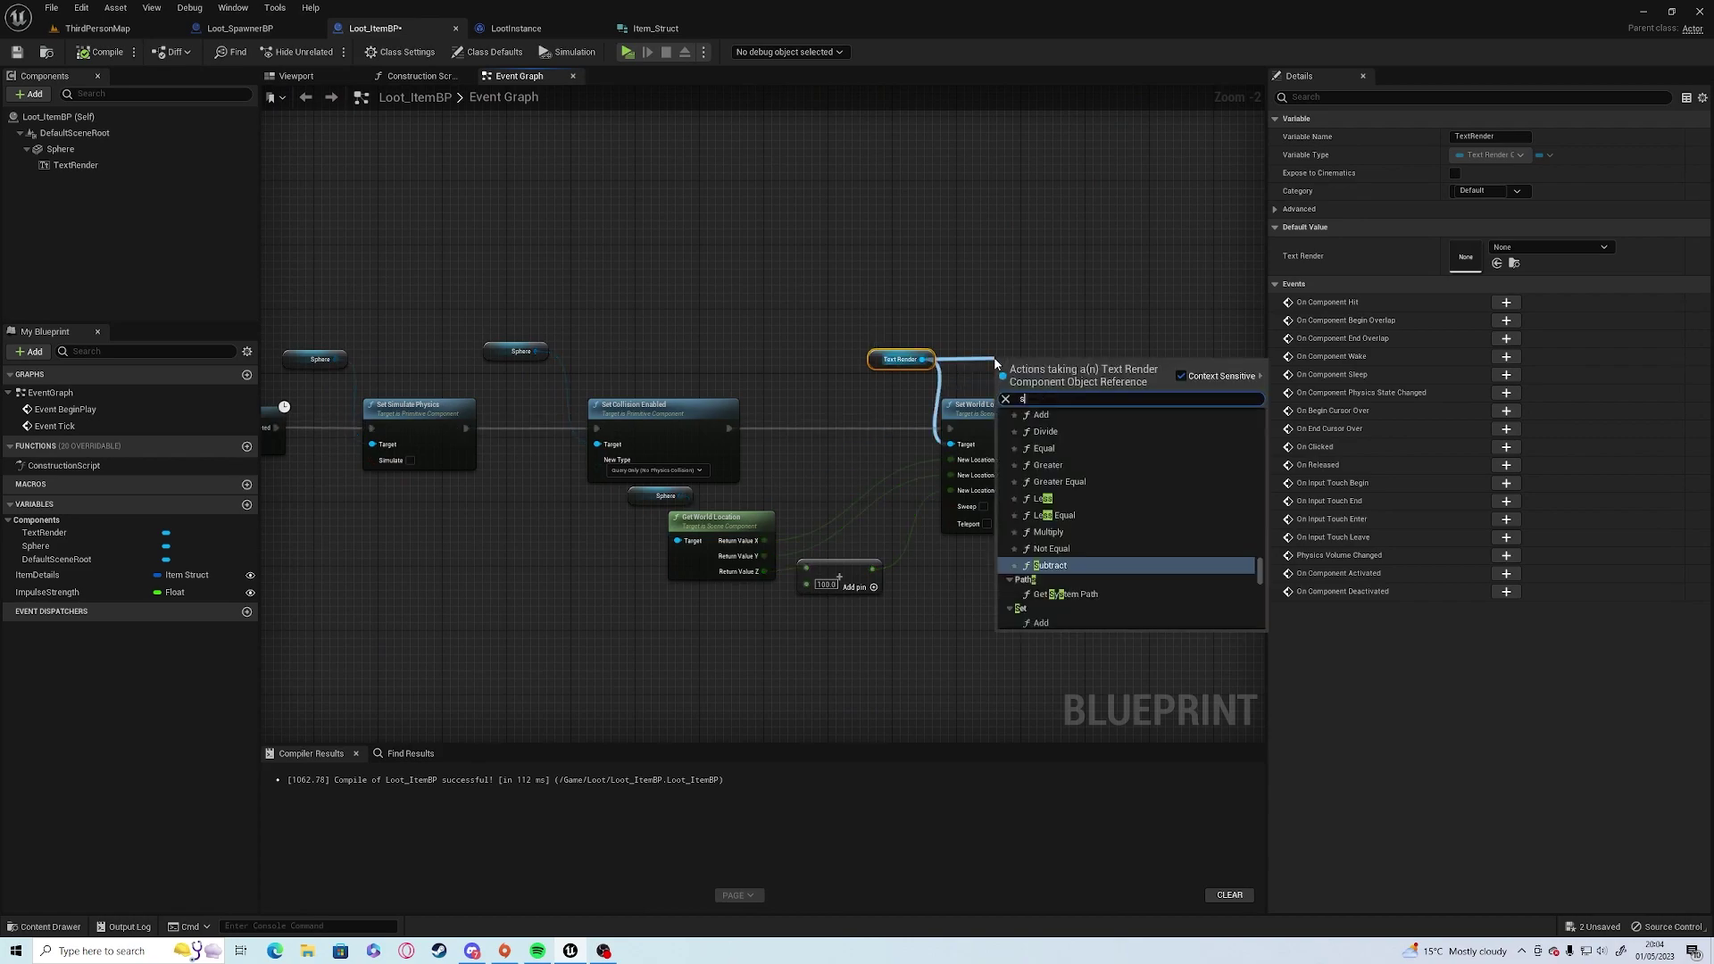
text(setworl)
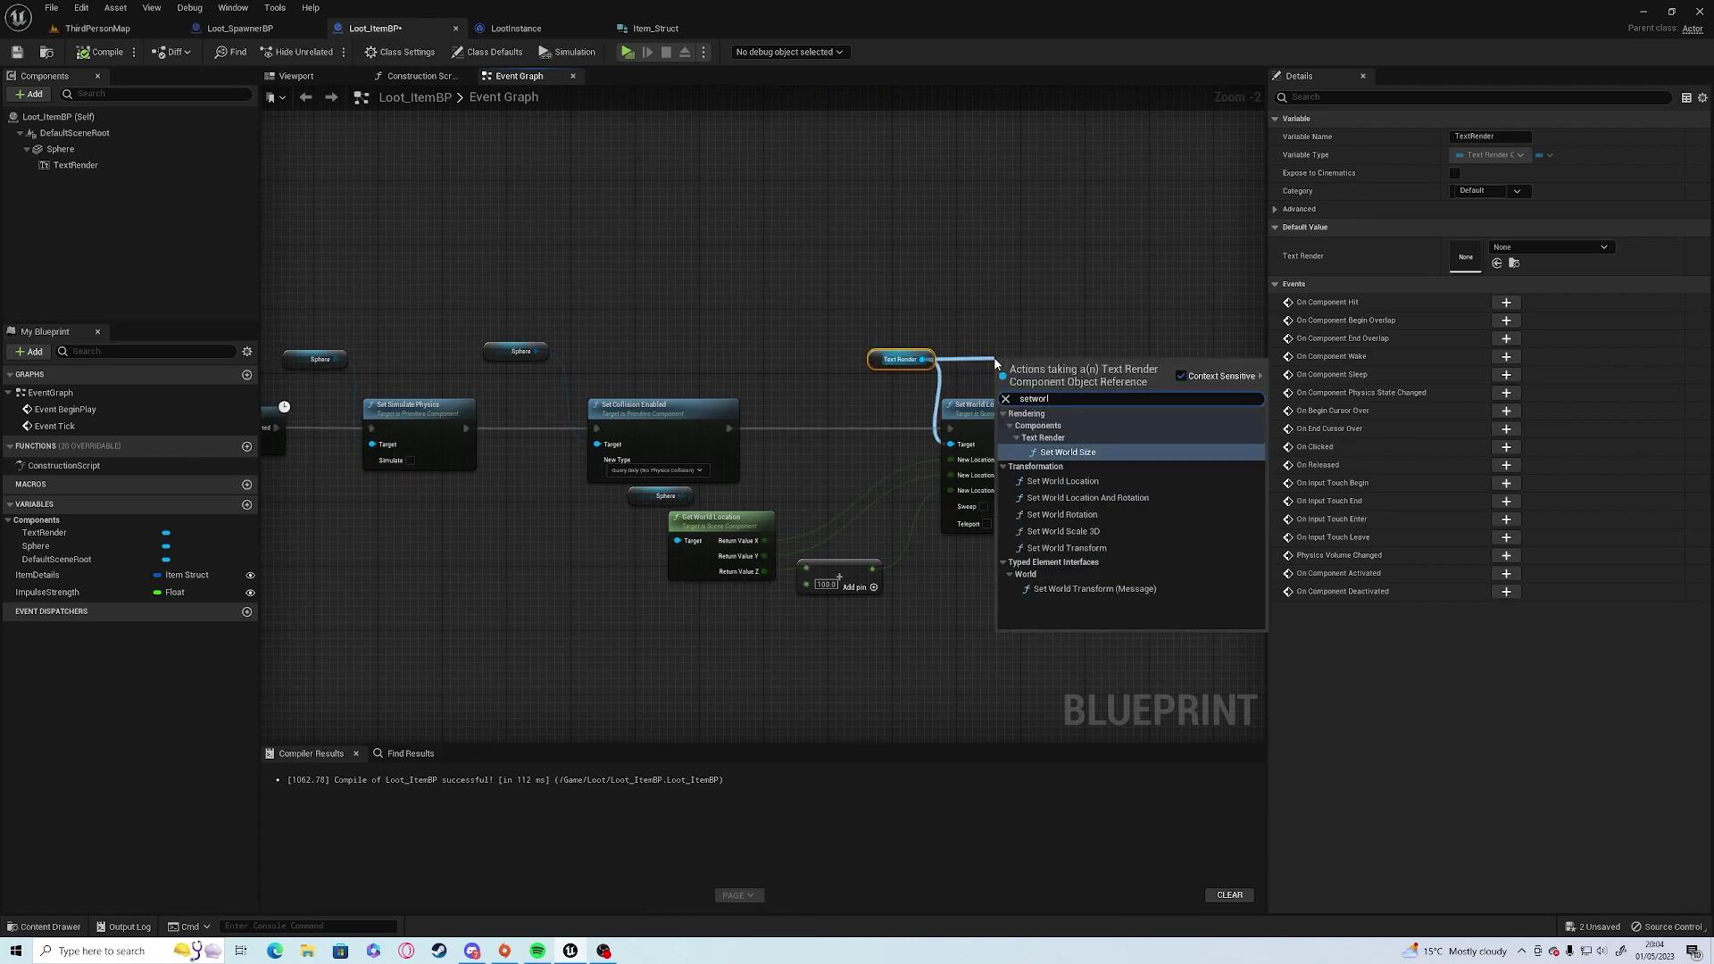
key(BackSpace)
key(BackSpace)
key(BackSpace)
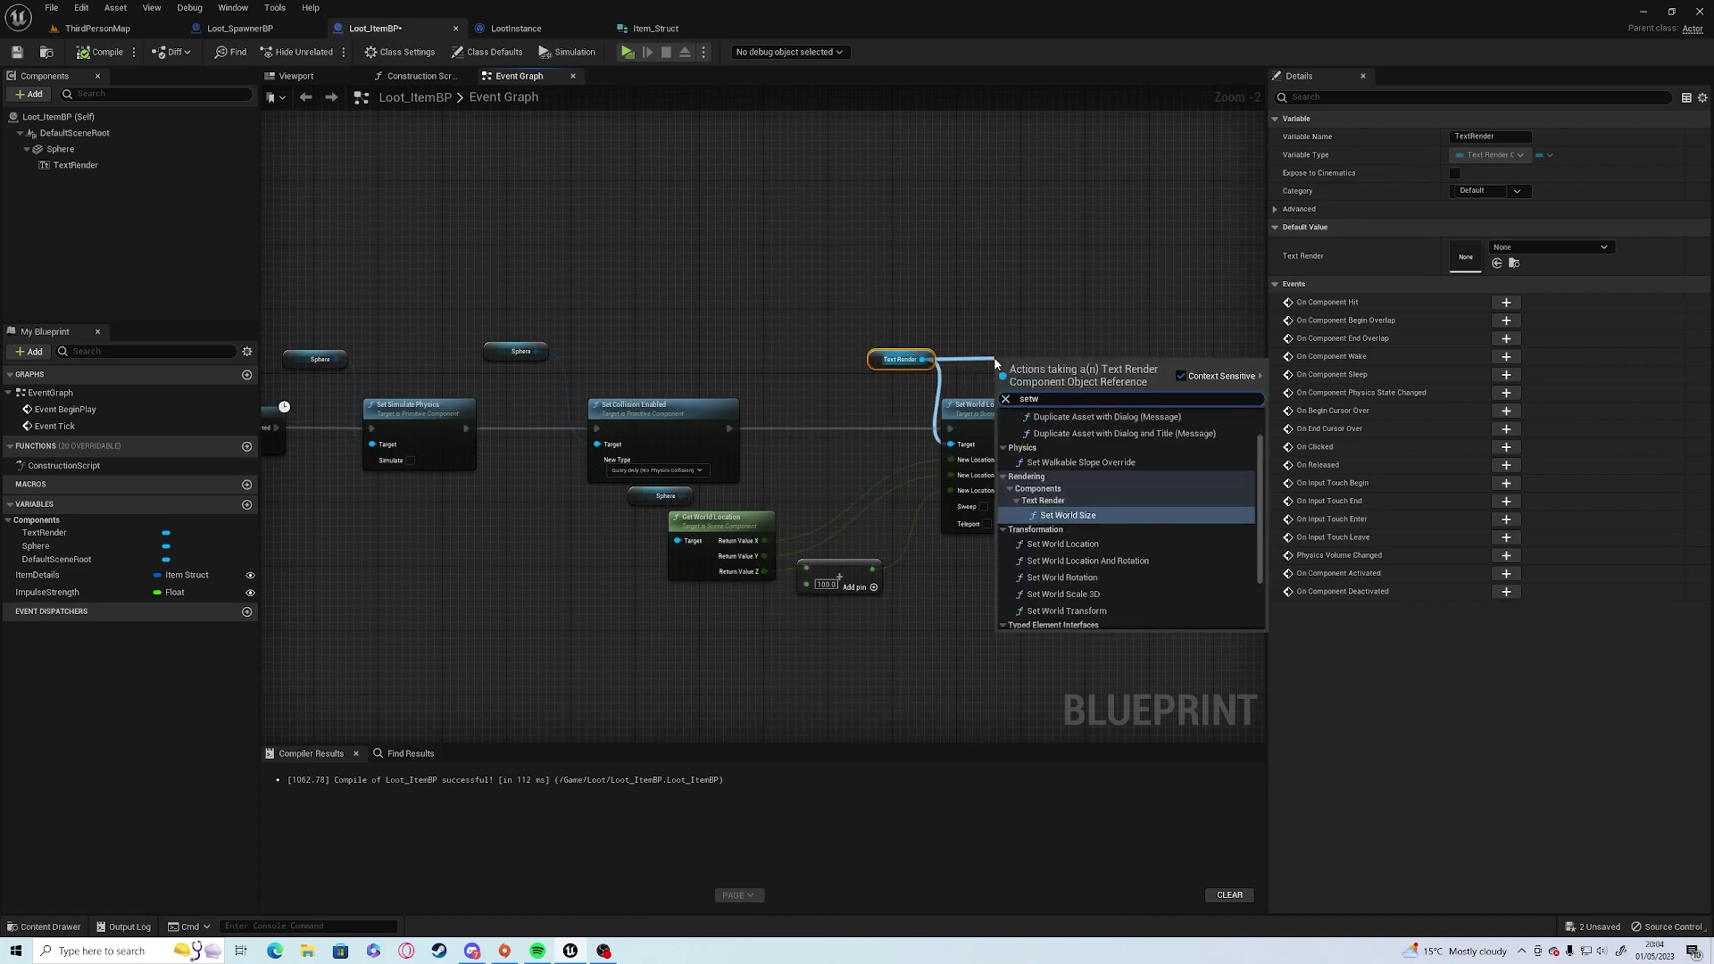
text(orld)
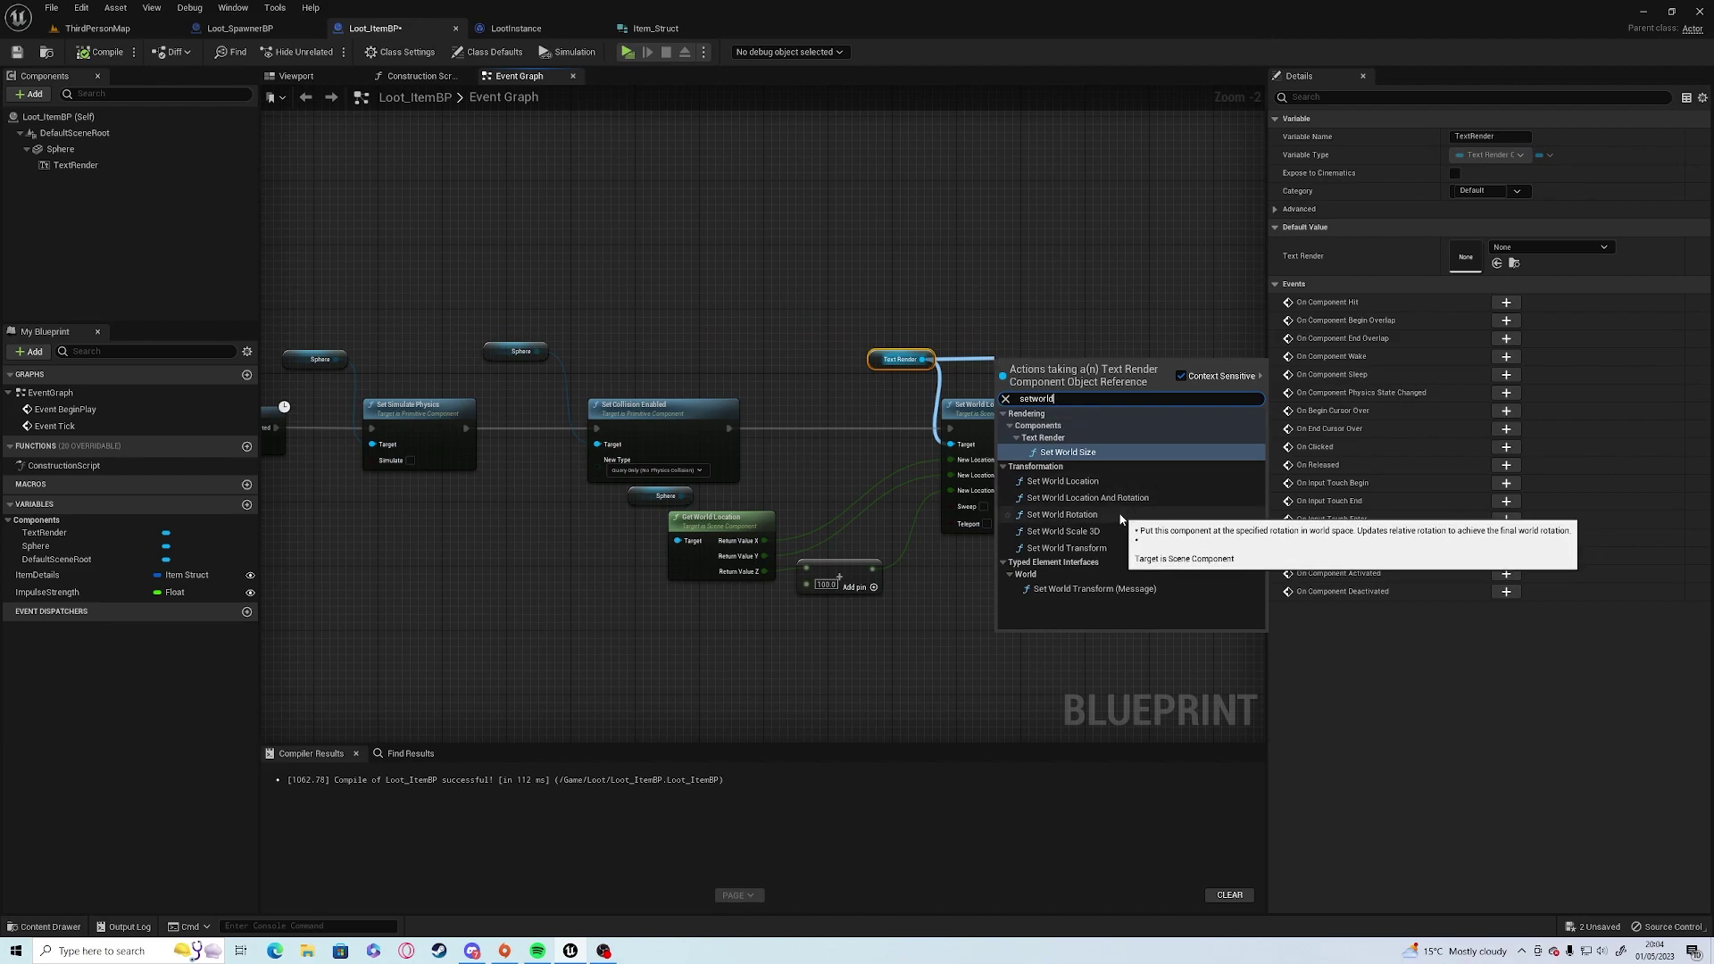
click(1121, 519)
drag(1044, 373, 1198, 416)
drag(1069, 428, 1153, 441)
right_drag(1152, 440, 919, 540)
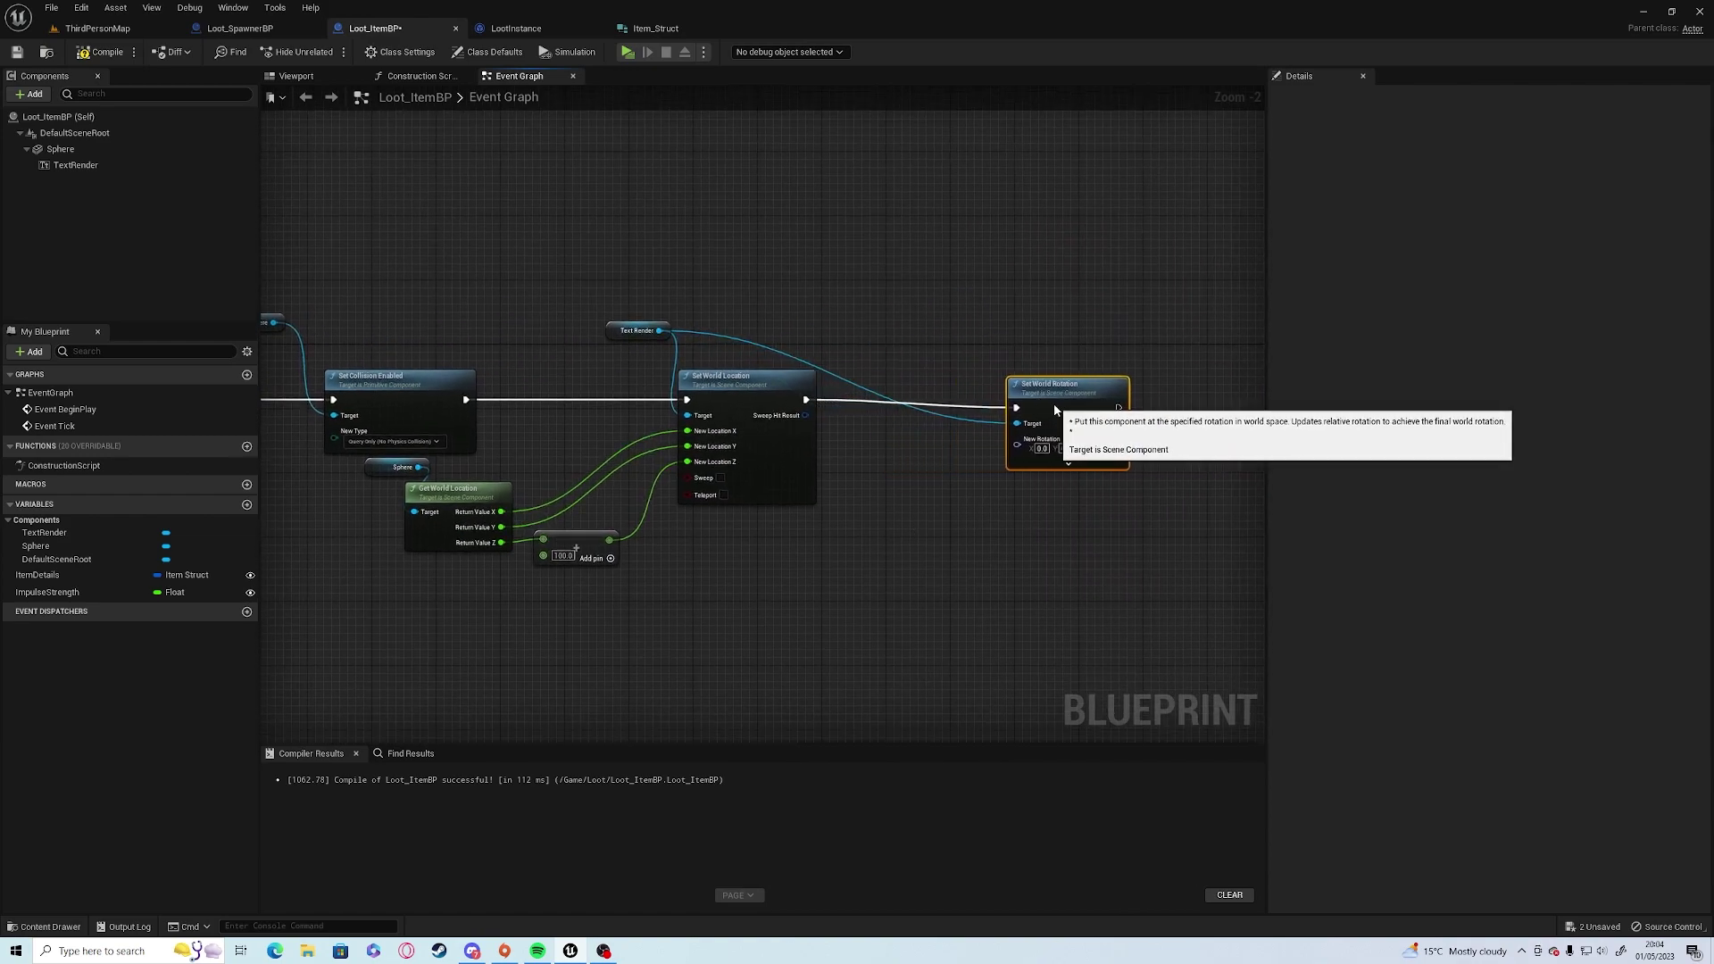
drag(992, 398, 1114, 401)
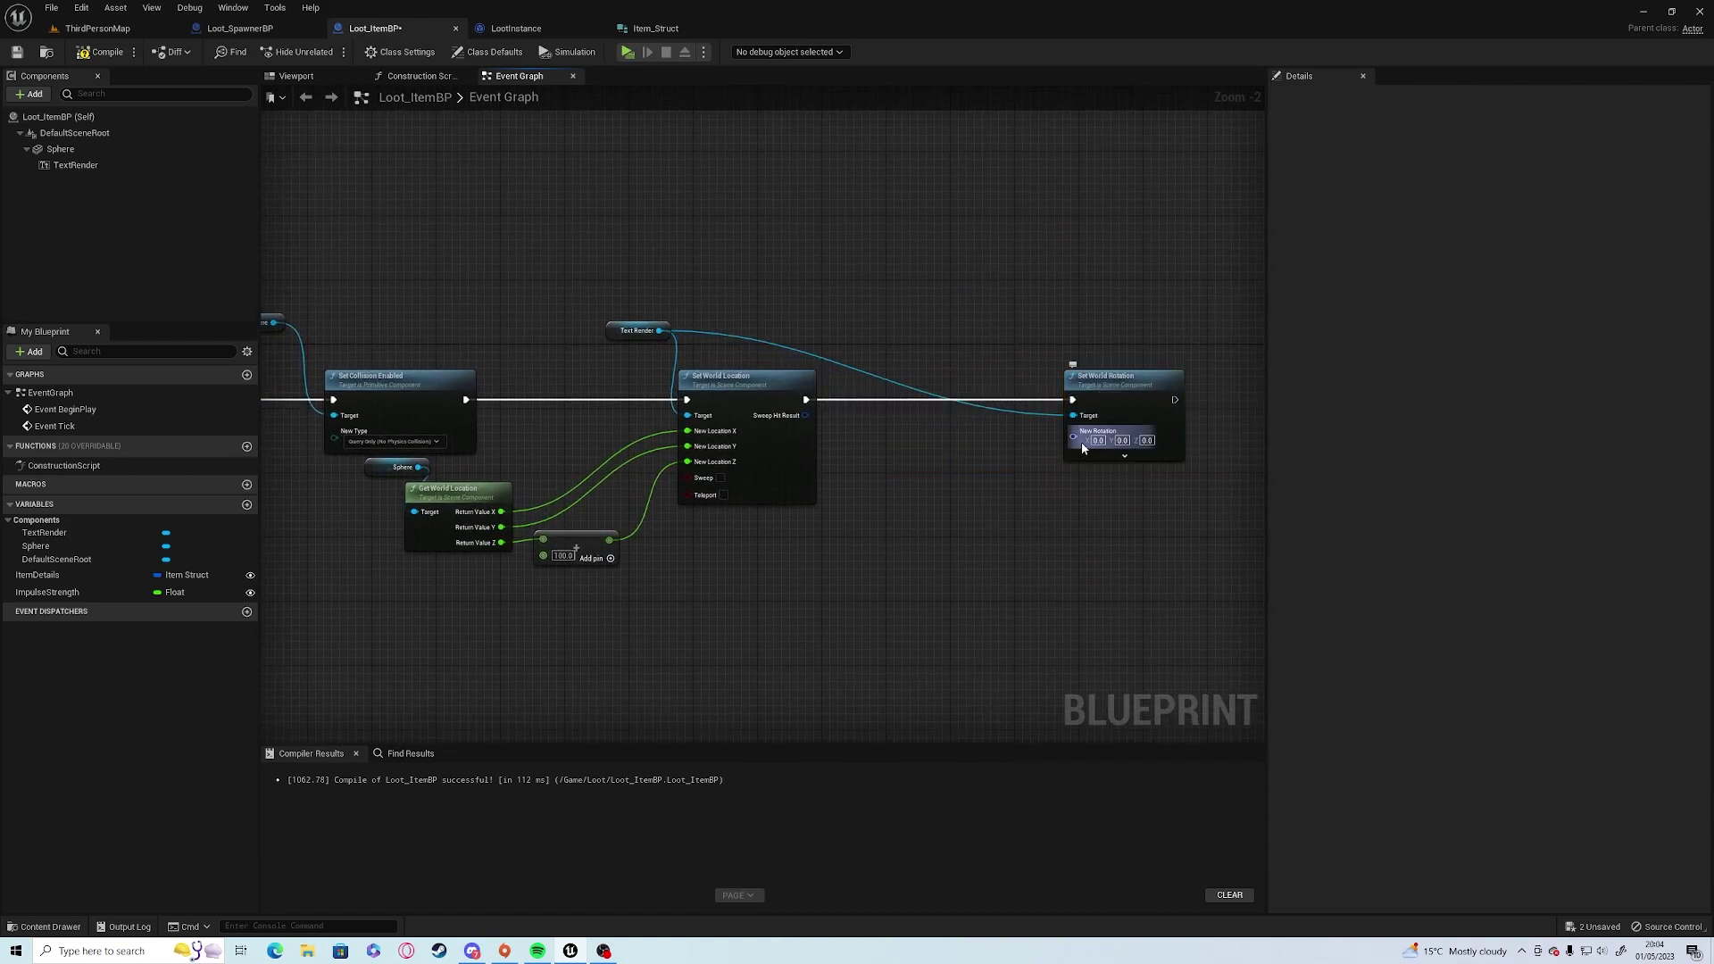
Play-test and run the character around the arena past the spheres with their default Text labels.
click(627, 51)
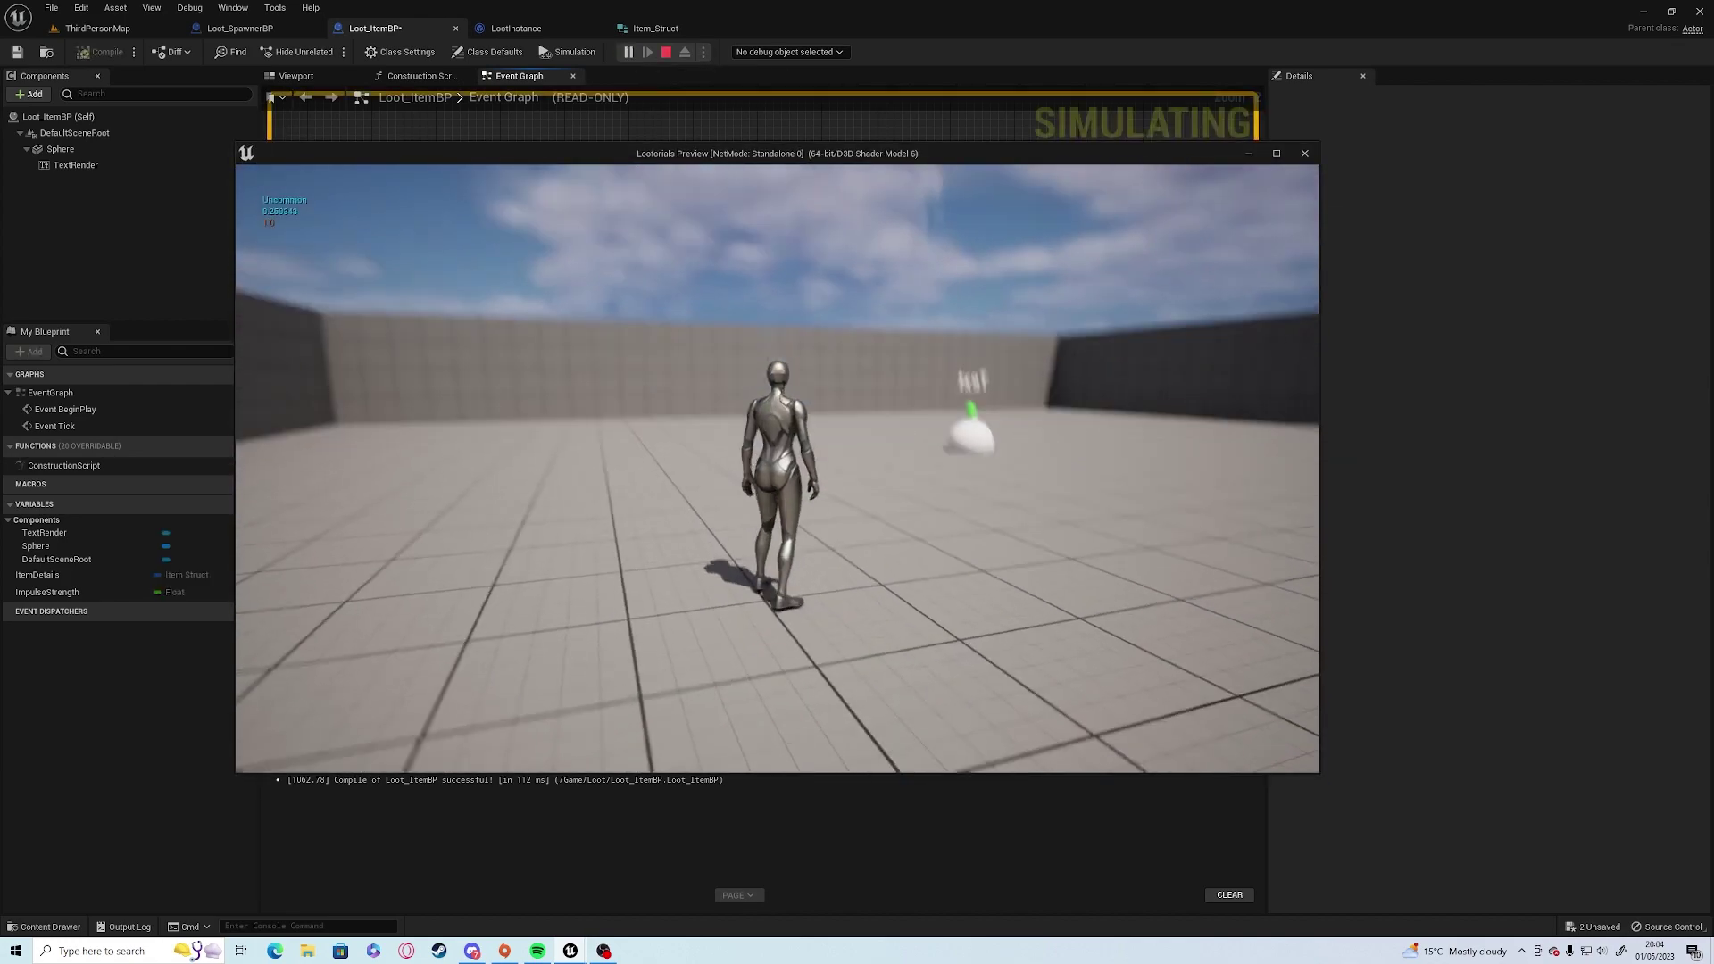
key(a)
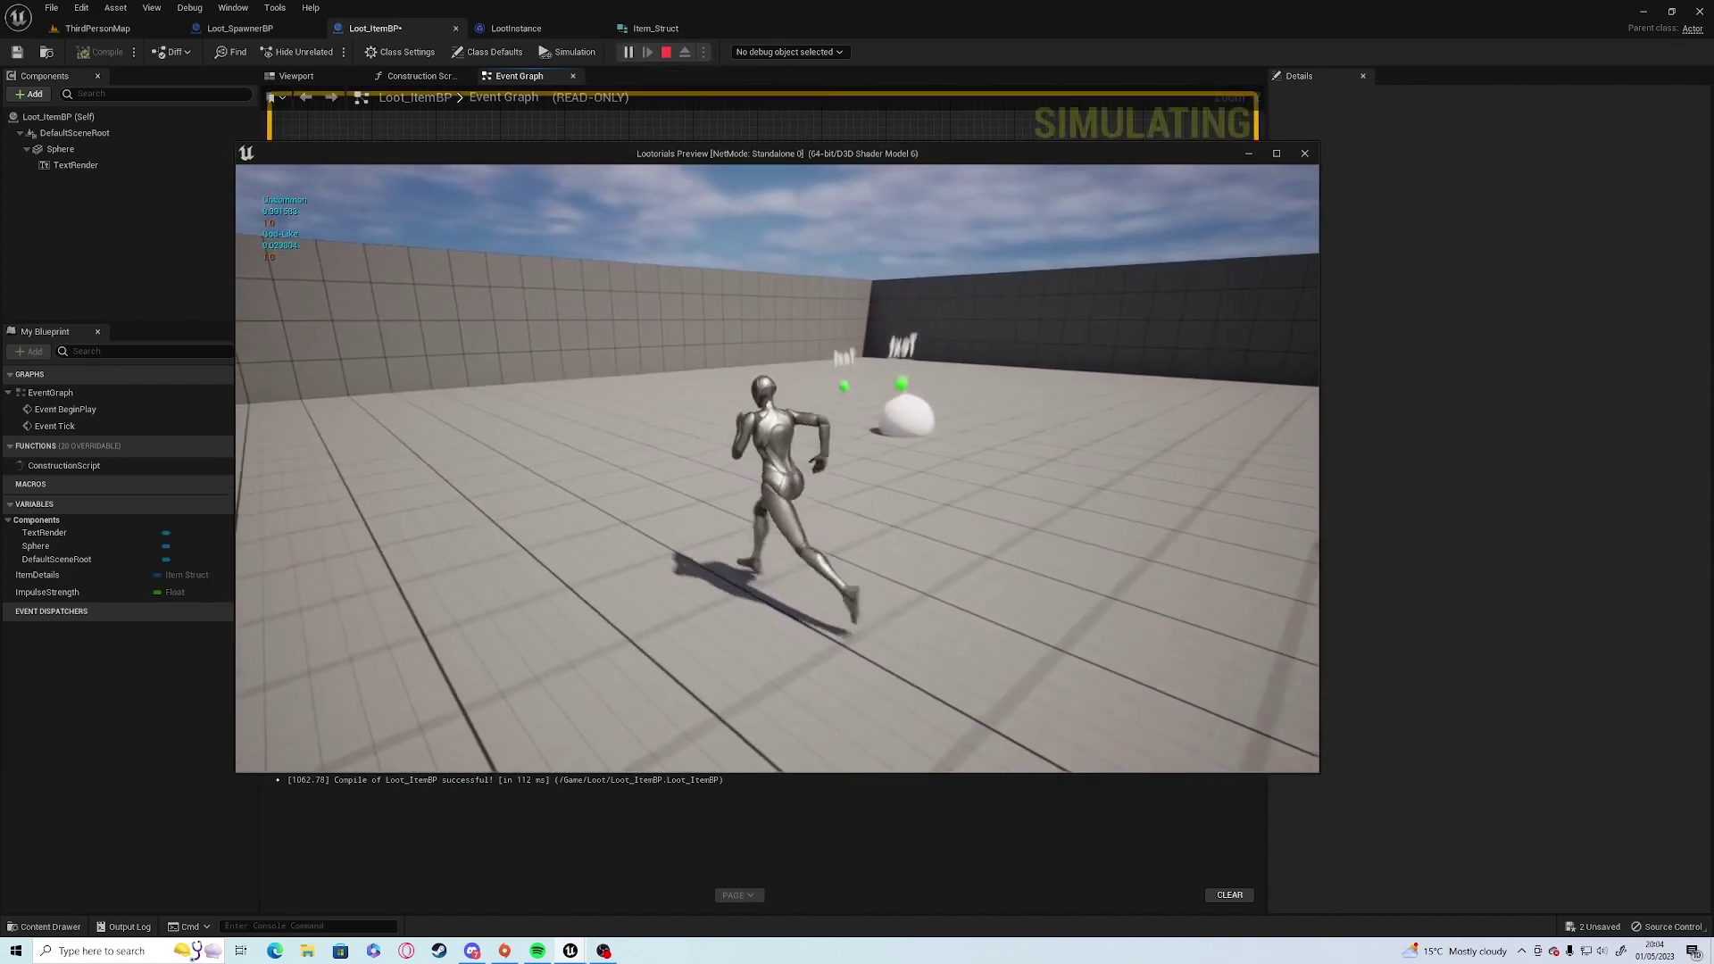
key(e)
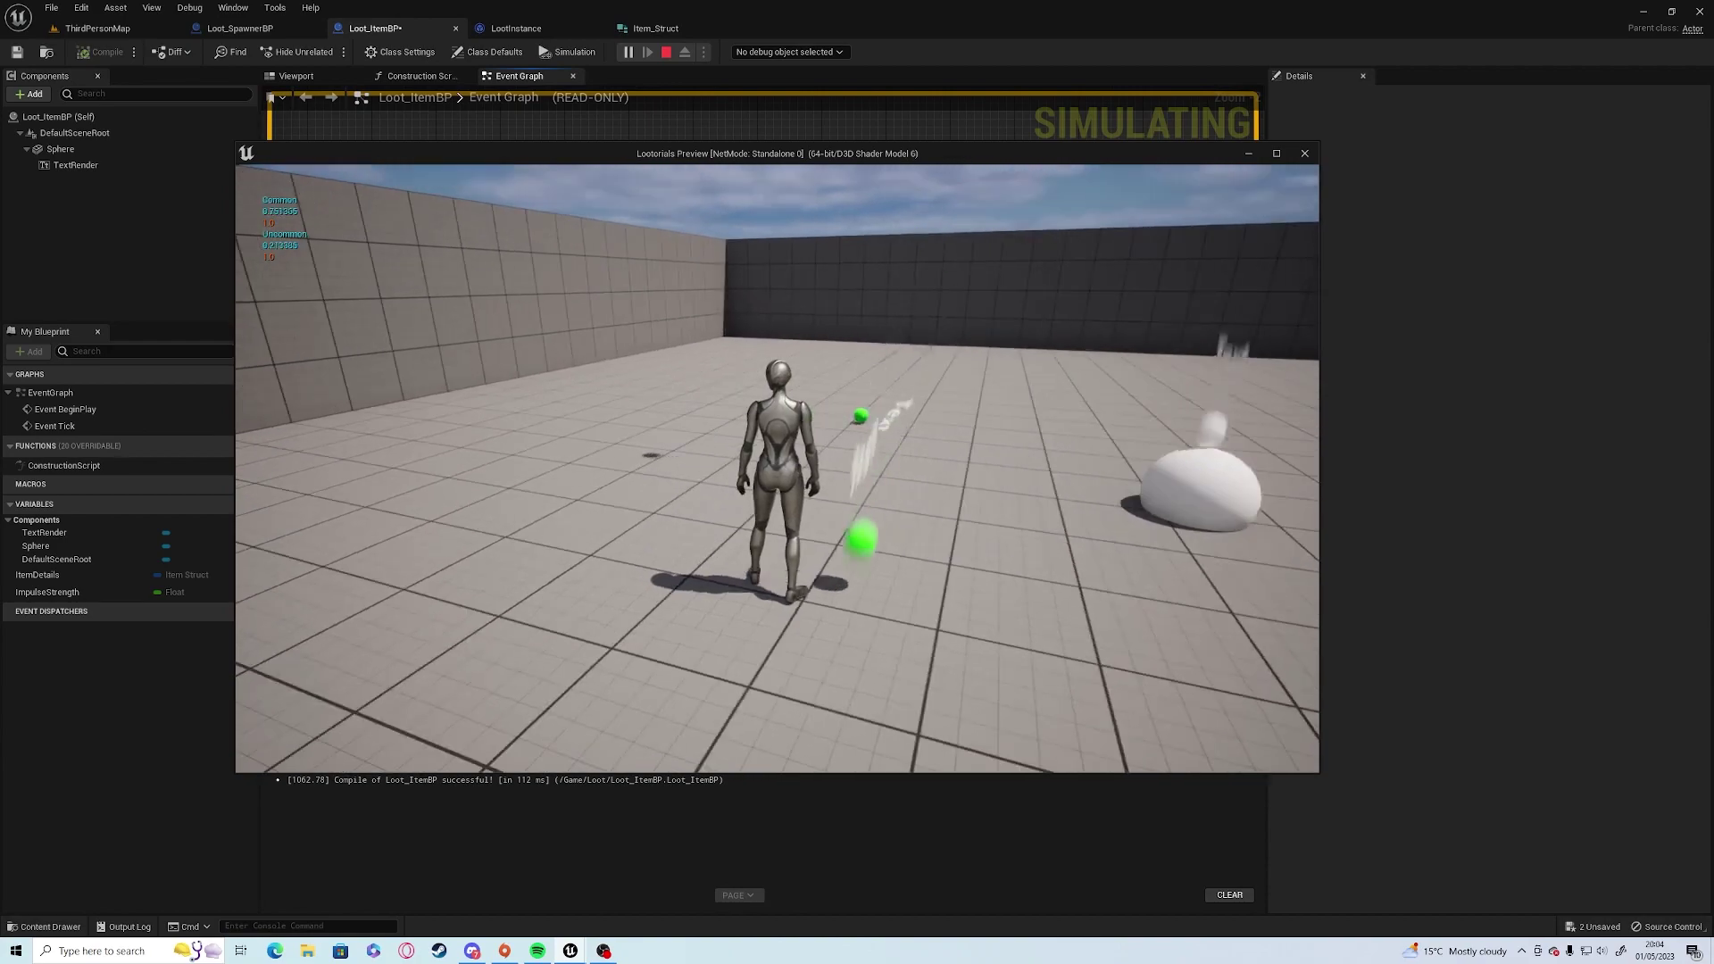
key(w)
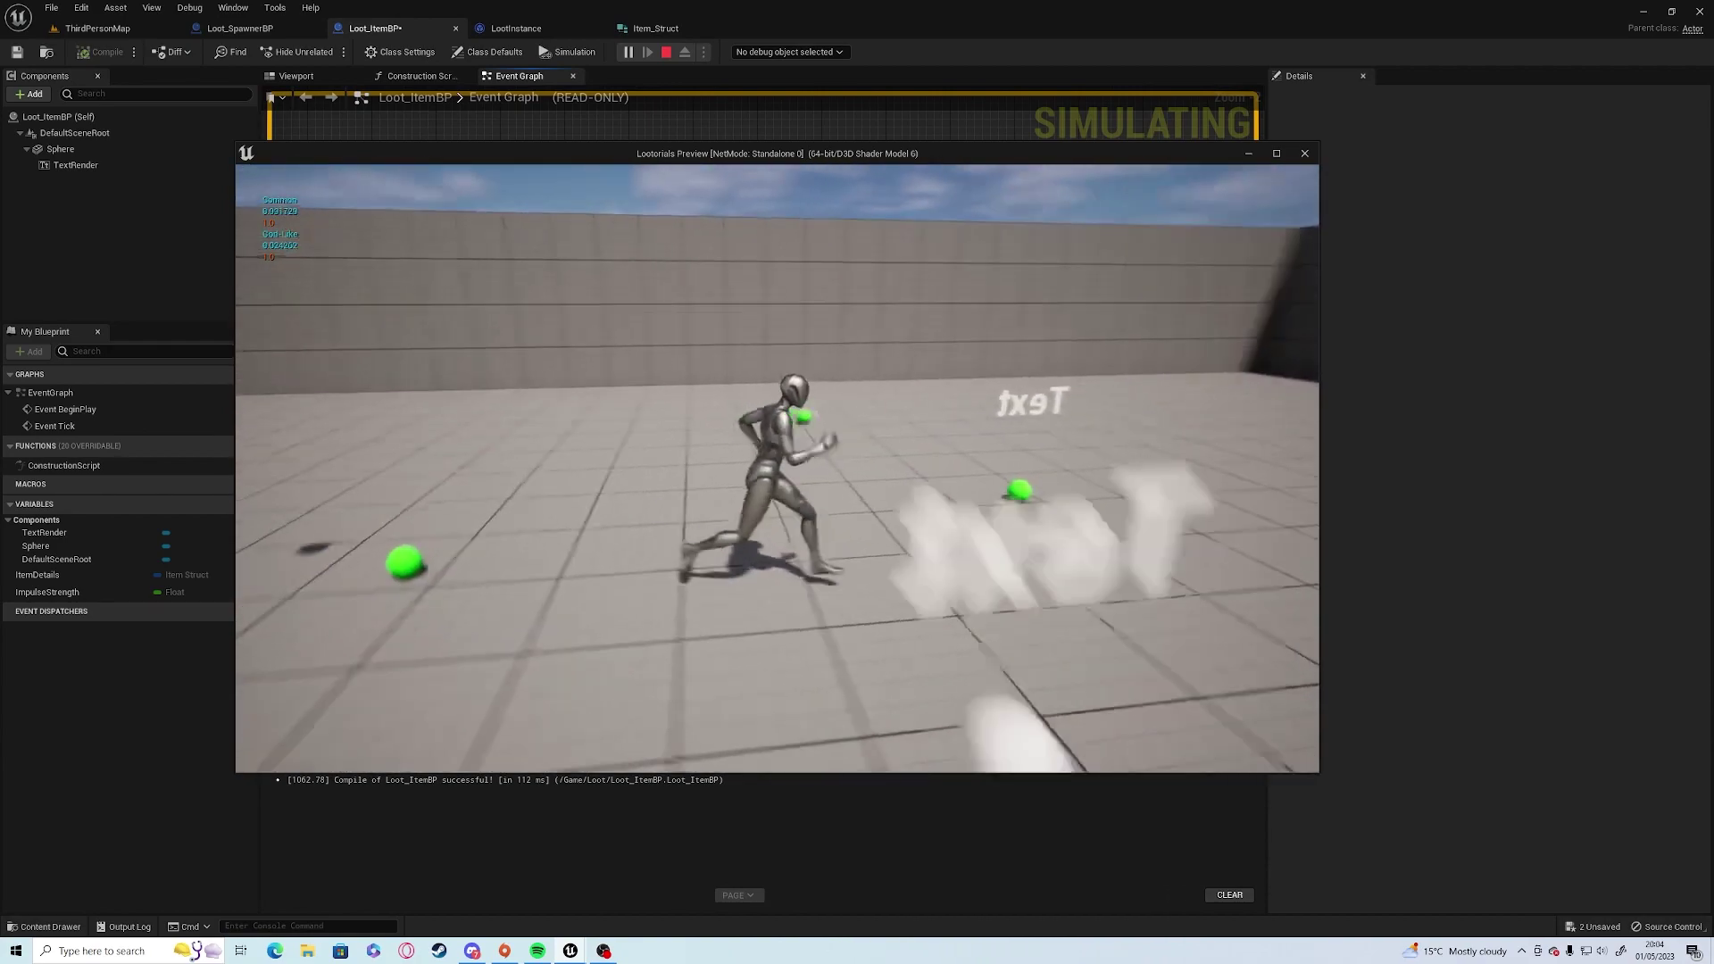
Insert a TextRender Set Visibility node between the location and rotation setters and untick its default Visible.
key(Escape)
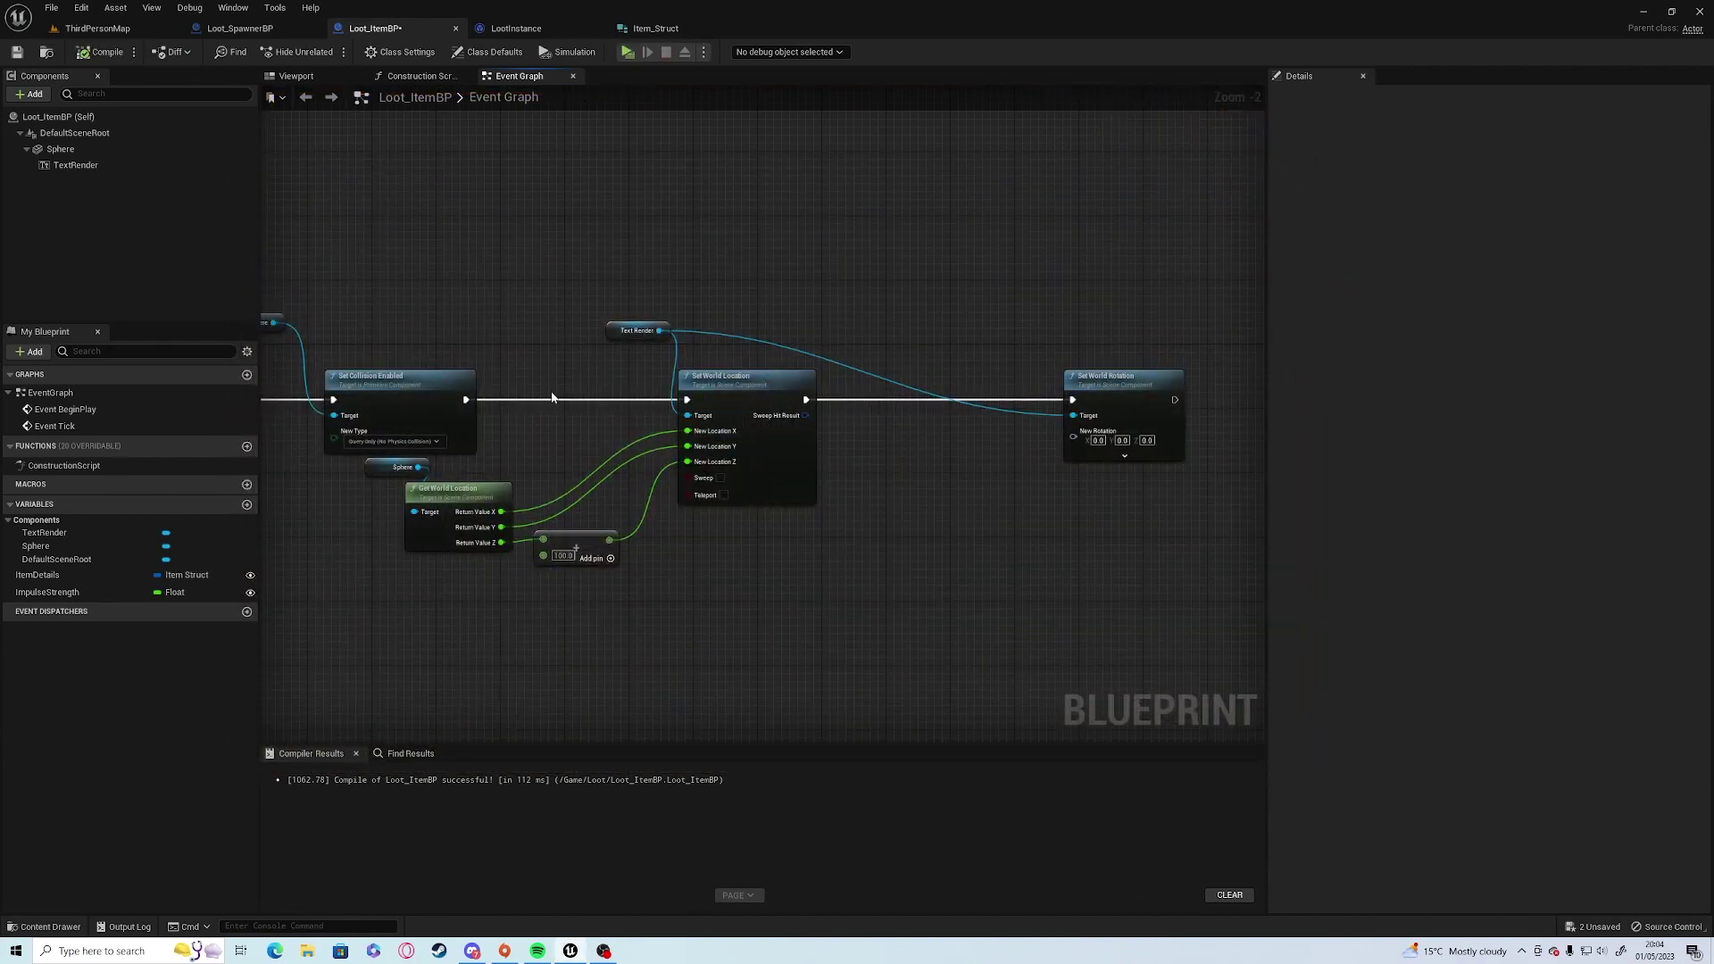
mouse_move(658, 330)
mouse_down()
mouse_move(778, 341)
mouse_move(905, 384)
mouse_move(855, 385)
mouse_up()
text(setvisi)
key(Return)
drag(882, 385, 897, 400)
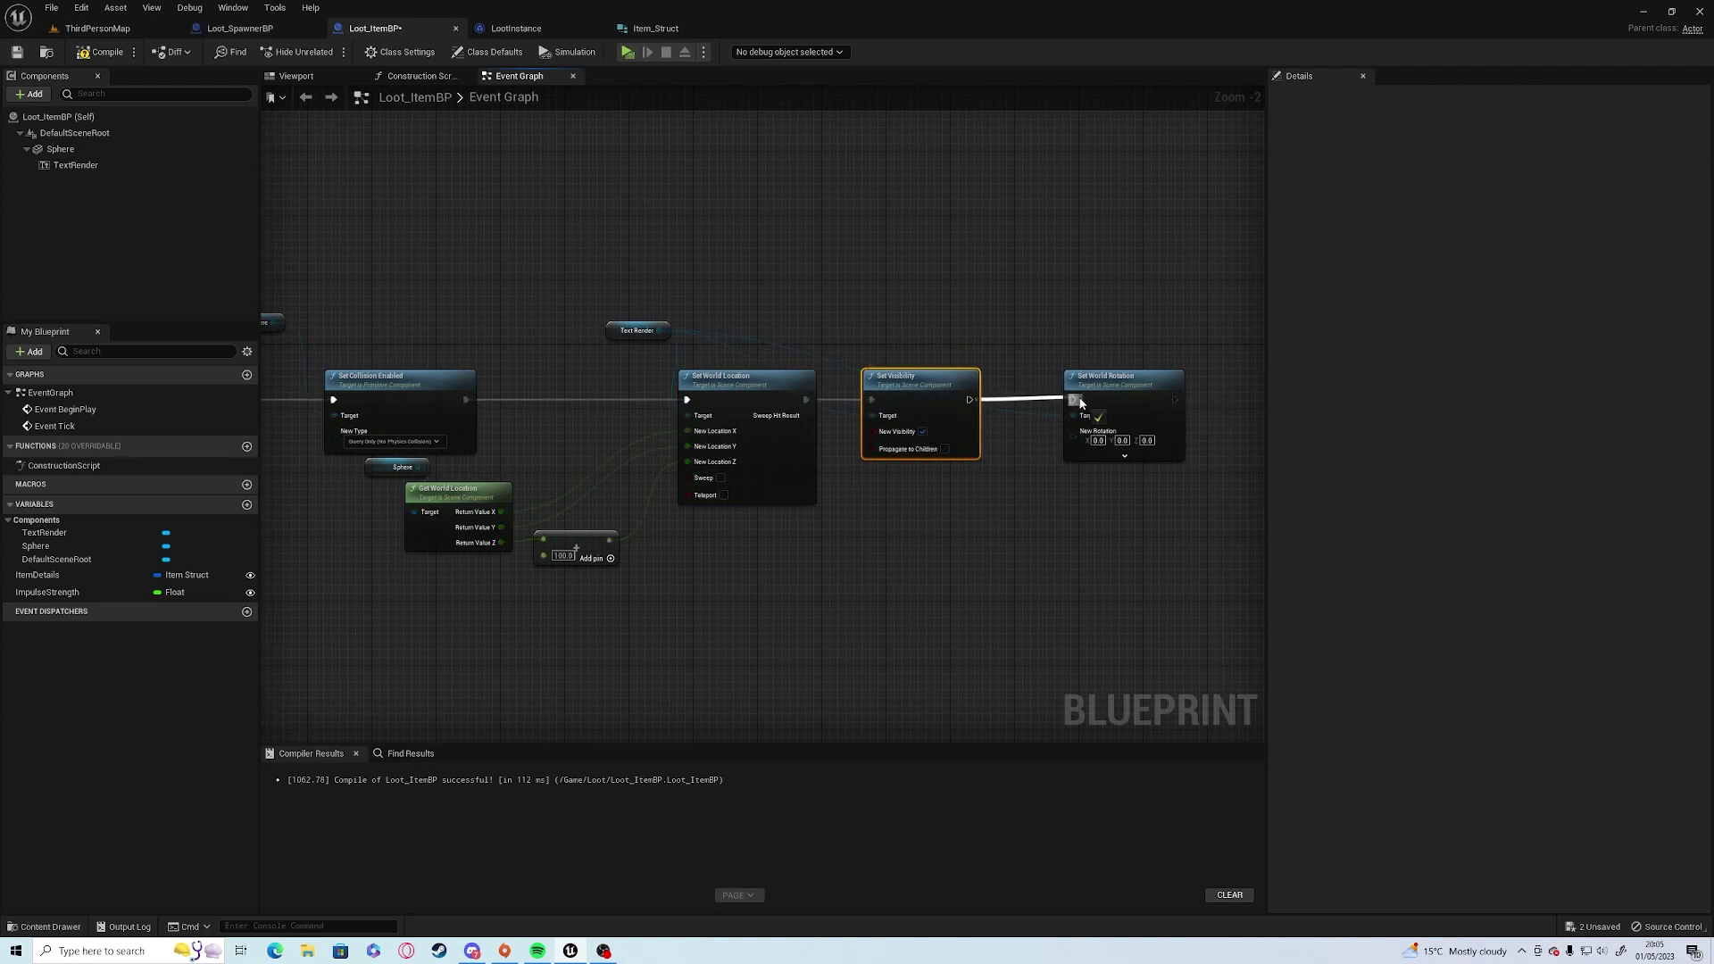
drag(1080, 402, 1052, 360)
click(75, 166)
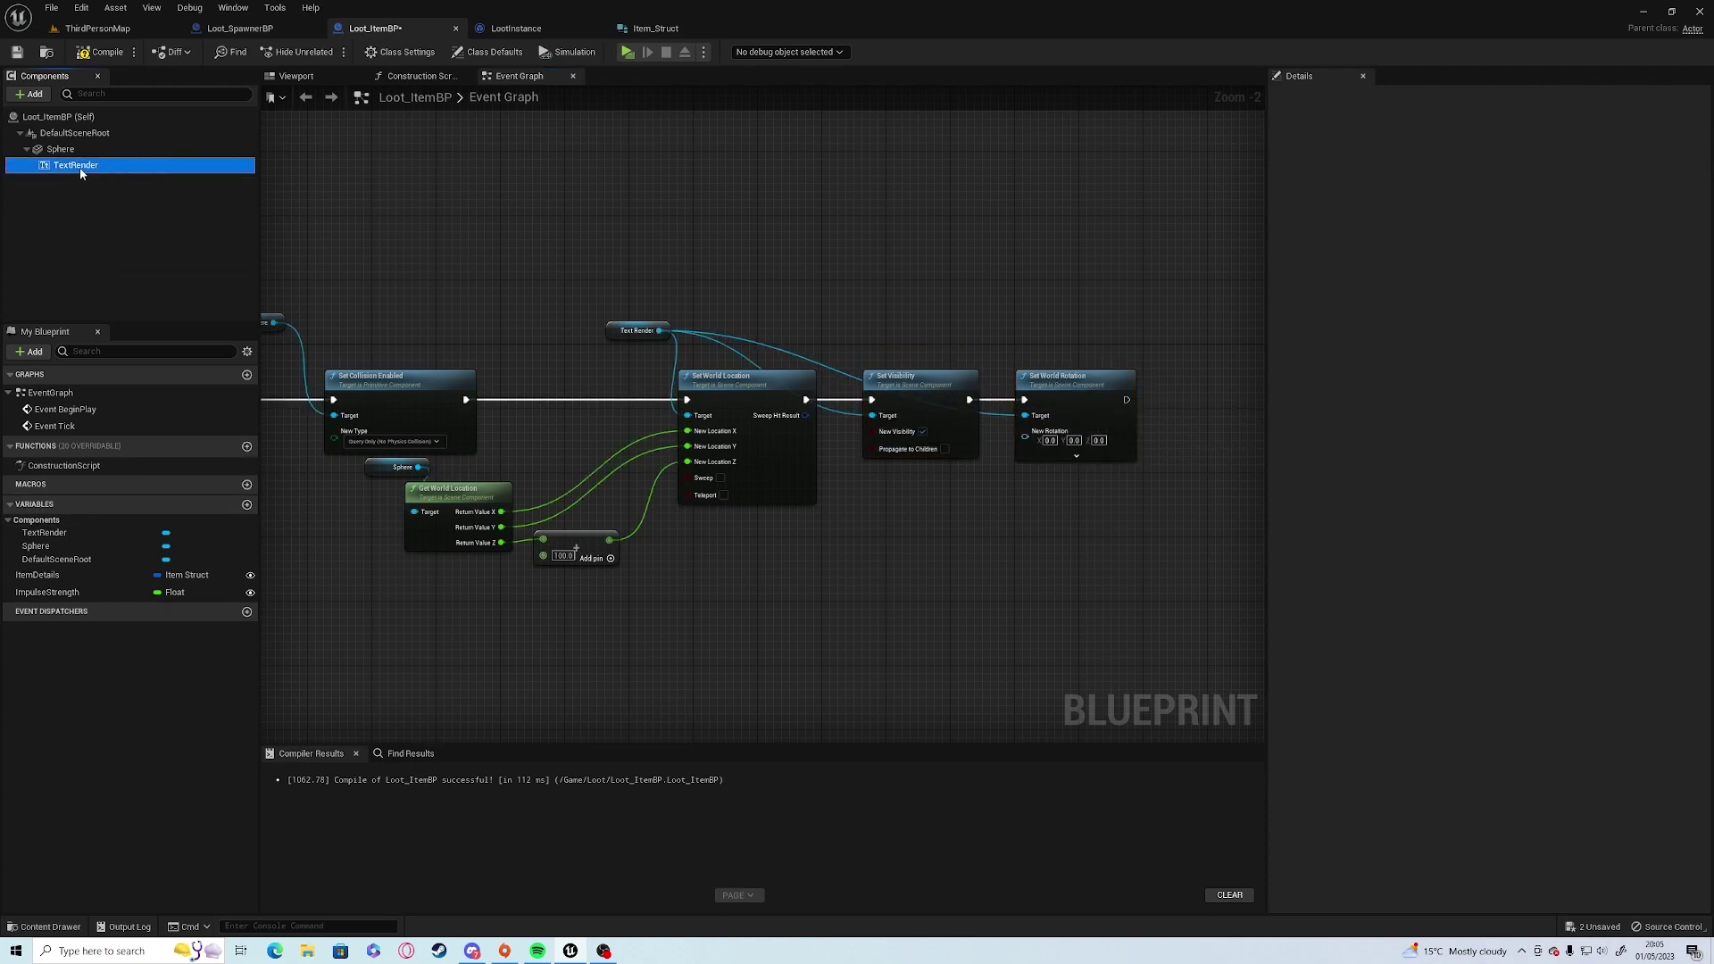
click(1455, 654)
click(97, 27)
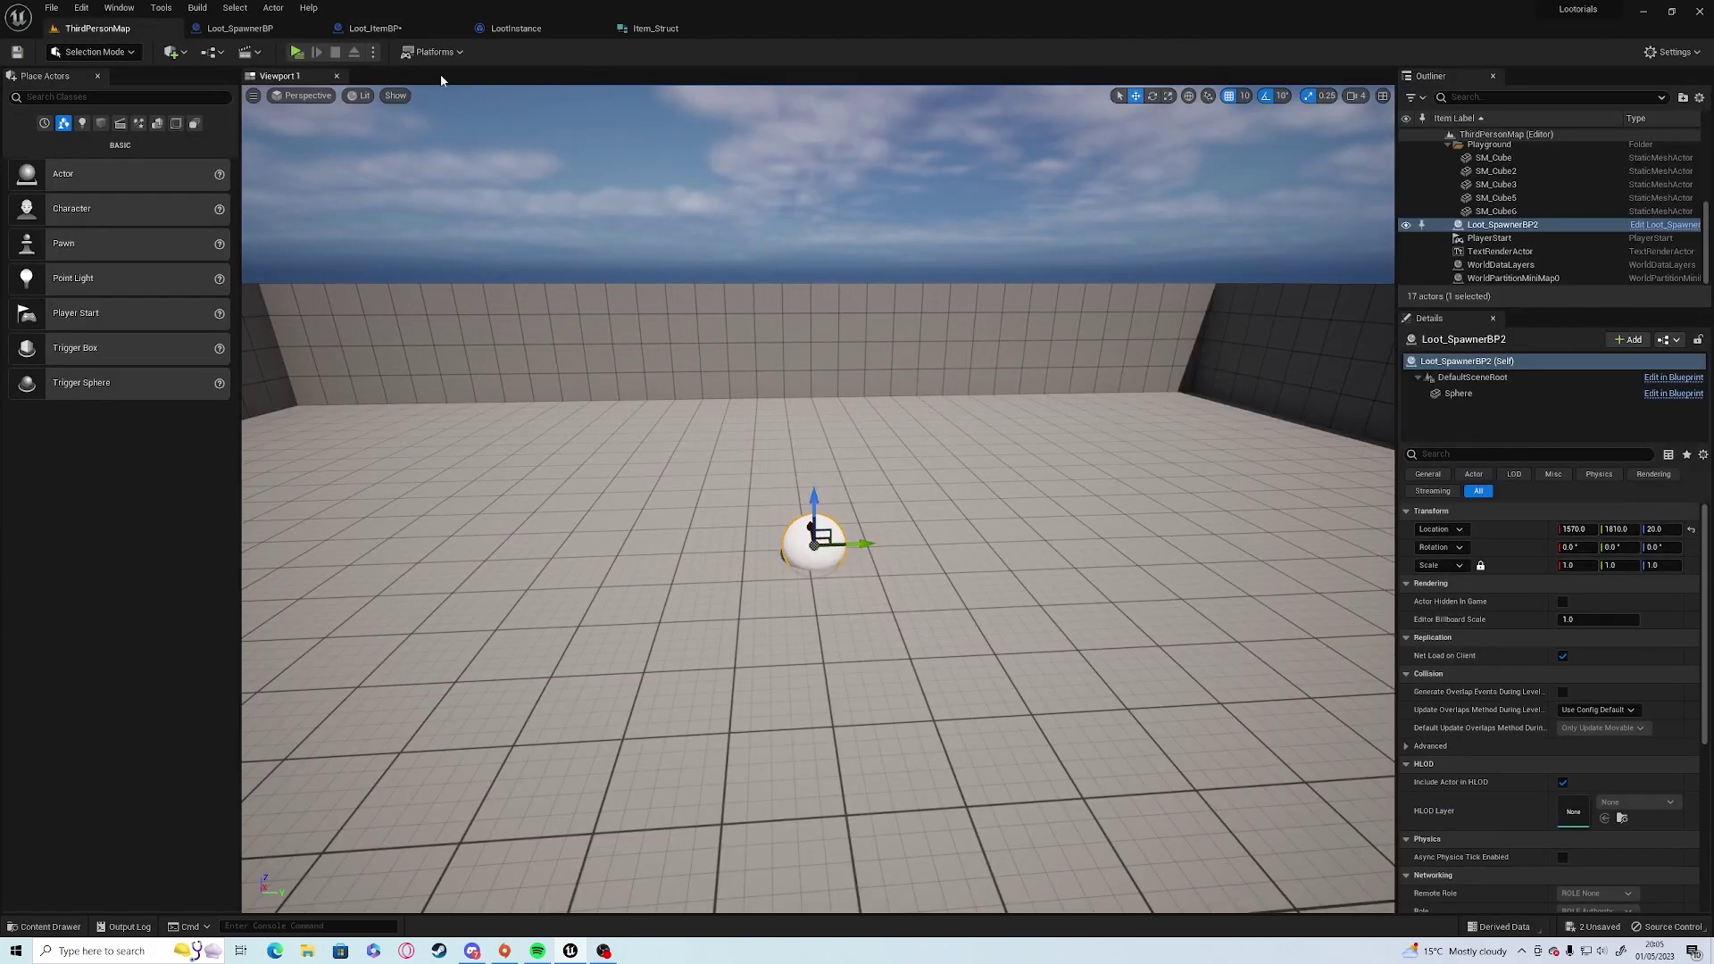
click(297, 51)
key(w)
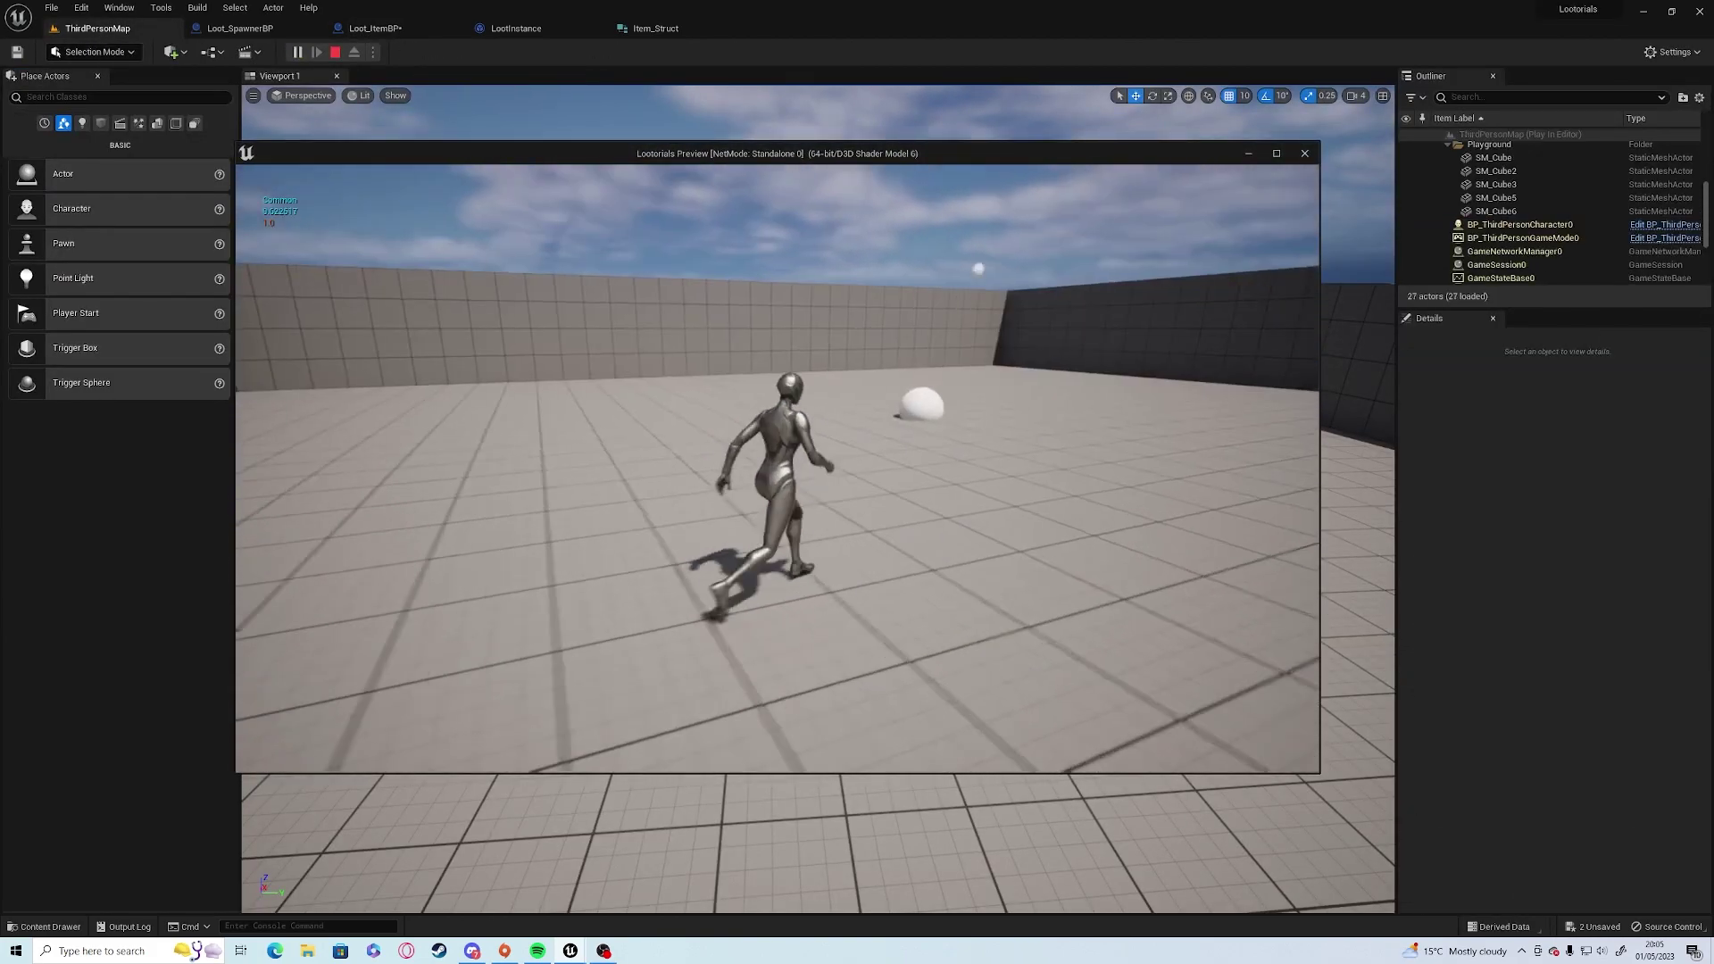
key(a)
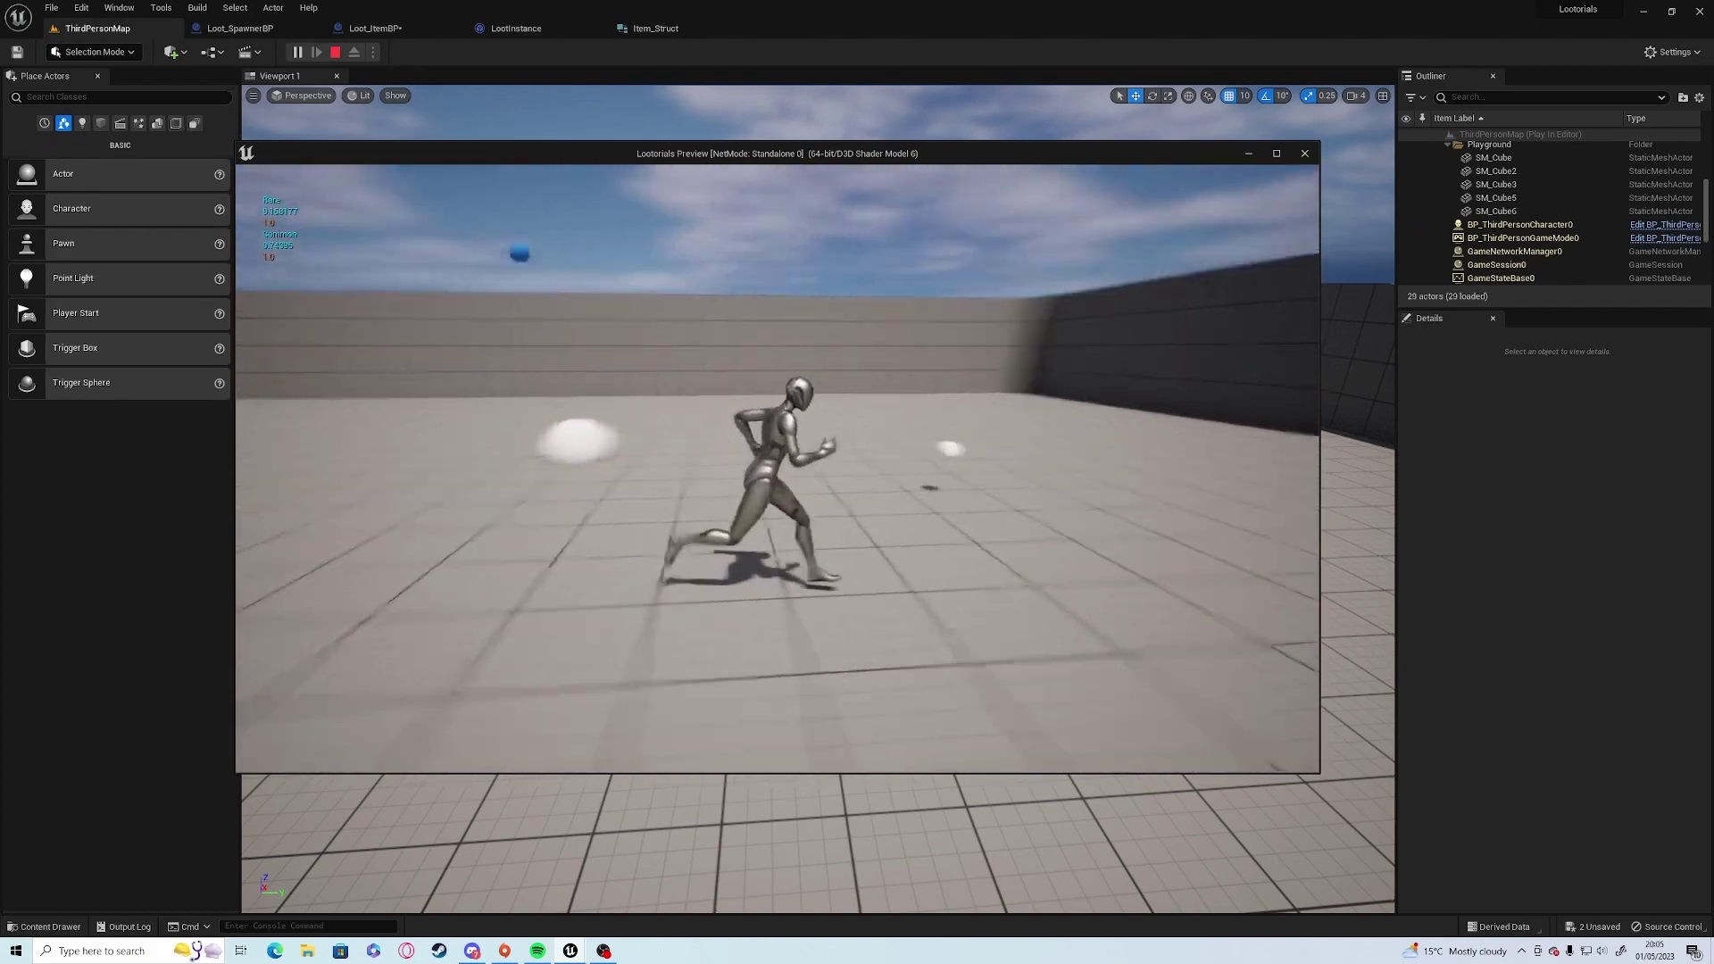
key(s)
key(d)
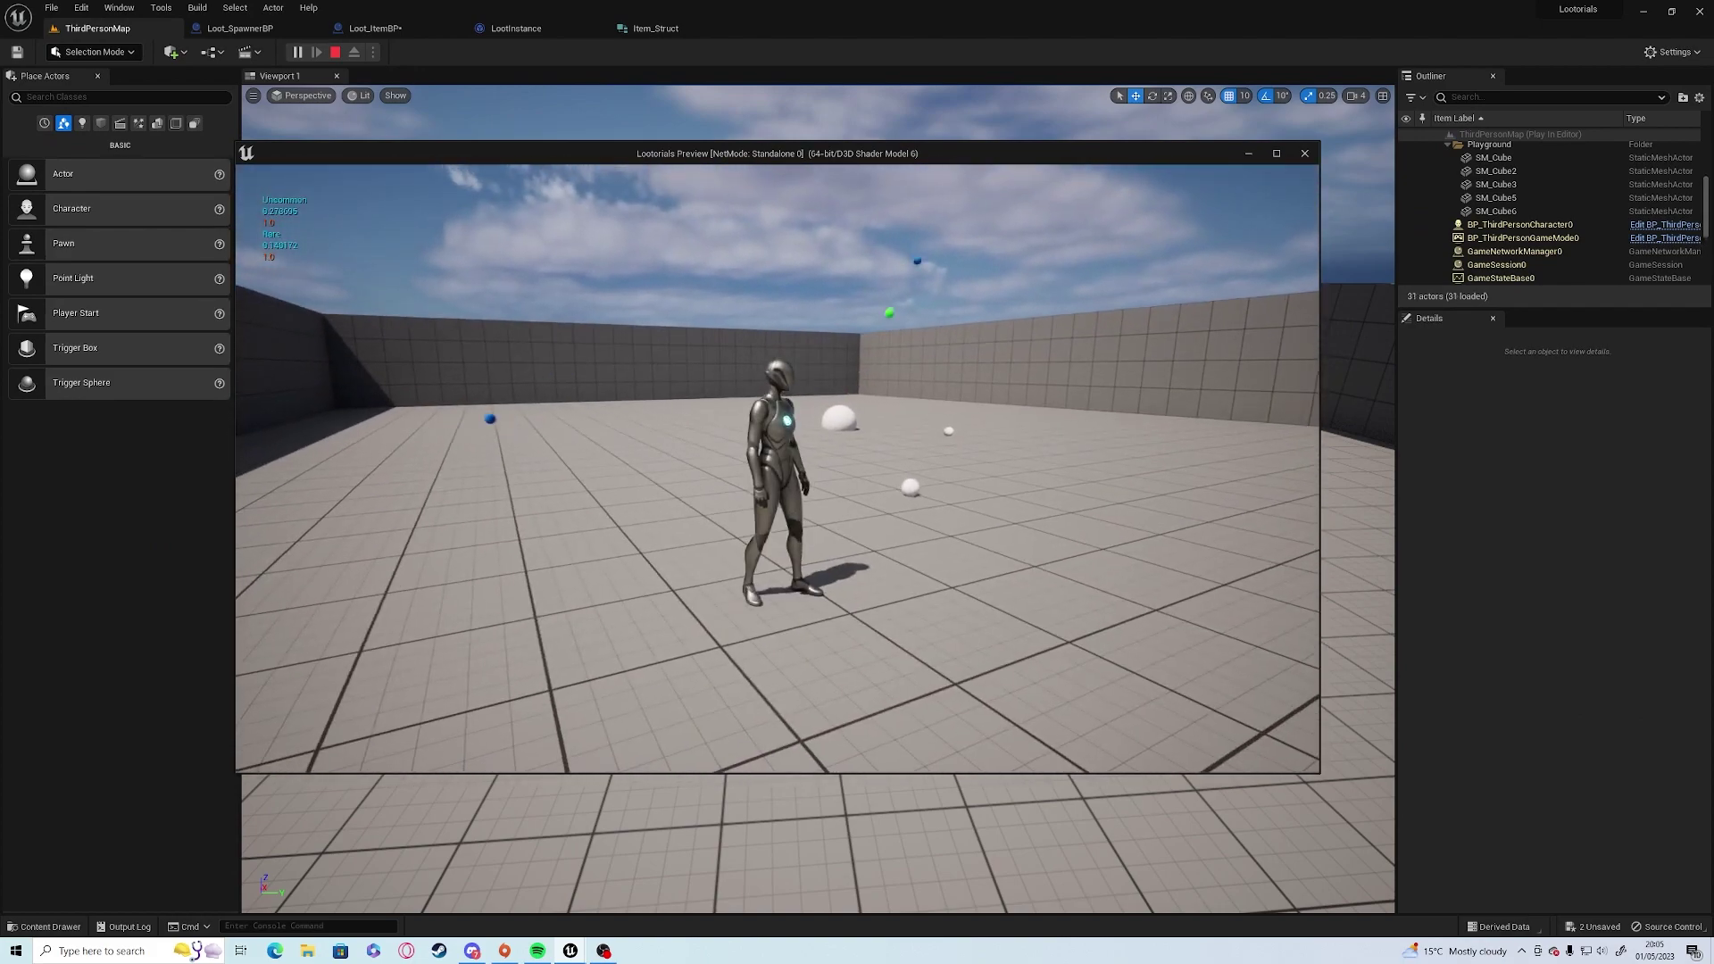
key(w)
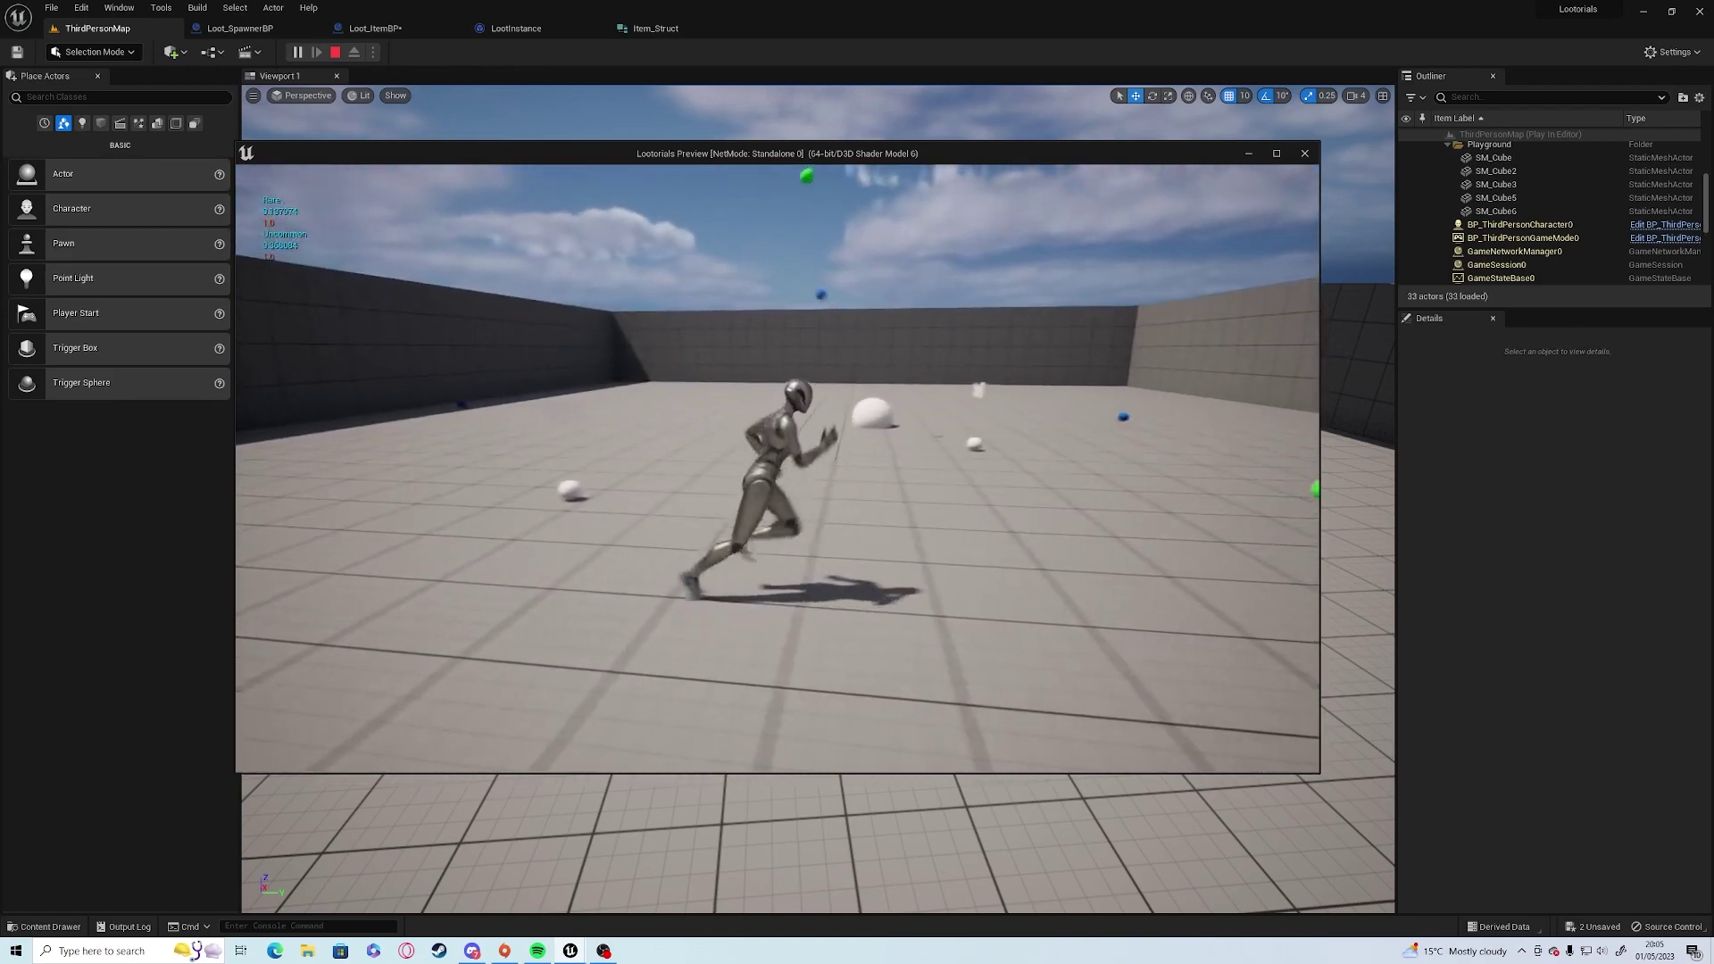
key(Escape)
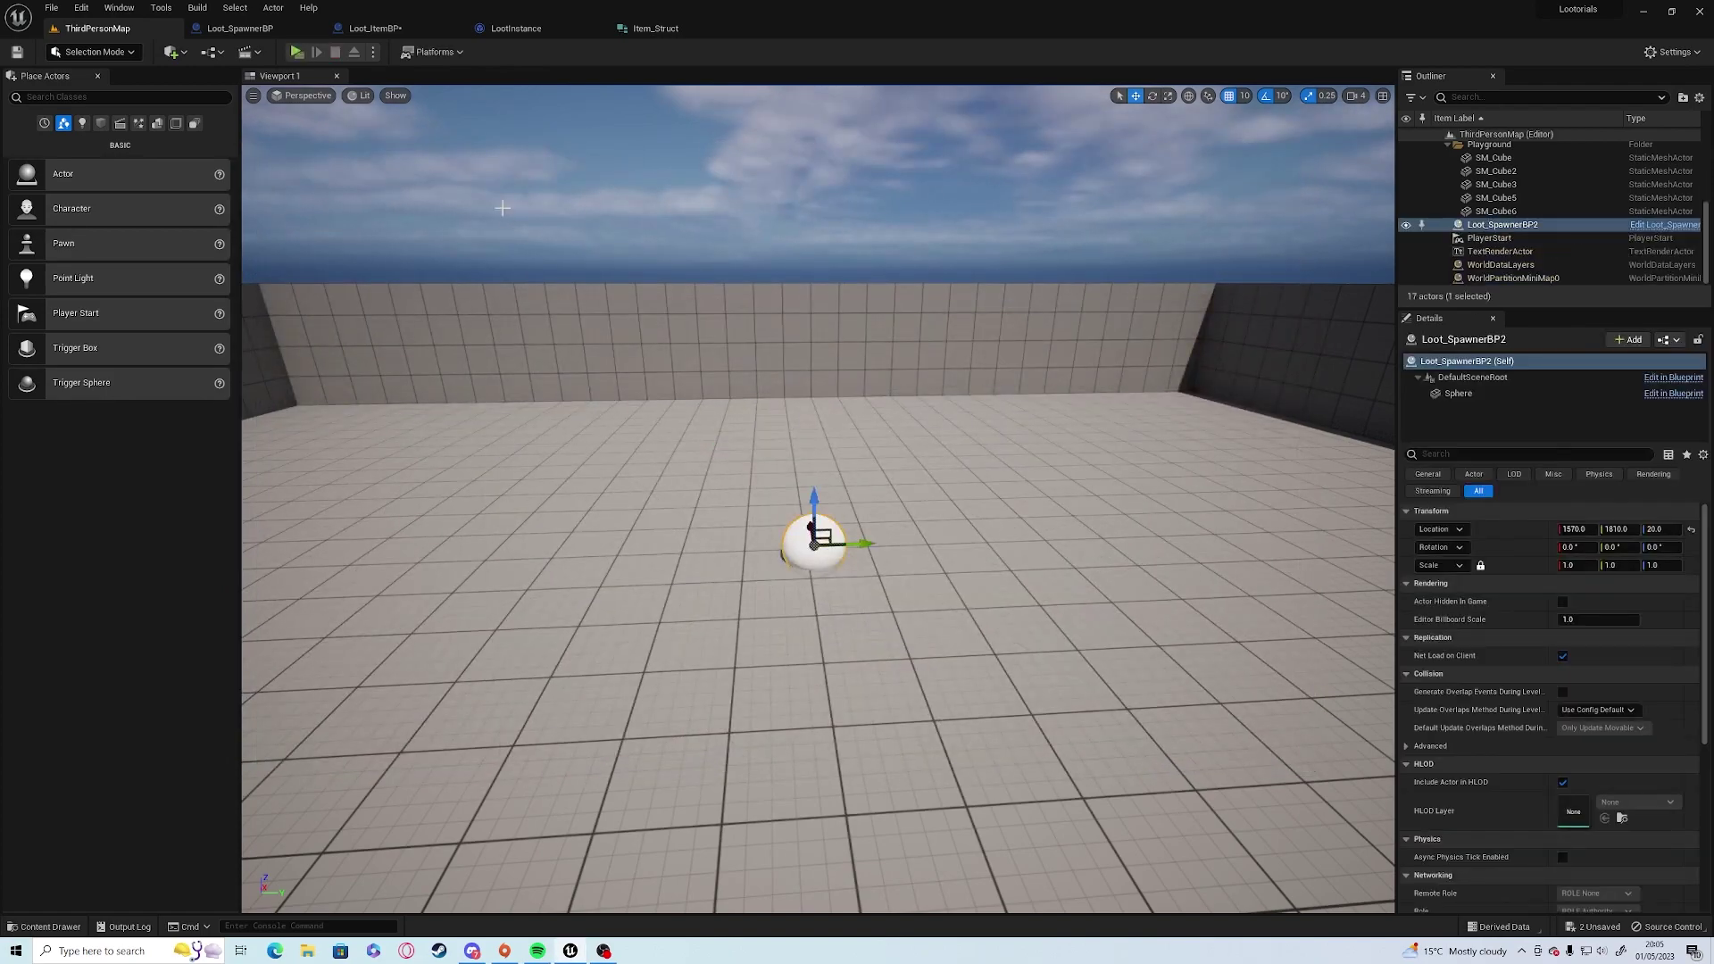
Add a TextRender Set Text node chained after Set World Rotation.
click(463, 31)
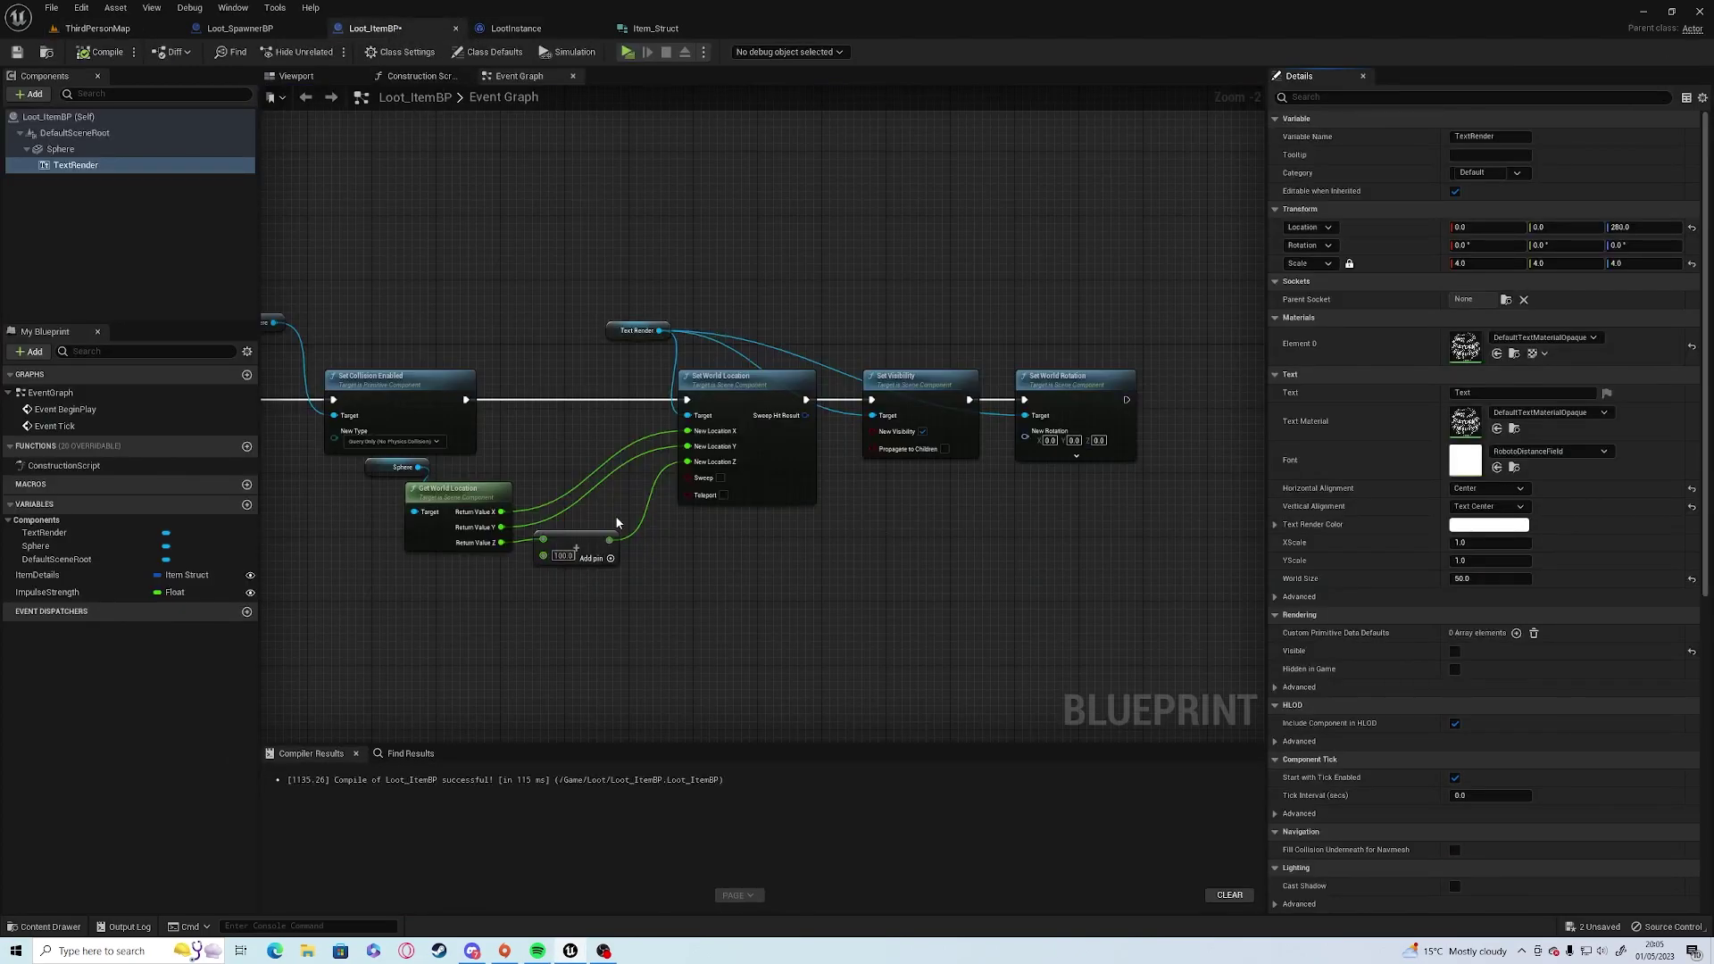
scroll(522, 328, down, 1)
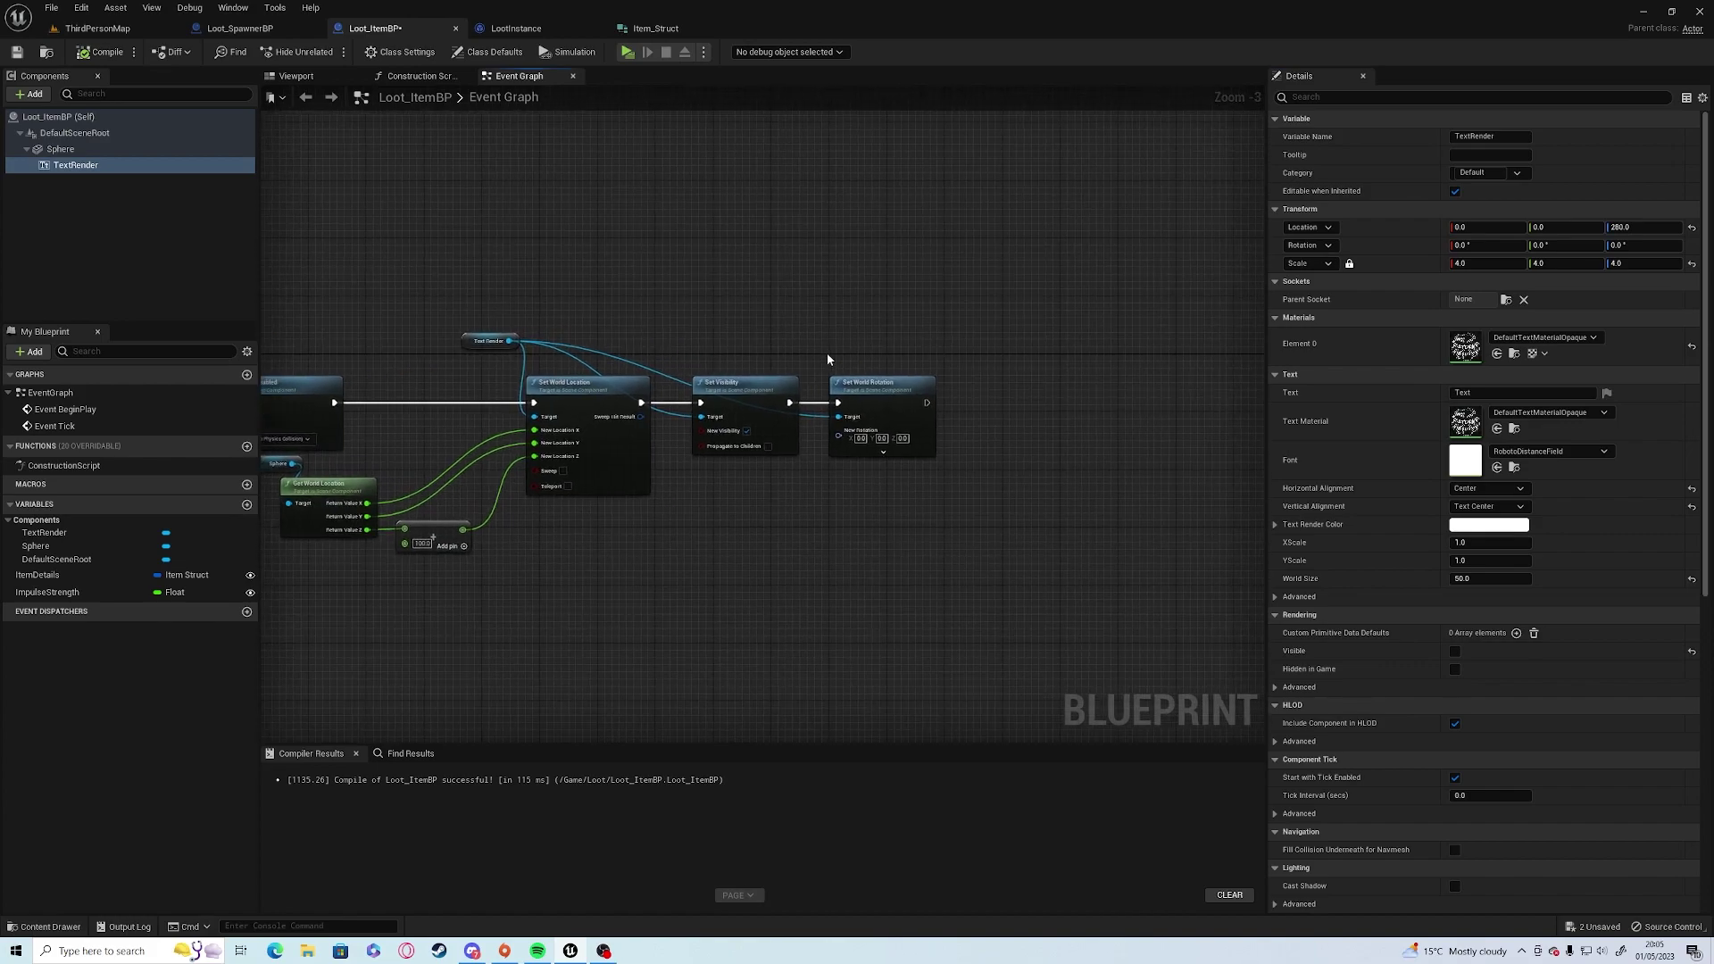
right_drag(965, 345, 766, 332)
mouse_move(613, 372)
right_down()
mouse_move(886, 514)
mouse_move(493, 532)
right_up()
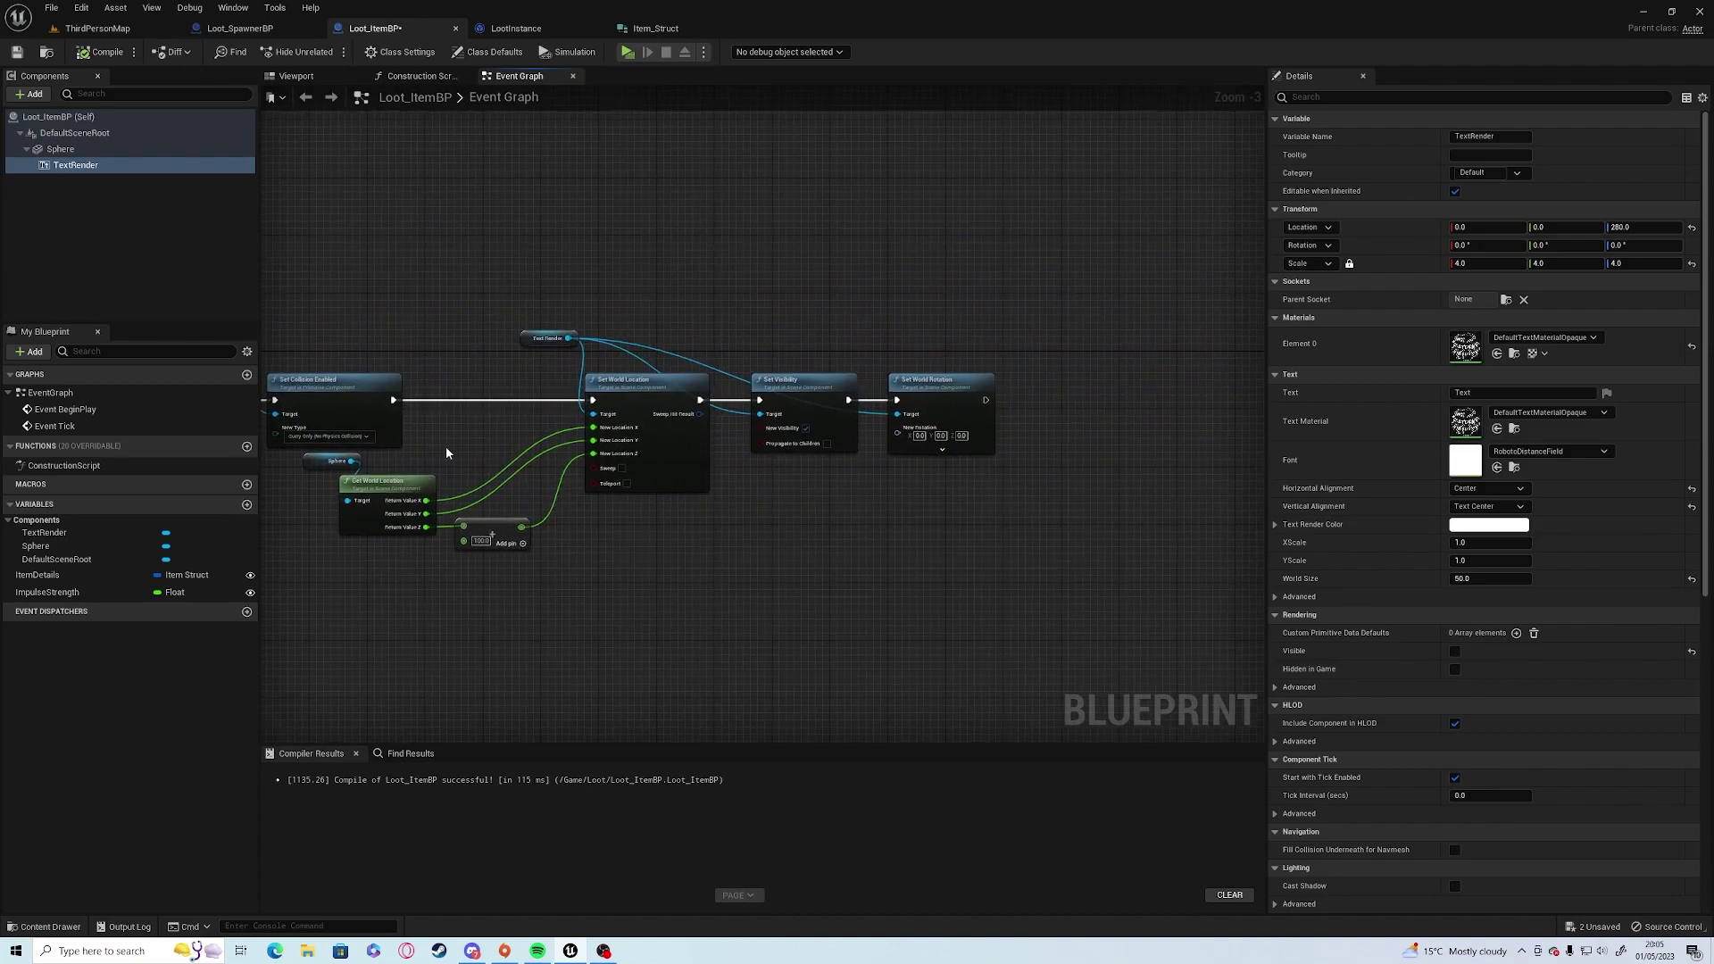
drag(479, 542, 536, 549)
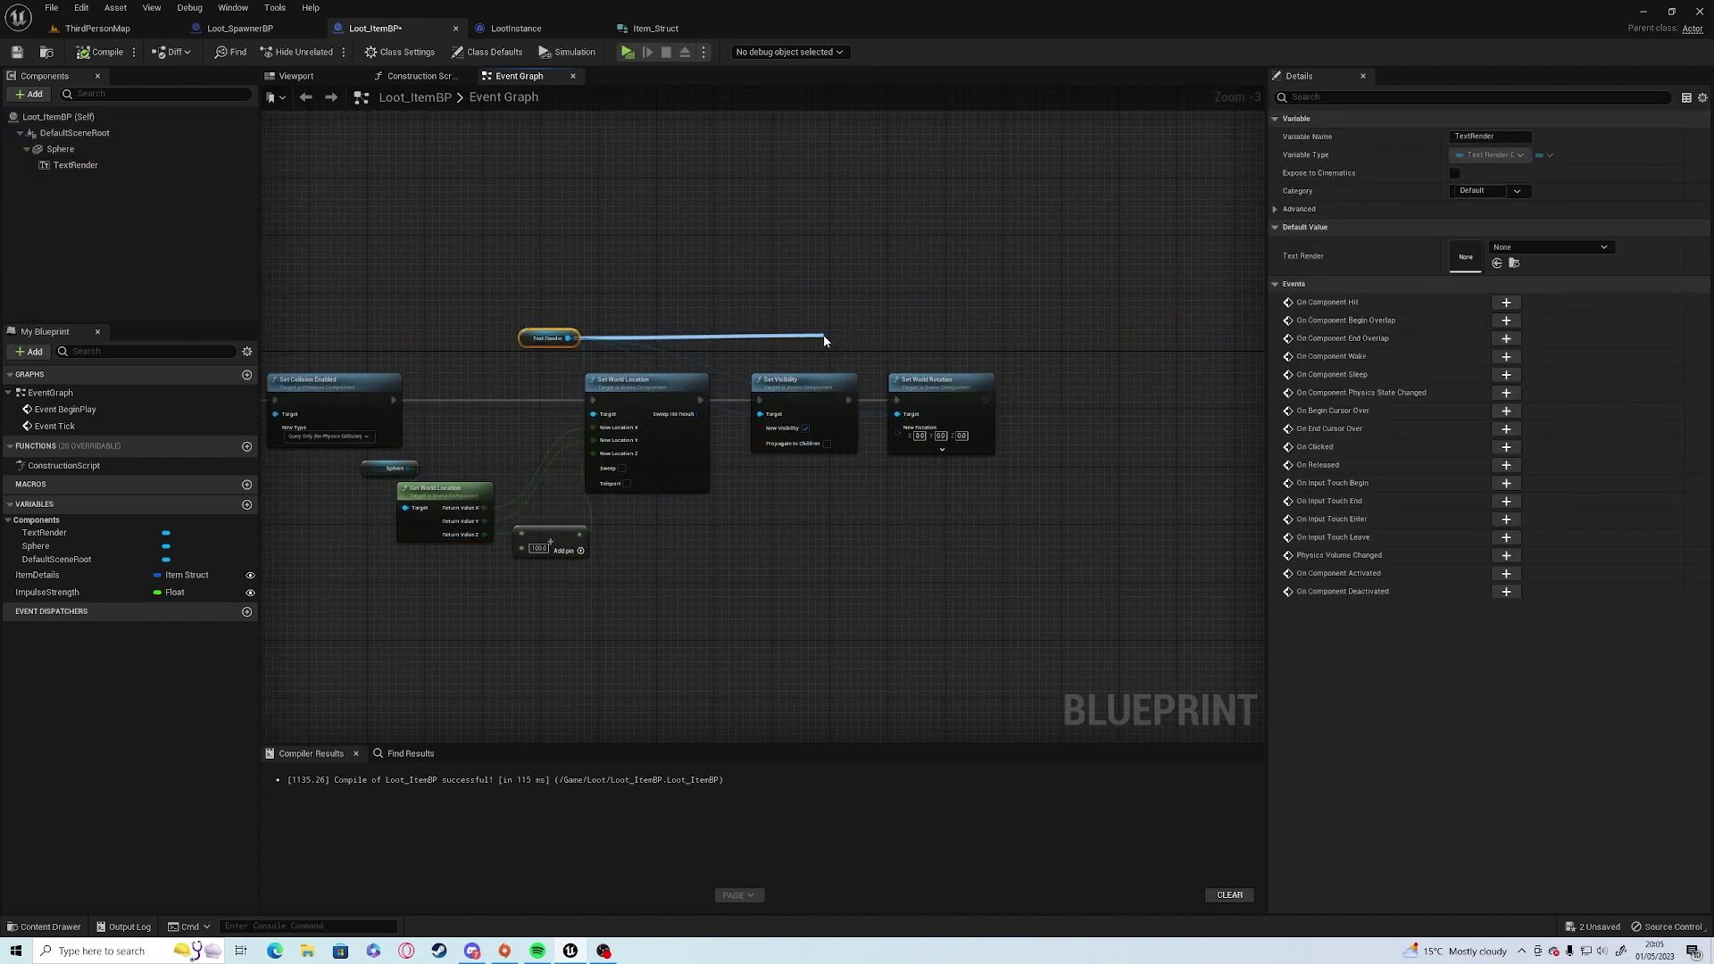
drag(575, 343, 826, 333)
text(settex)
click(885, 469)
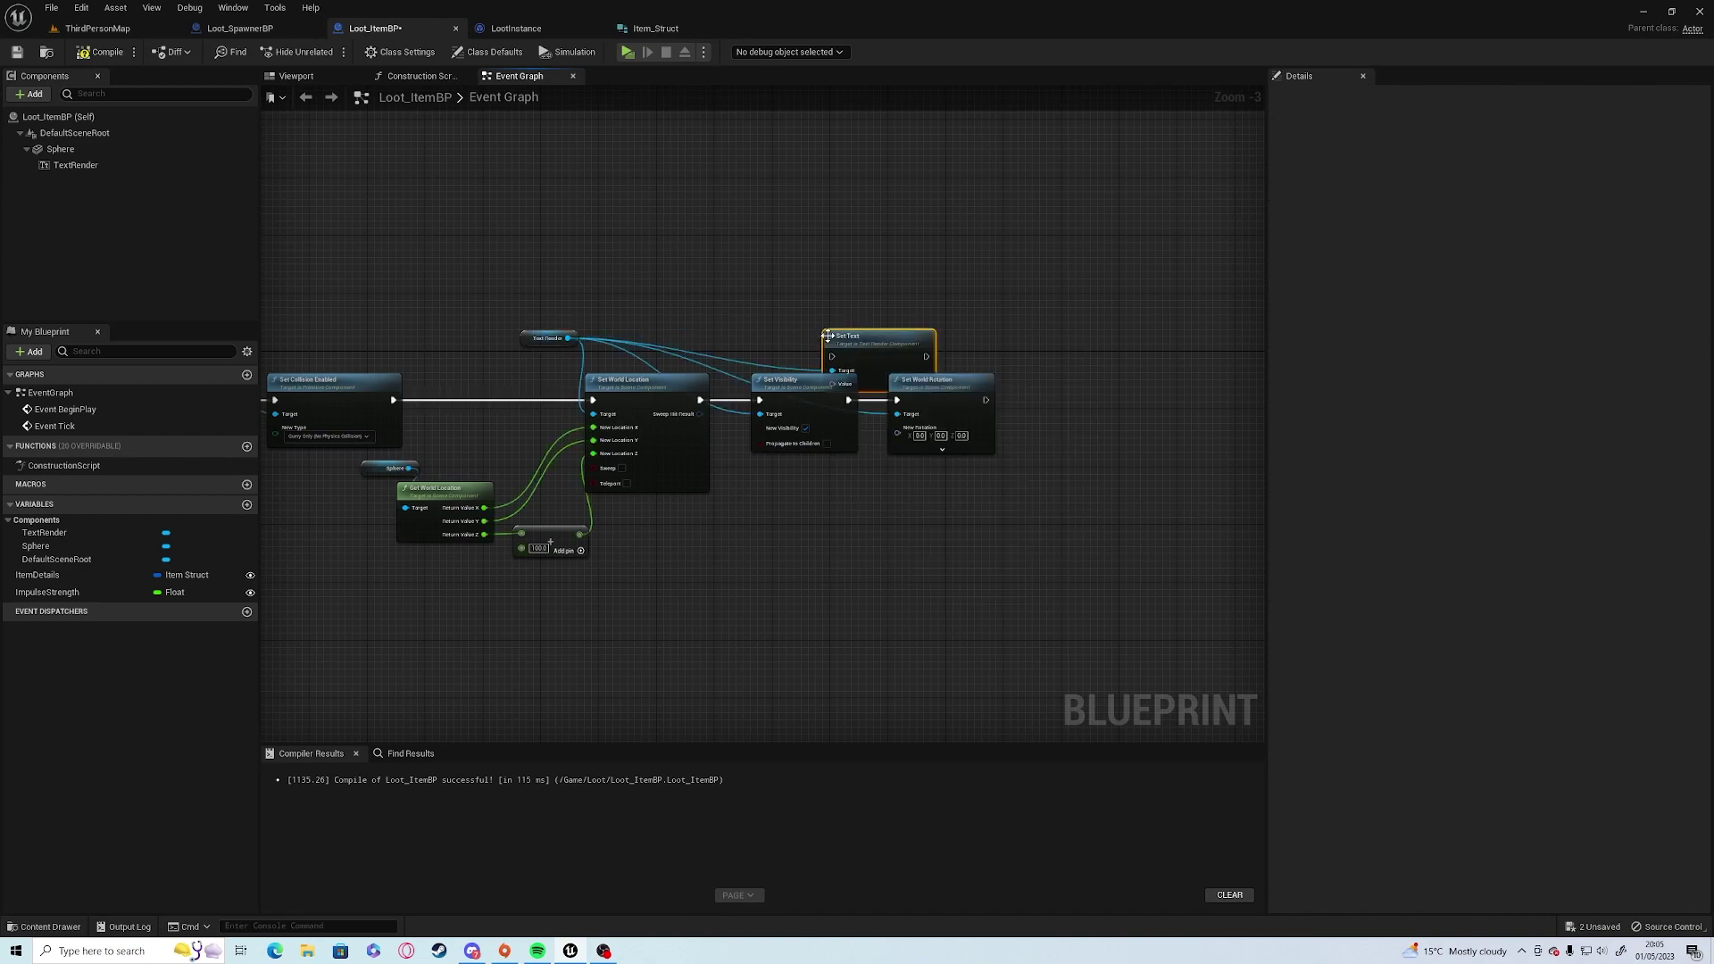
drag(883, 346, 1111, 348)
drag(986, 399, 1065, 365)
drag(1111, 344, 1139, 380)
Get ItemDetails, break the Item_Struct and feed Loot Score into Set Text's value.
drag(67, 574, 925, 615)
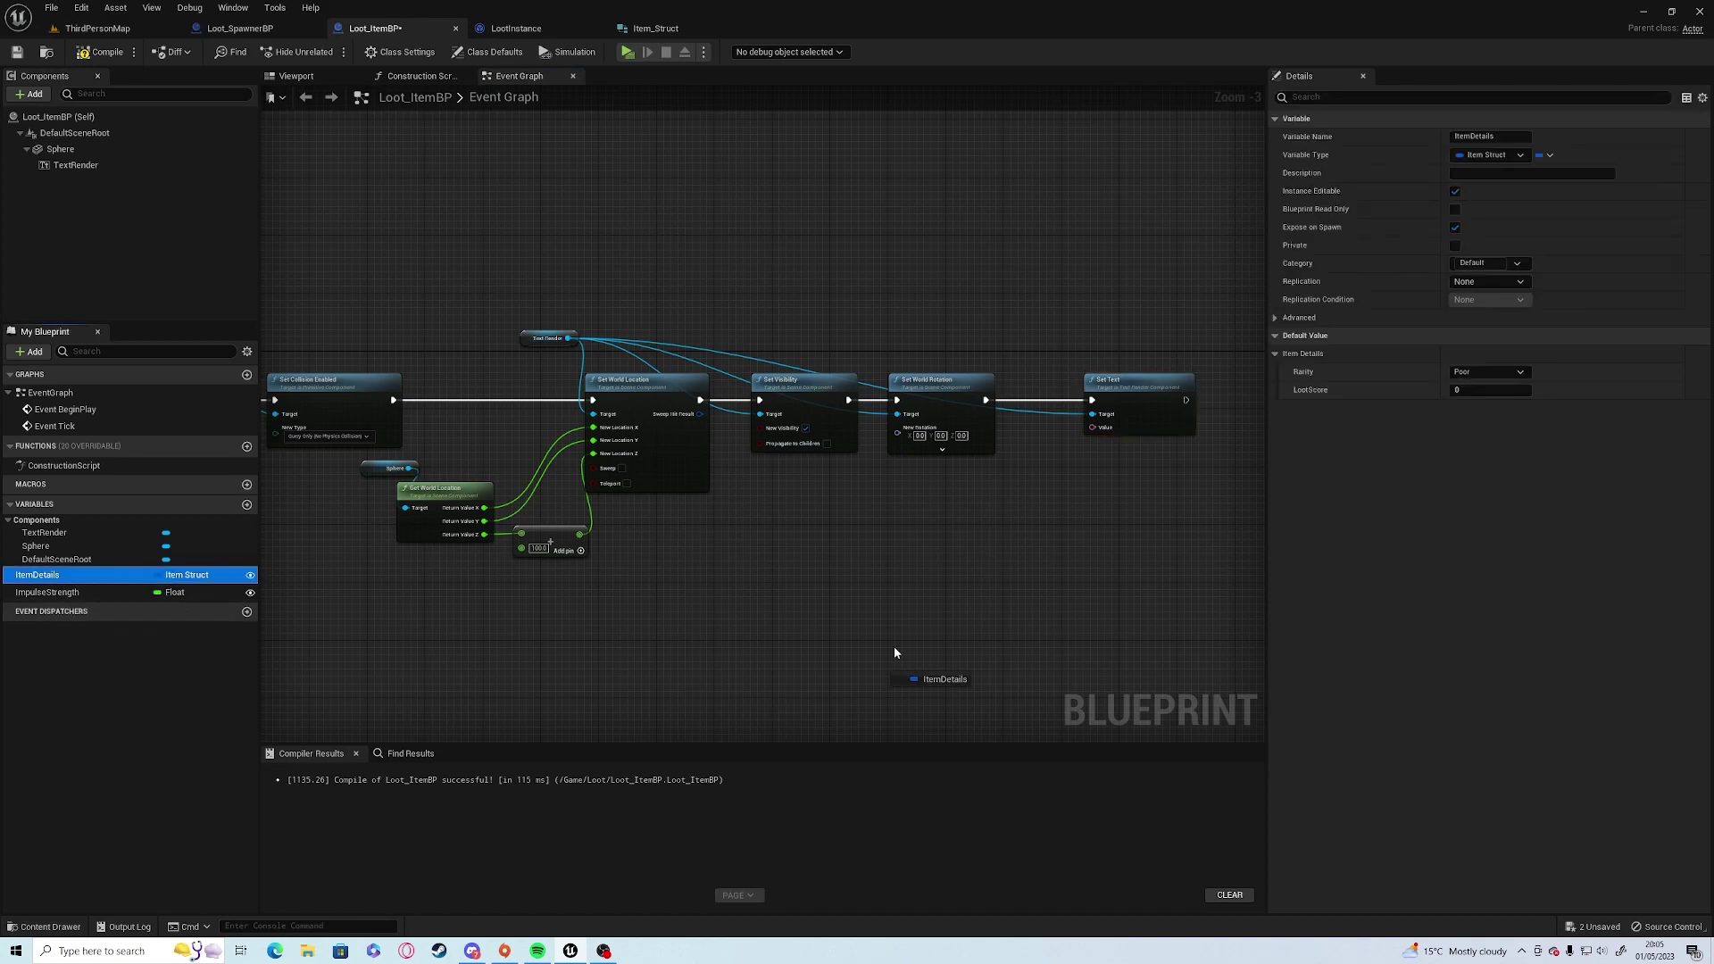
drag(849, 518, 925, 540)
click(937, 538)
click(1002, 691)
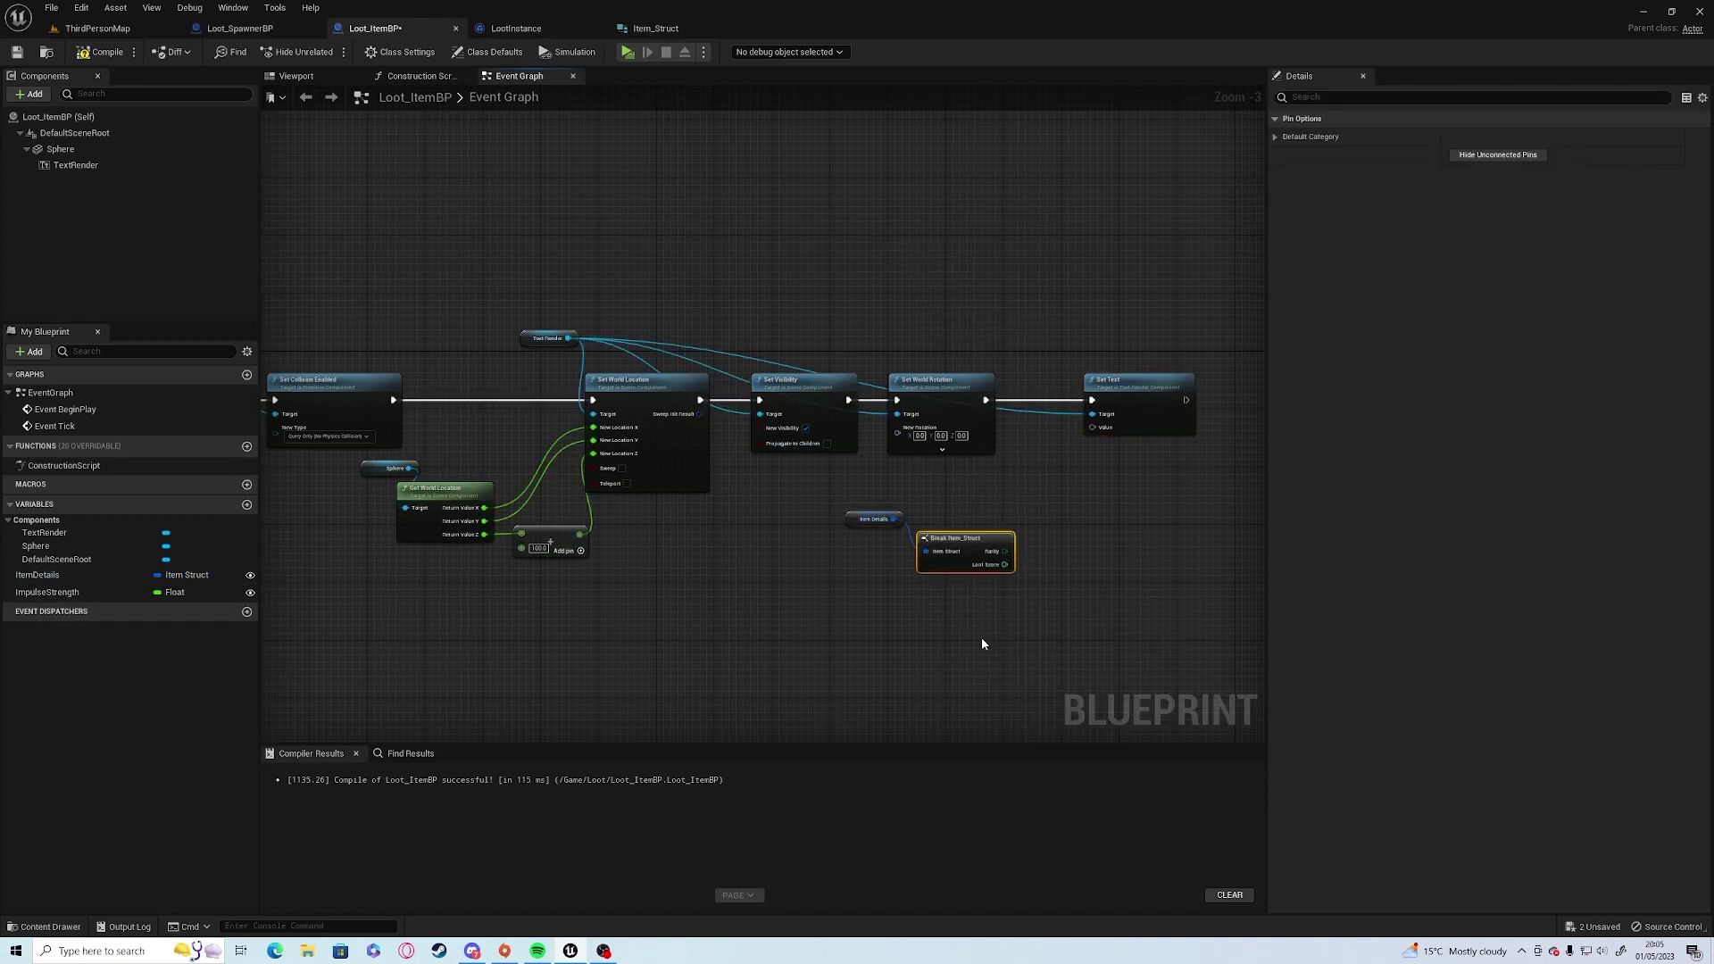
drag(1002, 563, 1107, 431)
click(1000, 598)
drag(1001, 564, 1102, 430)
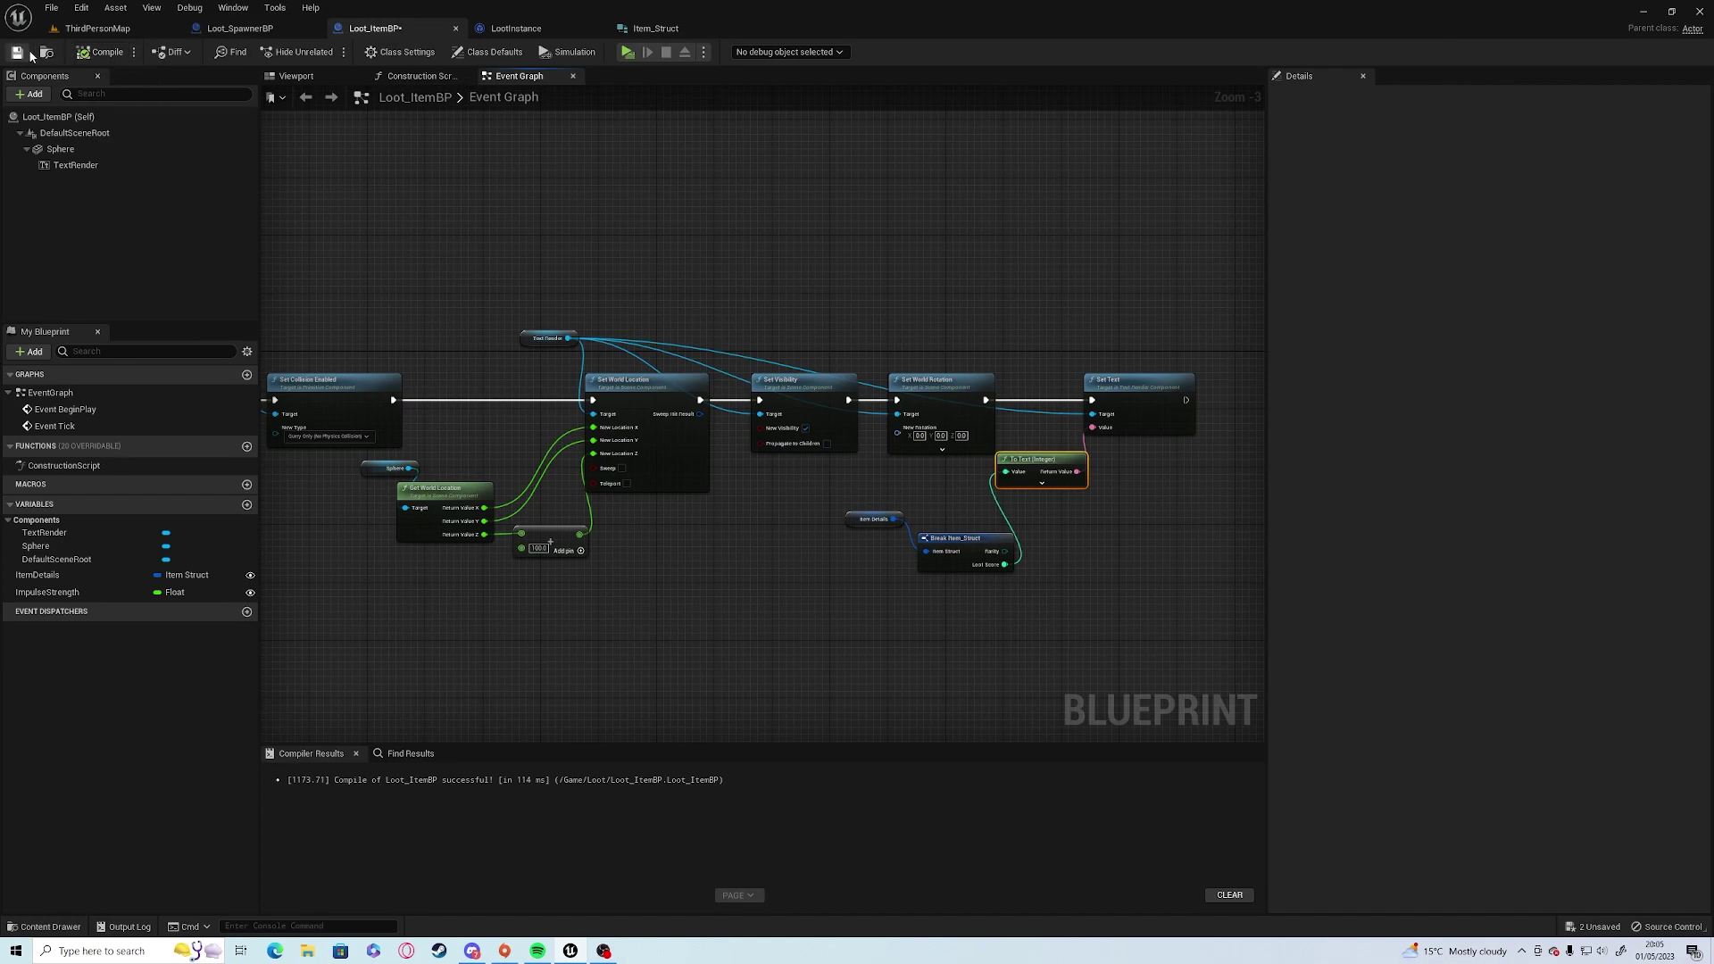
Play-test and run around the floor inspecting the loot-score numbers above the settled spheres.
key(alt+p)
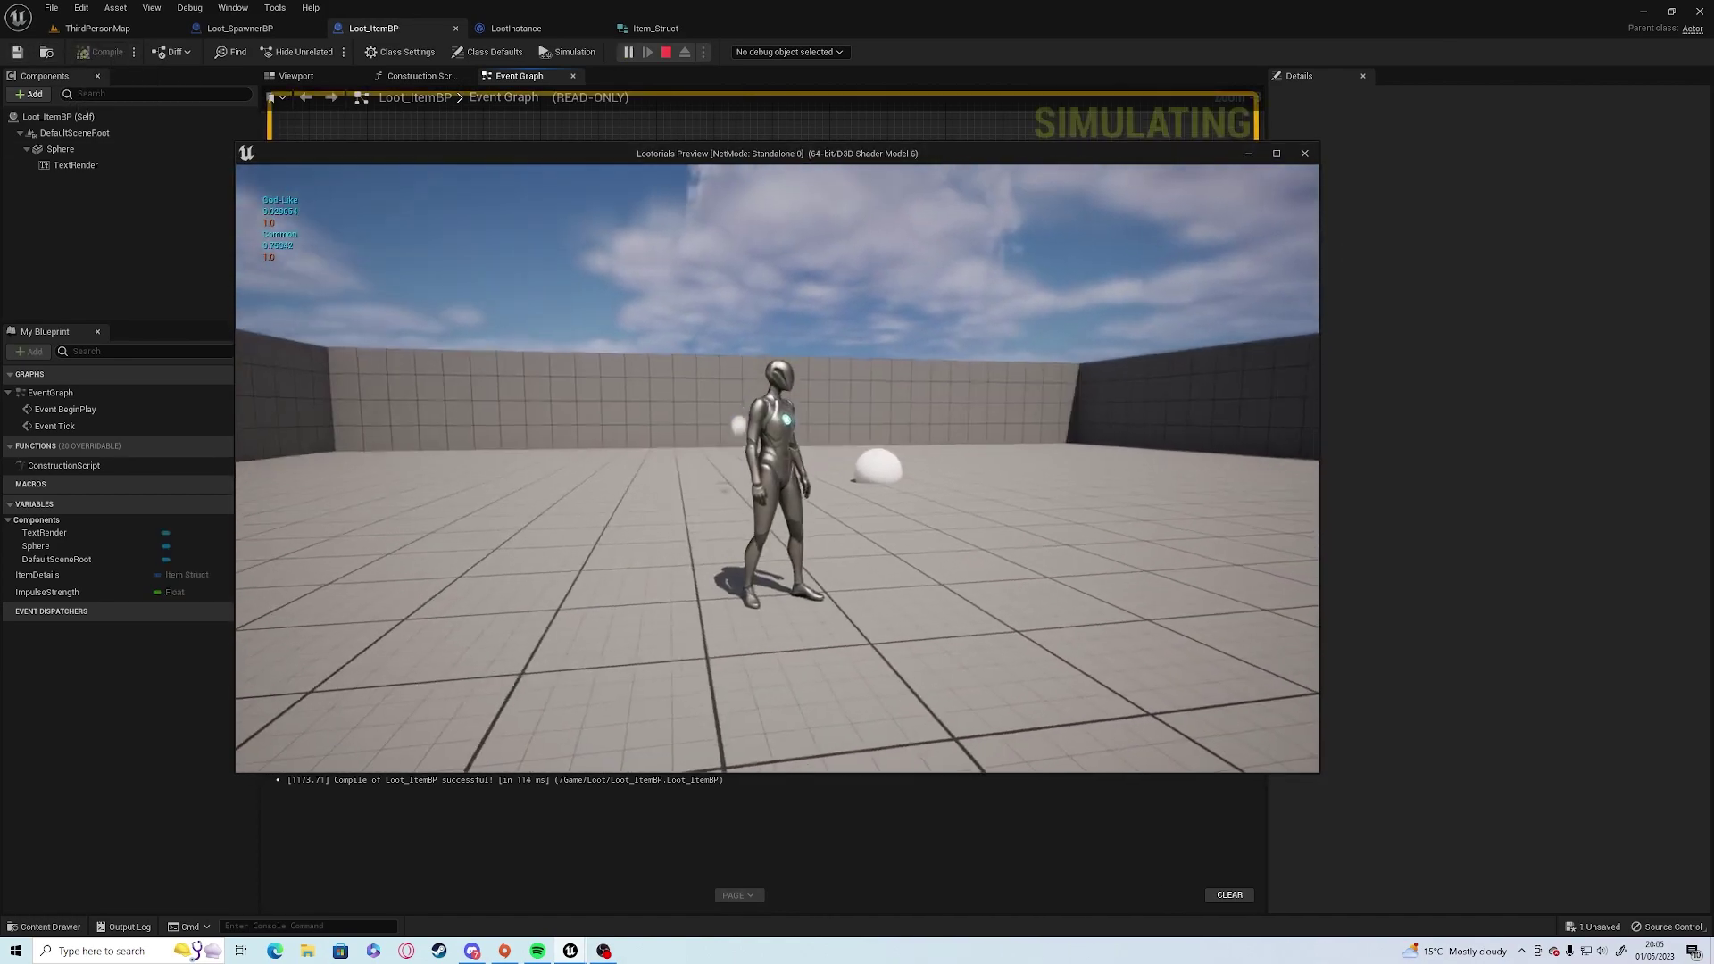
key(s)
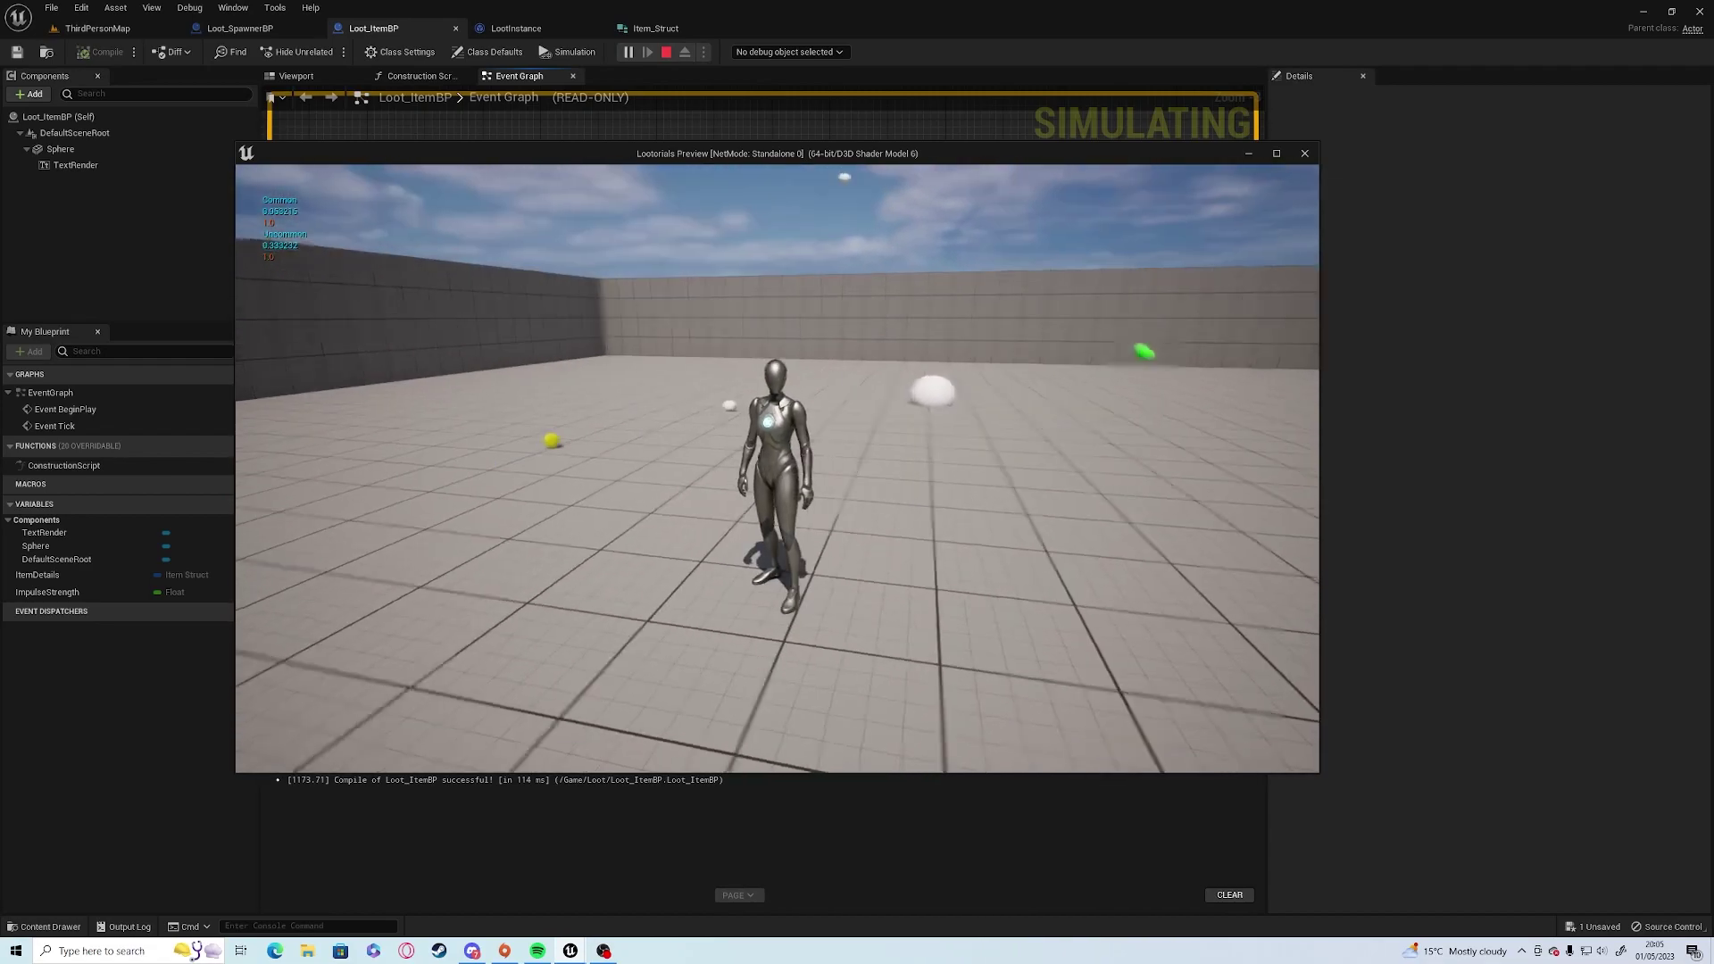
key(a)
key(w)
key(w)
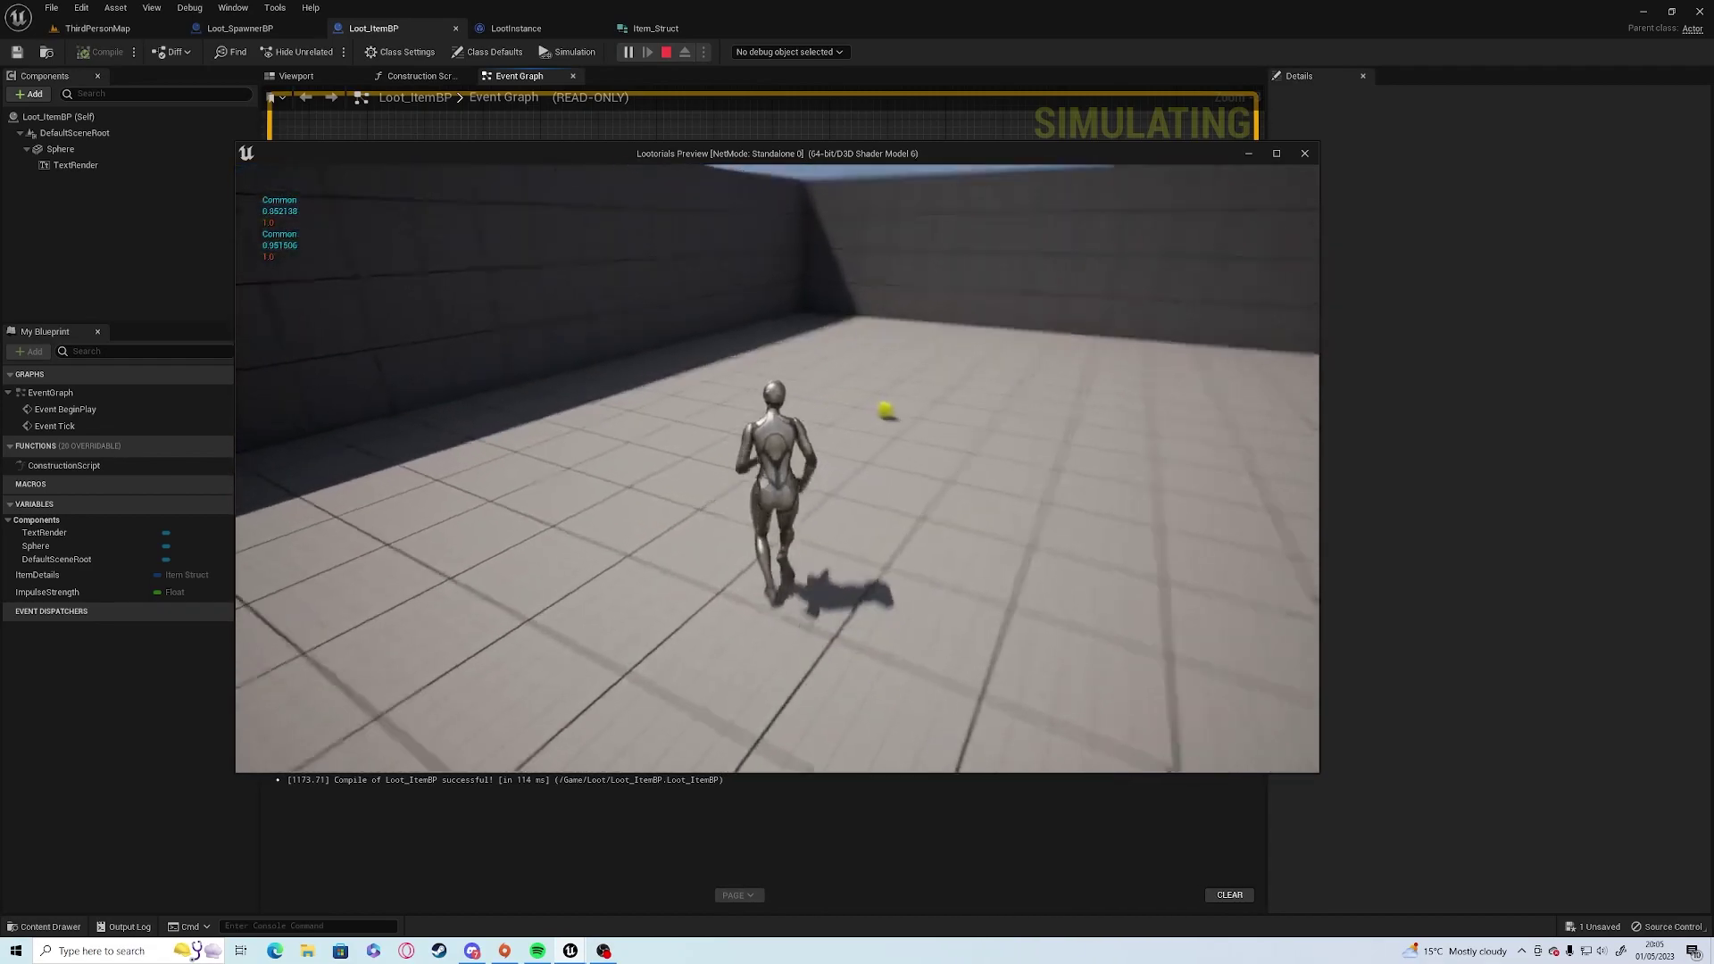
key(w)
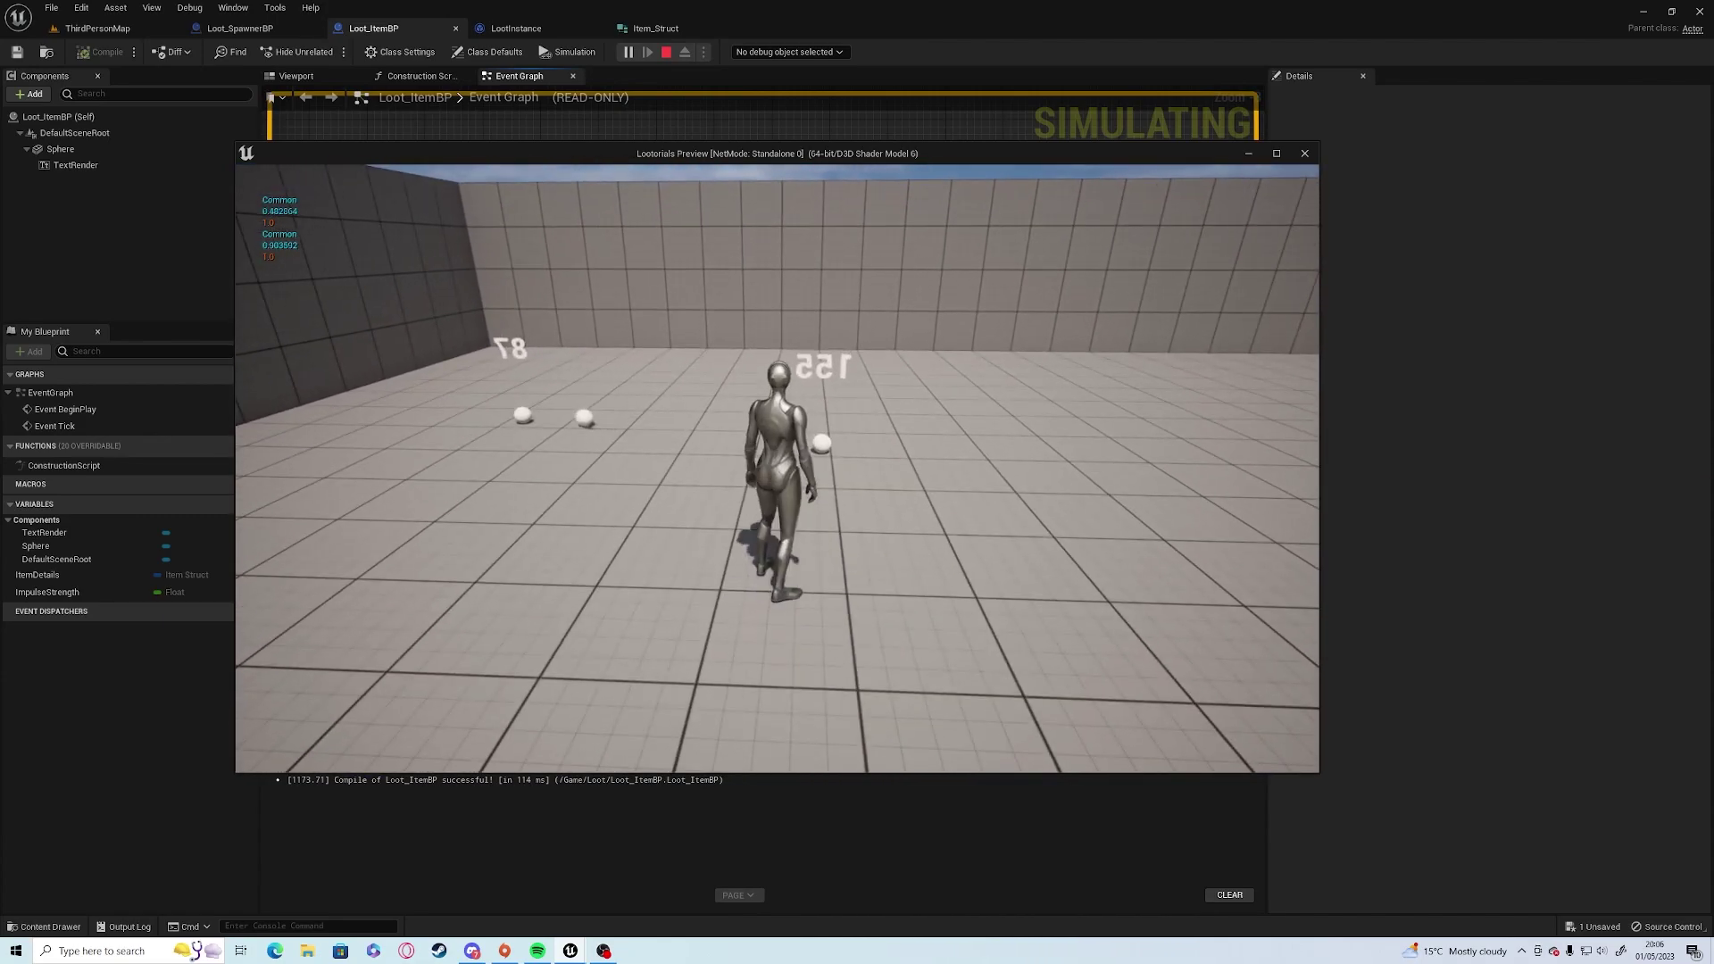
key(d)
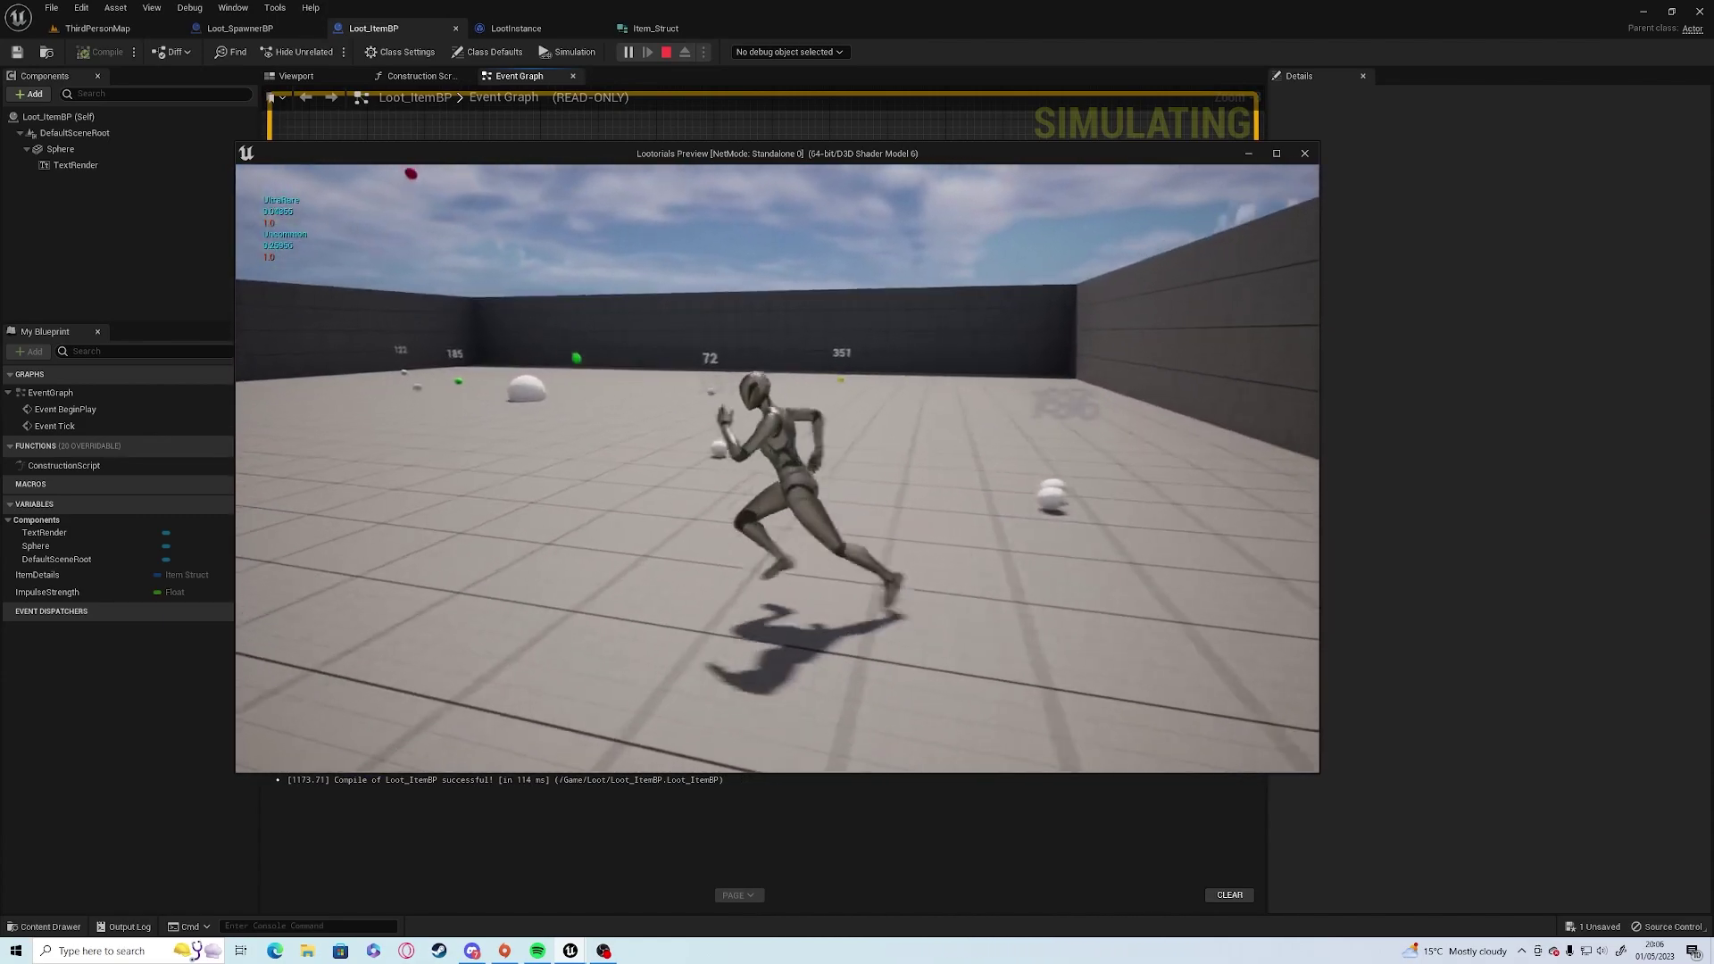
key(w)
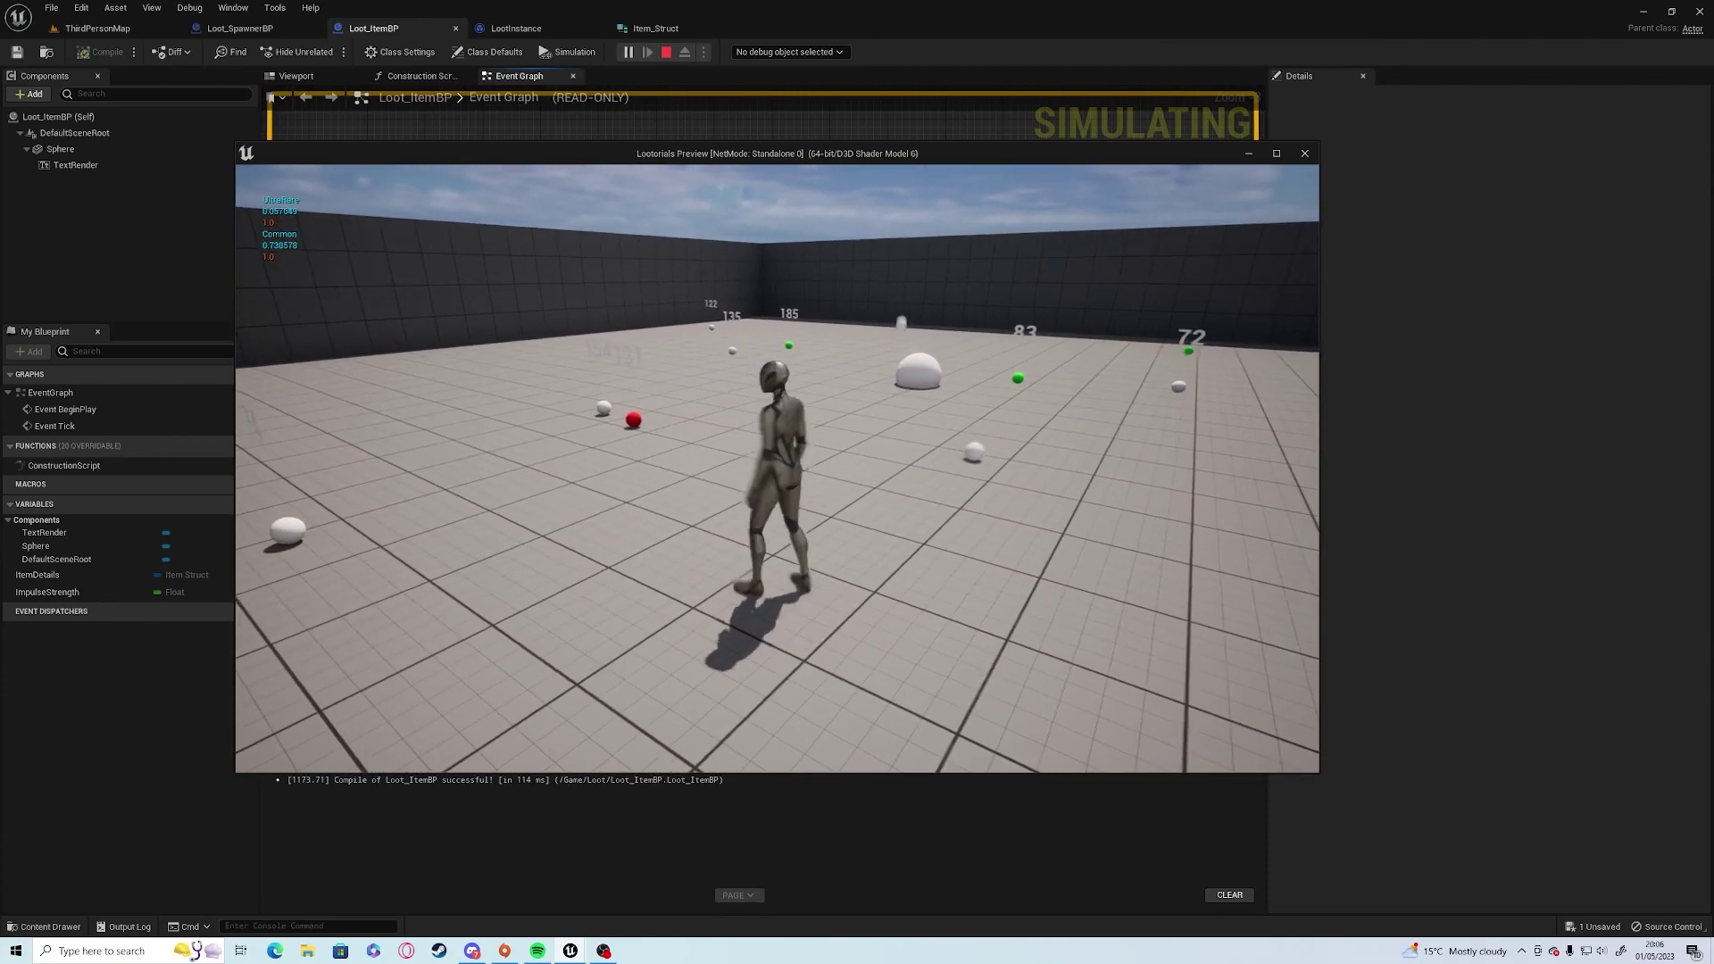
key(w)
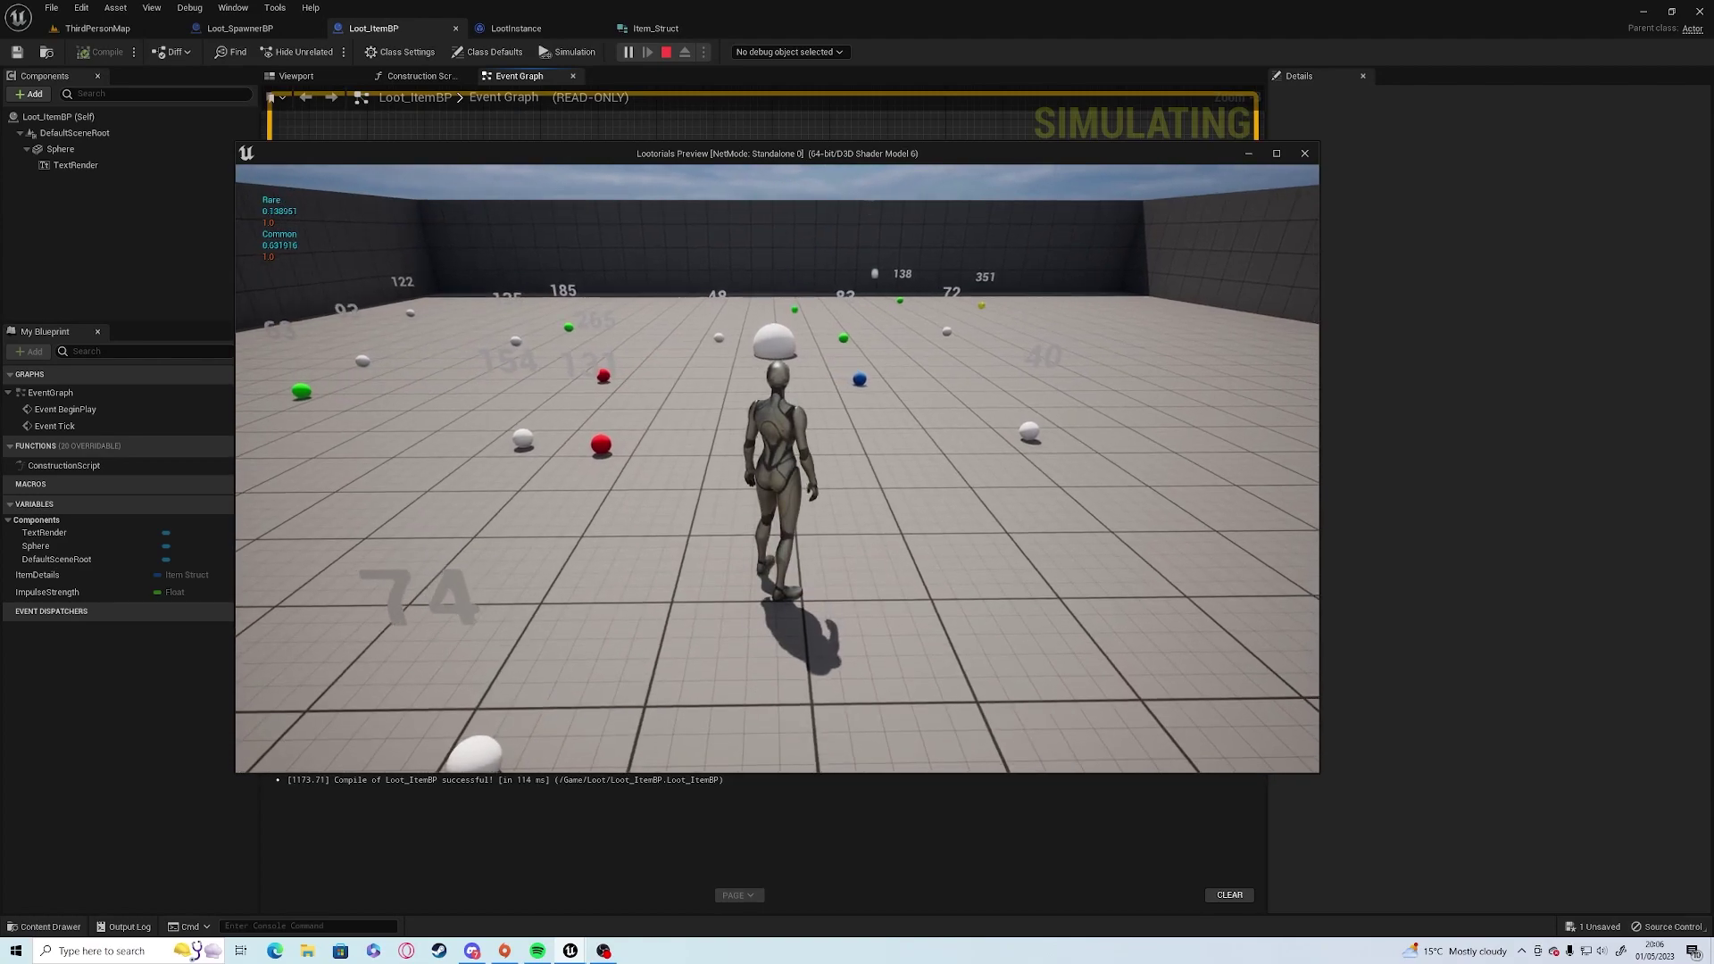
key(w)
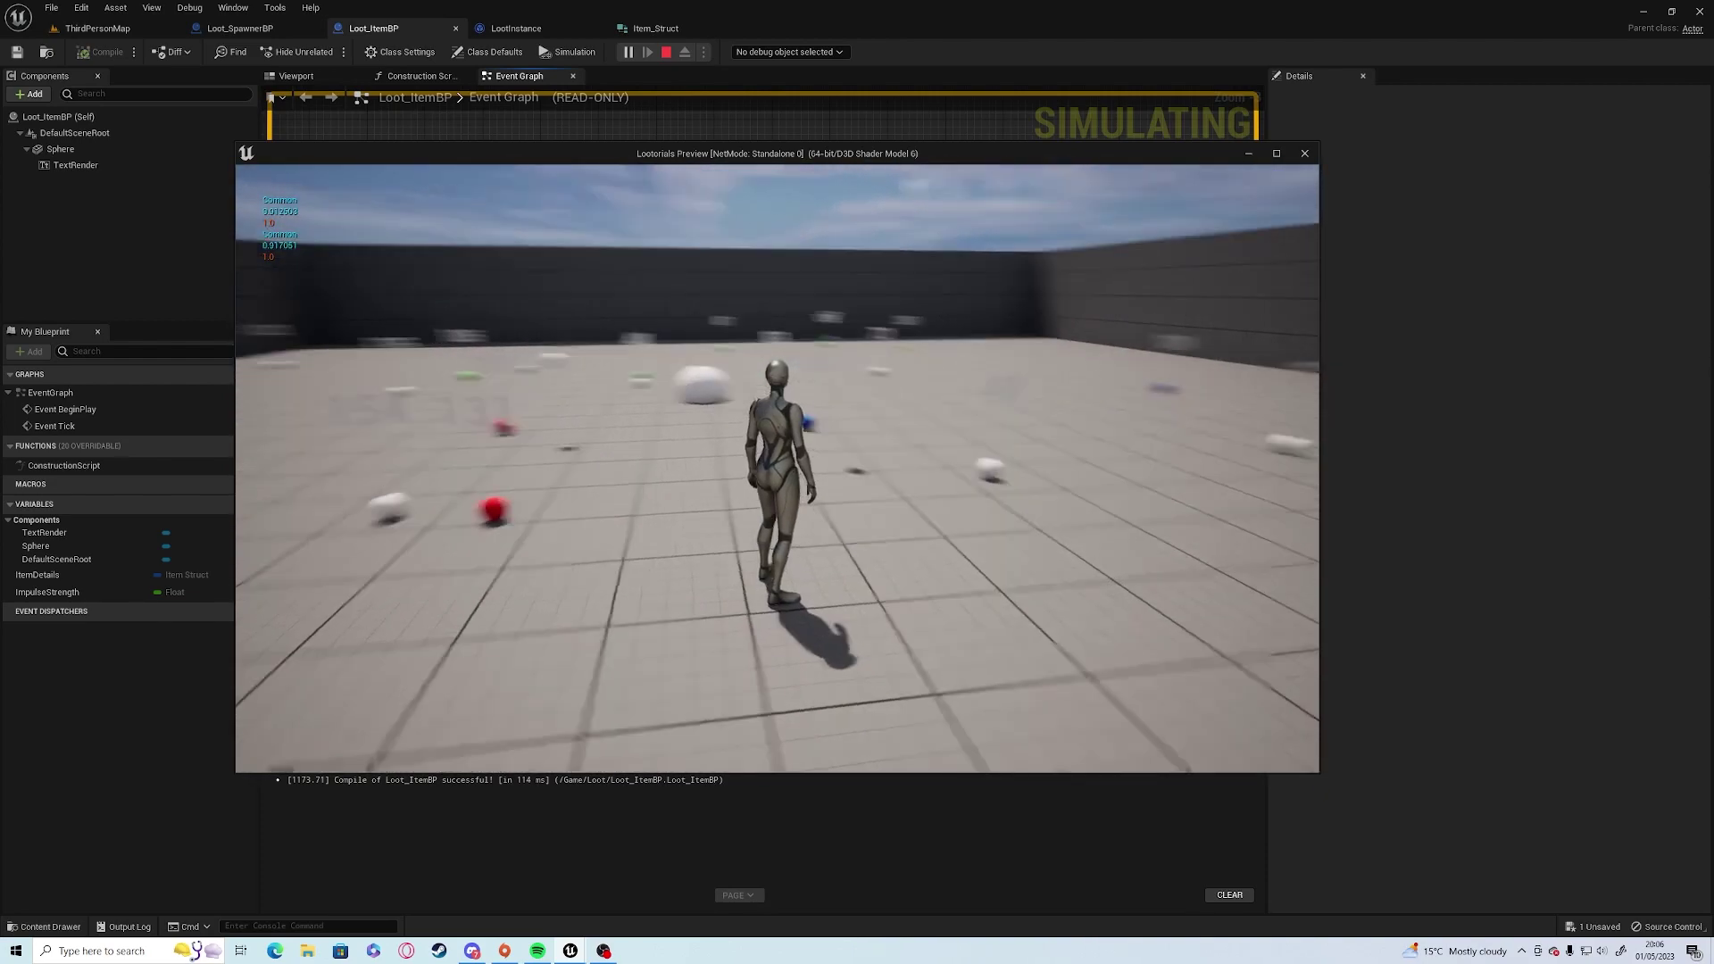
key(w)
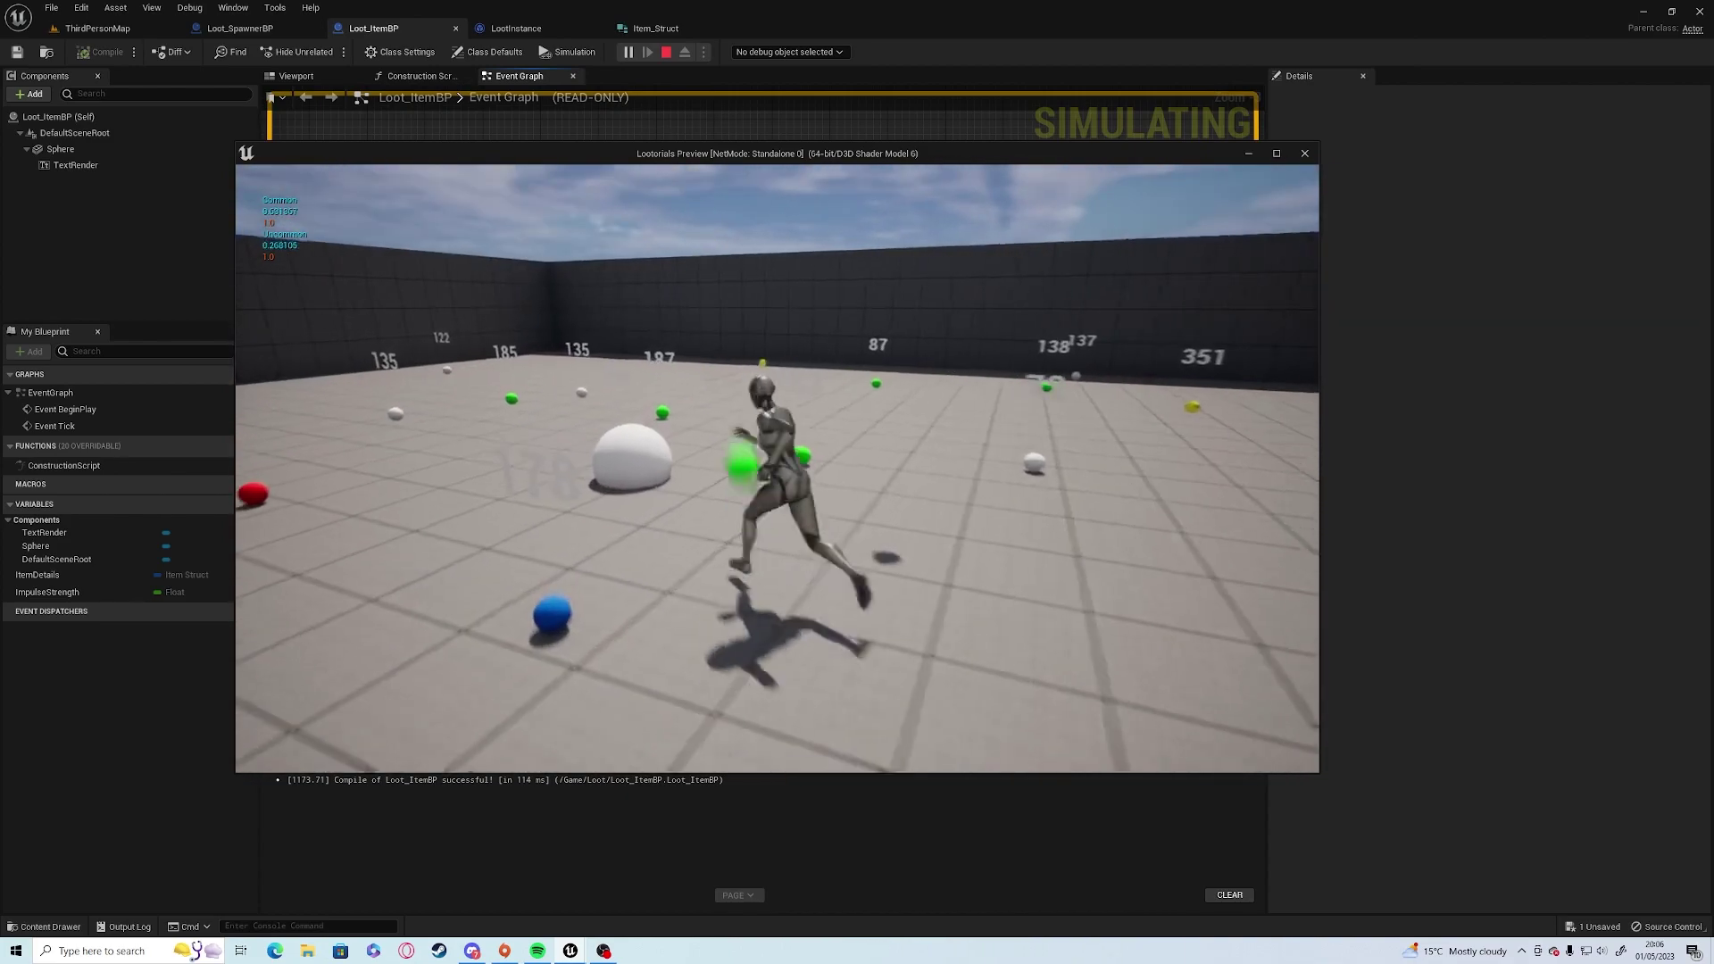